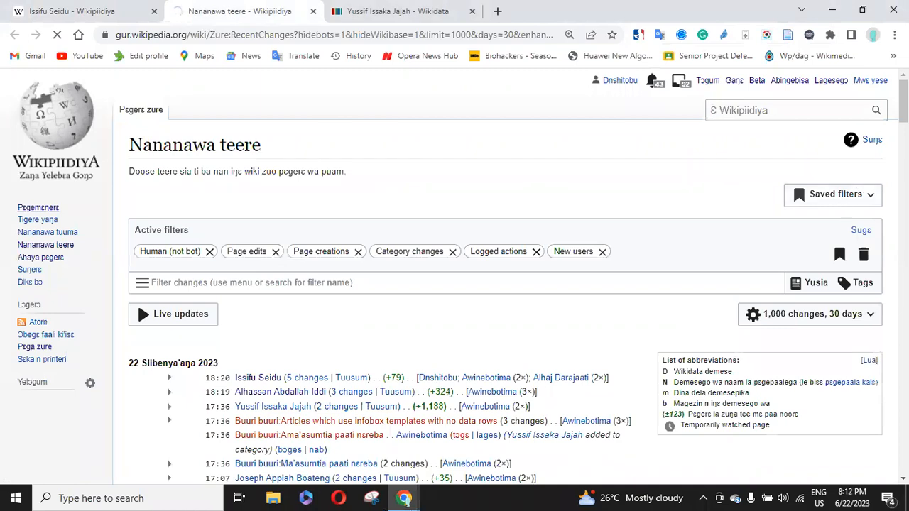
Open the Dagbani Wikipedia at dag.wikipedia.org in a new browser tab.
scroll(454, 277, down, 5)
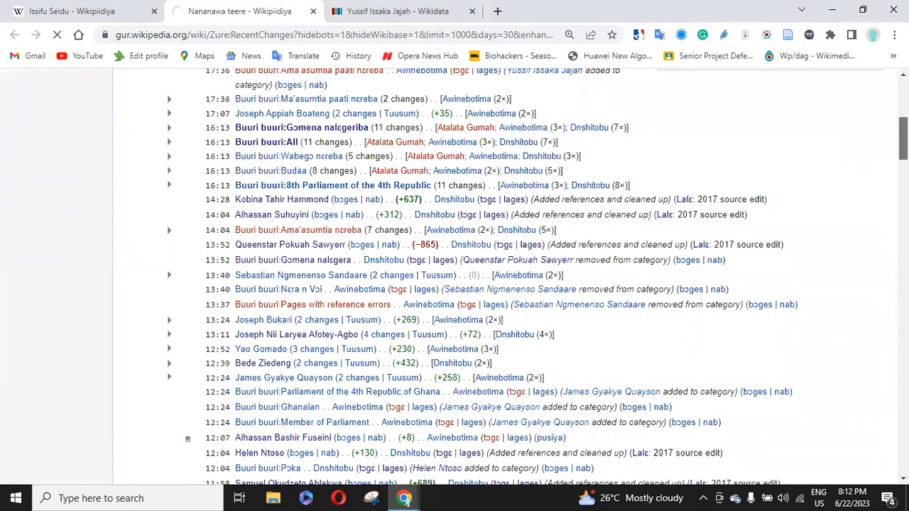
scroll(137, 302, up, 5)
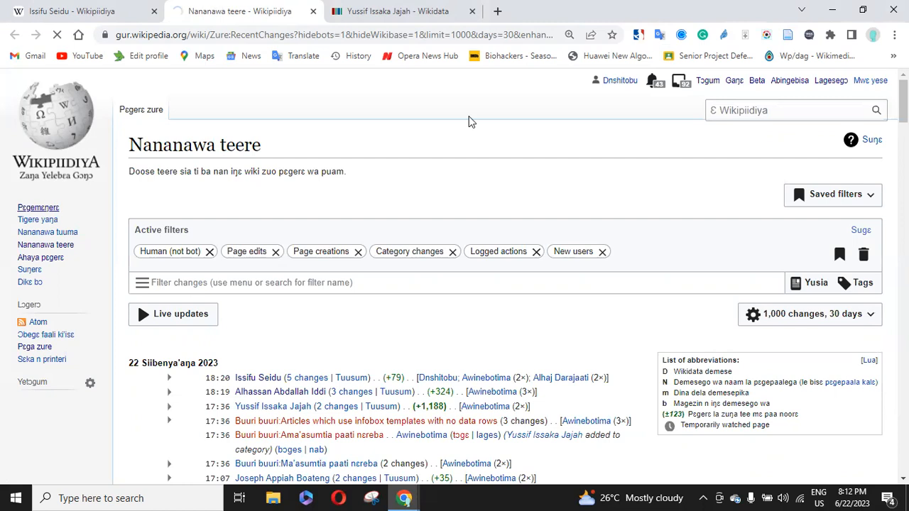
click(499, 11)
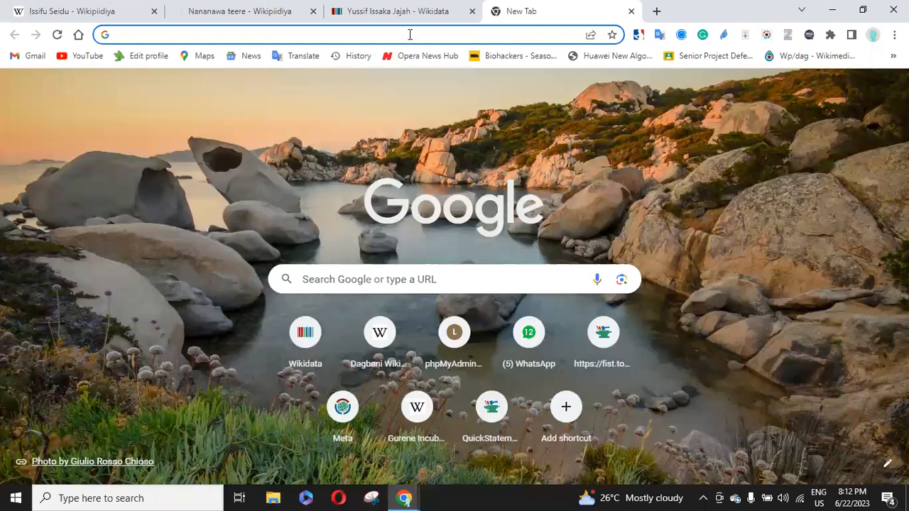
click(410, 34)
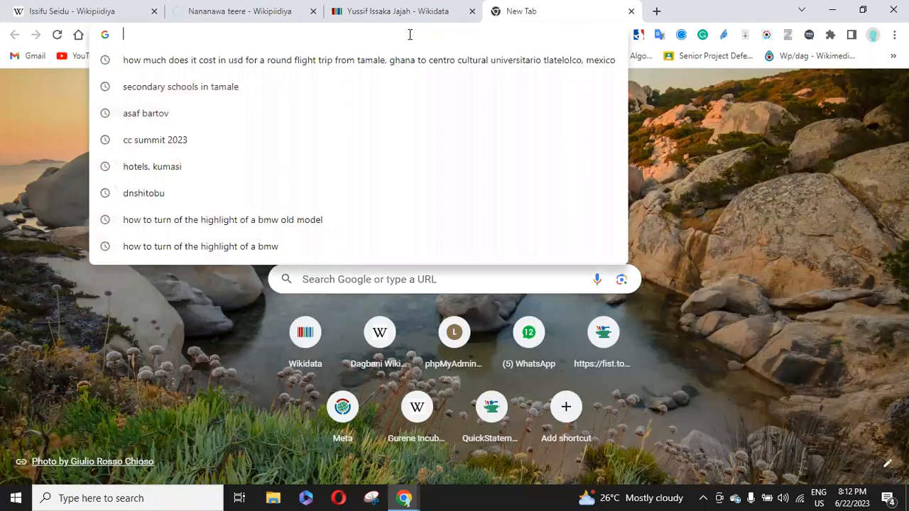
text(da)
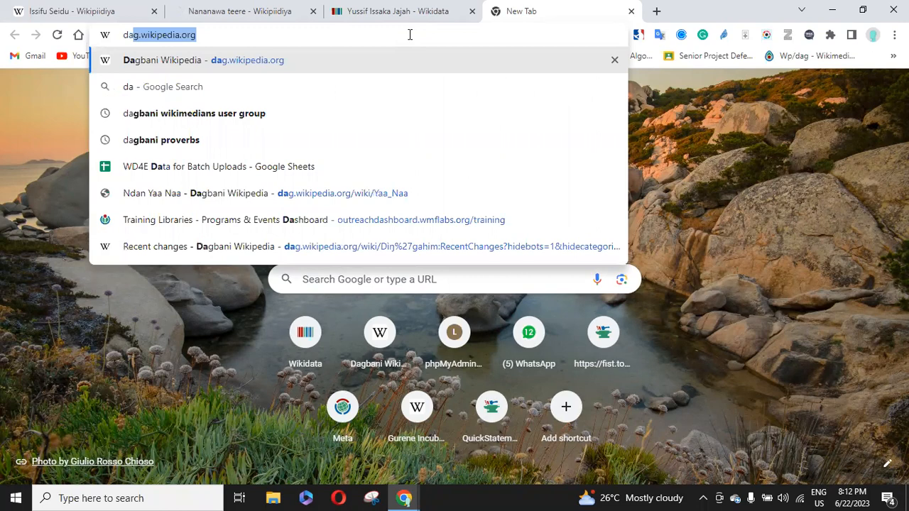
text(g.wikipedia.org)
key(Return)
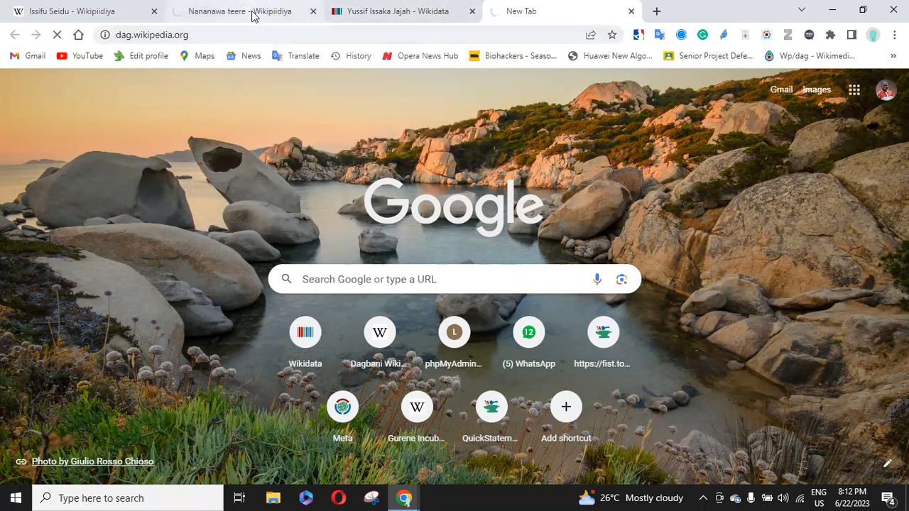
click(404, 498)
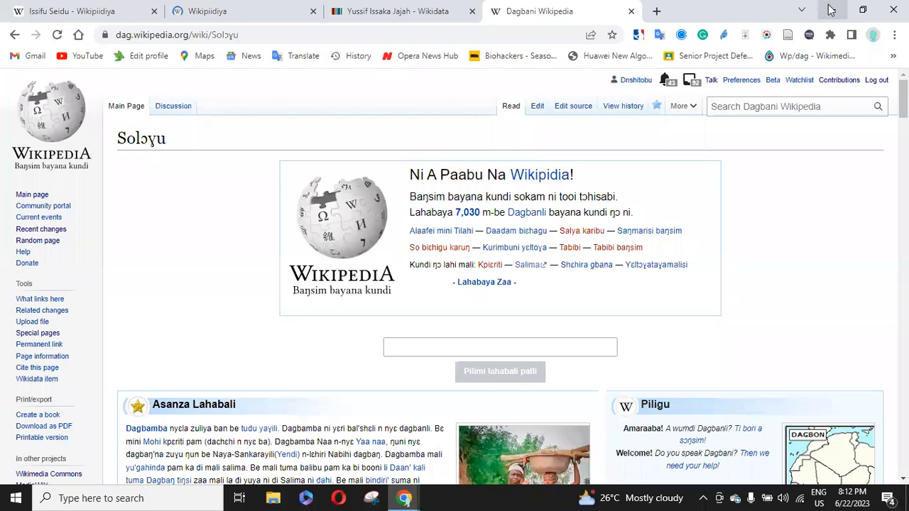
click(831, 9)
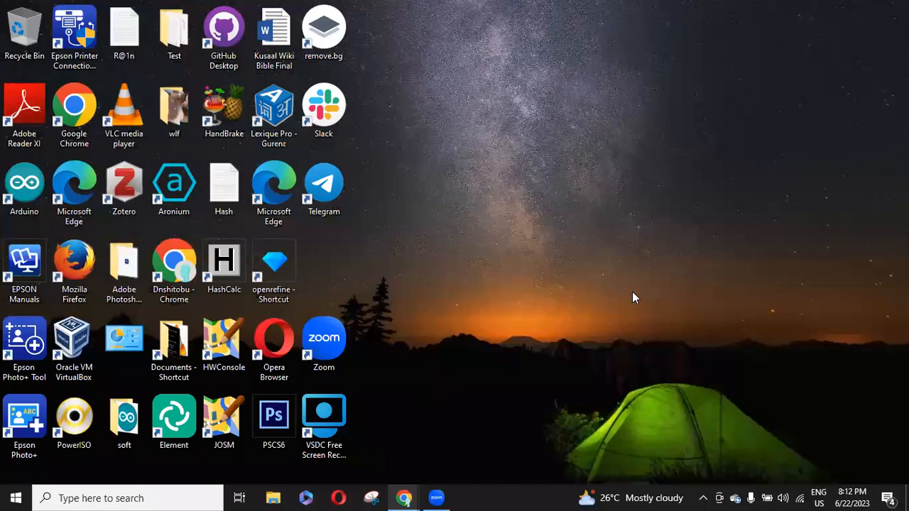
key(alt+Tab)
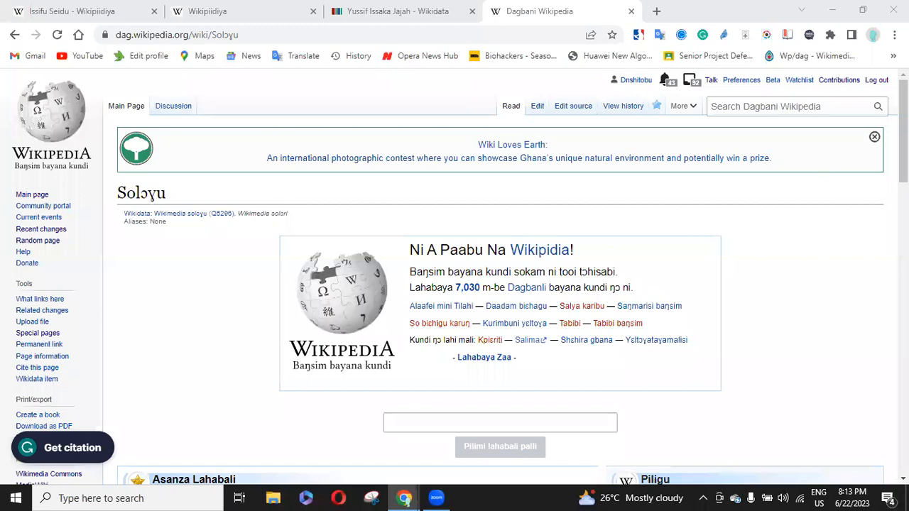
Look through the sections of the Dagbani Wikipedia main page and return to its beginning.
scroll(500, 284, down, 3)
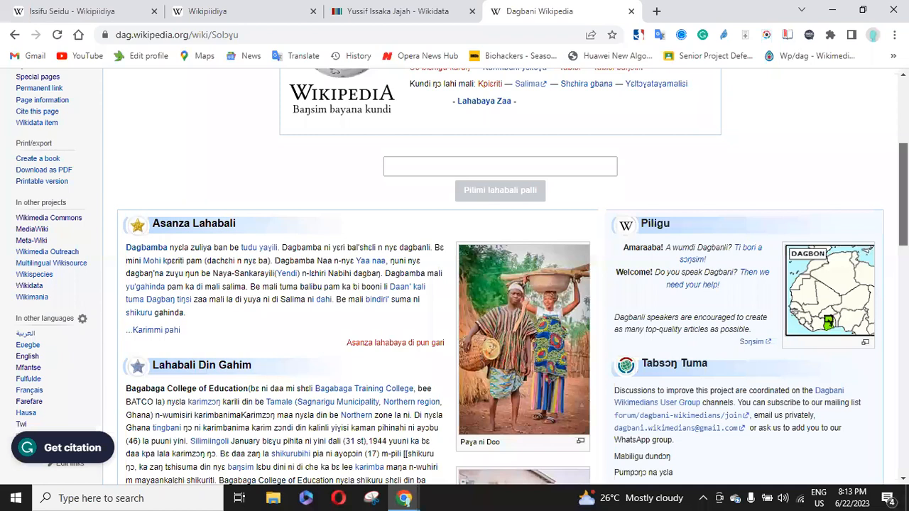
scroll(357, 277, down, 8)
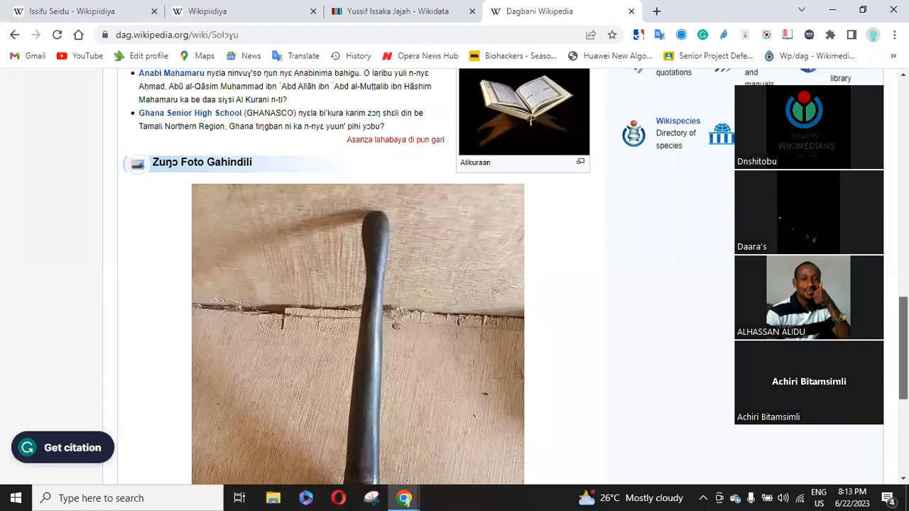
scroll(357, 277, down, 2)
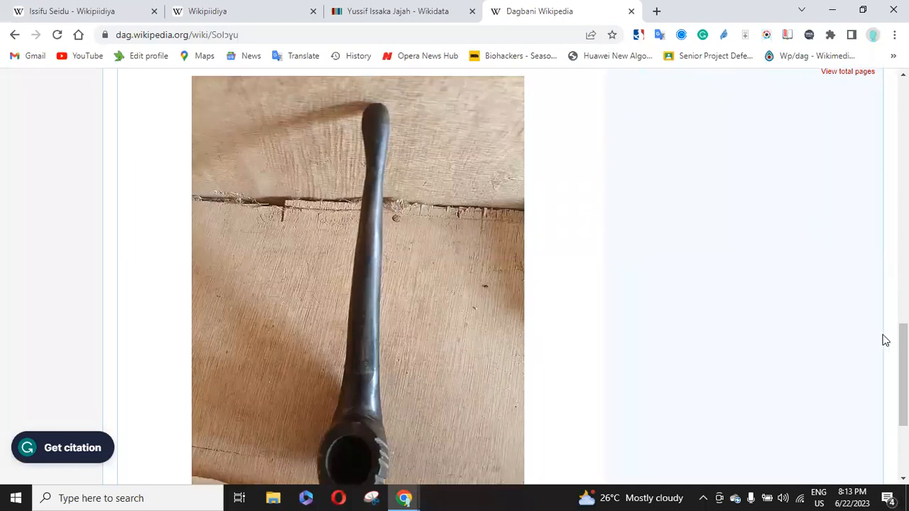
drag(903, 375, 904, 215)
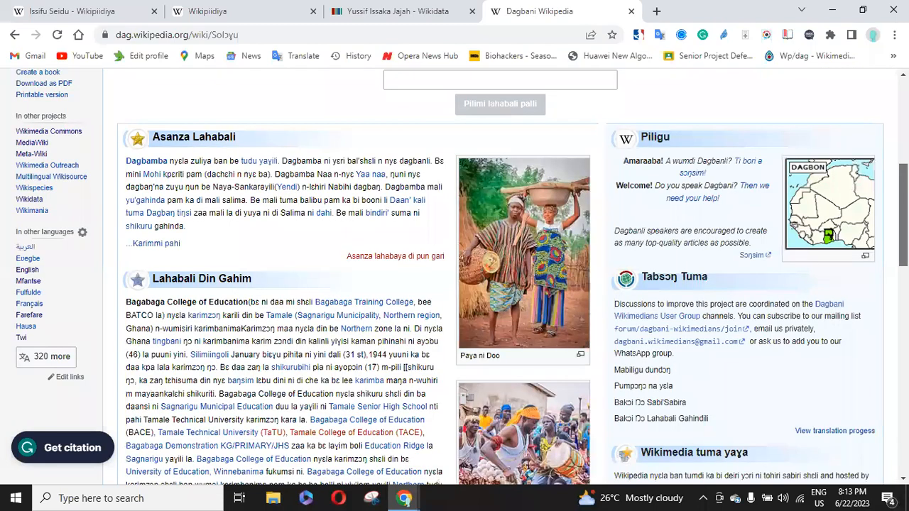
drag(904, 215, 904, 131)
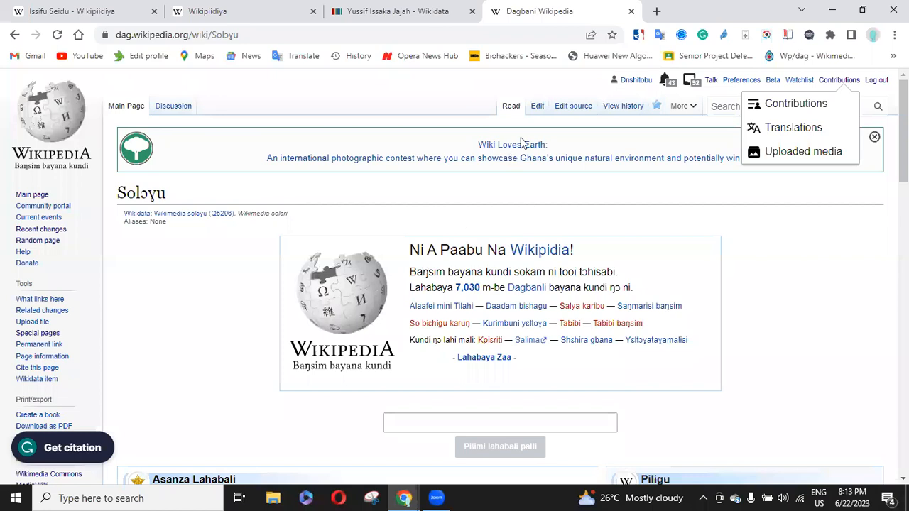
Examine the main page's source wikitext, and return to the rendered page to compare its layout.
click(572, 111)
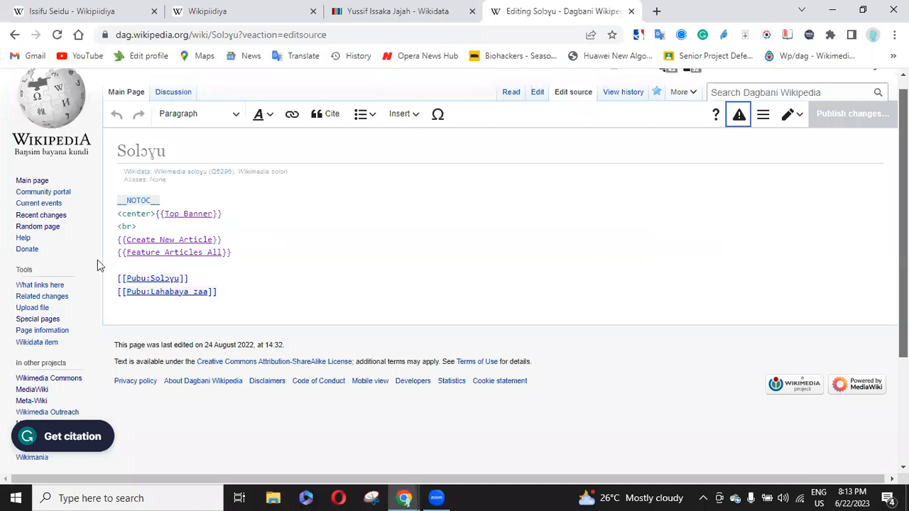
scroll(239, 221, down, 1)
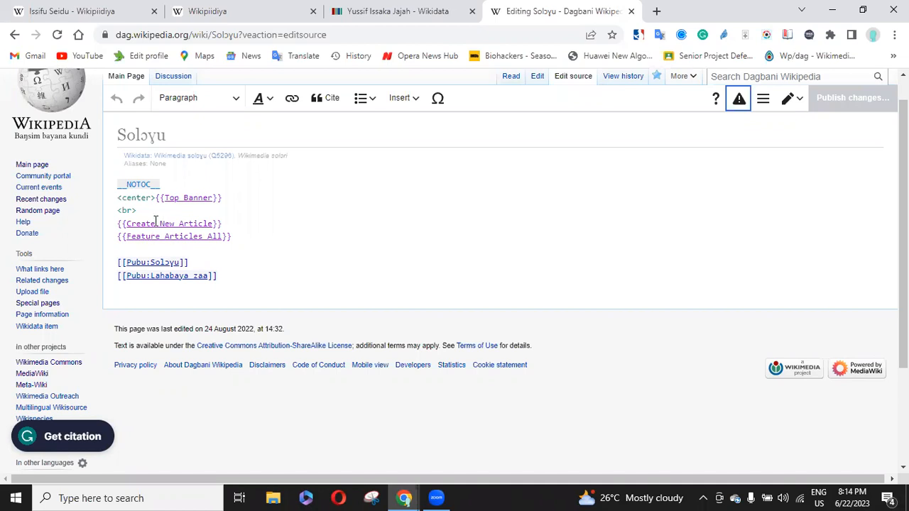
click(509, 79)
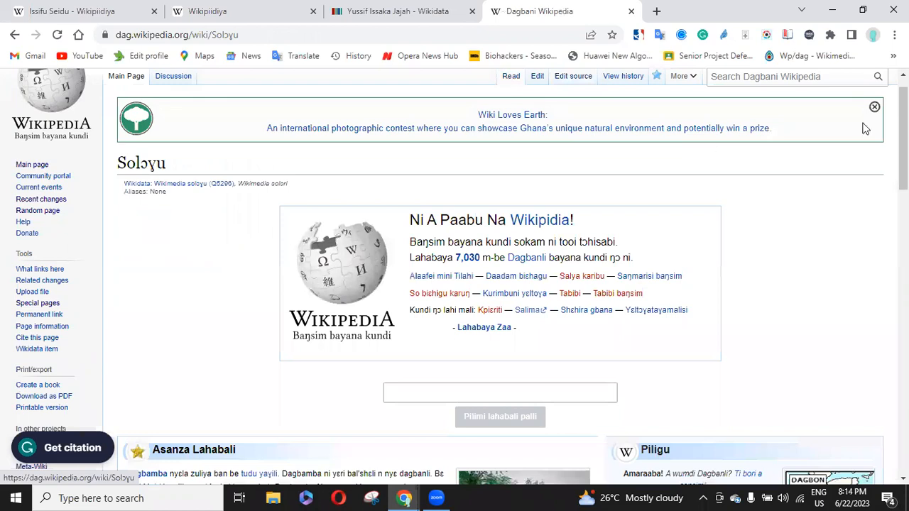
scroll(500, 277, down, 3)
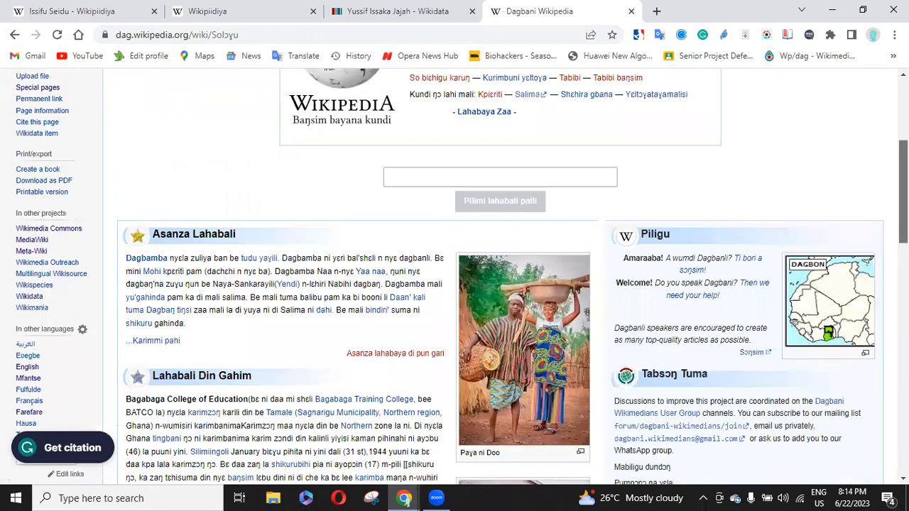
scroll(500, 277, up, 3)
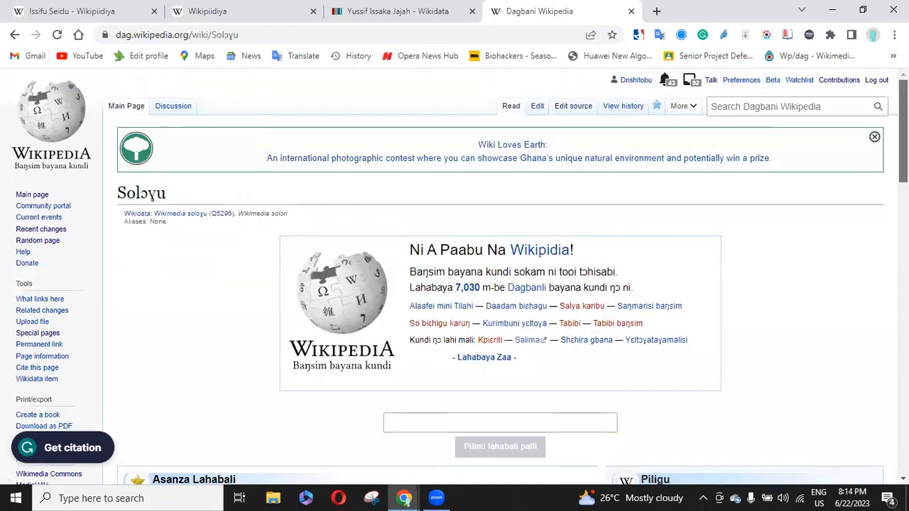
From the main page's source, look up "Template:Top Banner" on the wiki and open the matching template page in a new tab.
click(573, 107)
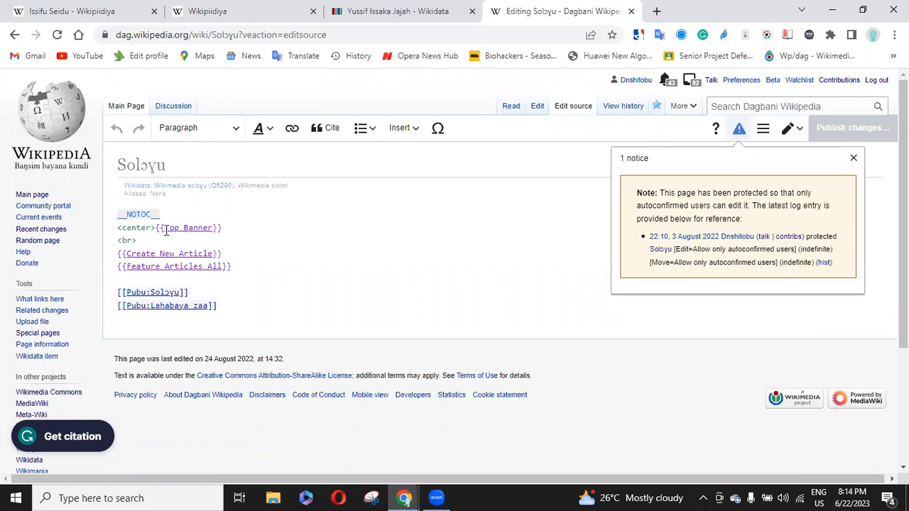
drag(165, 228, 211, 229)
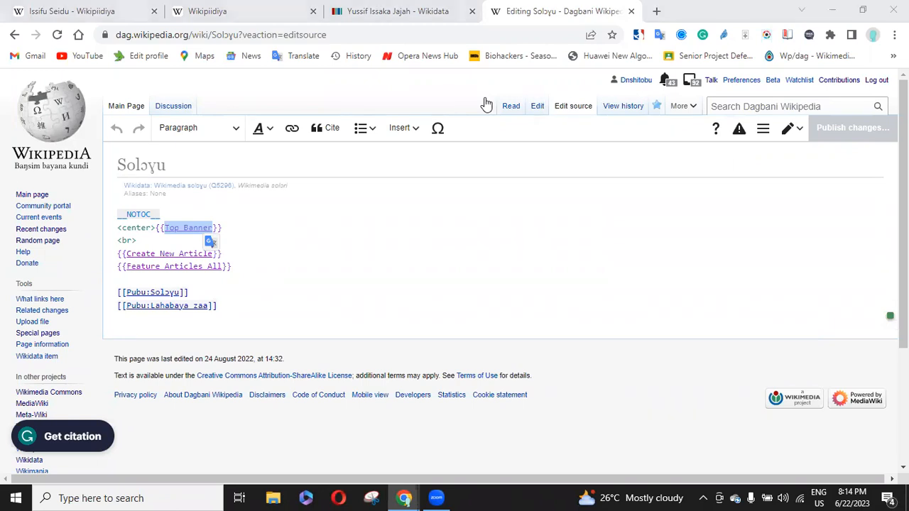
click(745, 106)
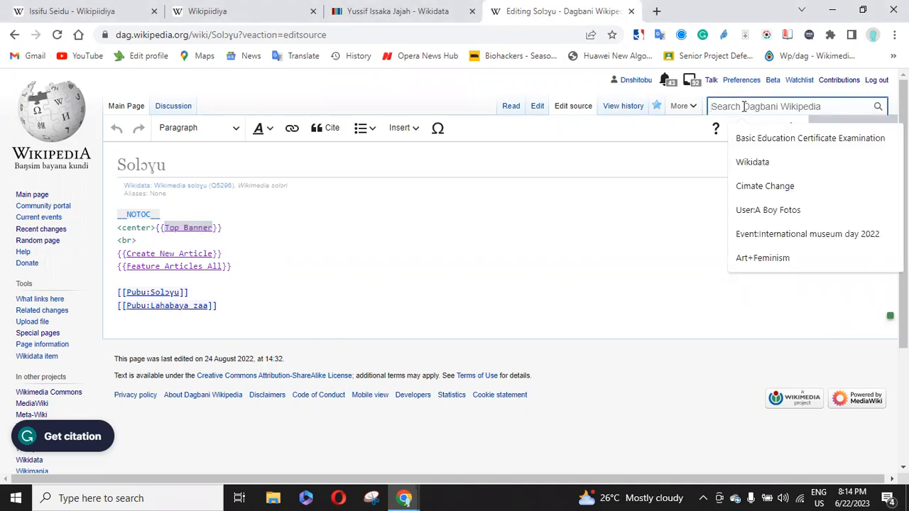
text(Templa)
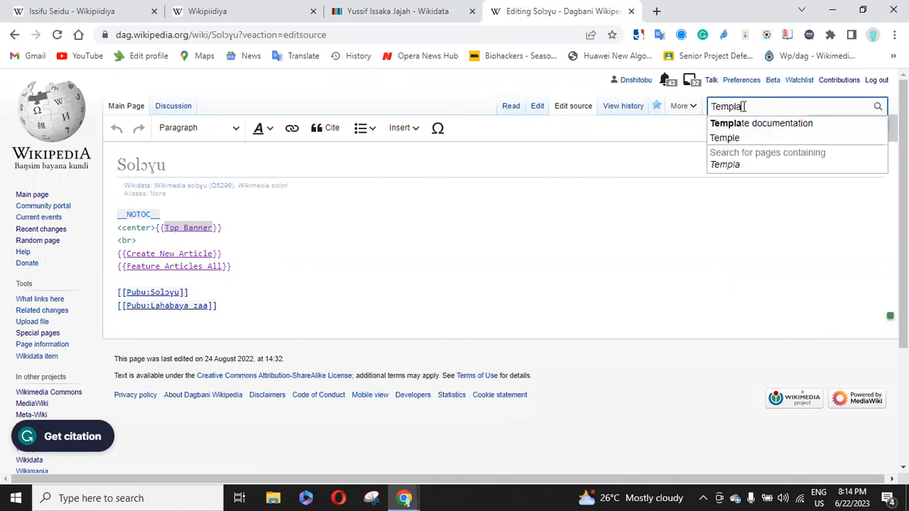
text(te)
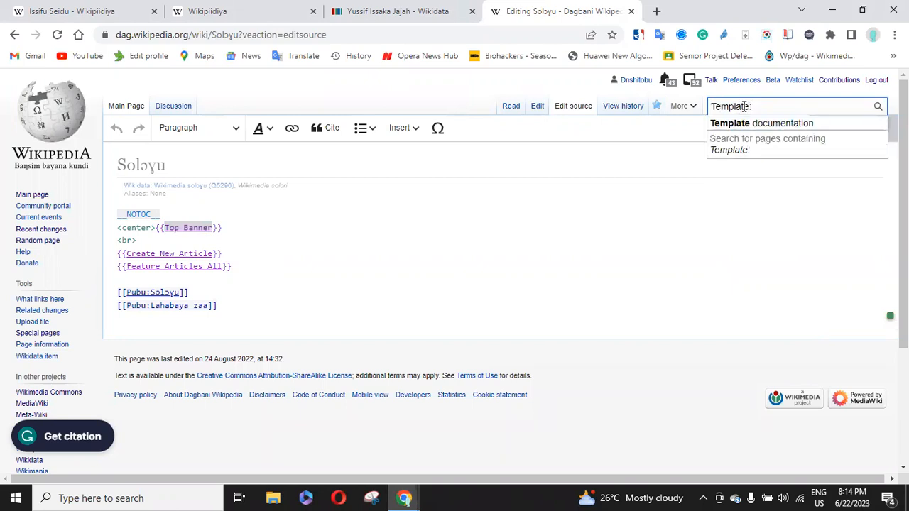
text(:Top Banner)
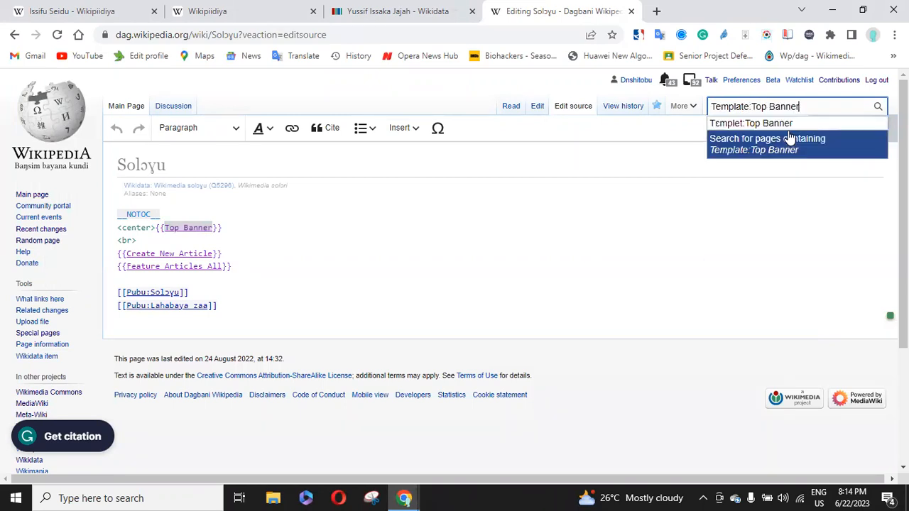
right_click(787, 124)
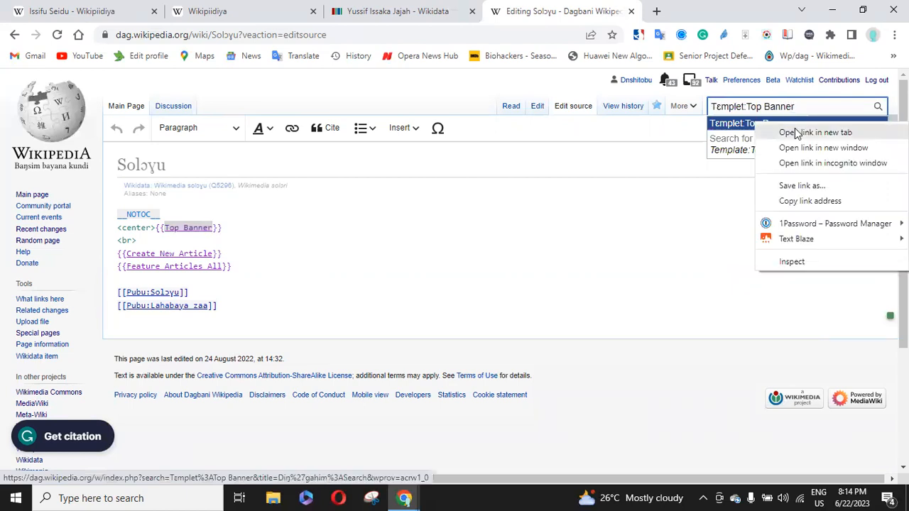
click(795, 133)
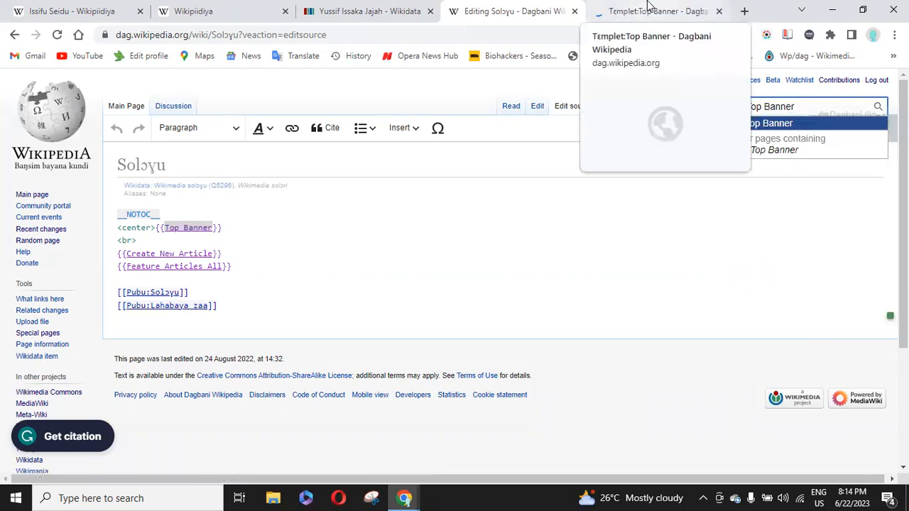
click(648, 9)
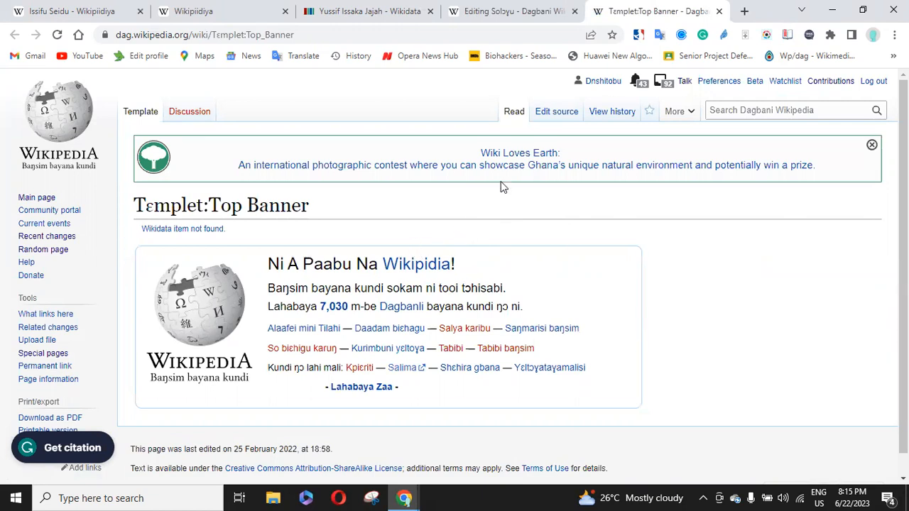
Return to the main page's source and highlight the Top Banner template name inside its double braces.
click(495, 10)
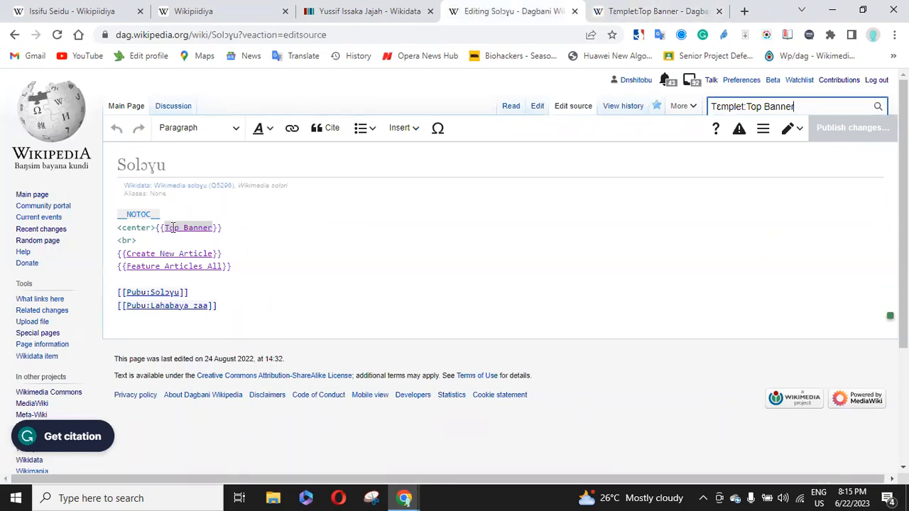
click(236, 277)
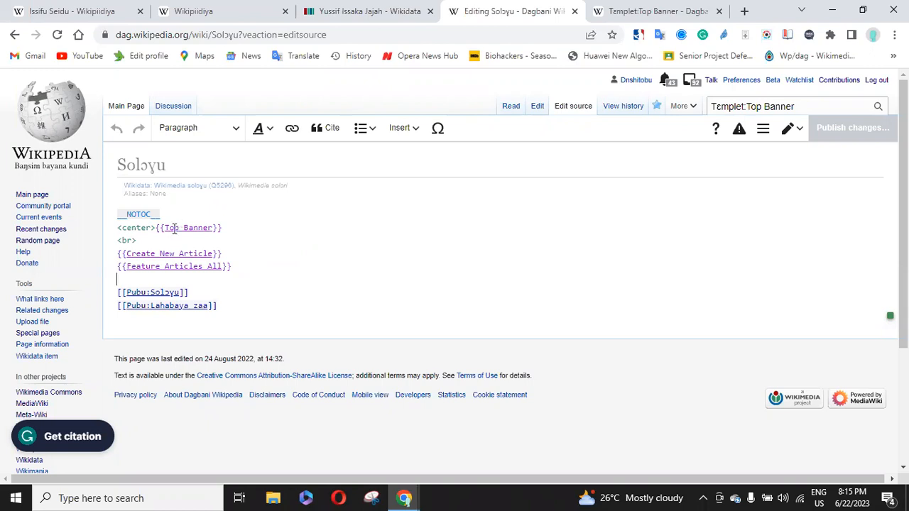
drag(164, 228, 215, 226)
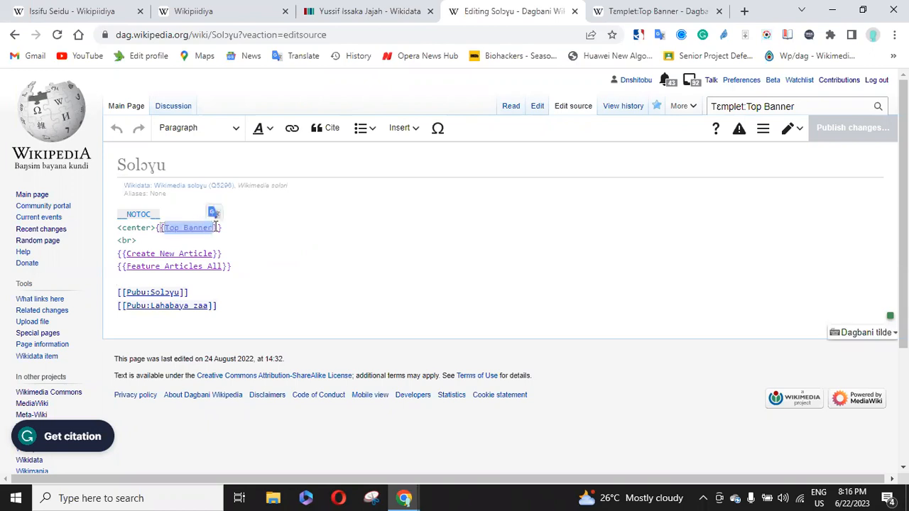
click(800, 106)
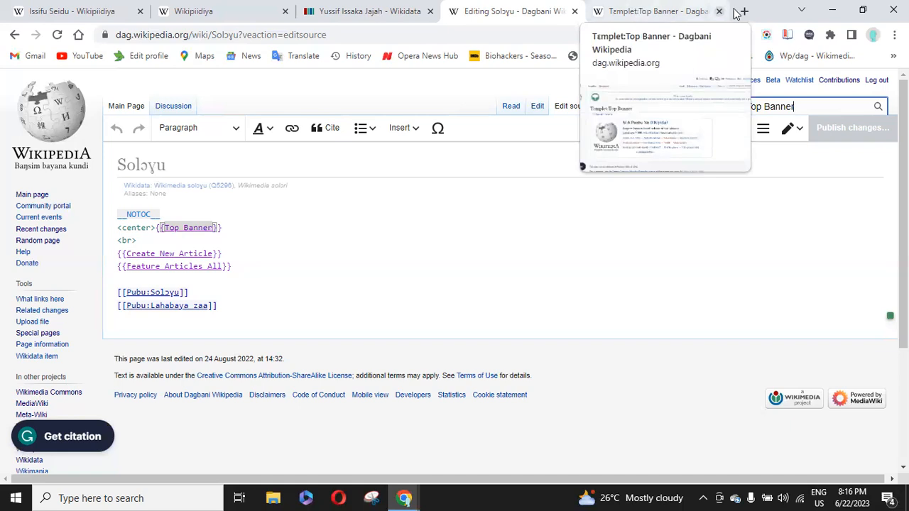
Open the source of the Top Banner template page and review its wikitext.
click(650, 11)
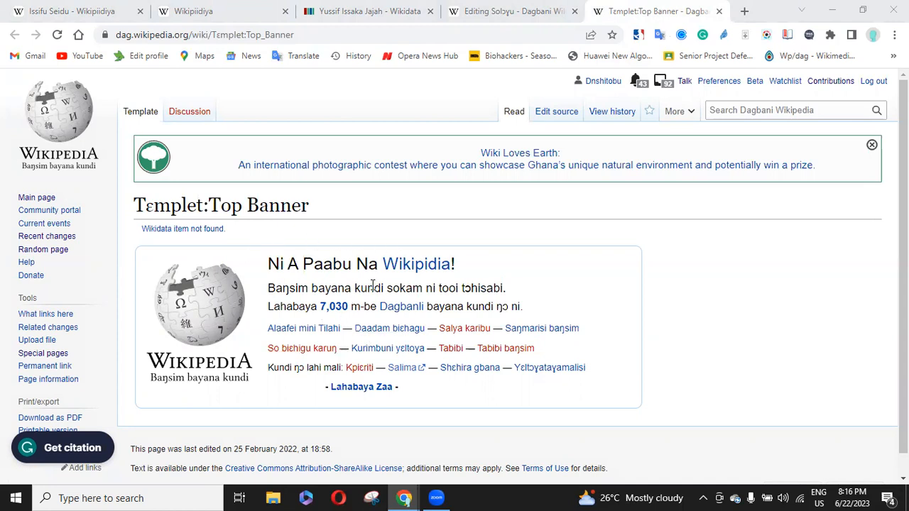
click(554, 115)
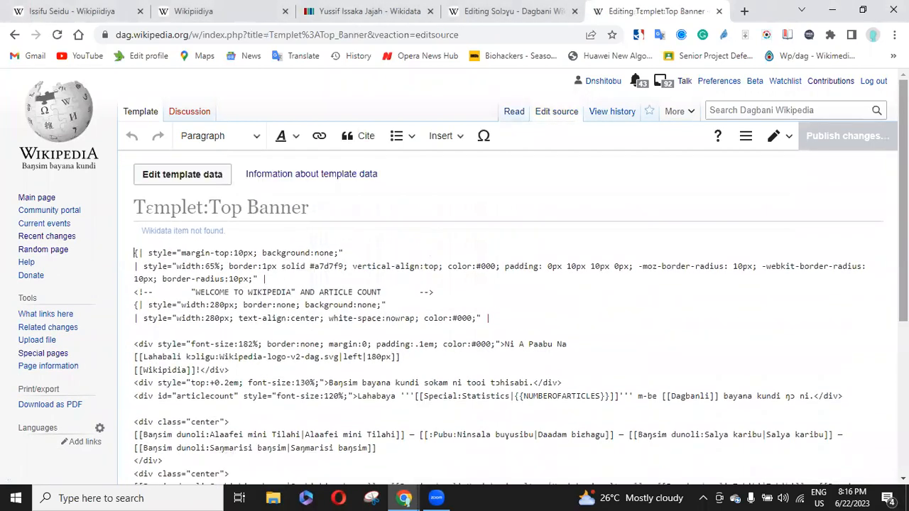
scroll(455, 291, down, 1)
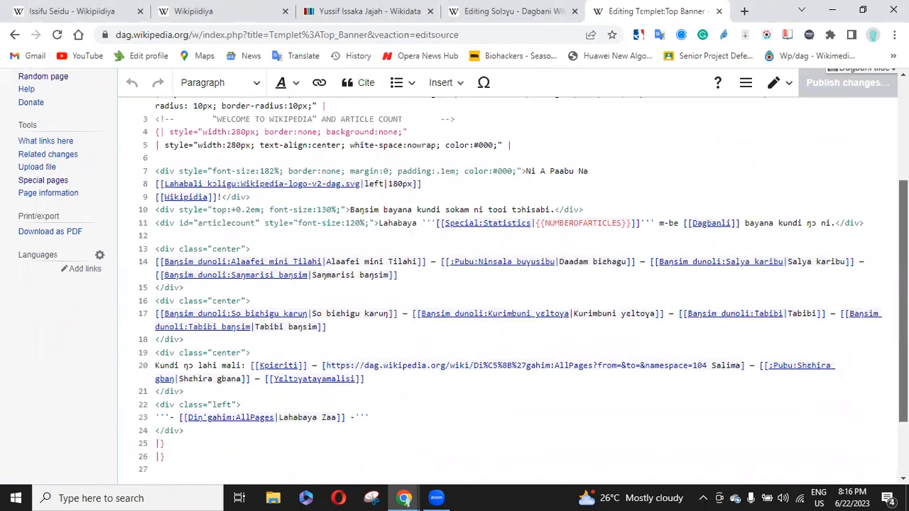
Review the Top Banner template's source, highlighting the style settings on line 2 and the color value #000.
scroll(887, 361, down, 1)
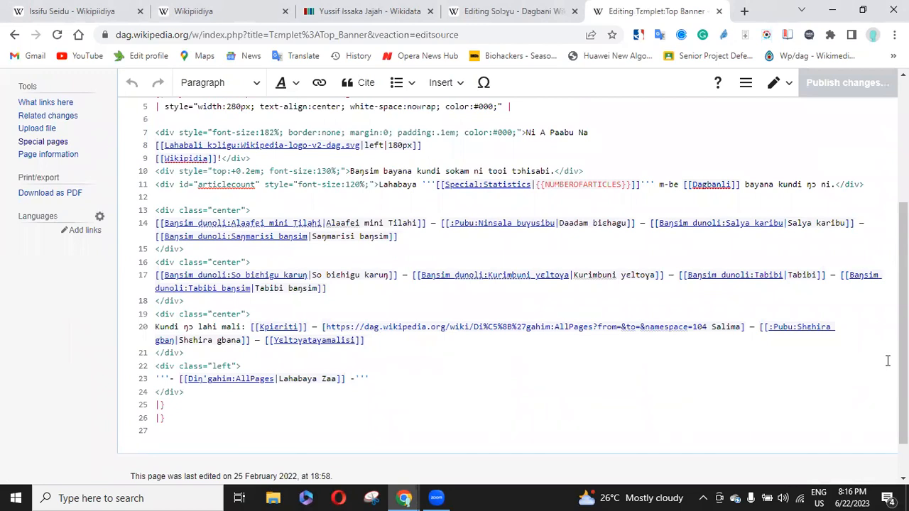
scroll(888, 320, up, 3)
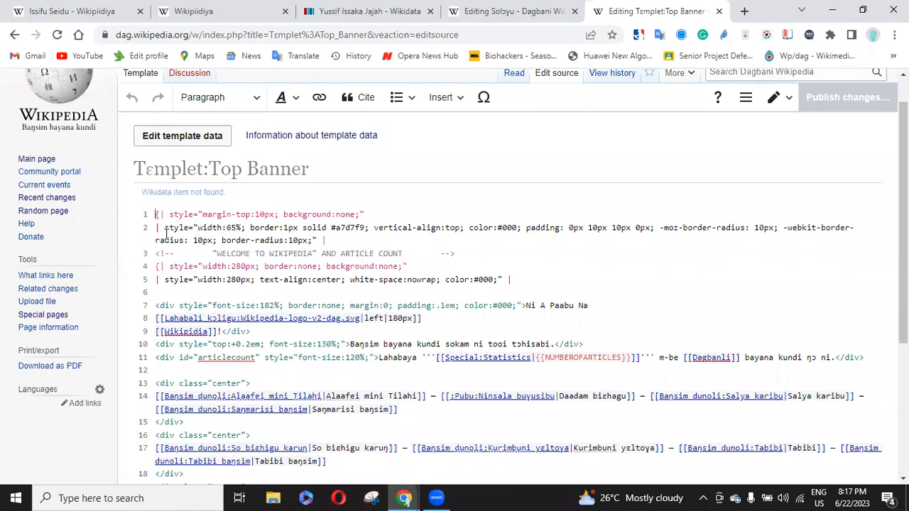
drag(165, 228, 314, 240)
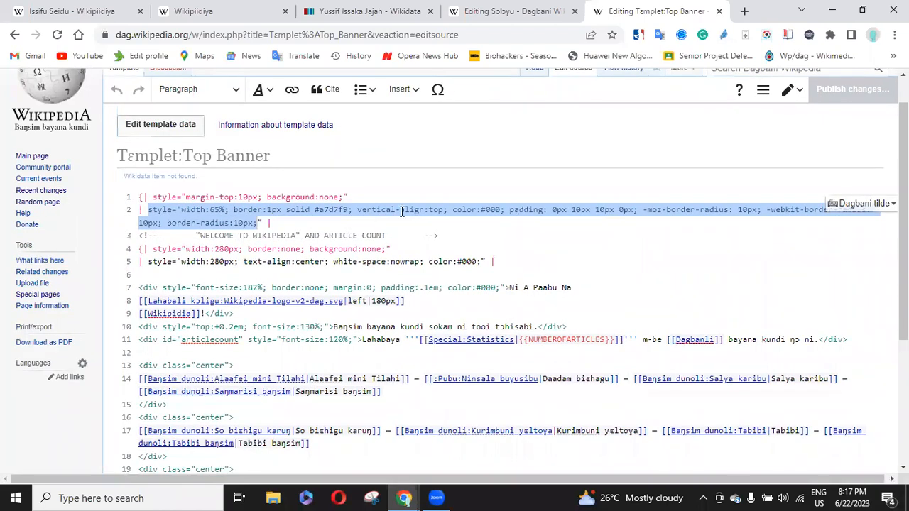
click(402, 212)
drag(483, 210, 502, 209)
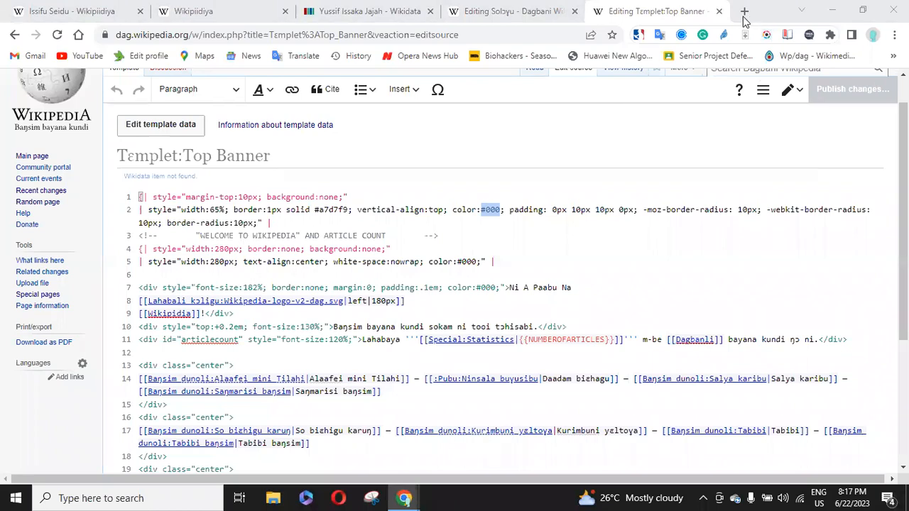
right_click(627, 216)
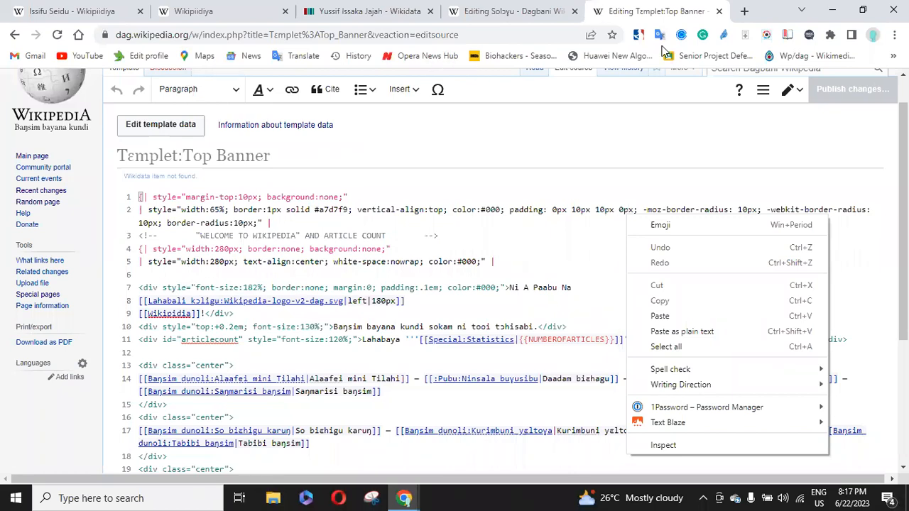
Open the Igala test Wikipedia main page, Wp/igl/Ogbá ogbolo, on Wikimedia Incubator in the Wikidata tab and look it over.
click(364, 13)
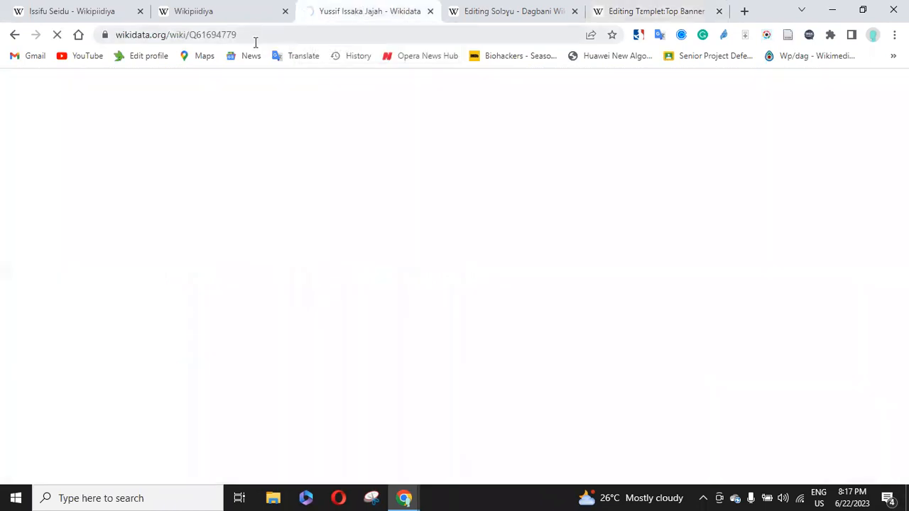
click(259, 29)
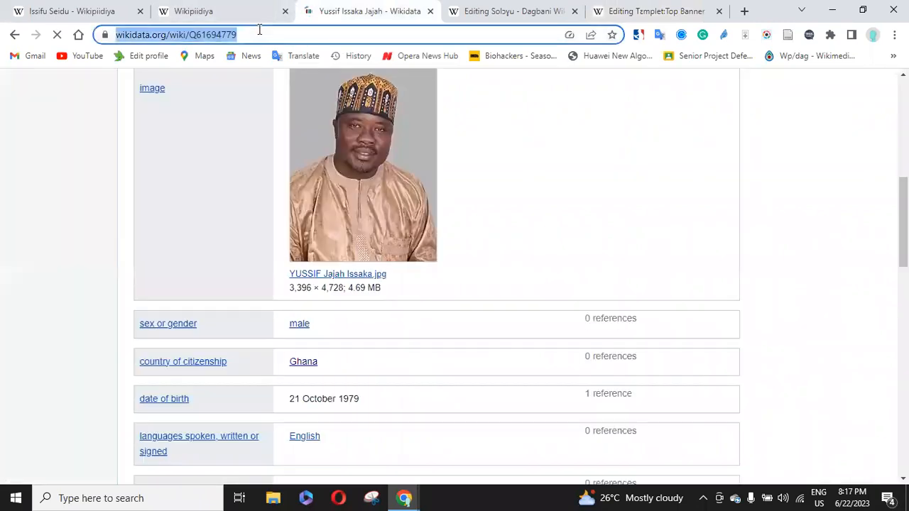
text(w)
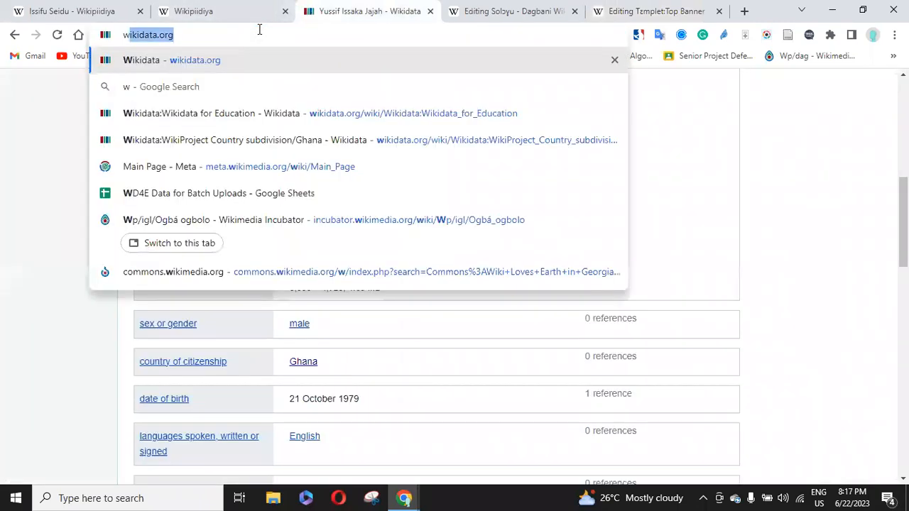
text(p/)
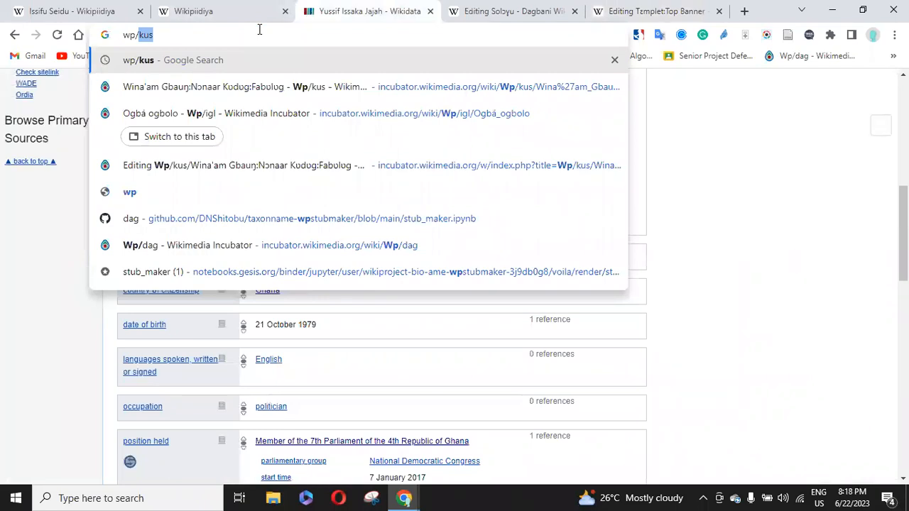
text(i)
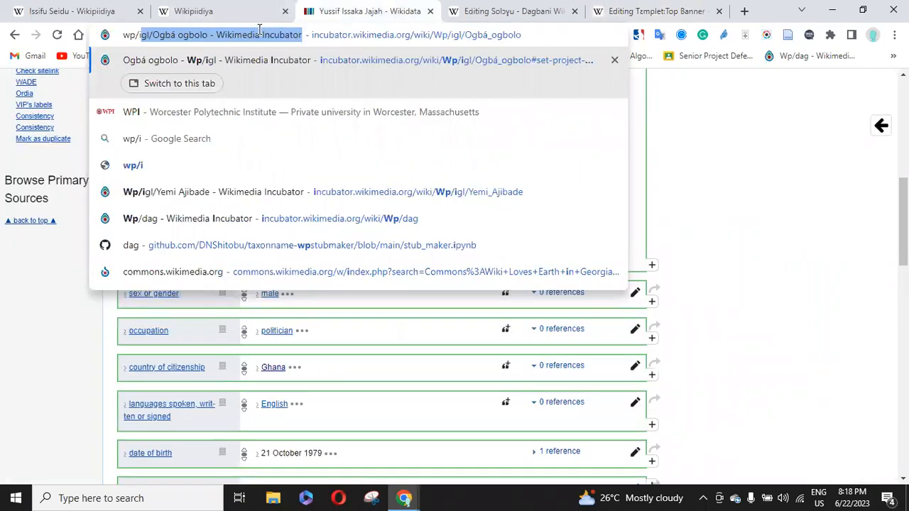
text(gl)
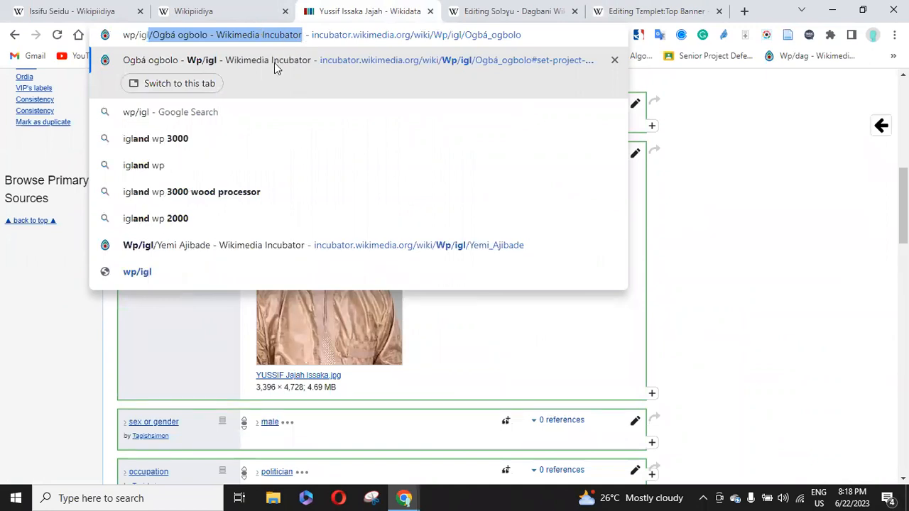
key(Return)
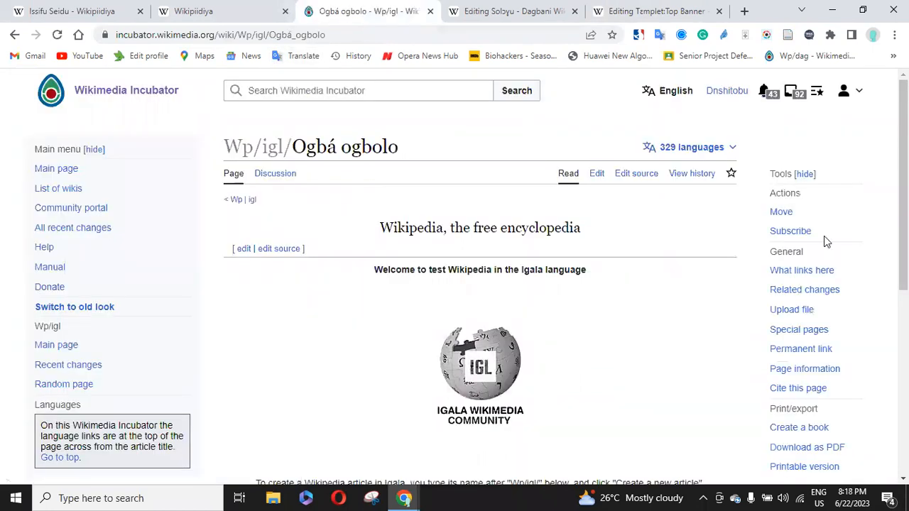
scroll(455, 284, down, 1)
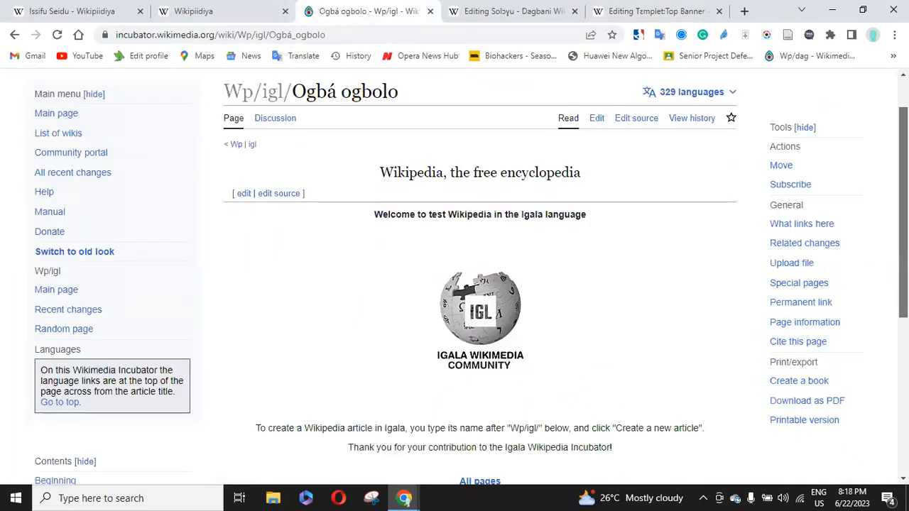
scroll(454, 284, up, 2)
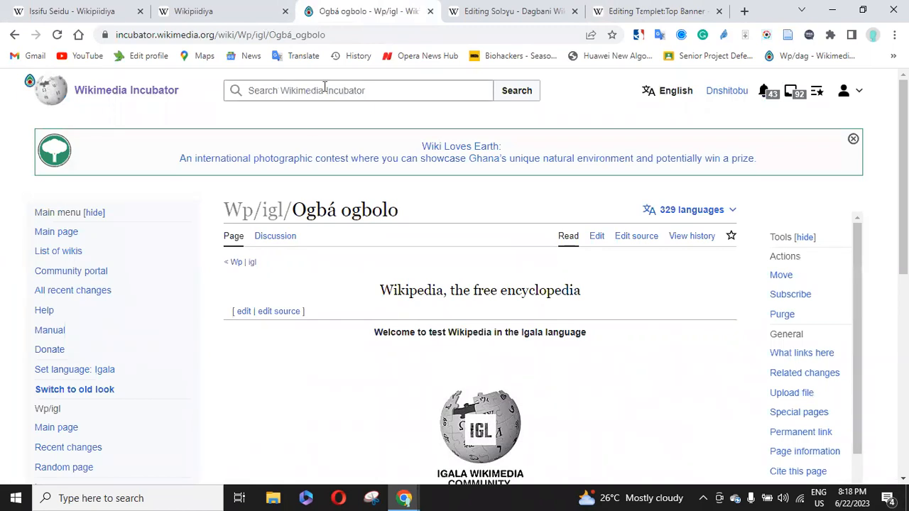
Select the Top Banner name in the Dagbani main page source and enter "Template:Top Banner" as the Incubator search term.
click(507, 10)
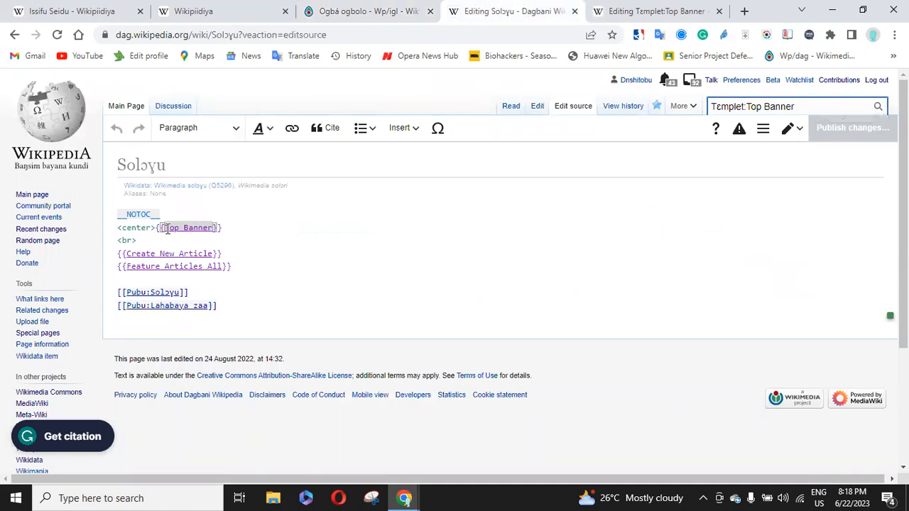
drag(165, 227, 211, 228)
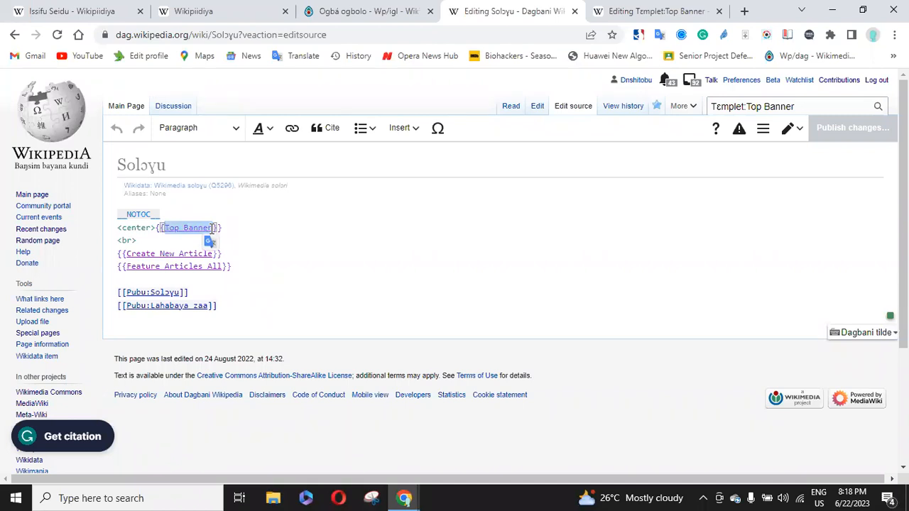
click(345, 11)
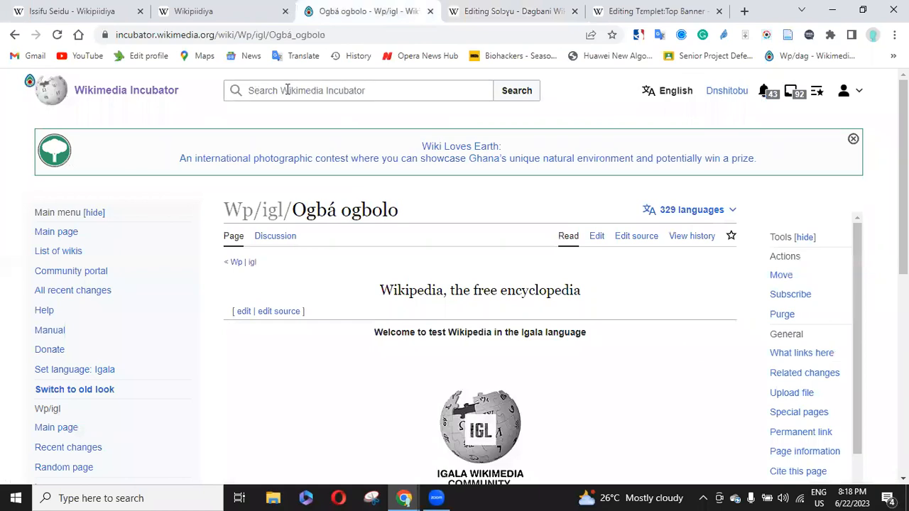
click(317, 91)
text(Template)
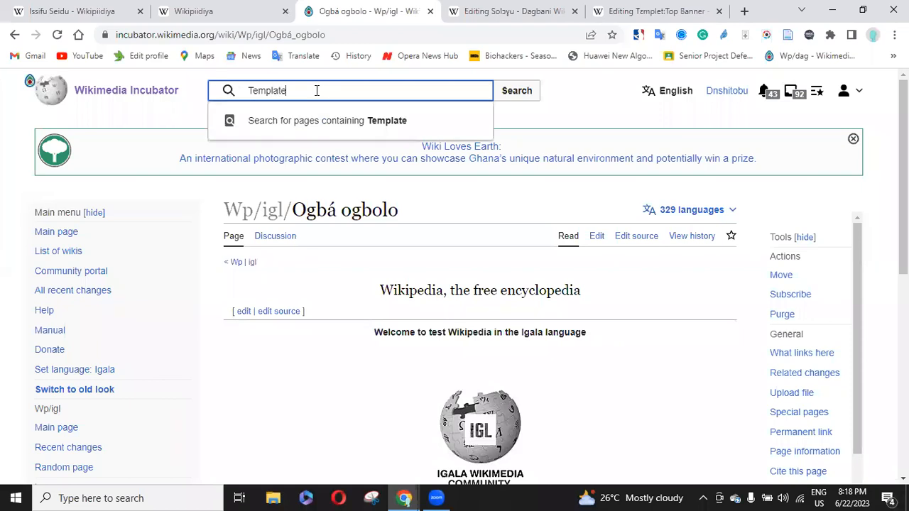
text(:Top Banner)
click(441, 74)
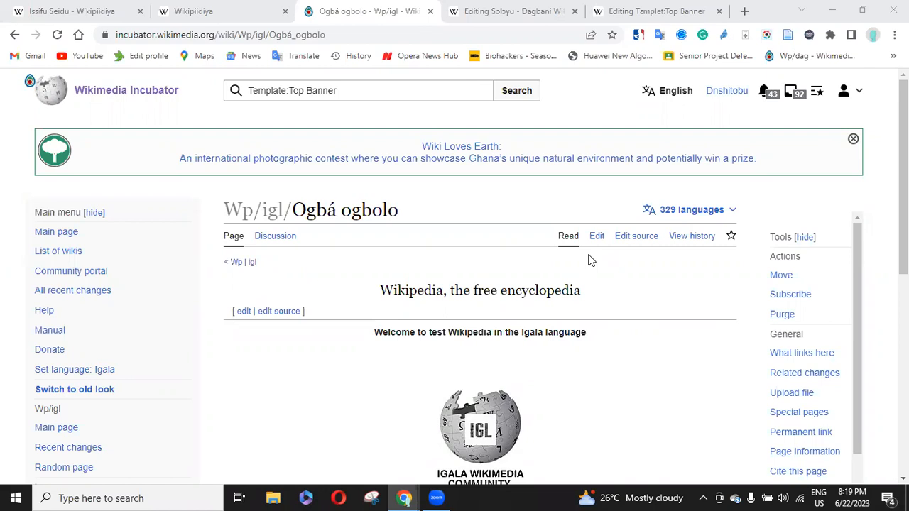
Run the Incubator search for the template and start creating the page "Template:Wp/igl/Top Banner".
click(623, 300)
key(ctrl+minus)
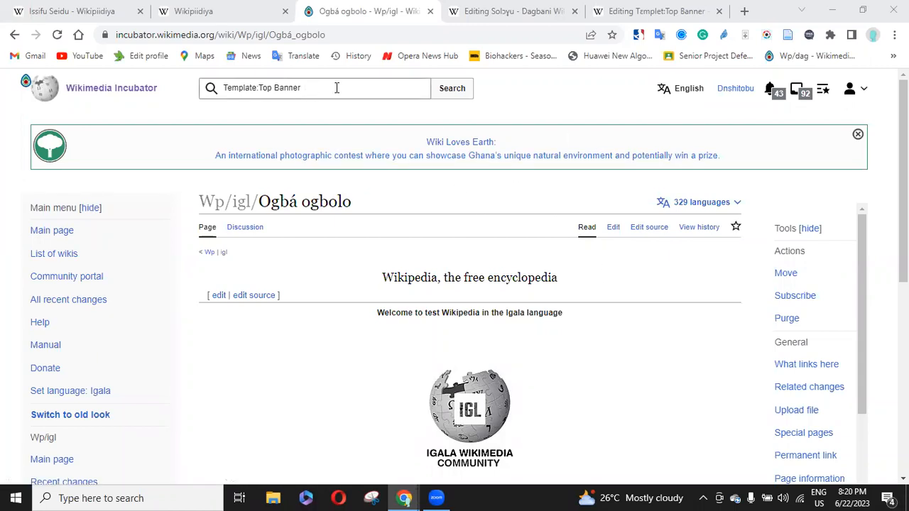
click(453, 91)
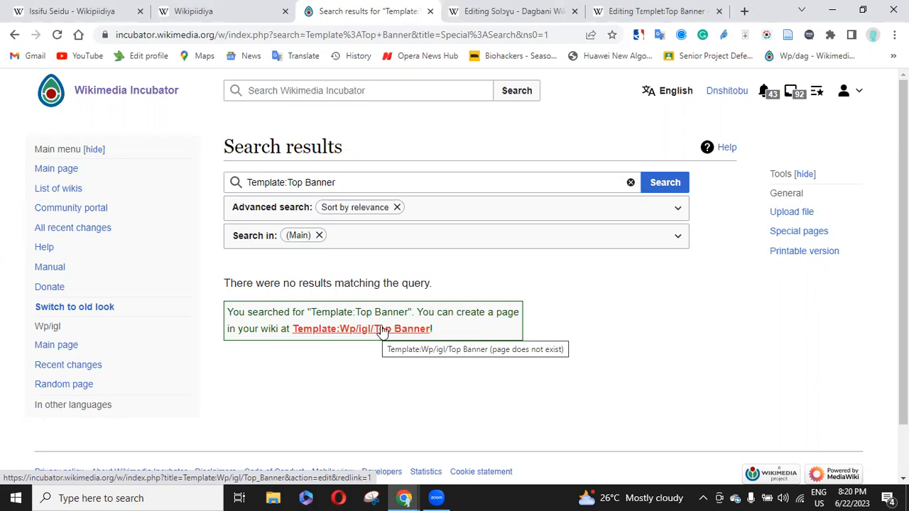
click(405, 331)
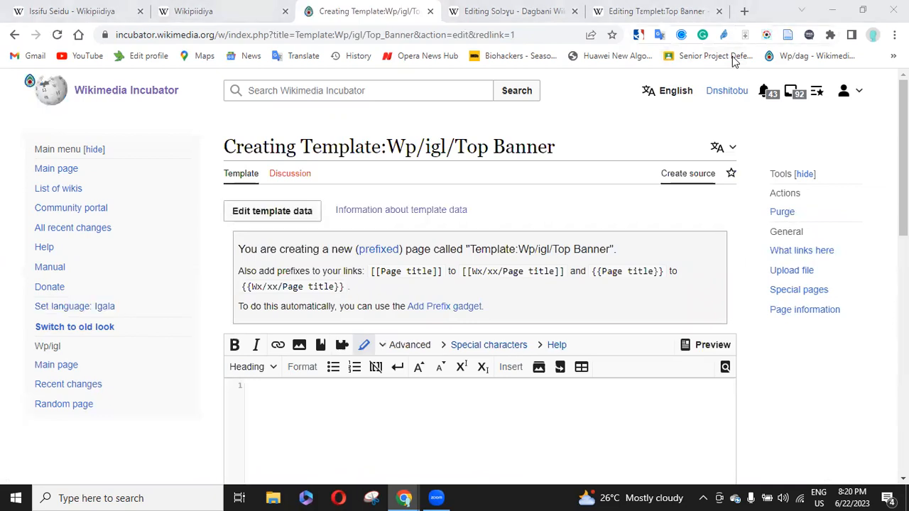
Copy the entire wikitext of the Dagbani Top Banner template into the new Template:Wp/igl/Top Banner page.
click(643, 13)
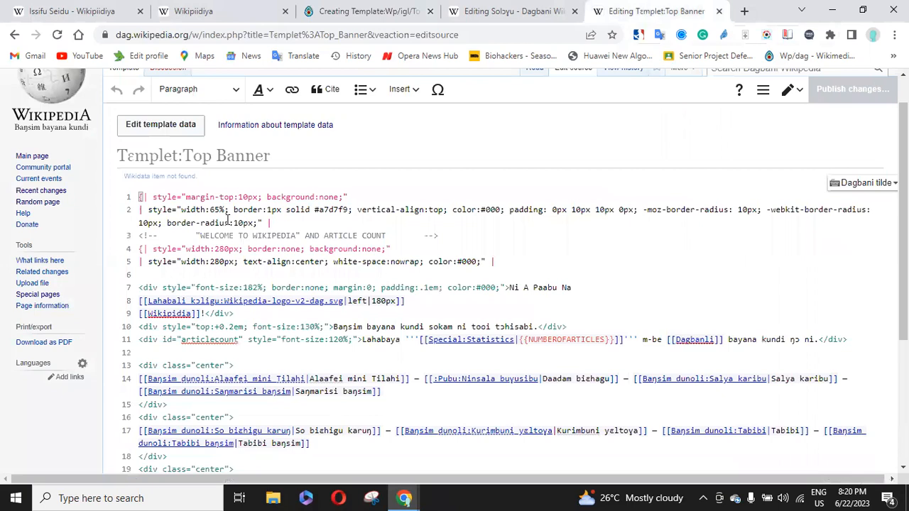
key(ctrl+a)
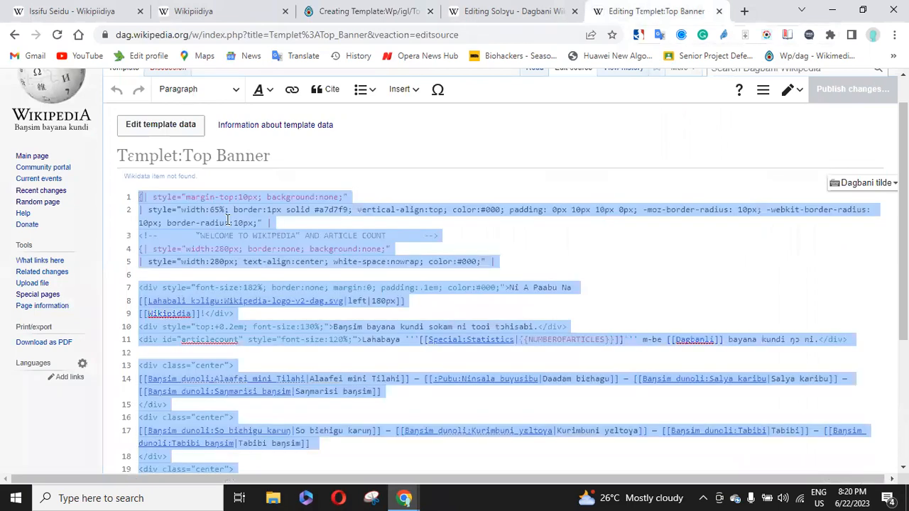
scroll(227, 220, down, 2)
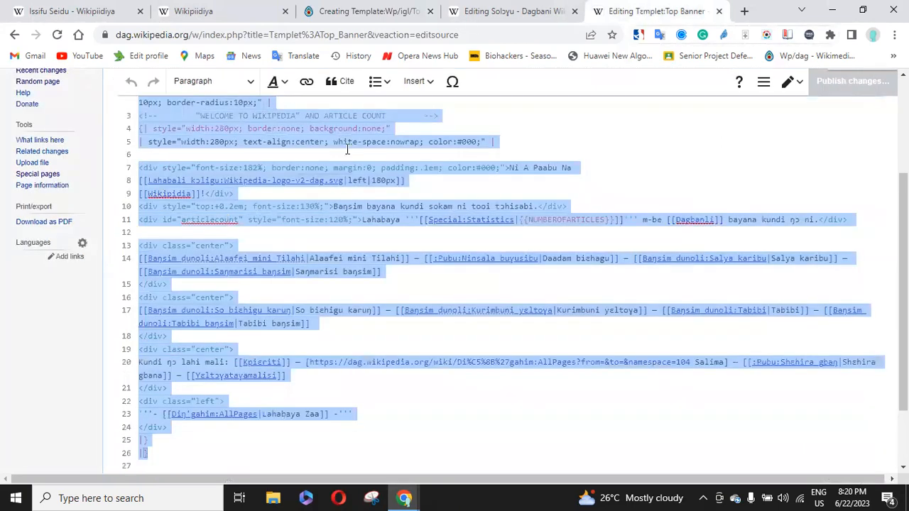
click(351, 11)
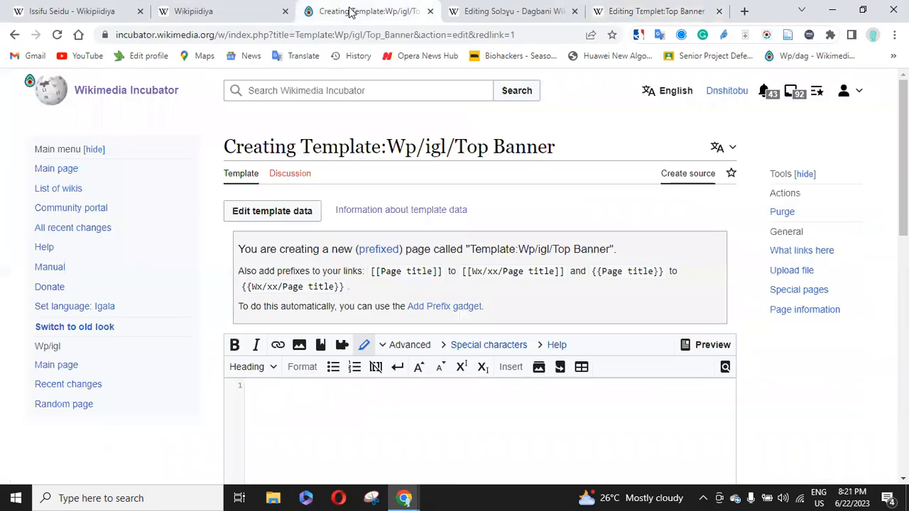
click(307, 415)
key(ctrl+v)
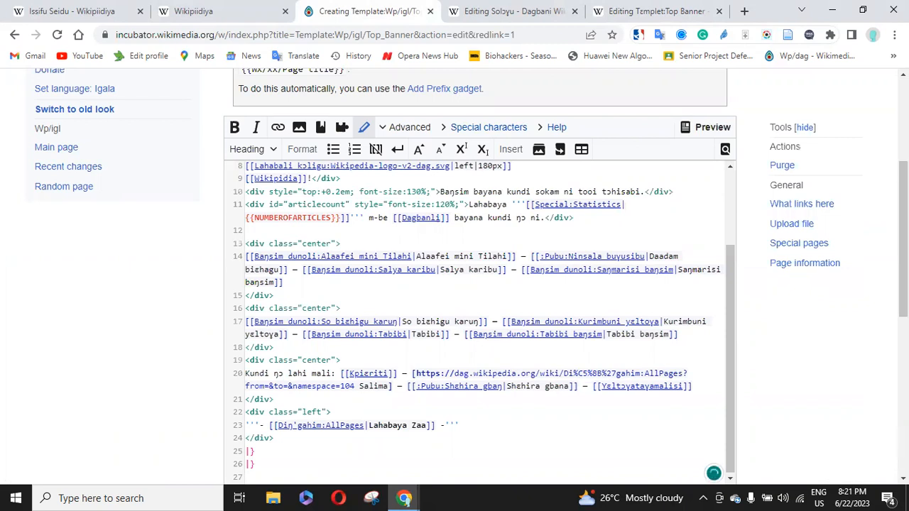
Publish the new Igala Top Banner template with the edit summary "created a template".
click(905, 387)
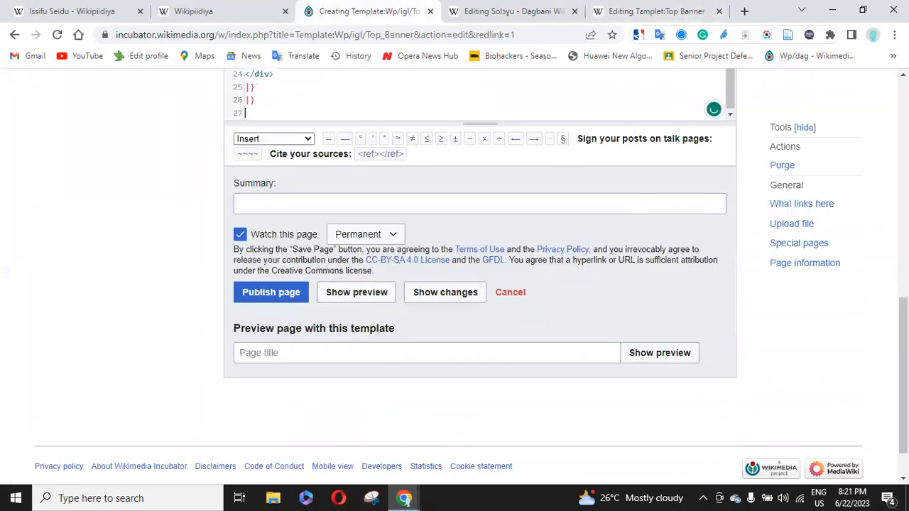
click(423, 204)
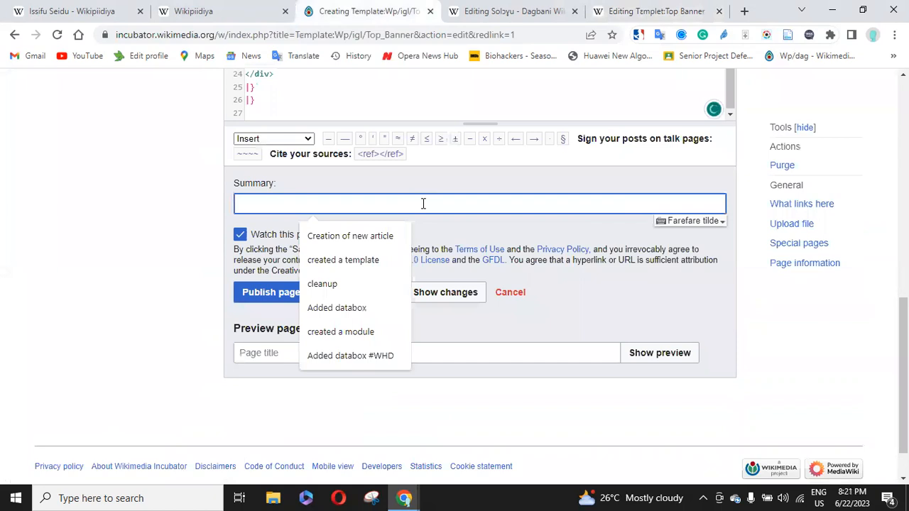
text(cre)
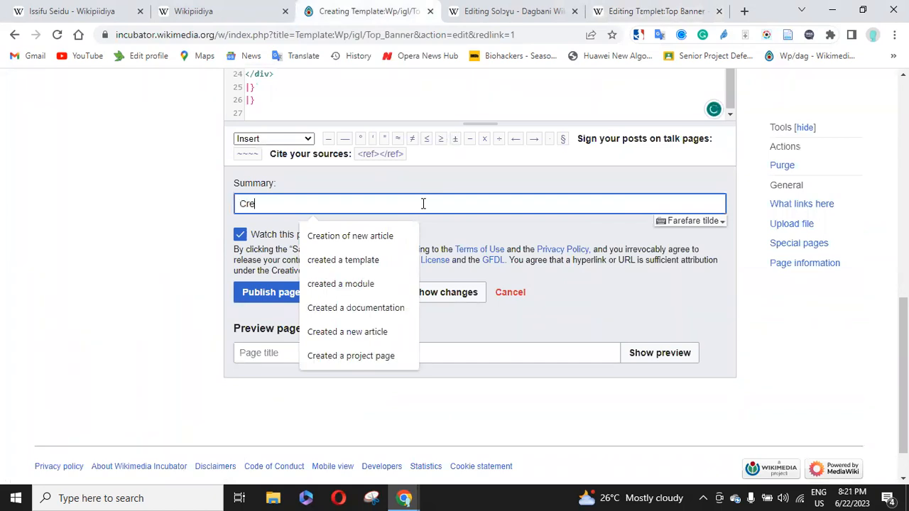
click(363, 263)
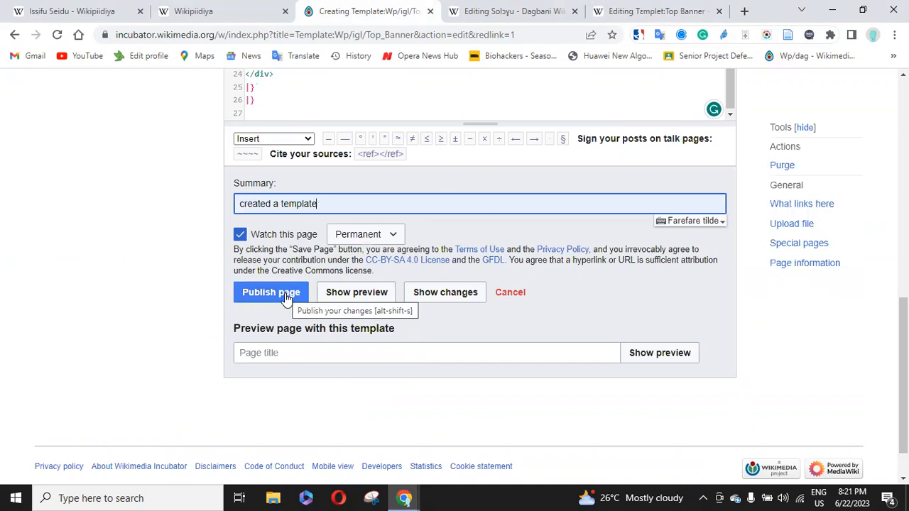
click(286, 293)
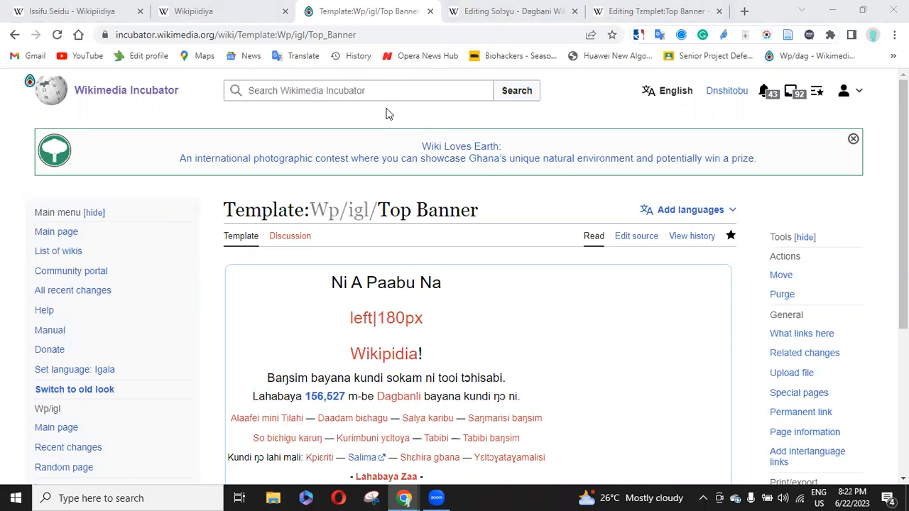
key(ctrl+minus)
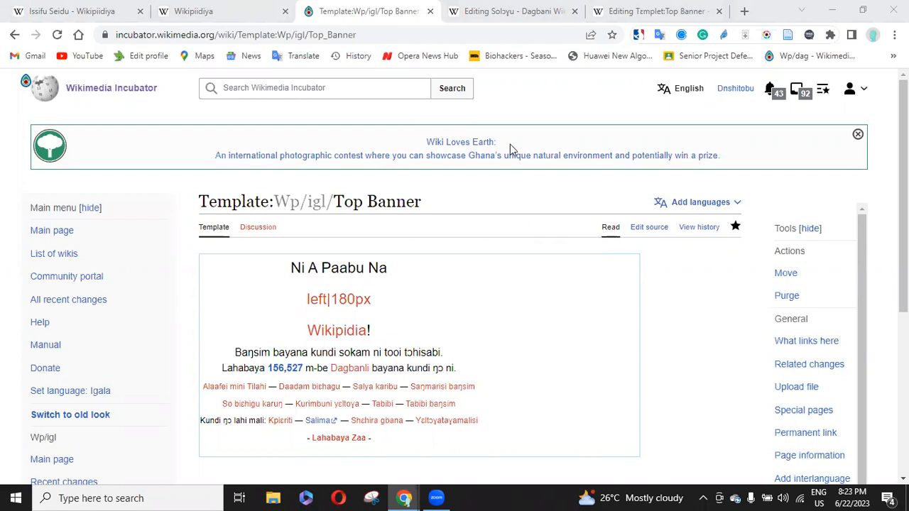
Copy the template name "Create New Article" from the Dagbani main page source.
click(499, 17)
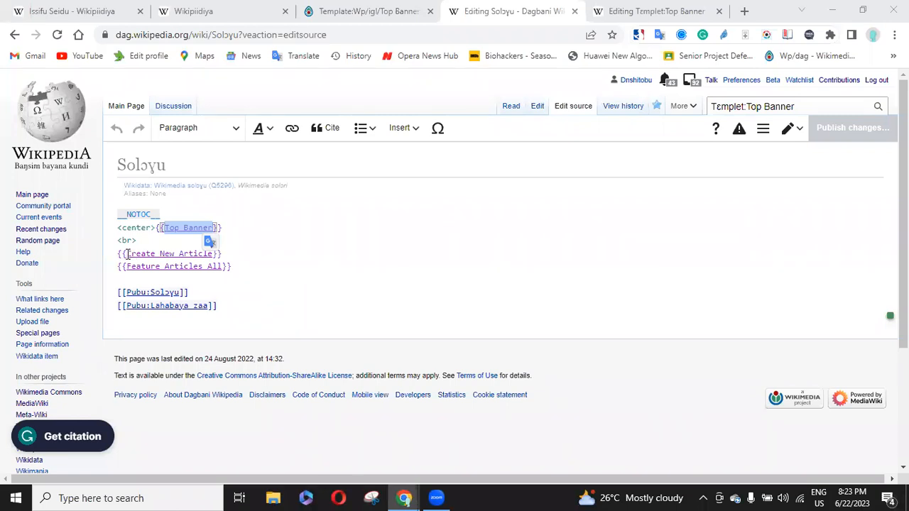
drag(128, 253, 213, 259)
key(ctrl+c)
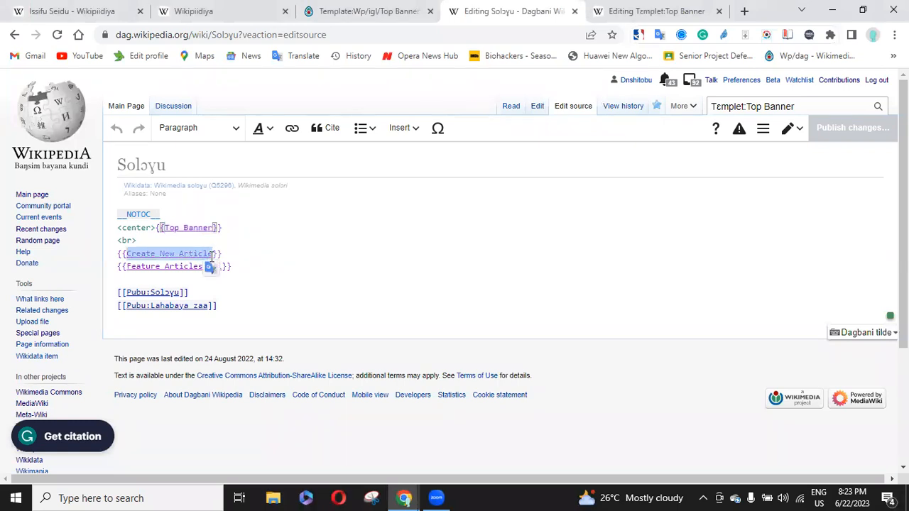
click(591, 64)
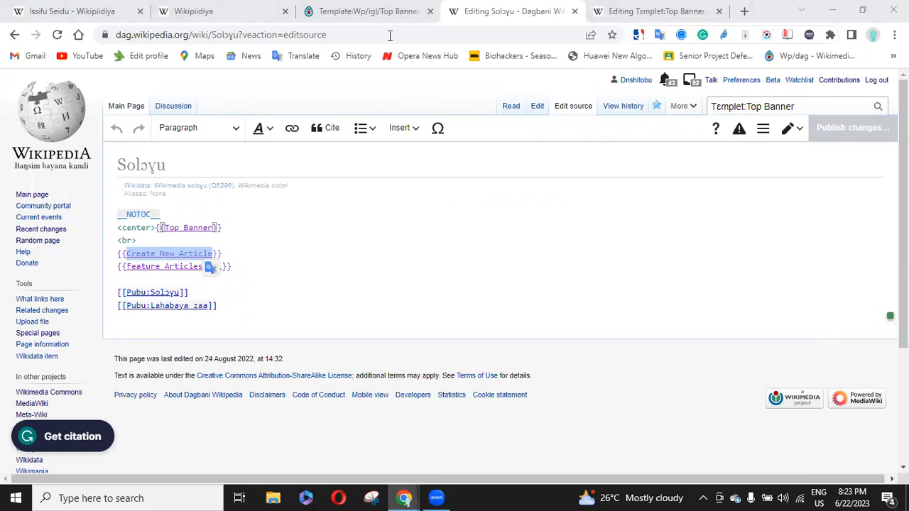
Search Wikimedia Incubator for "Template:Create New Article" and start creating the page "Template:Wp/igl/Create New Article".
click(359, 12)
click(300, 87)
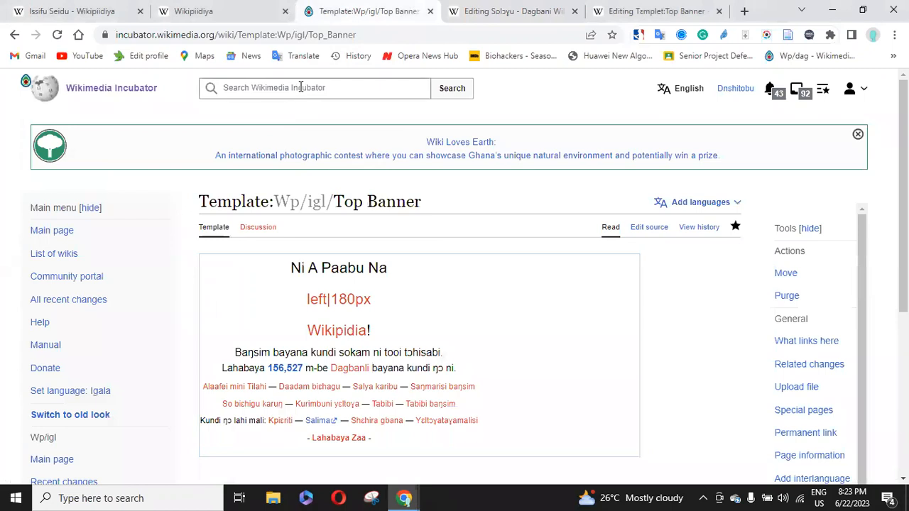
text(Temp)
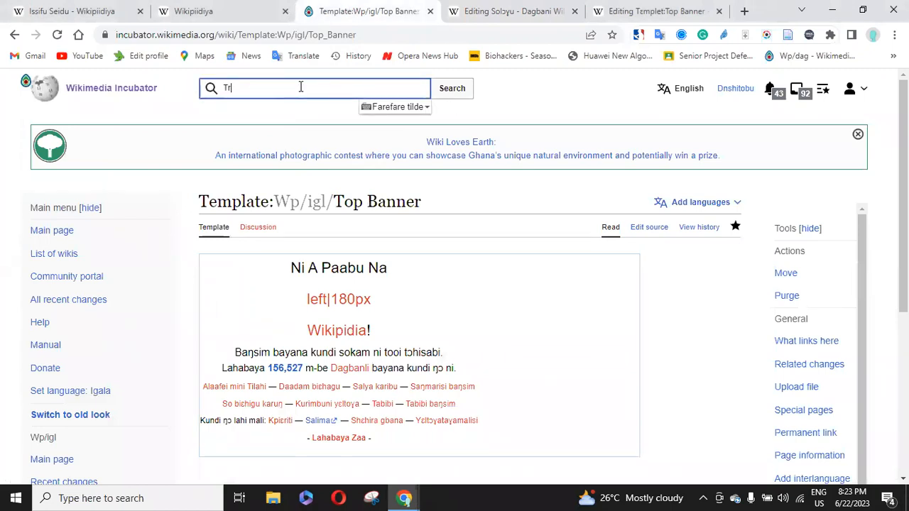
text(late)
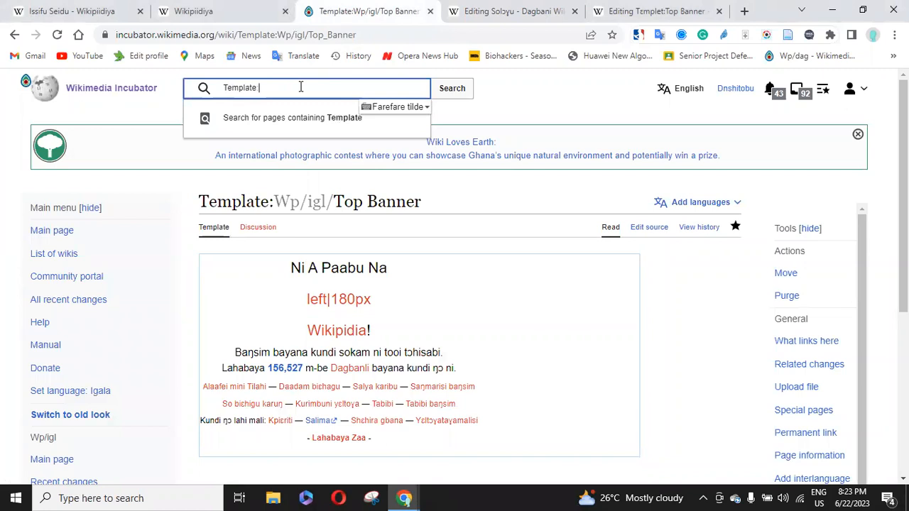
text(:)
key(ctrl+v)
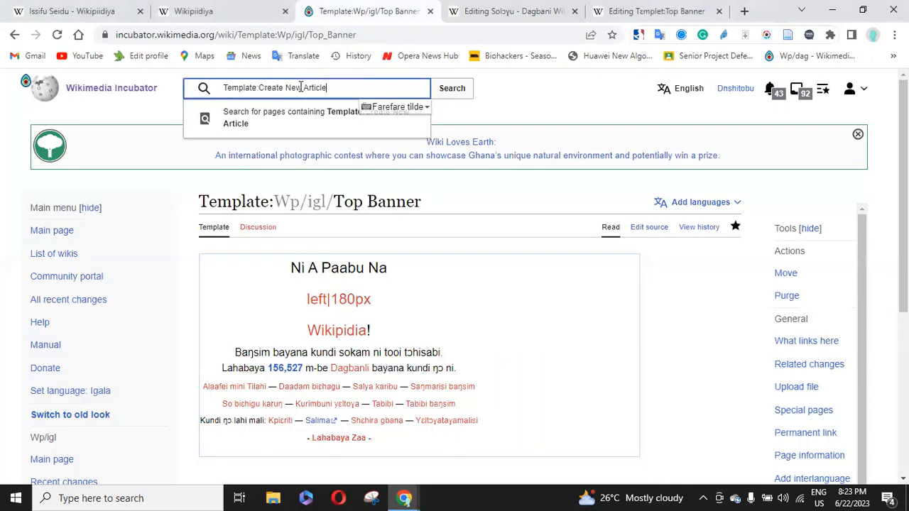
click(452, 89)
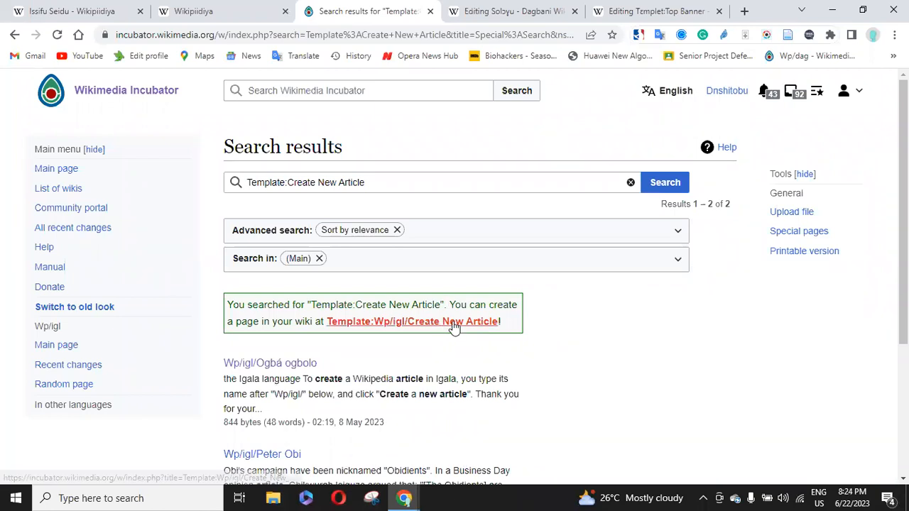
click(454, 326)
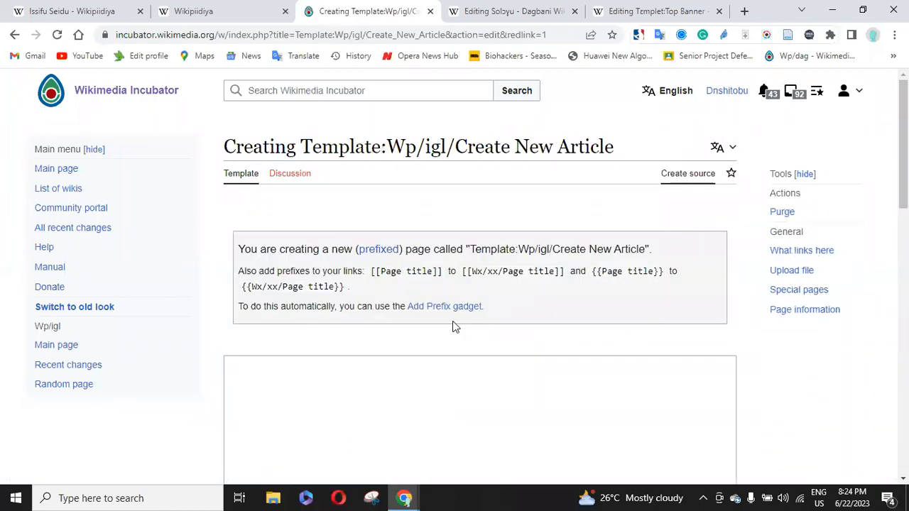
Find "Template:Create New Article" on Dagbani Wikipedia and open its template page.
click(518, 11)
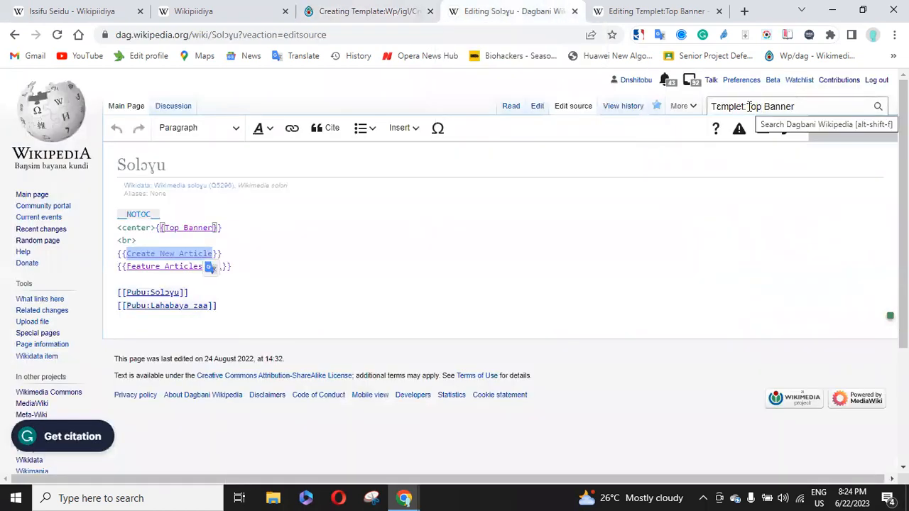
drag(796, 106, 699, 111)
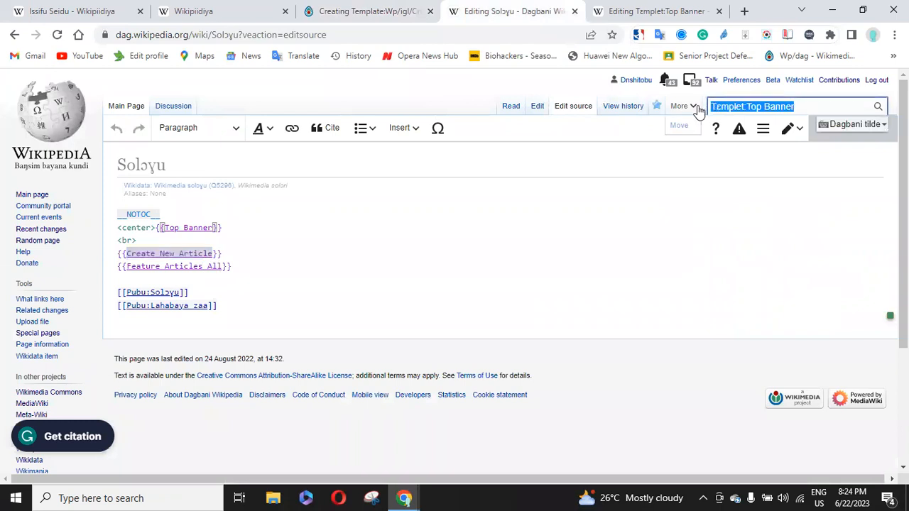
text(Te)
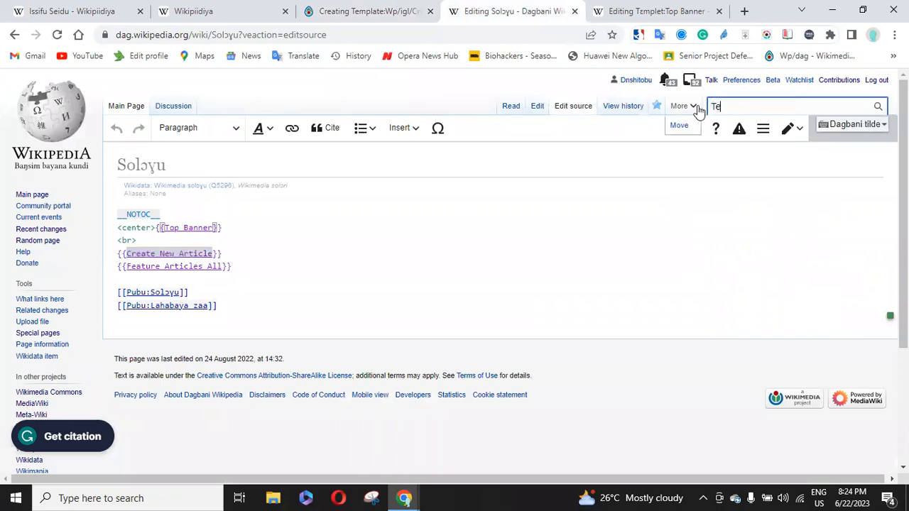
text(mplate)
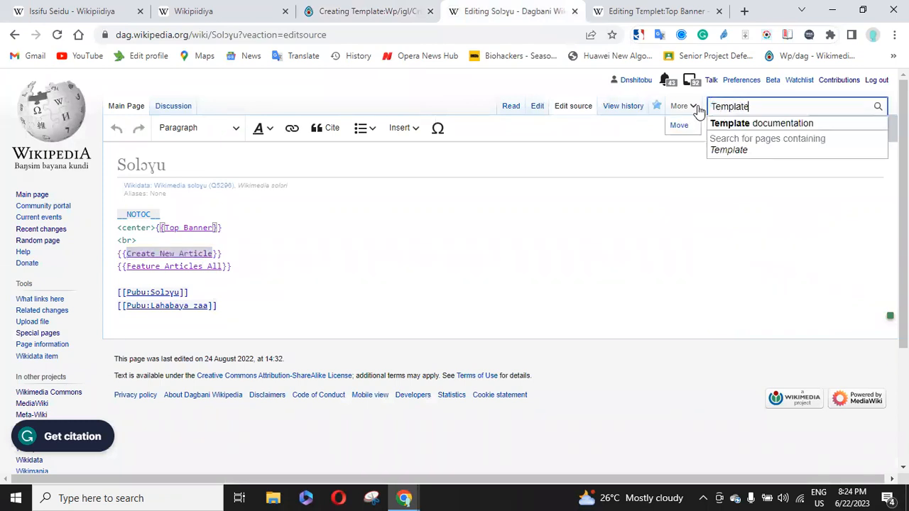
text(:)
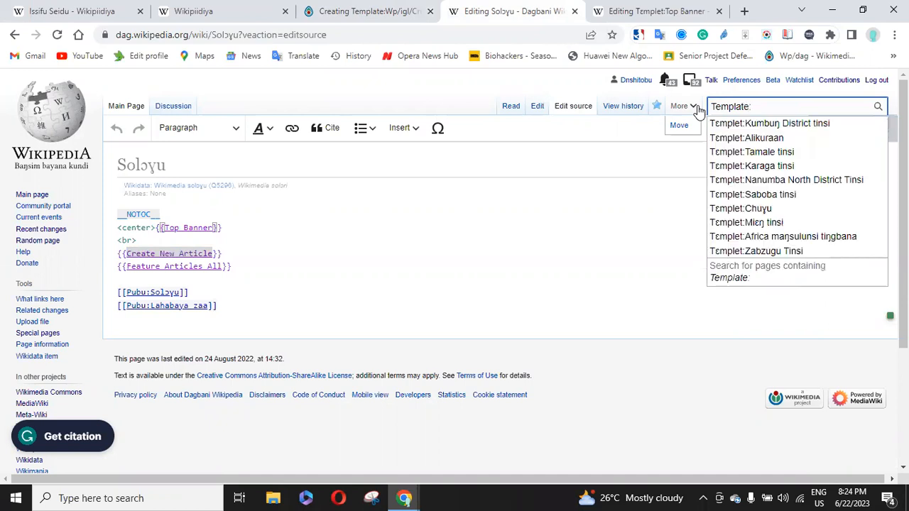
text(Create New Article)
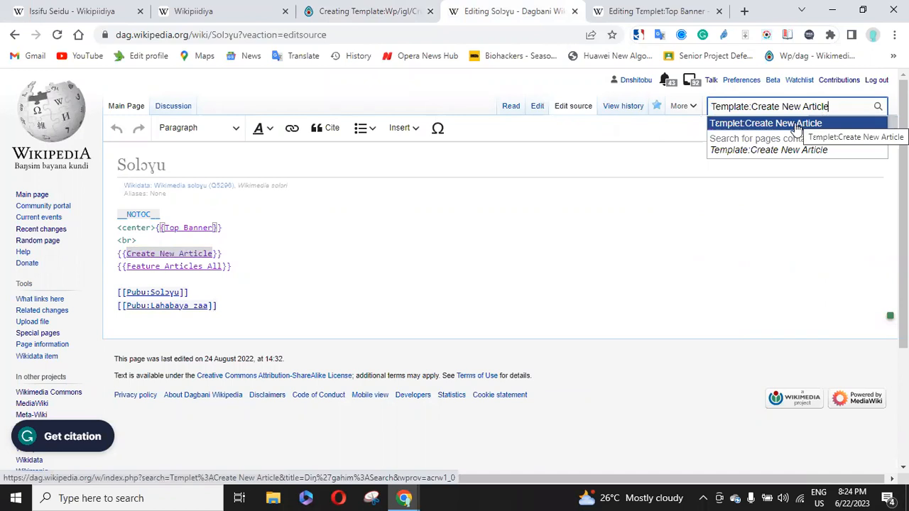
click(797, 126)
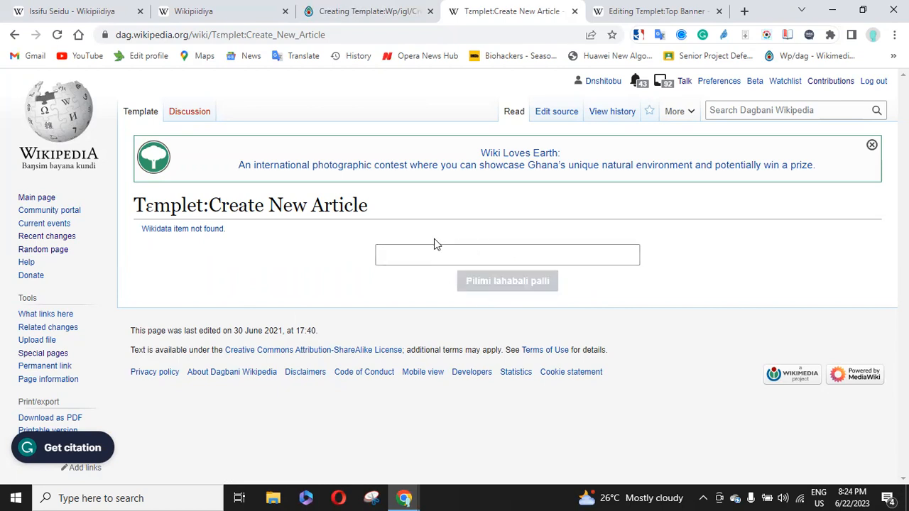
Copy the entire source of the Dagbani Create New Article template into the new Template:Wp/igl/Create New Article page.
click(564, 119)
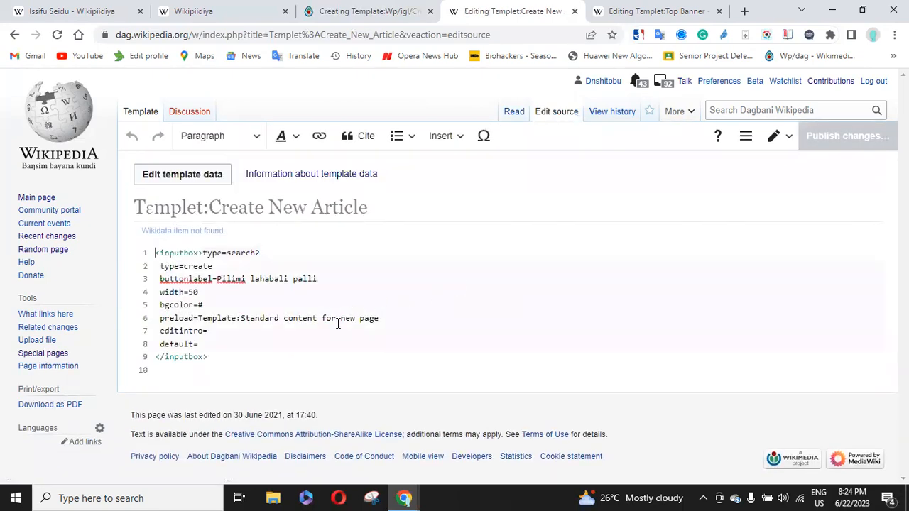
key(ctrl+a)
key(ctrl+c)
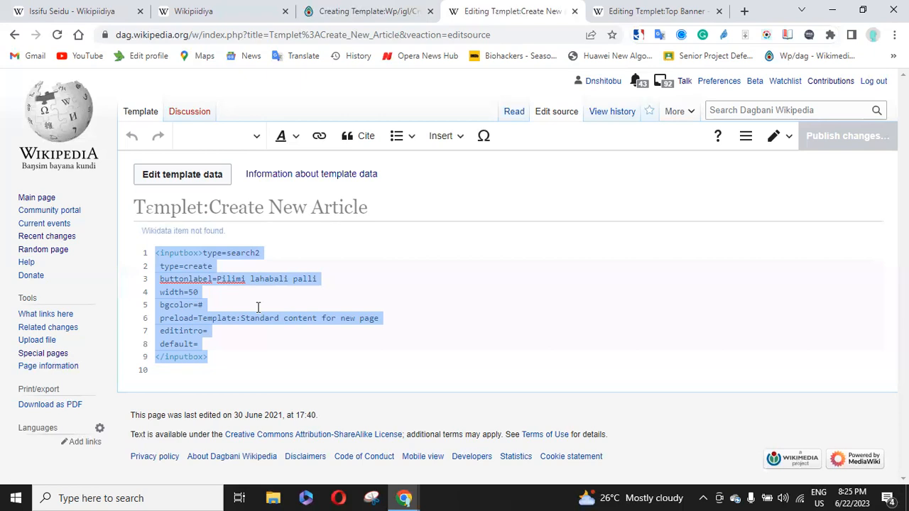
click(363, 13)
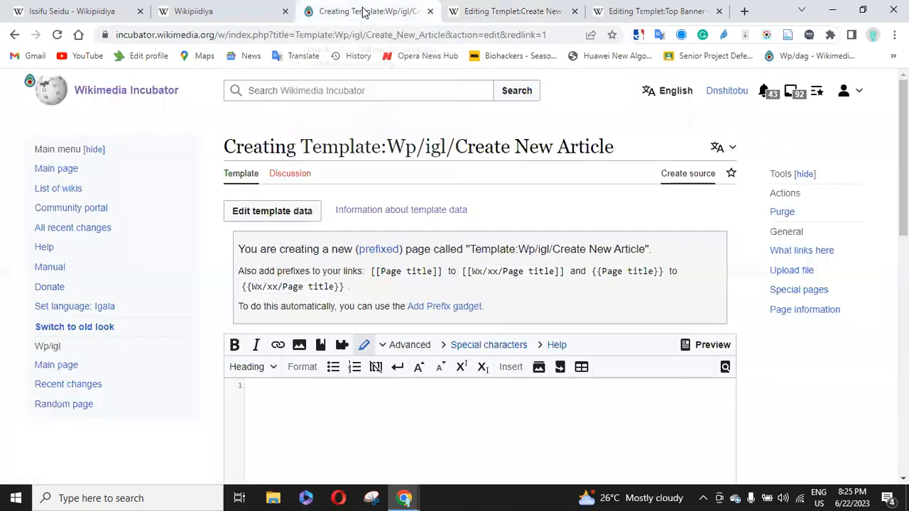
click(298, 403)
key(ctrl+v)
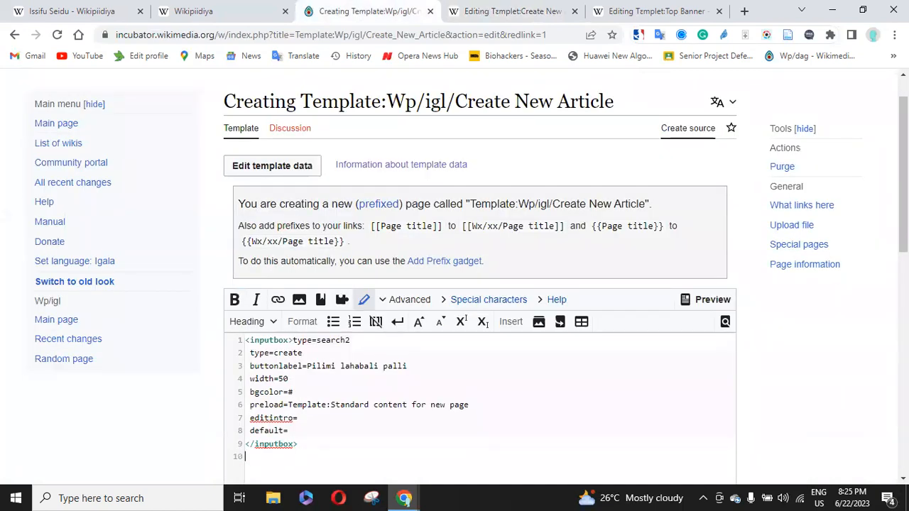
Publish the Igala Create New Article template with the edit summary "created a template".
drag(903, 178, 904, 321)
click(517, 353)
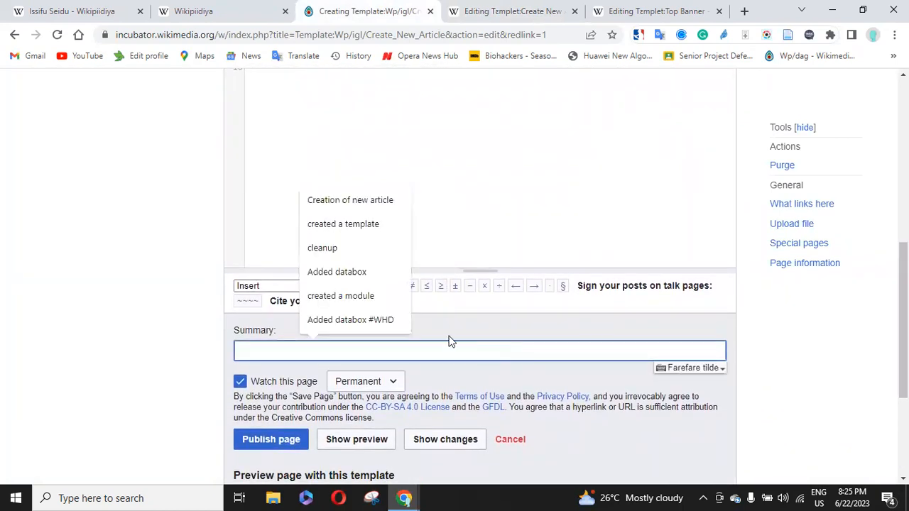
click(360, 223)
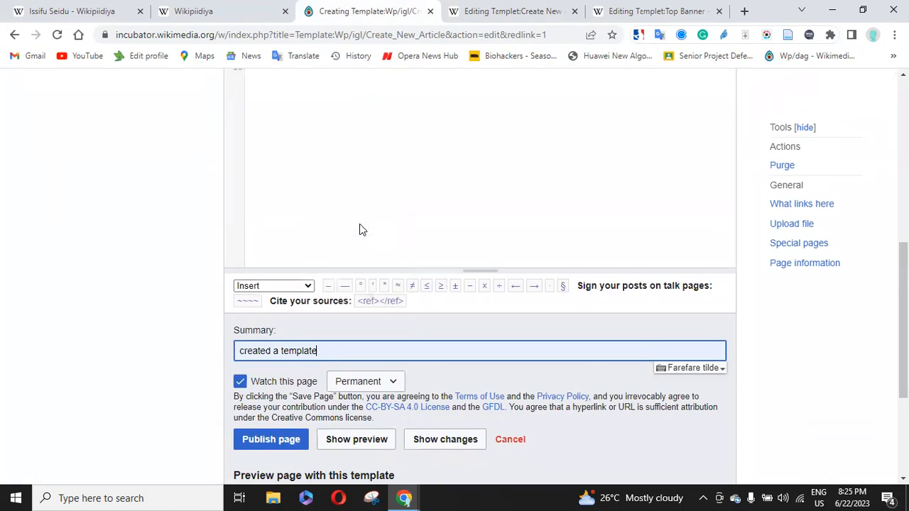
click(285, 452)
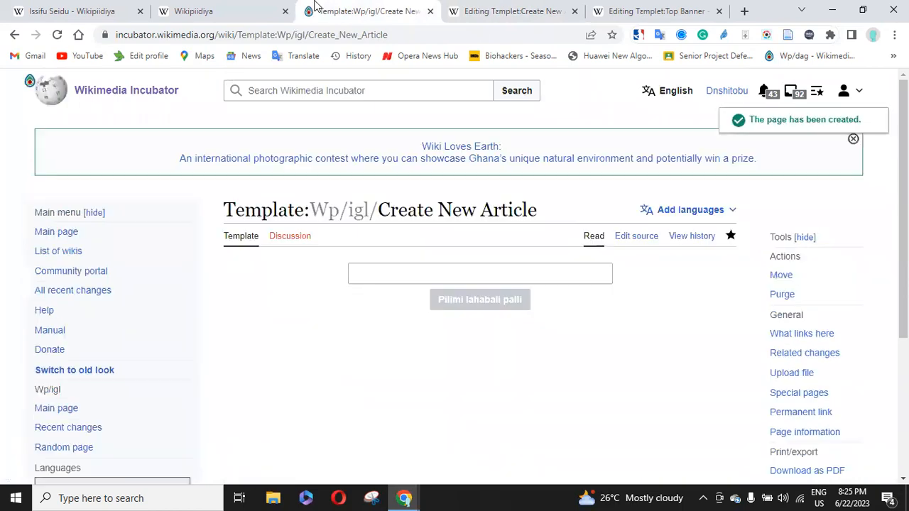
Reopen the Dagbani main page source and copy the template name "Feature Articles All".
mouse_move(208, 14)
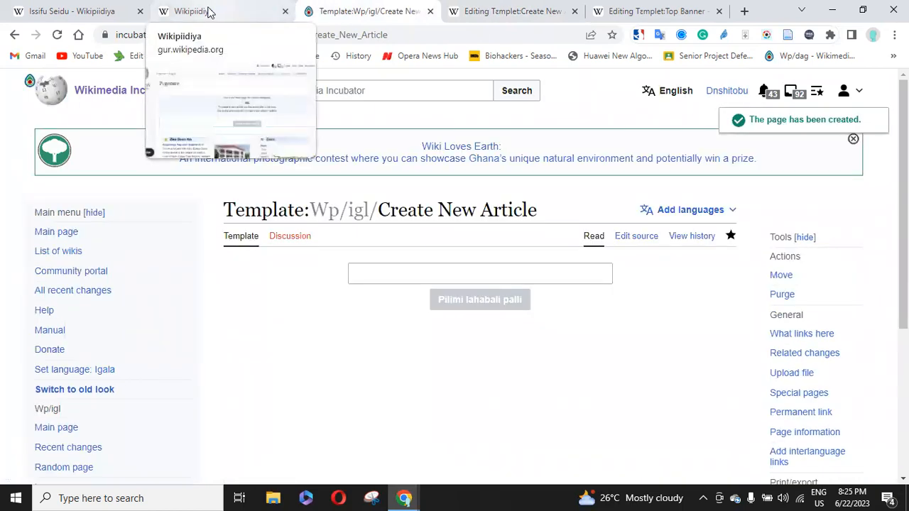
click(483, 13)
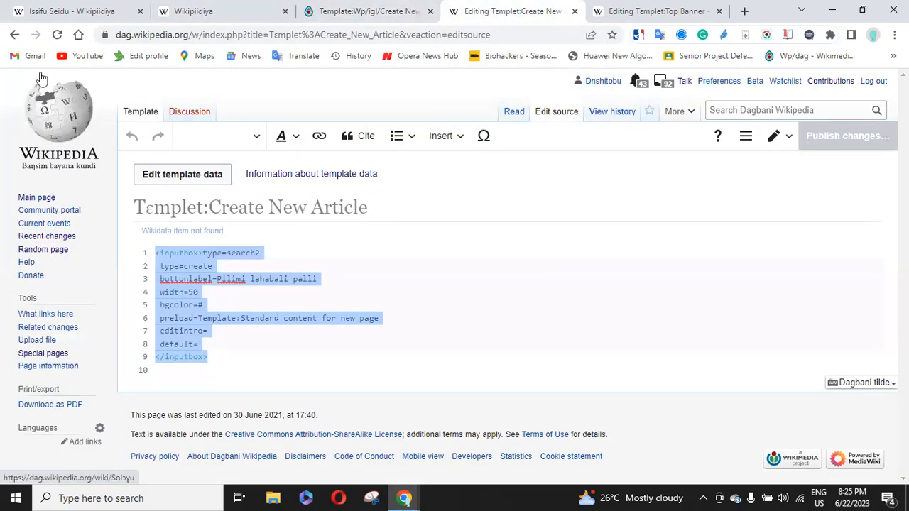
click(12, 38)
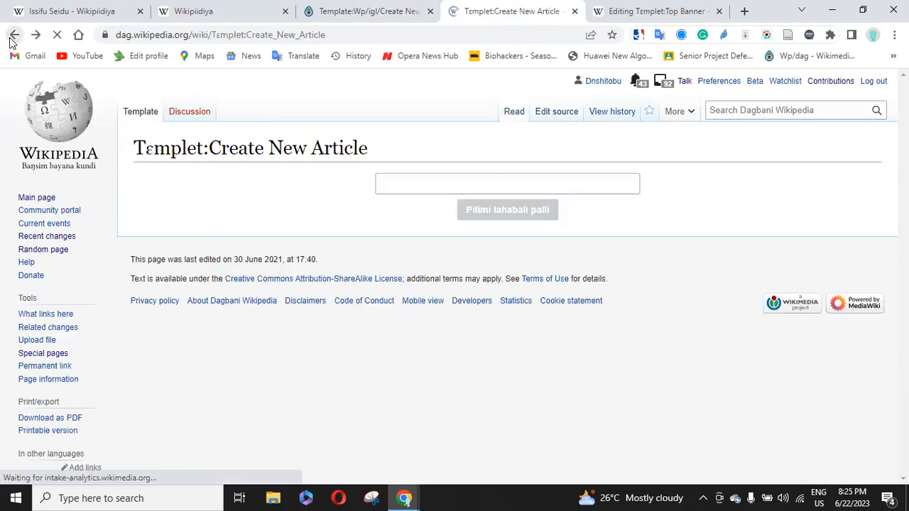
click(43, 201)
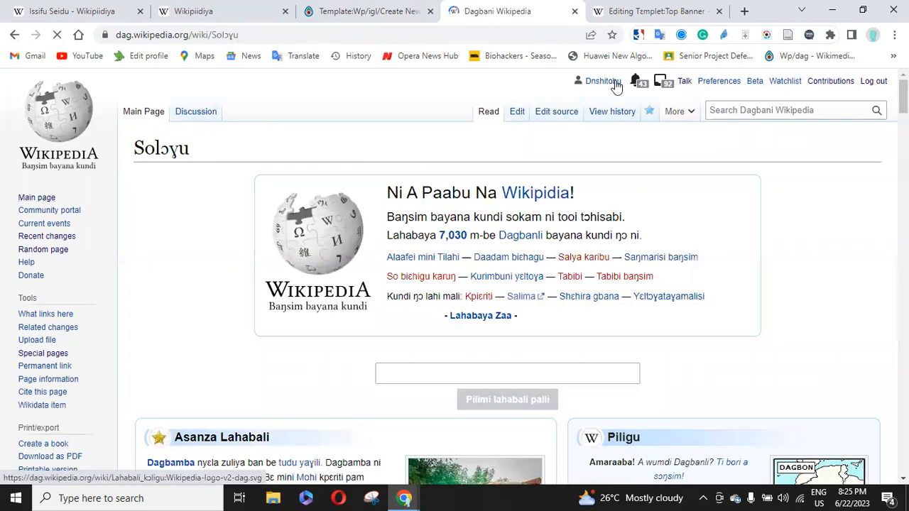
click(557, 112)
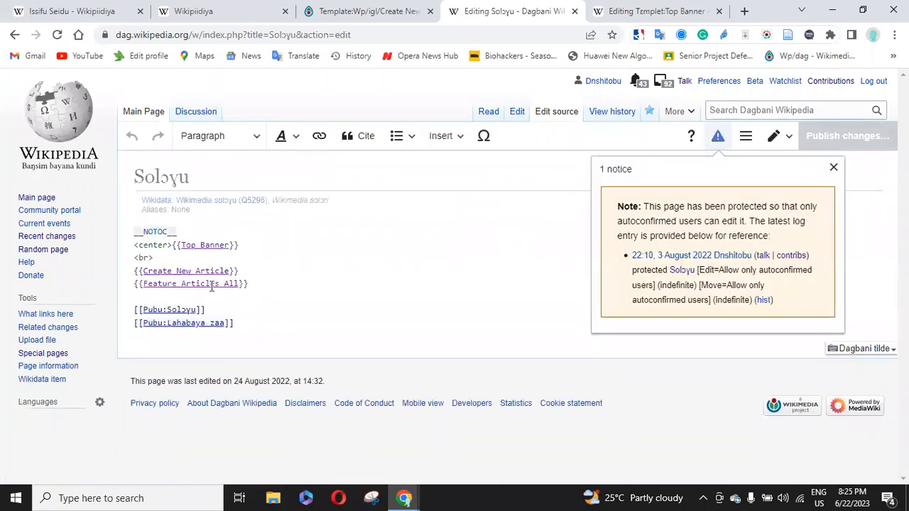
click(834, 167)
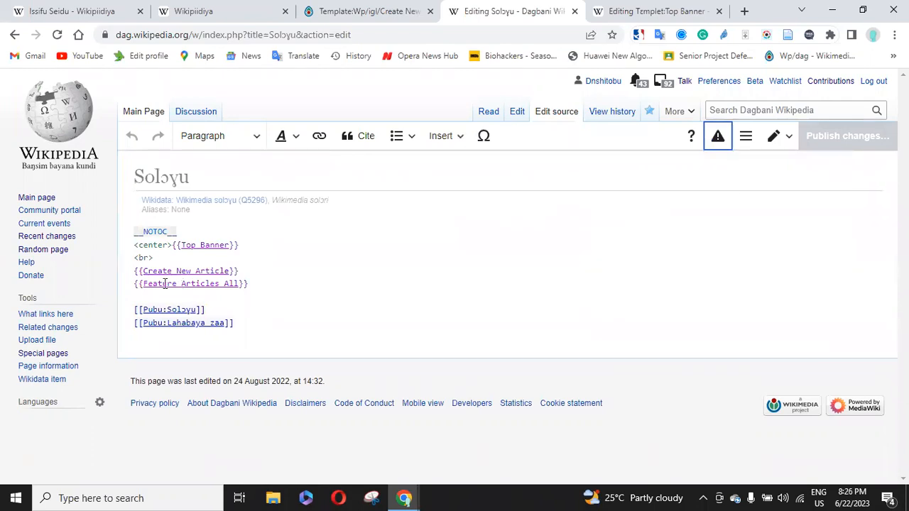
drag(142, 284, 241, 284)
key(ctrl+c)
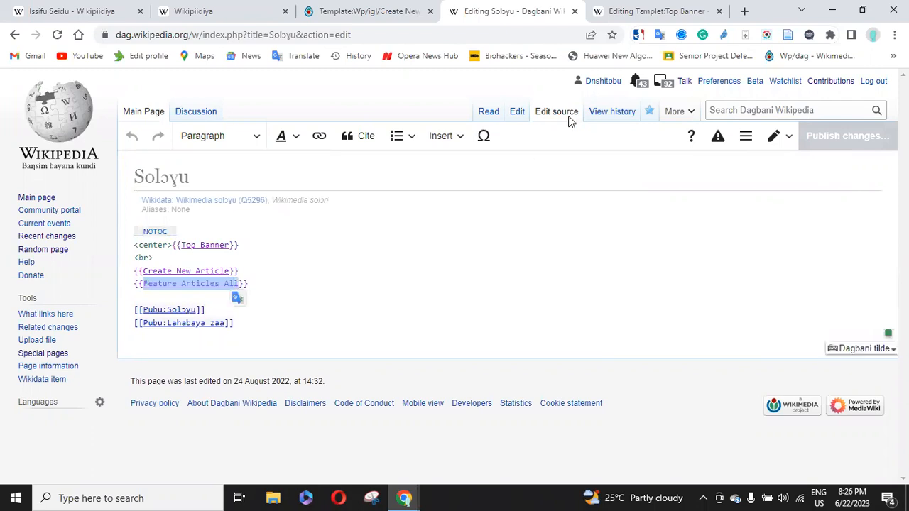
Find "Template:Feature Articles All" on Dagbani Wikipedia and open its template page.
click(660, 11)
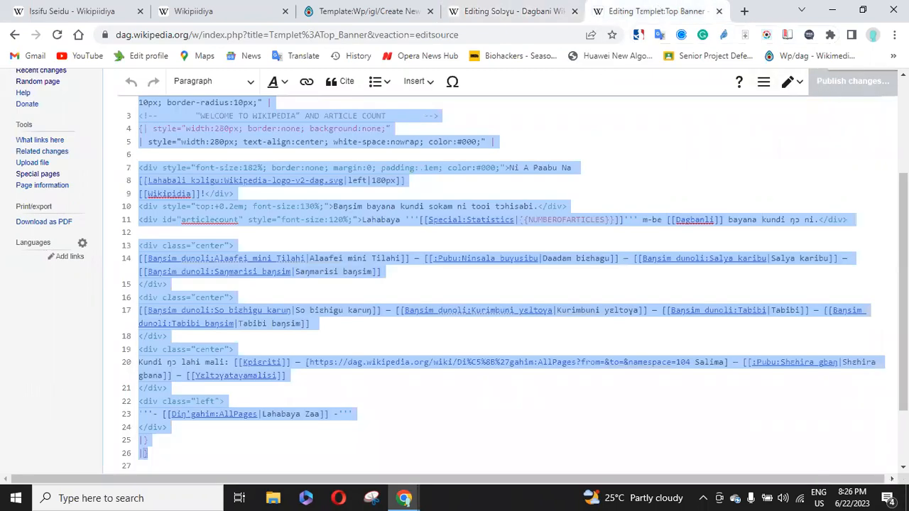
scroll(735, 106, up, 3)
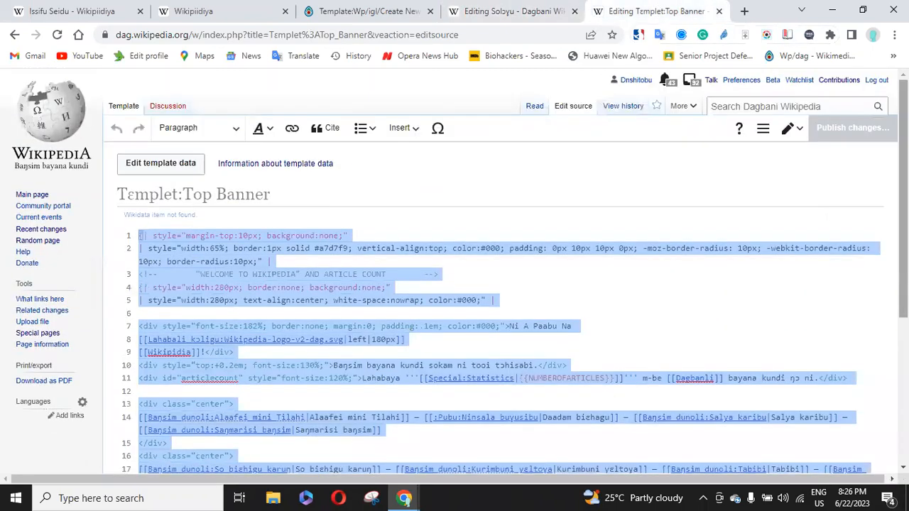
click(735, 106)
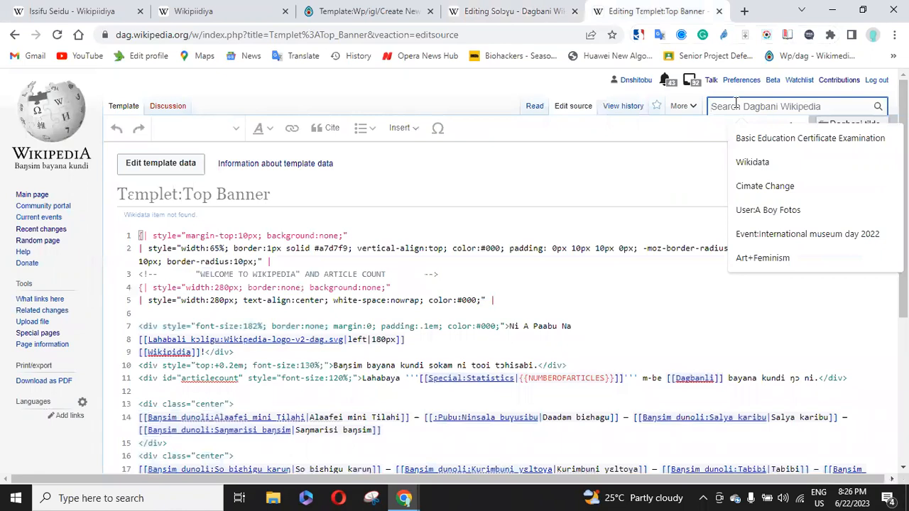
text(T)
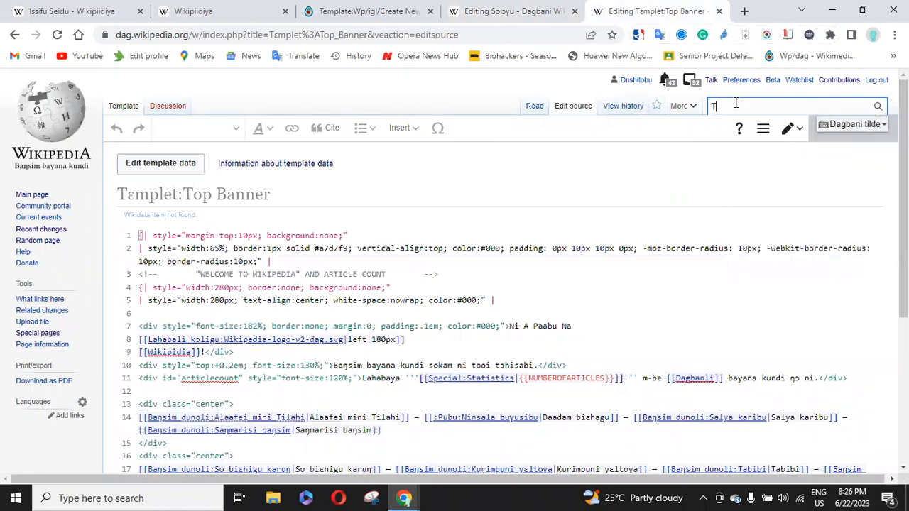
text(emplate)
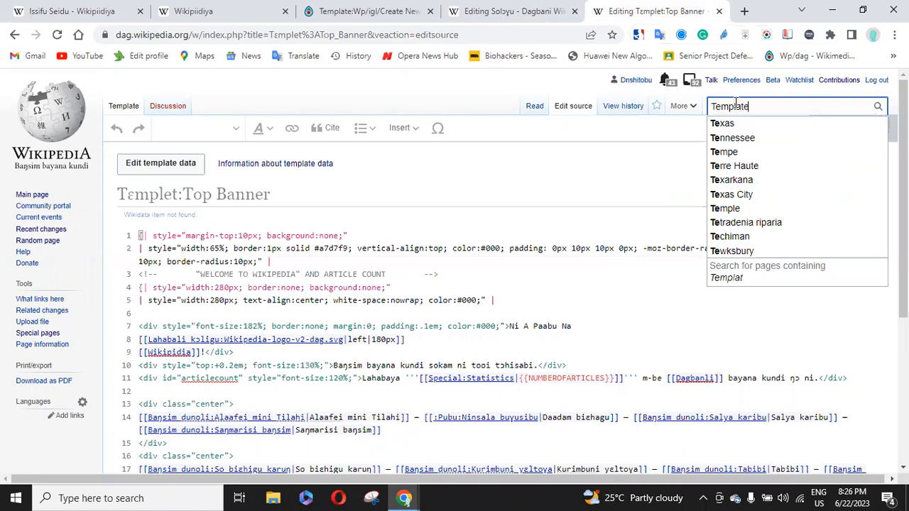
text(:)
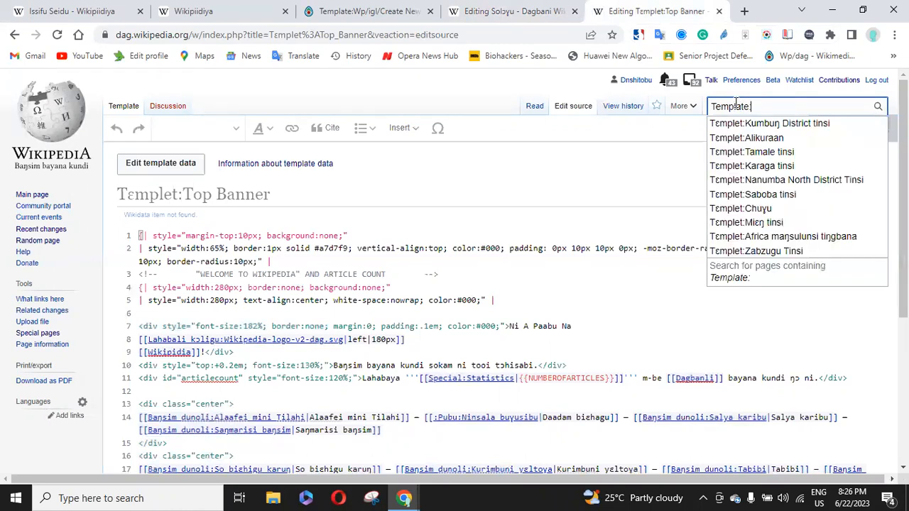
key(ctrl+v)
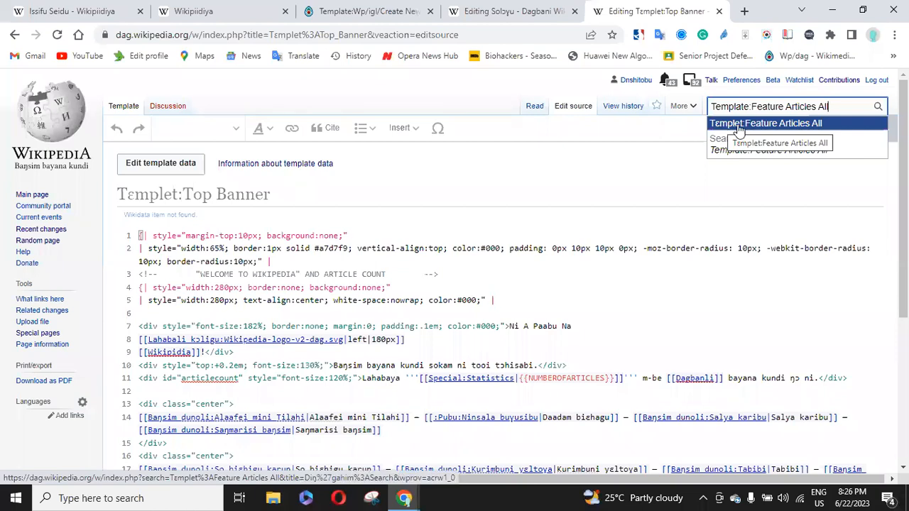
click(741, 129)
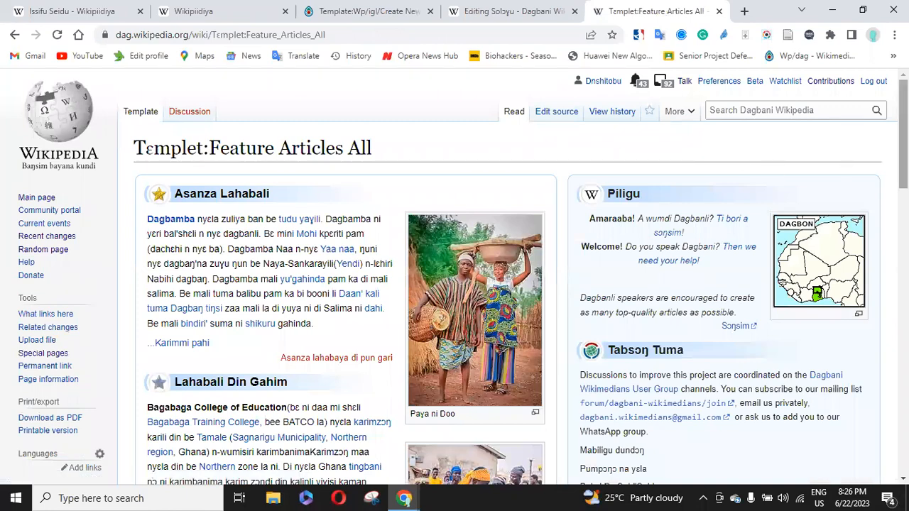
Look through the Dagbani Feature Articles All template page, open its source and select all of the code.
scroll(774, 167, down, 5)
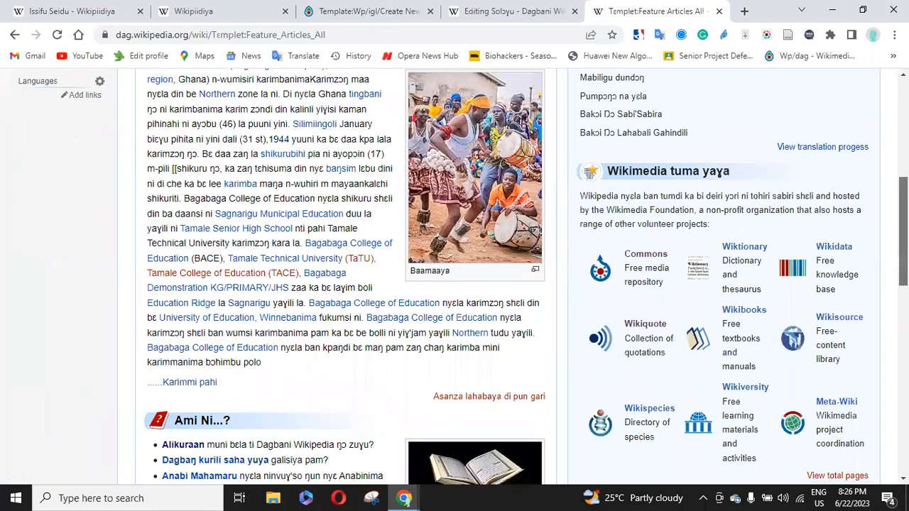
scroll(526, 275, down, 3)
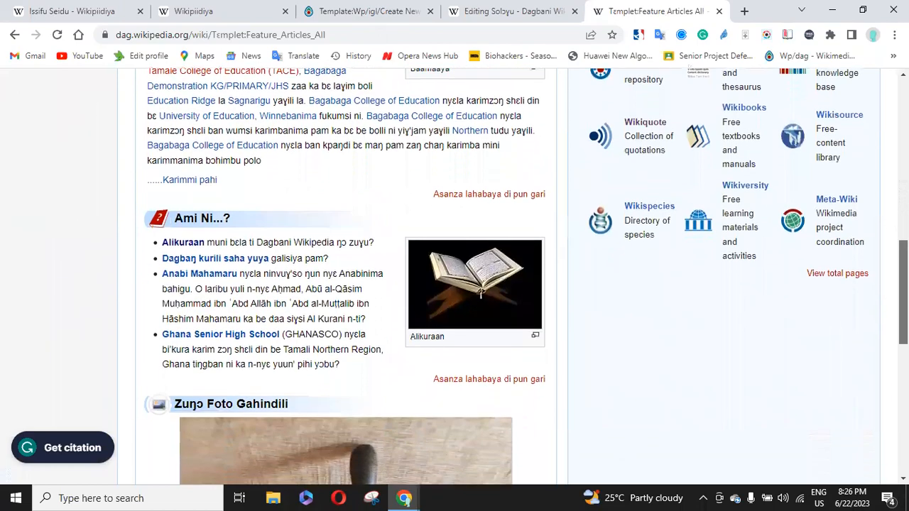
scroll(525, 276, up, 4)
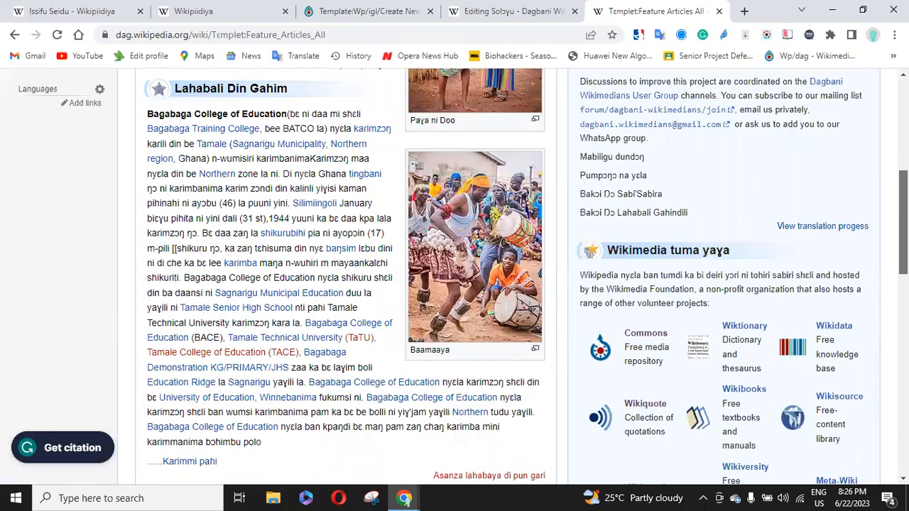
scroll(526, 275, up, 5)
scroll(615, 107, up, 1)
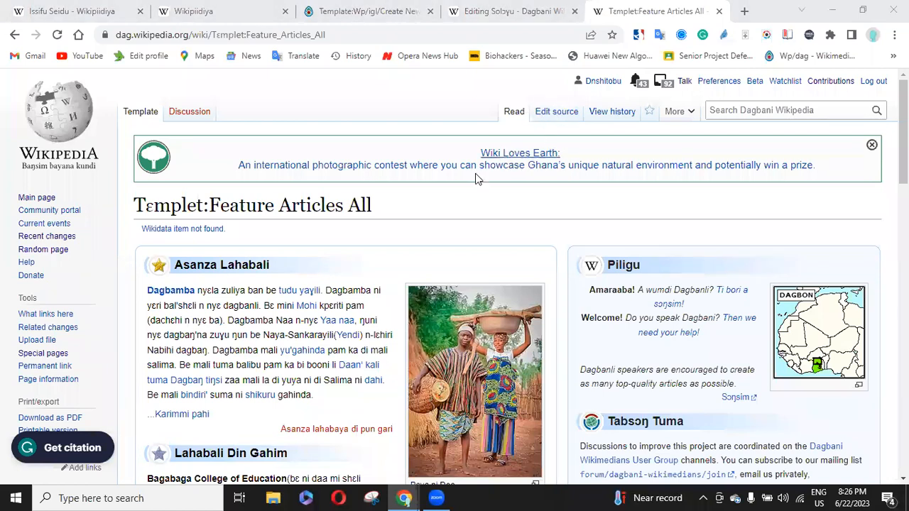
click(558, 113)
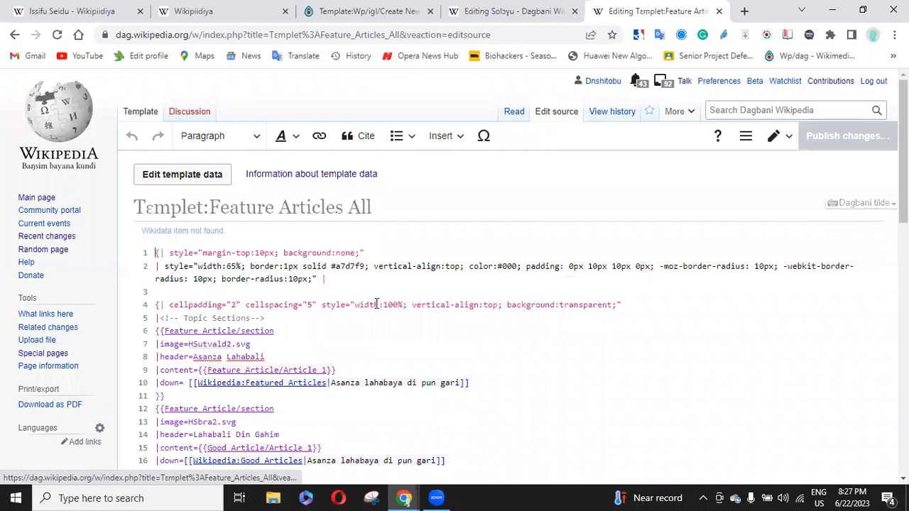
key(ctrl+a)
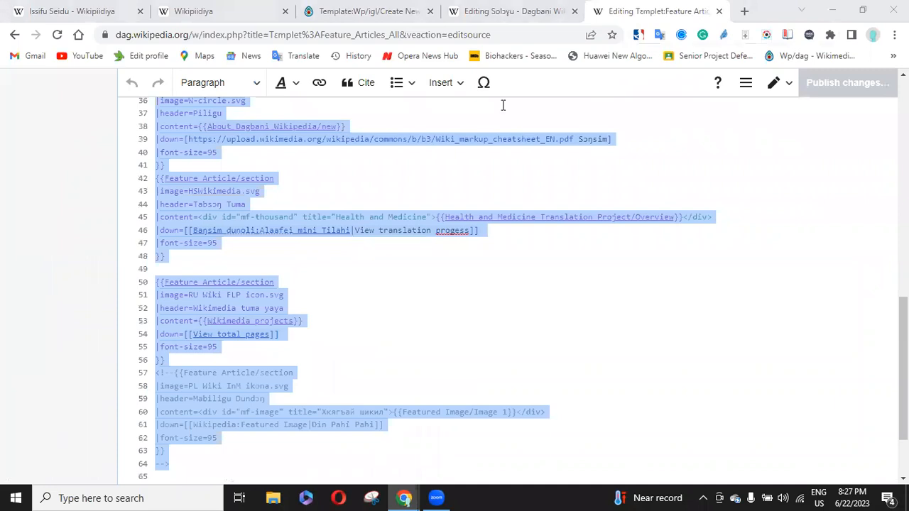
Copy ":Feature Articles All" from the title of the Dagbani template page.
click(366, 9)
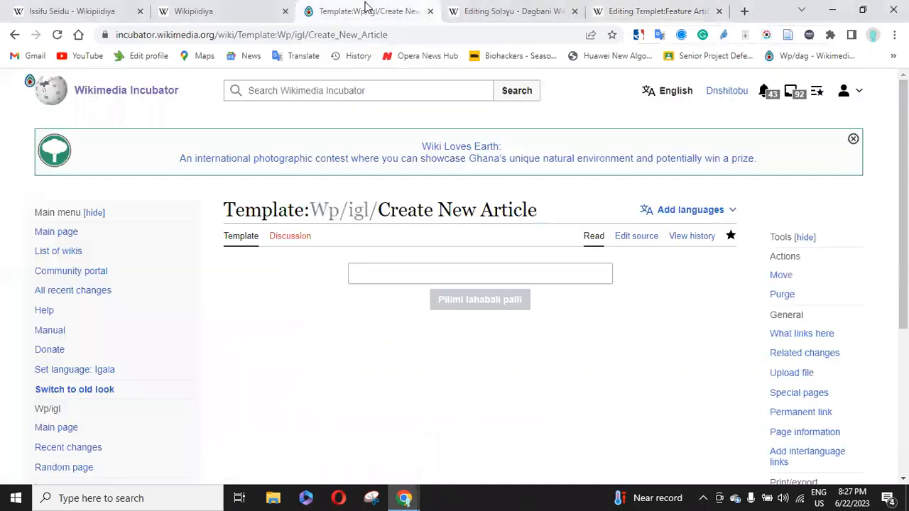
click(347, 90)
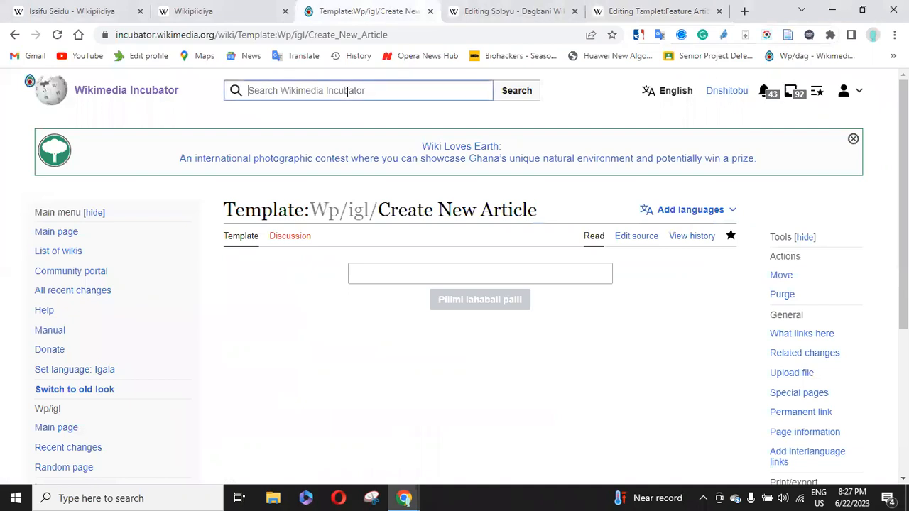
click(616, 9)
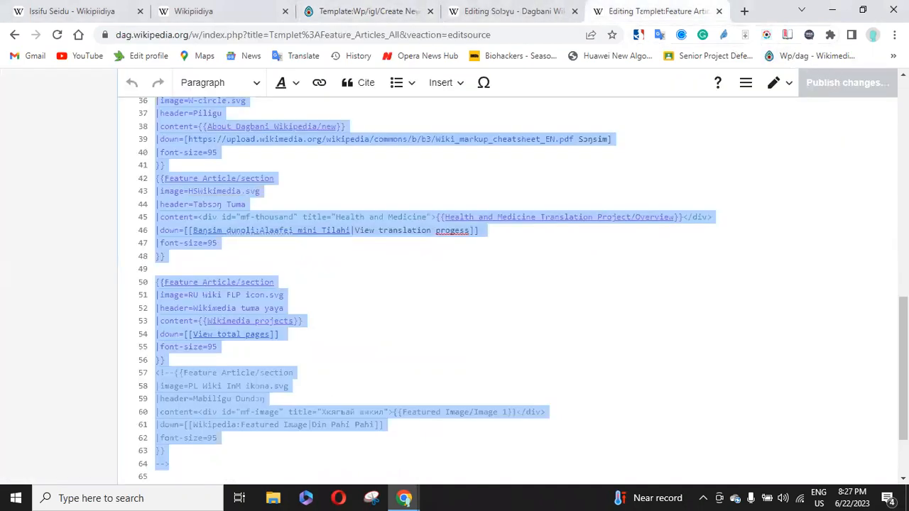
scroll(540, 140, up, 10)
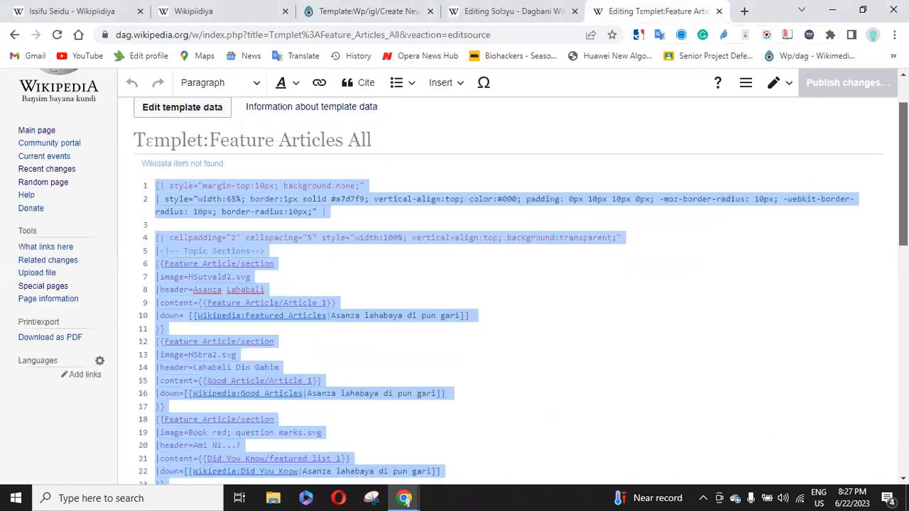
drag(376, 206, 206, 214)
key(ctrl+c)
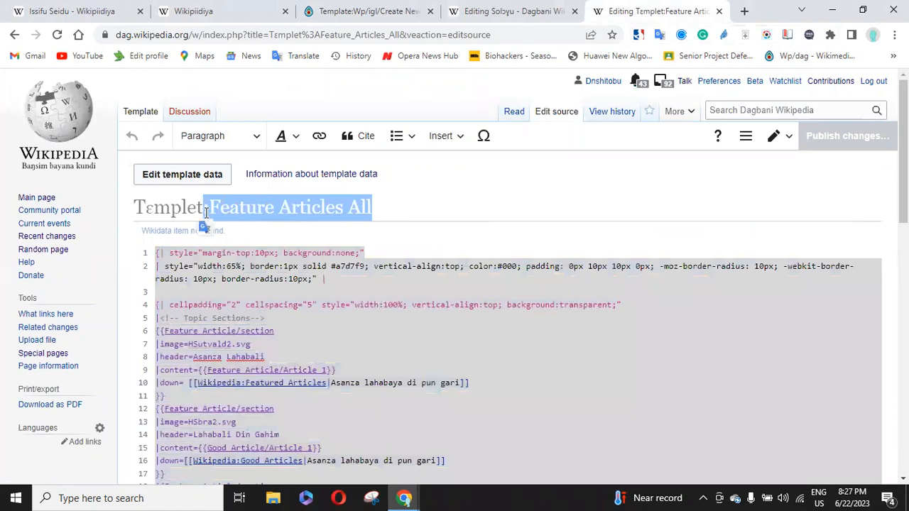
Search Wikimedia Incubator for "Template:Feature Articles All" and start creating the page Template:Wp/igl/Feature Articles All.
click(350, 9)
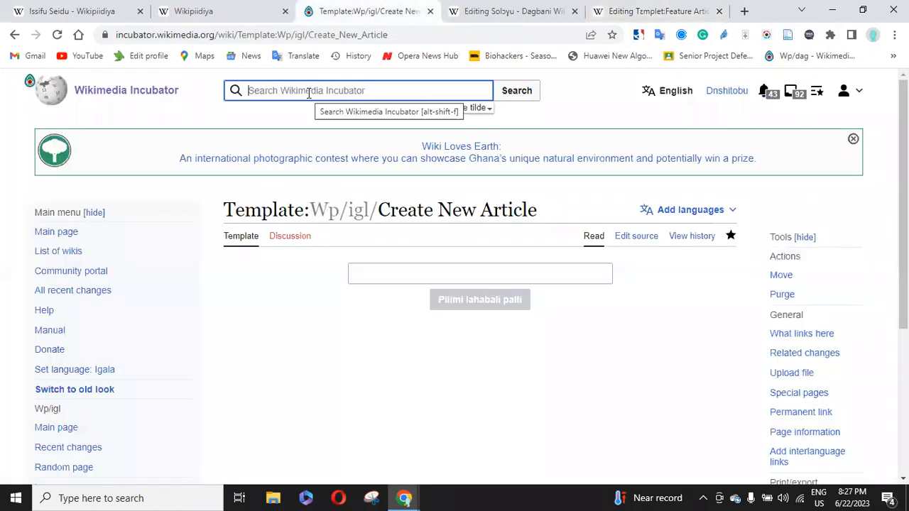
text(Template)
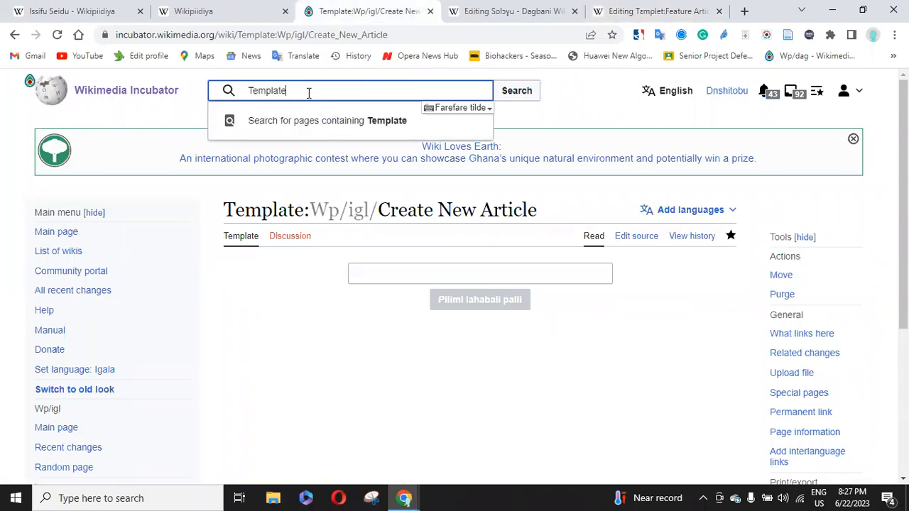
key(ctrl+v)
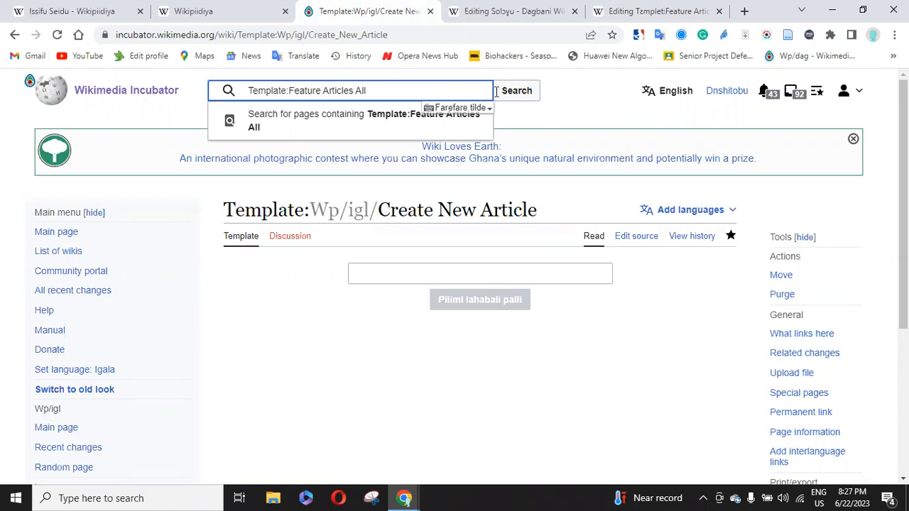
click(516, 91)
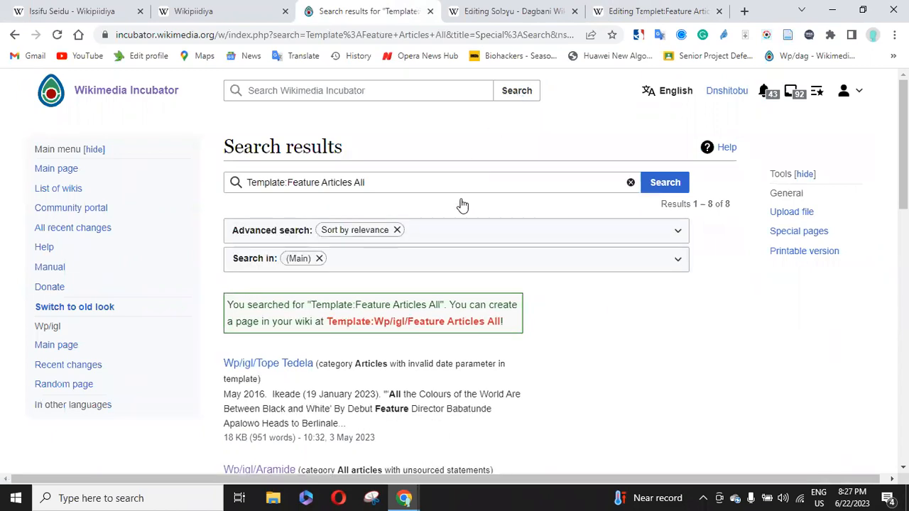
click(418, 328)
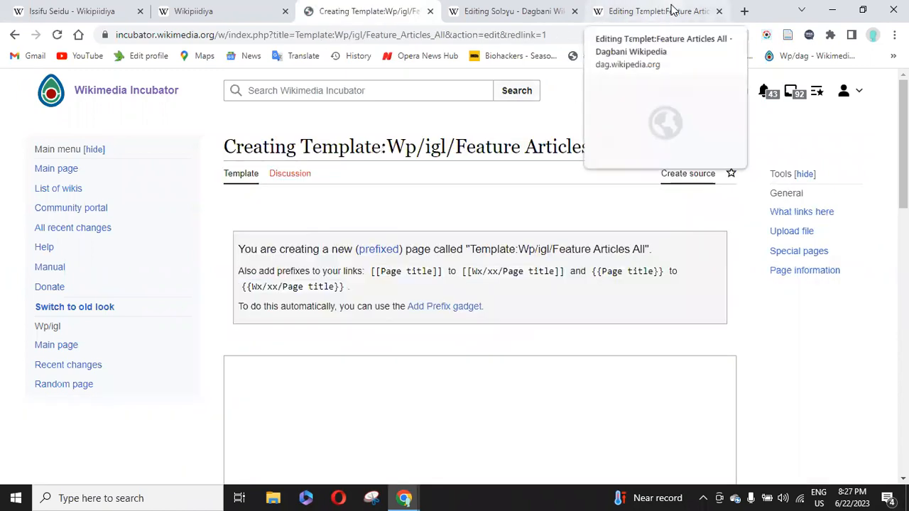
Copy the entire source of the Dagbani Feature Articles All template into the new Template:Wp/igl/Feature Articles All page.
click(672, 10)
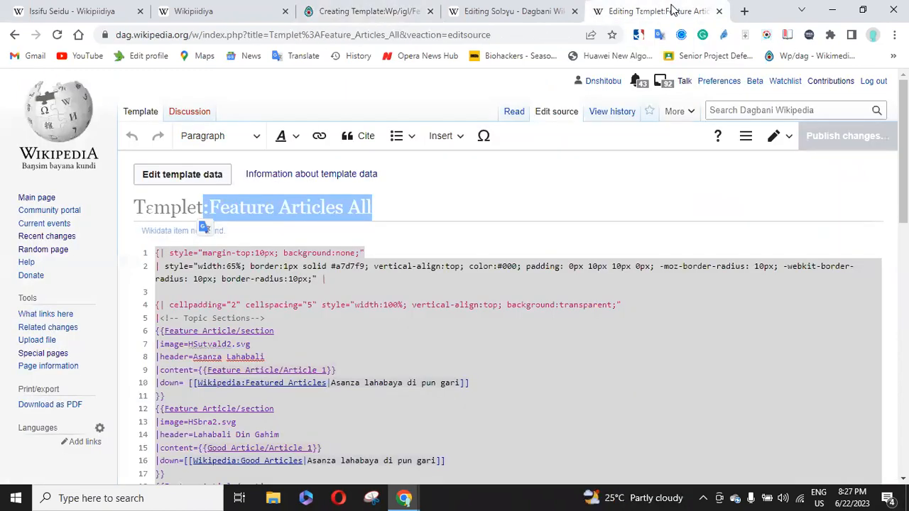
click(455, 305)
key(ctrl+a)
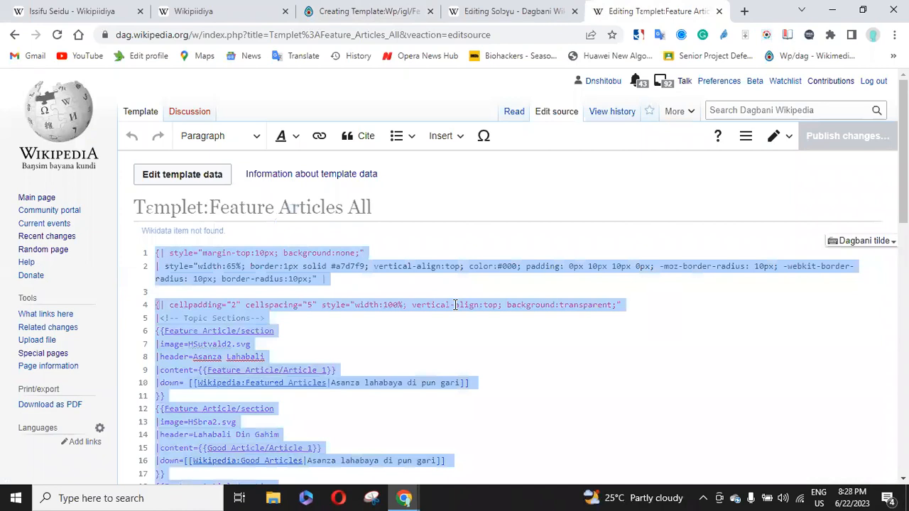
click(361, 10)
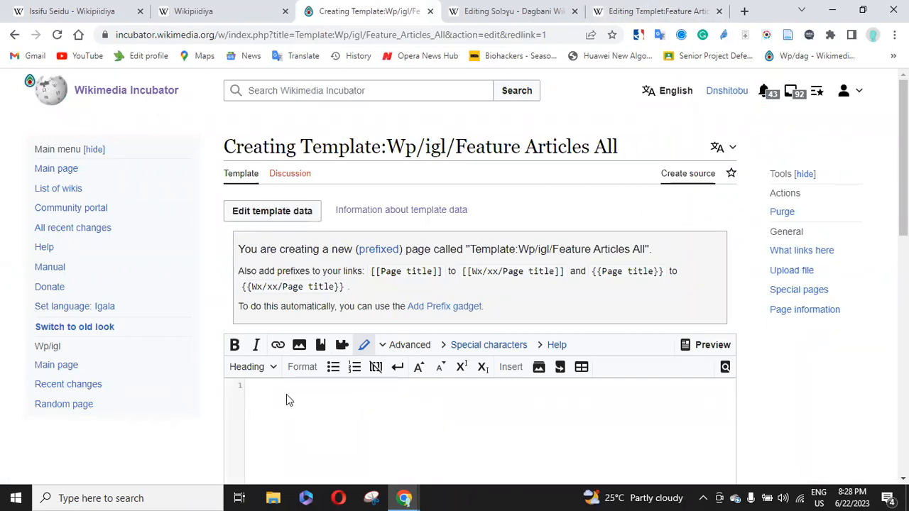
key(ctrl+v)
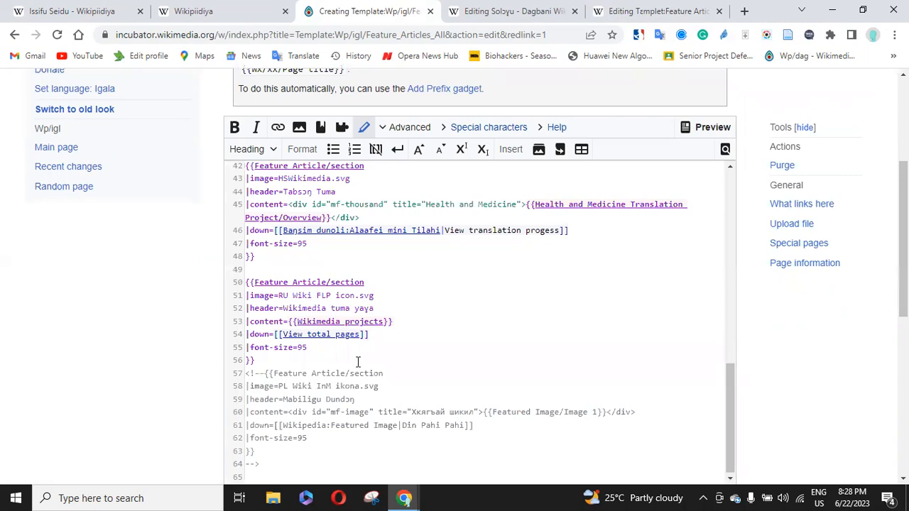
Publish the Igala Feature Articles All template with the edit summary "created a template".
scroll(596, 341, down, 4)
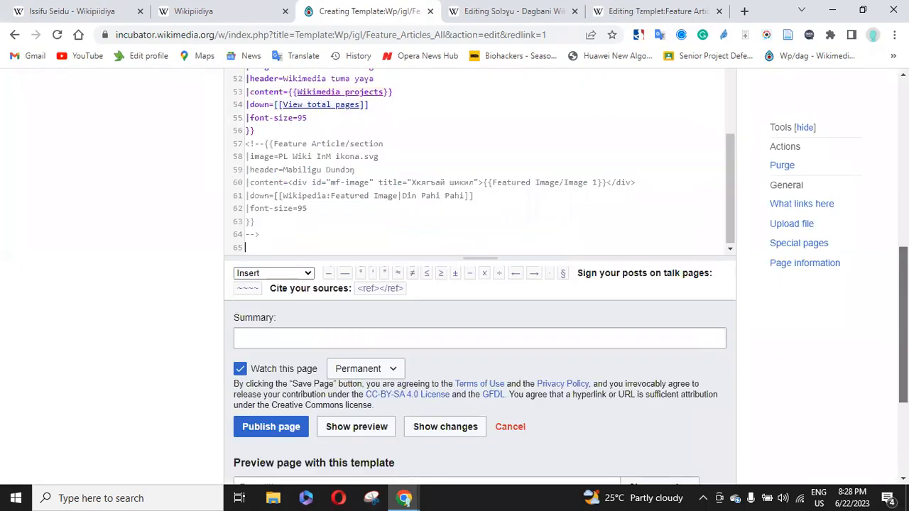
click(588, 291)
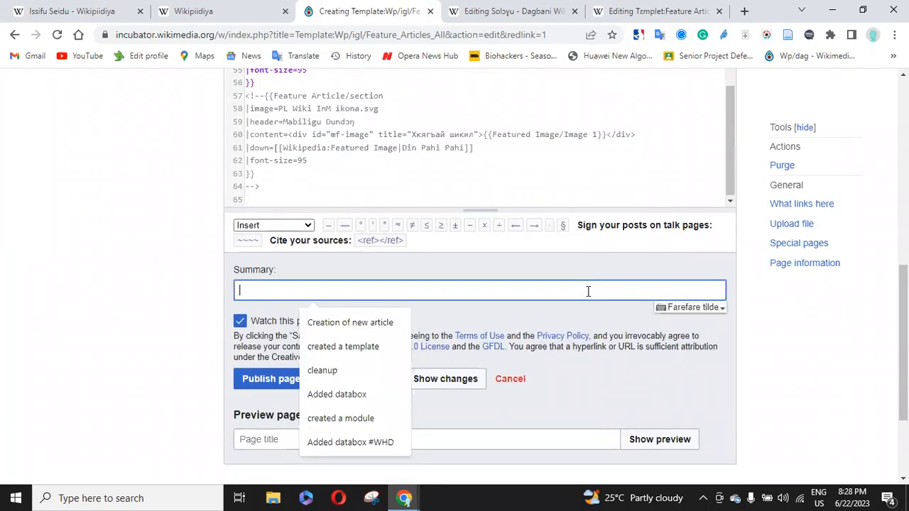
click(339, 348)
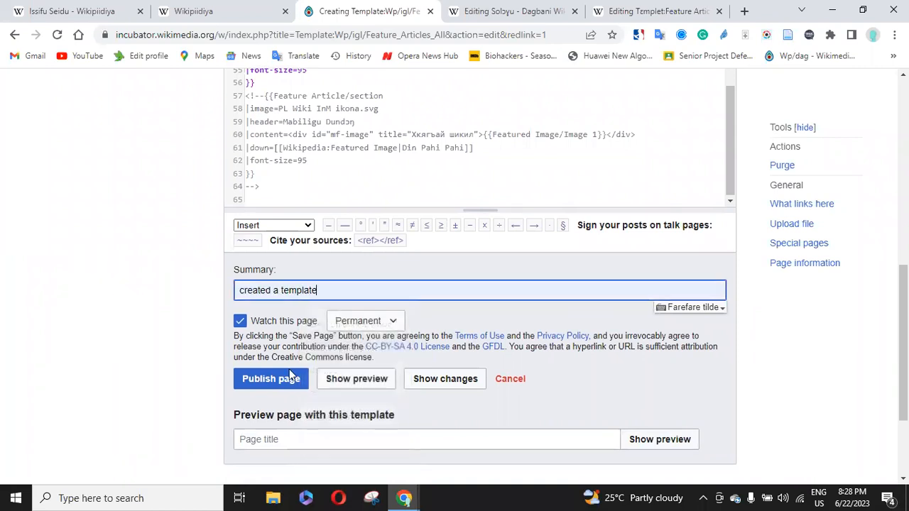
click(271, 381)
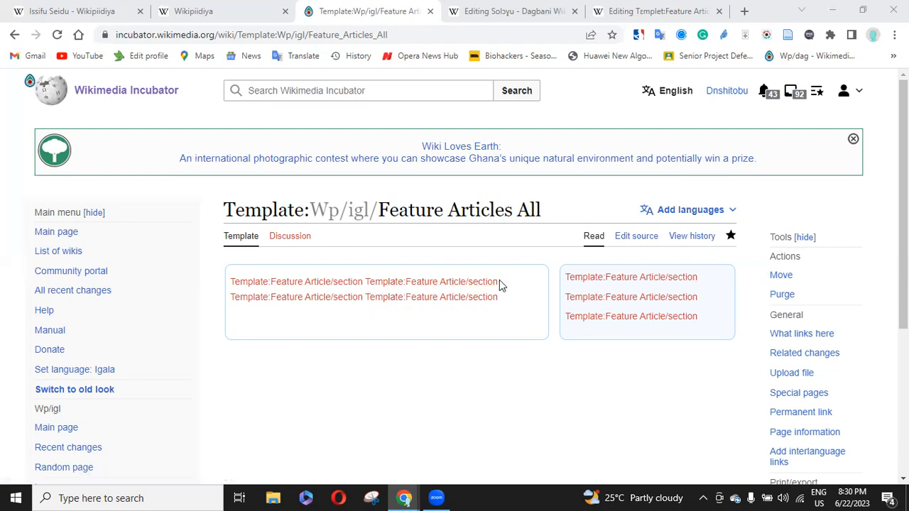
Copy the name "Feature Article/section" from the Igala template page and open Template:Feature Article/section on Dagbani Wikipedia.
drag(500, 280, 408, 285)
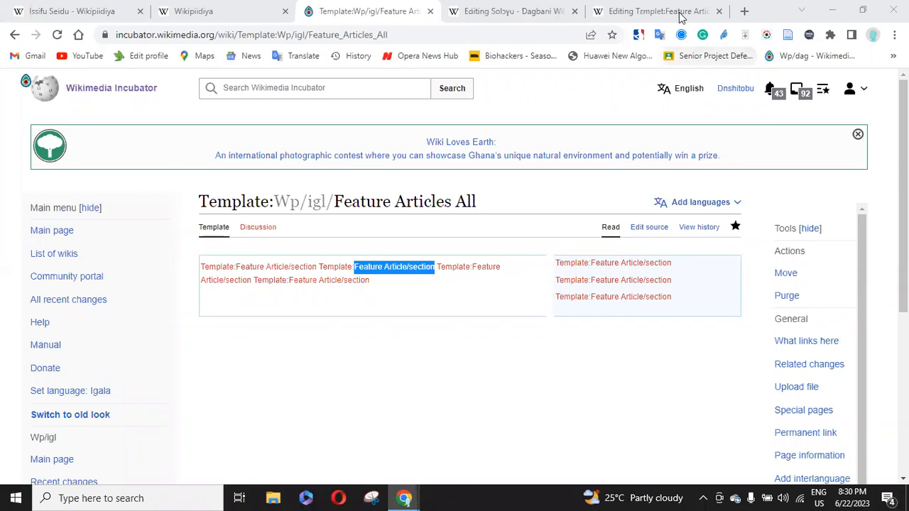
click(635, 8)
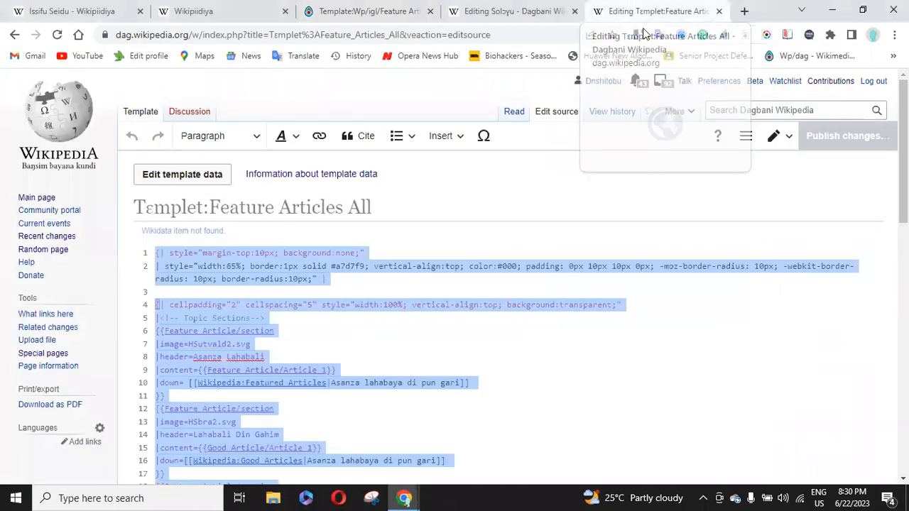
click(525, 11)
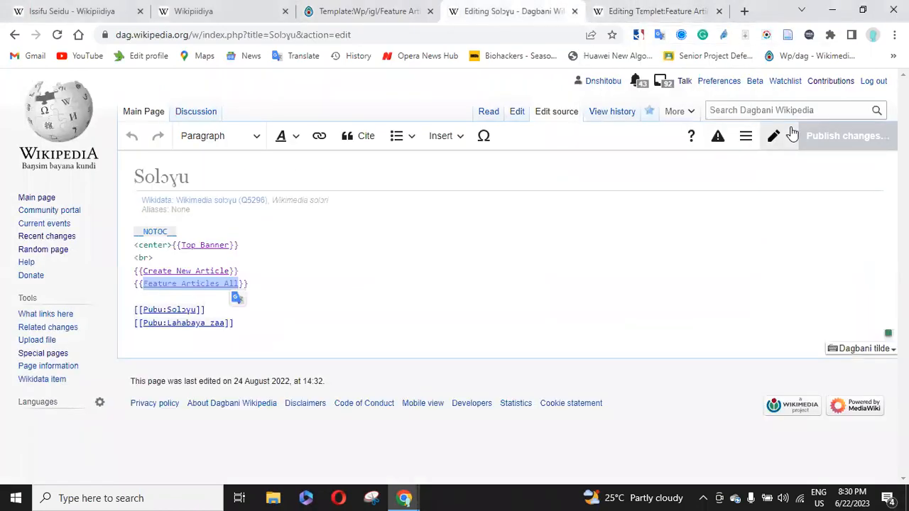
click(738, 108)
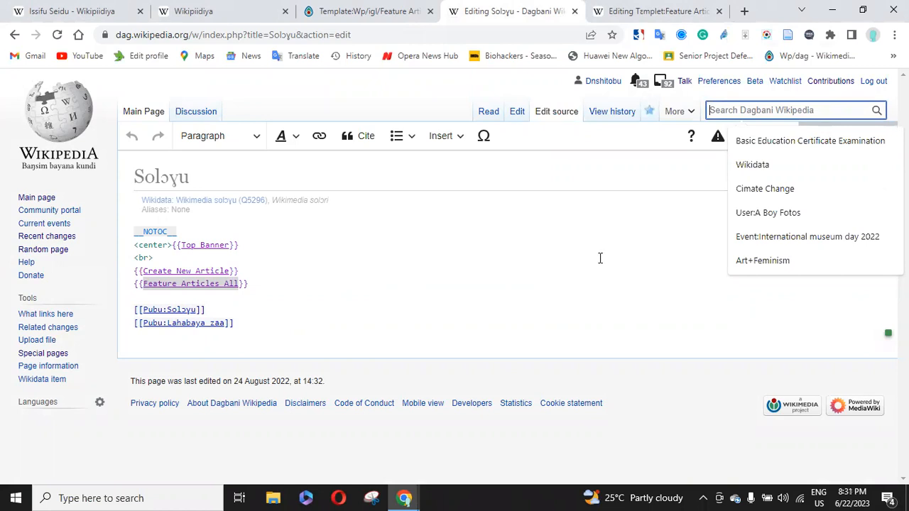
click(720, 111)
text(Te)
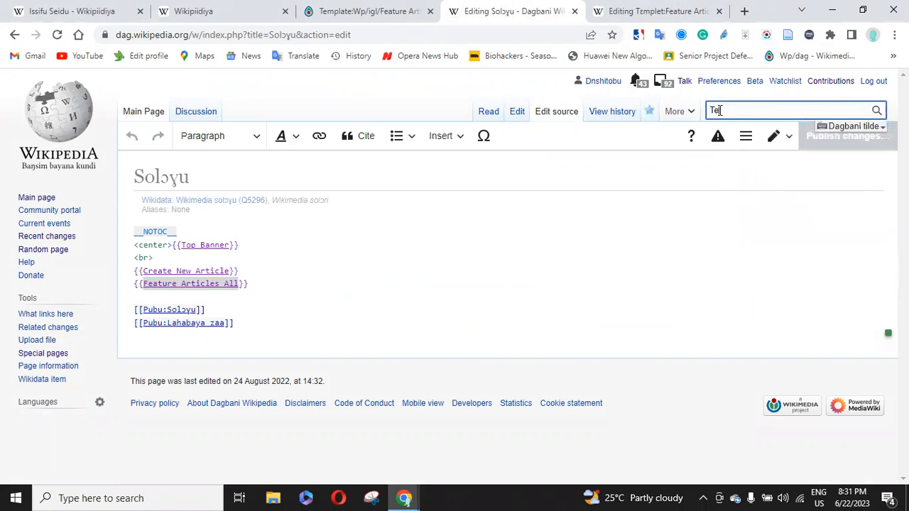
text(mplate:Feature Article/section)
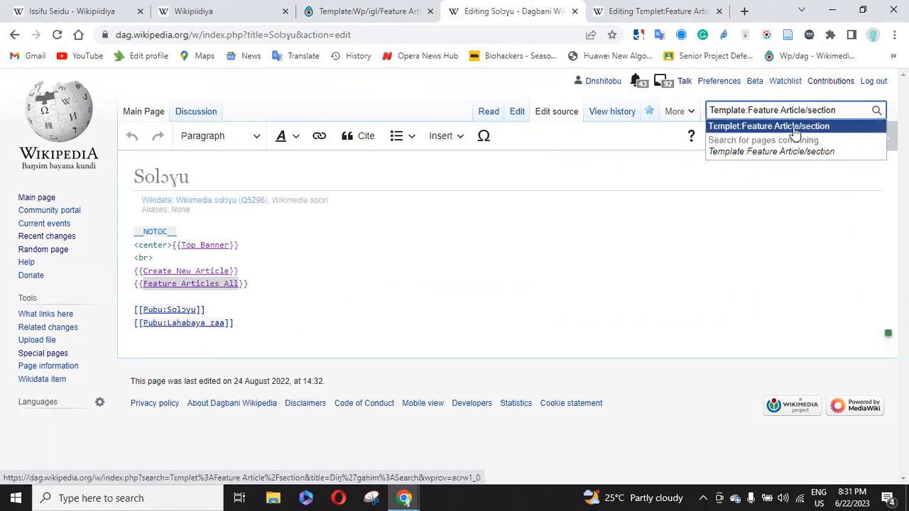
click(813, 132)
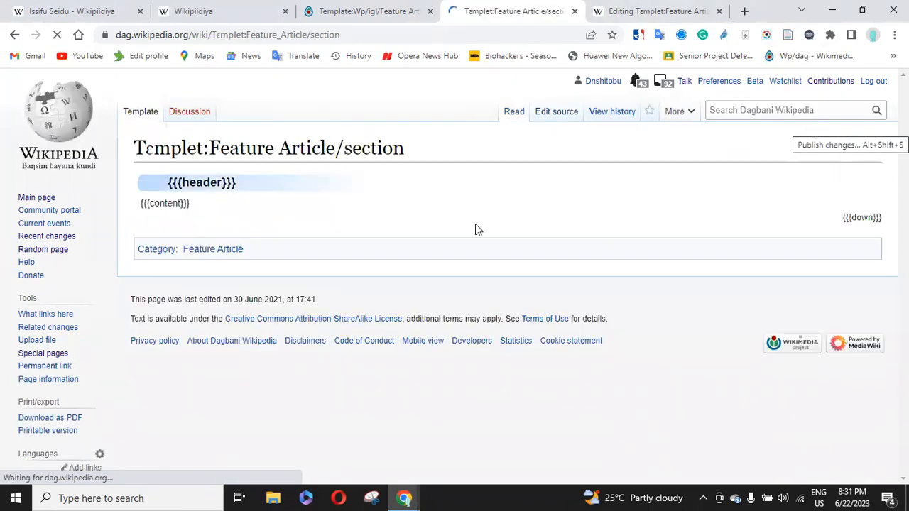
Copy the entire source of the Dagbani Feature Article/section template into a new Template:Wp/igl/Feature Article/section page on Wikimedia Incubator.
click(555, 115)
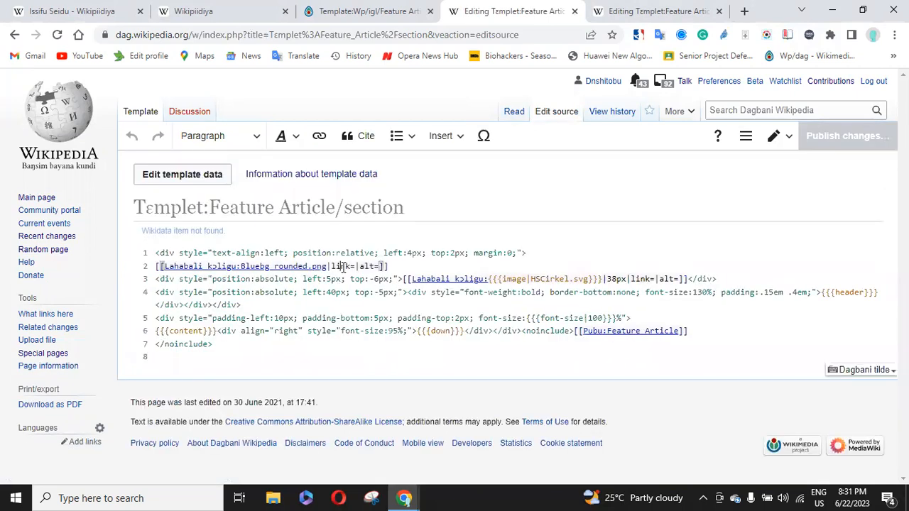
key(ctrl+a)
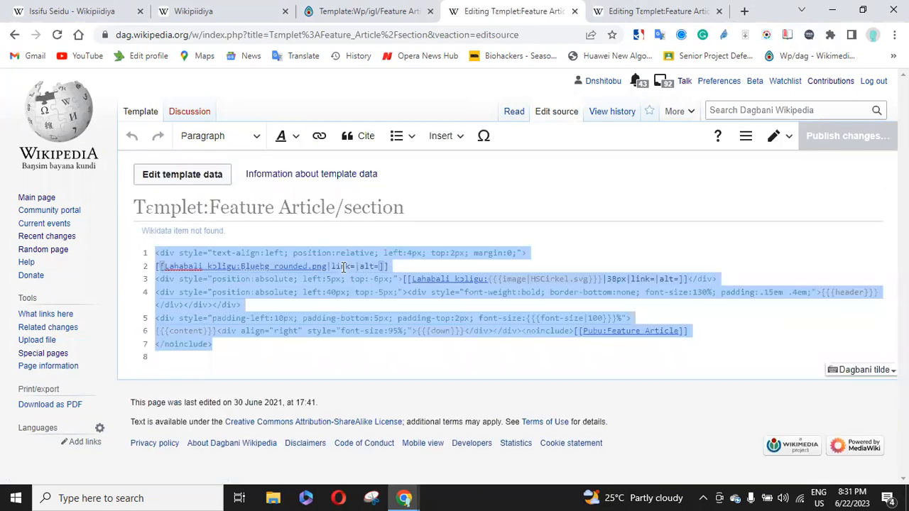
click(343, 14)
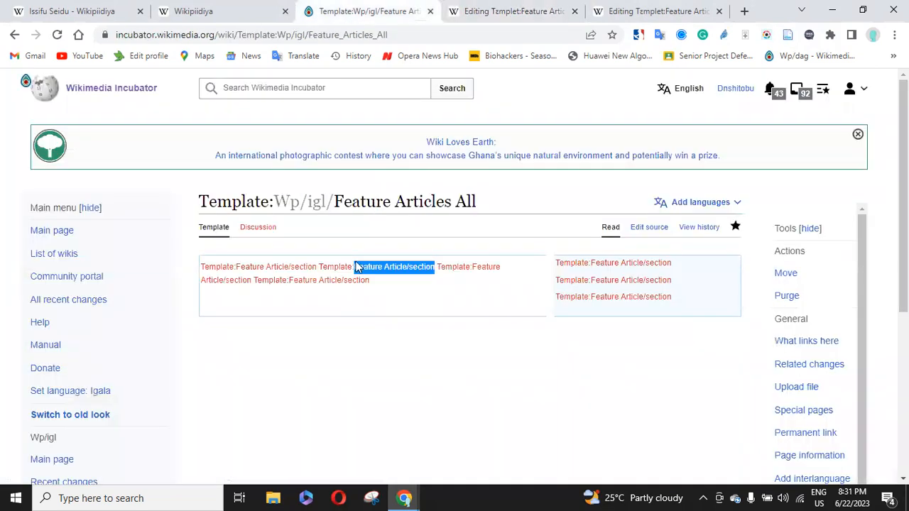
click(403, 289)
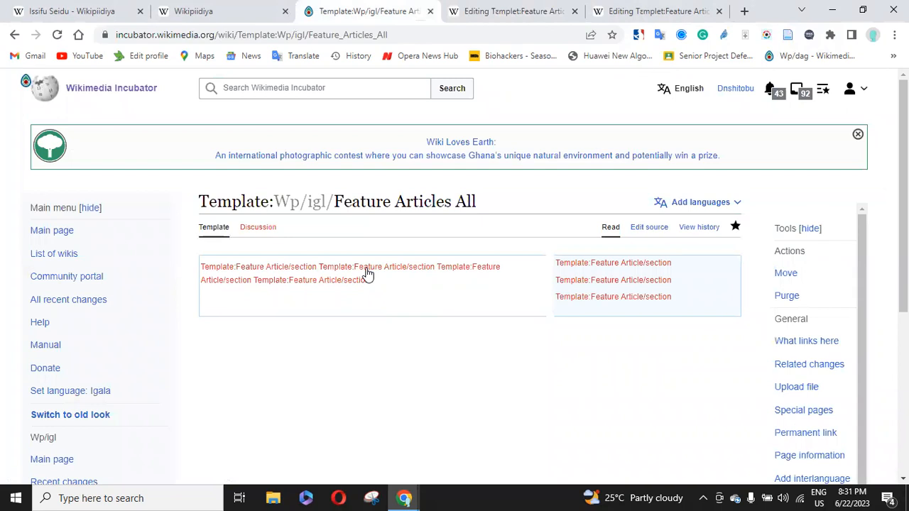
click(368, 273)
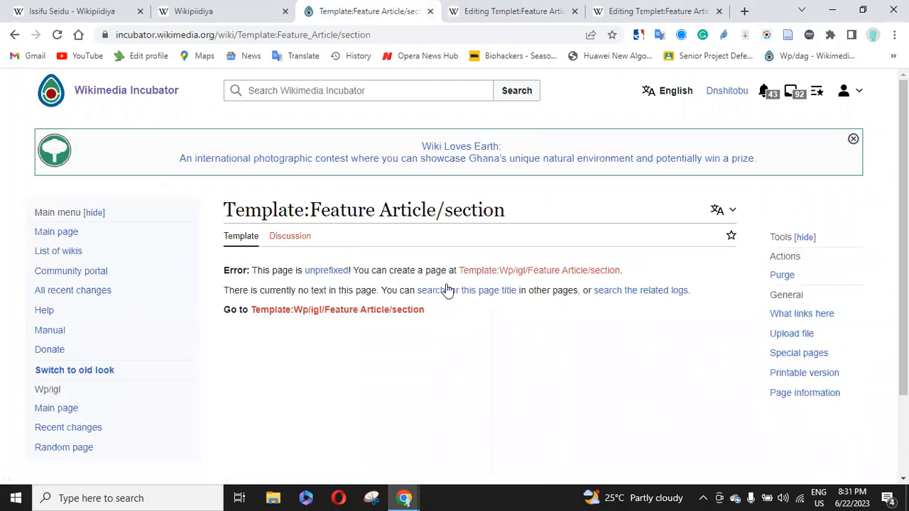
click(362, 315)
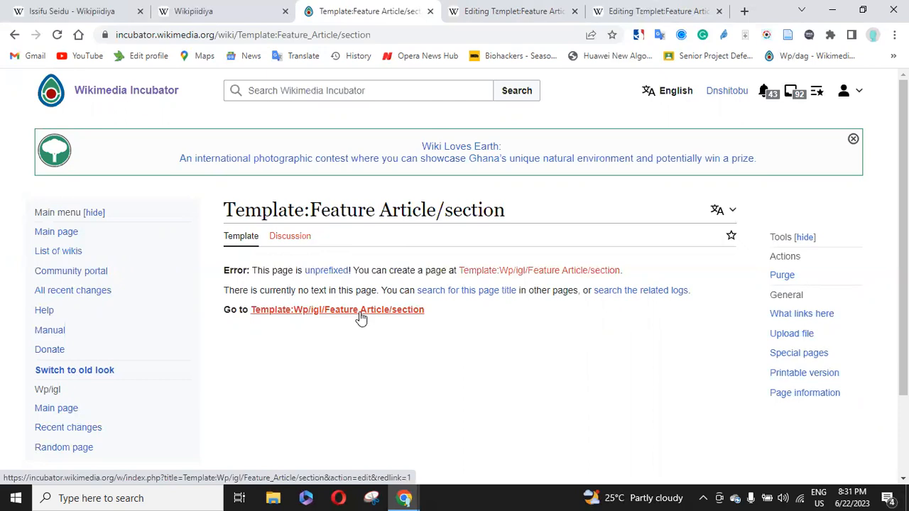
click(361, 314)
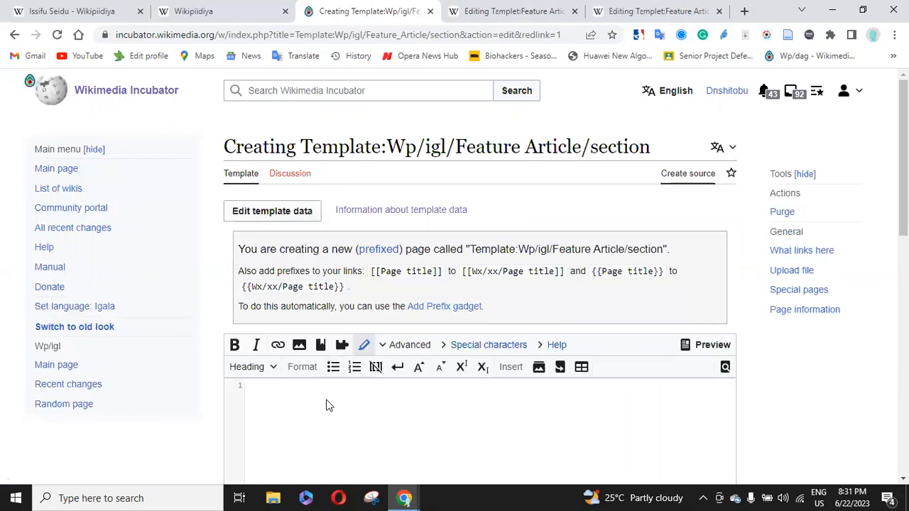
text(<div style="text-align:left; position:relative; left:4px; top:2px; margin:0;"> [[Lahabali kɔligu:Bluebg_rounded.png|link=|alt=]] <div style="position:absolute; left:5px; top:-6px;">[[Lahabali kɔligu:{{{image|HSCirkel.svg}}}|38px|link=|alt=]]</div> <div style="position:absolute; left:40px; top:-5px;"><div style="font-weight:bold; border-bottom:none; font-size:130%; padding:.15em .4em;">{{{header}}}</div></div></div> <div style="padding-left:10px; padding-bottom:5px; padding-top:2px; font-size:{{{font-size|100}}}%"> {{{content}}}<div align="right" style="font-size:95%;">{{{down}}}</div></div><noinclude>[[Pubu:Feature Article]] </noinclude>)
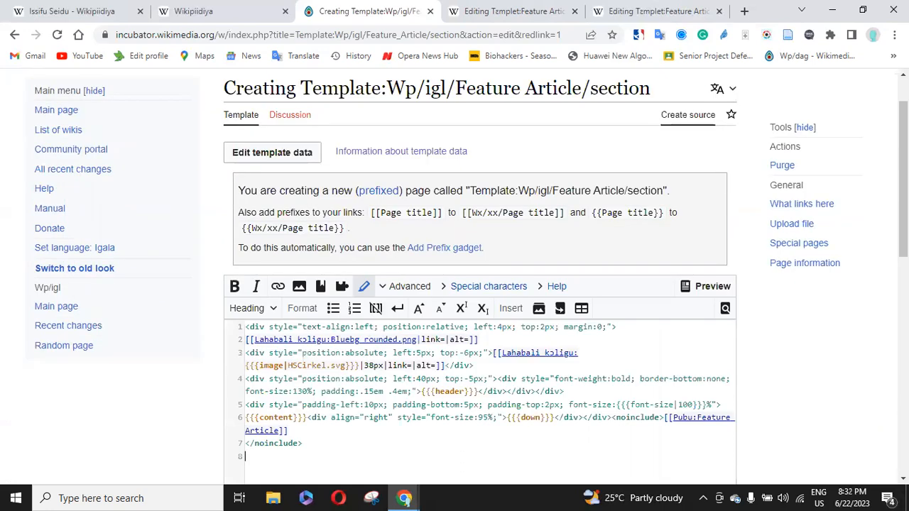
Publish the Igala Feature Article/section template with the edit summary "created a template" and reload the page.
scroll(480, 284, down, 4)
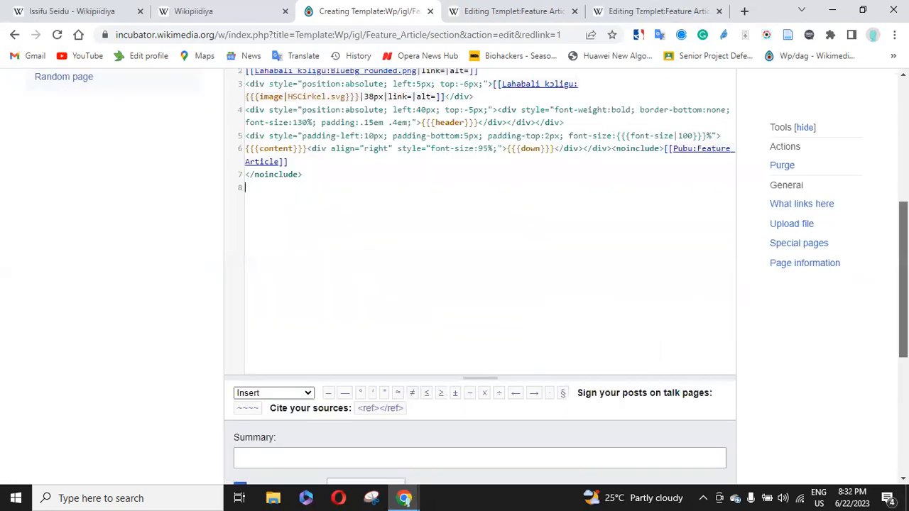
scroll(520, 388, down, 2)
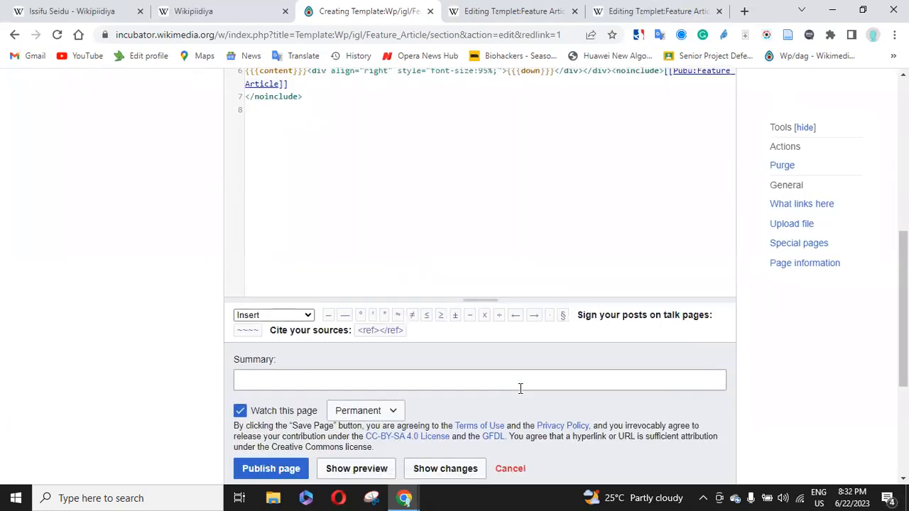
click(520, 388)
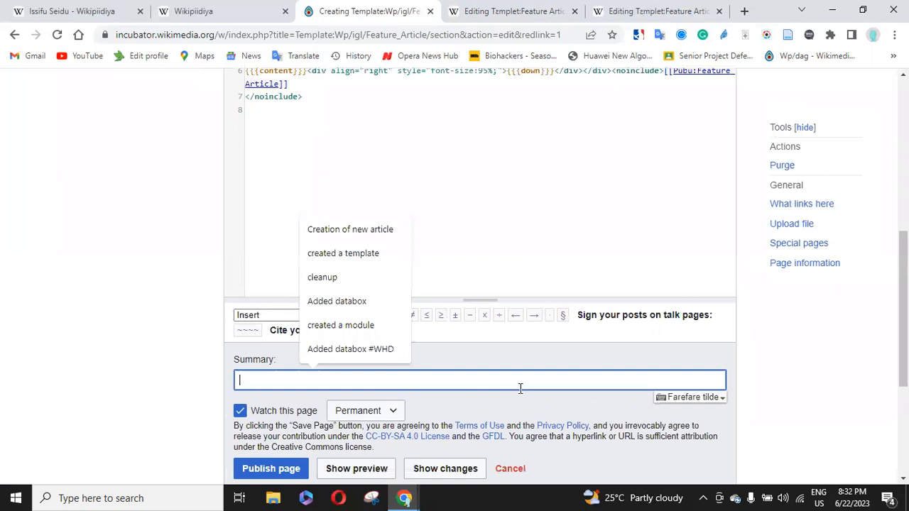
click(351, 256)
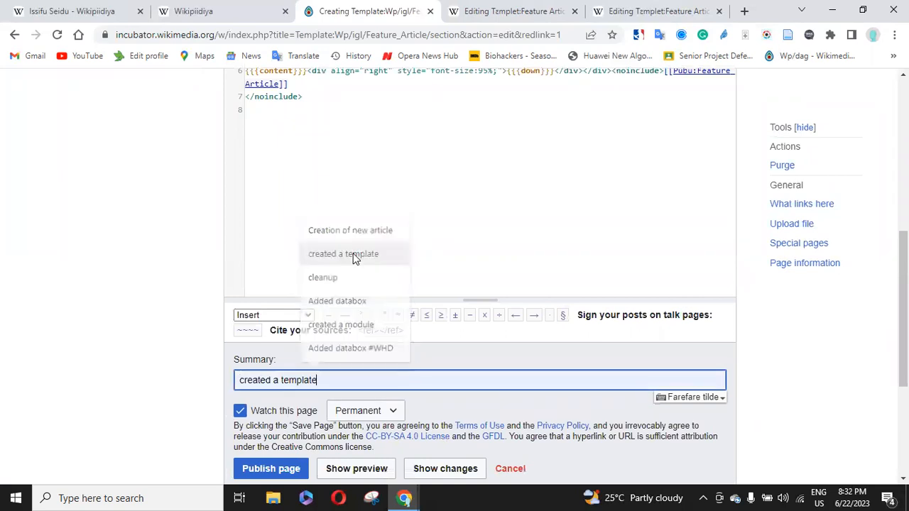
click(276, 471)
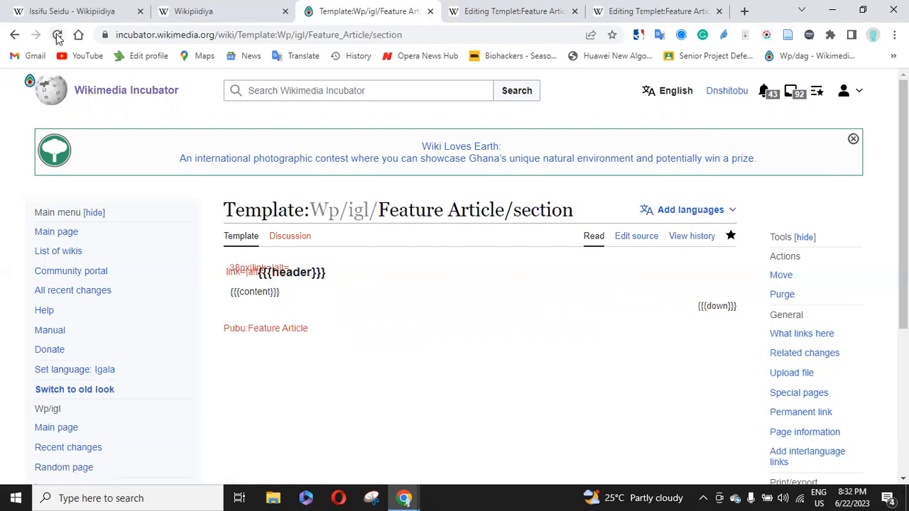
click(57, 35)
Copy the nested template name "Feature Article/Article 1" from the first section of the Dagbani Feature Articles All source.
click(652, 13)
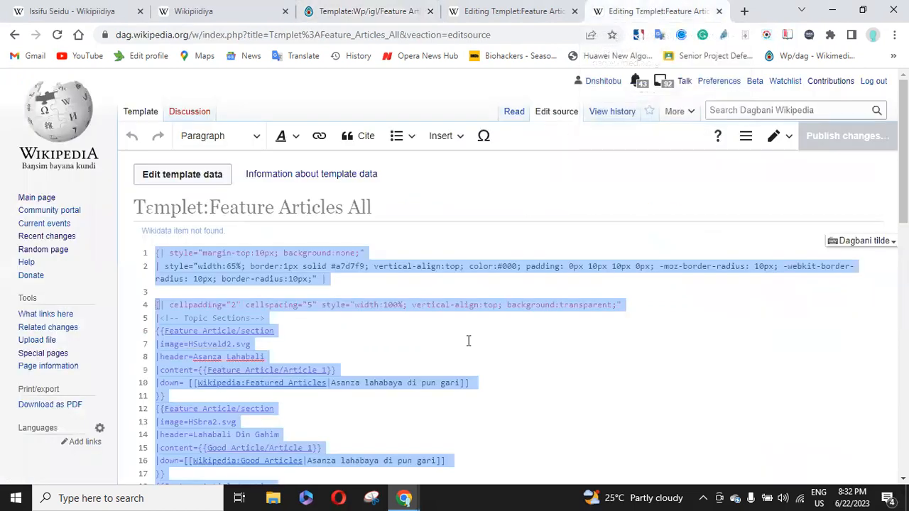
click(483, 15)
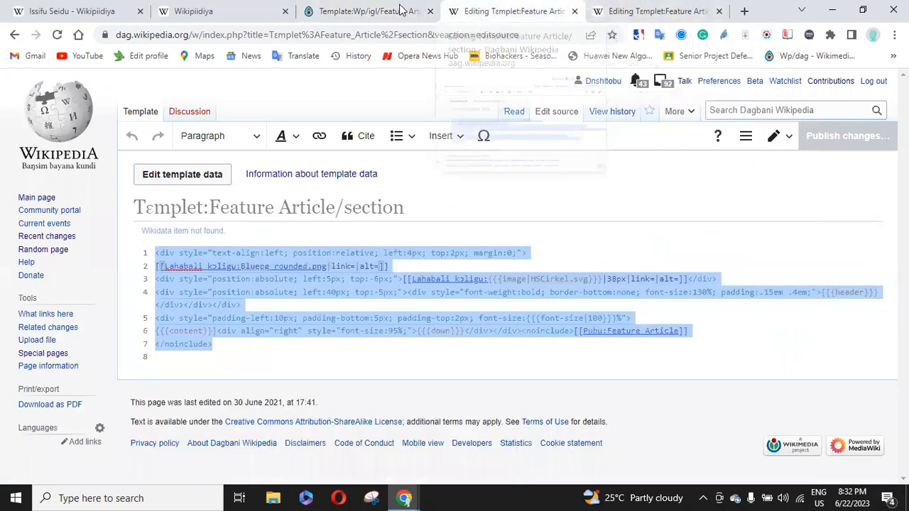
click(390, 10)
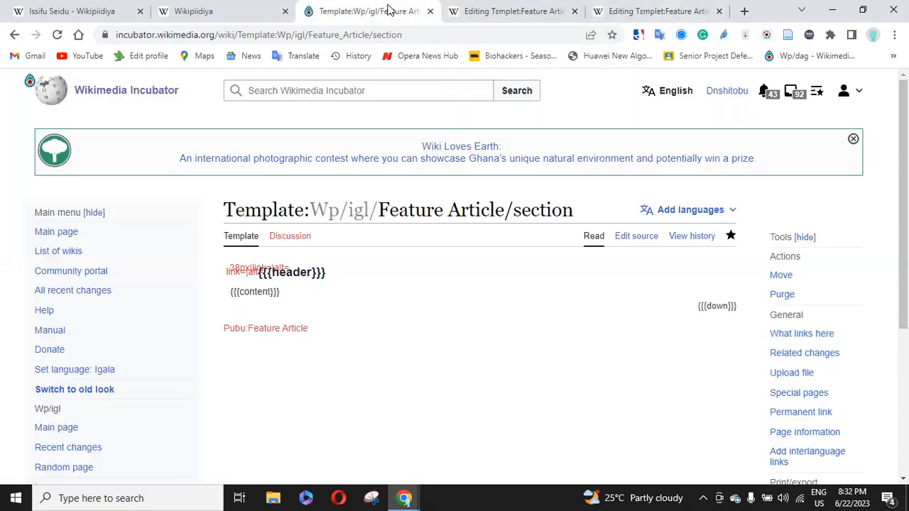
click(664, 13)
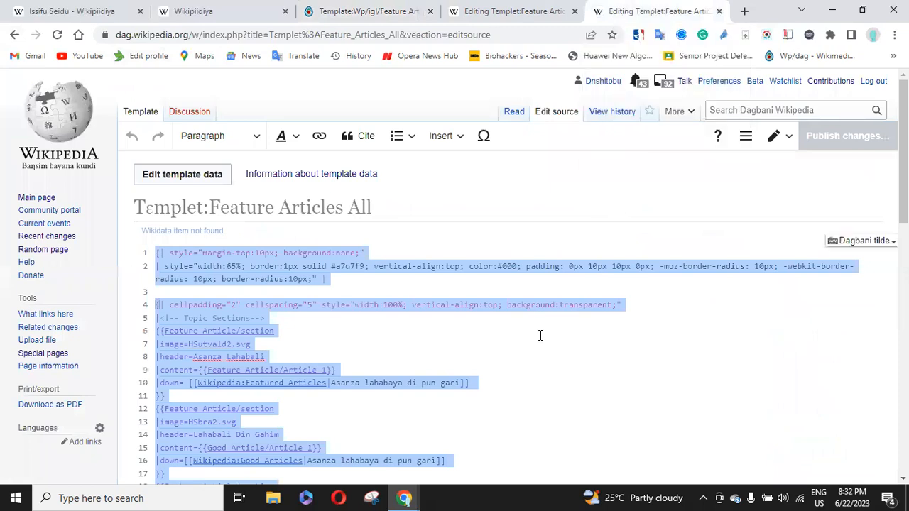
click(540, 335)
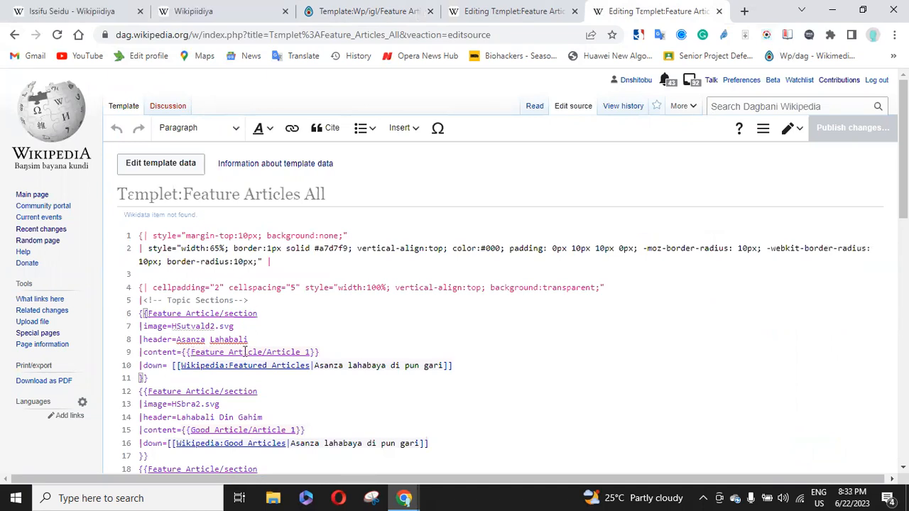
drag(192, 352, 309, 366)
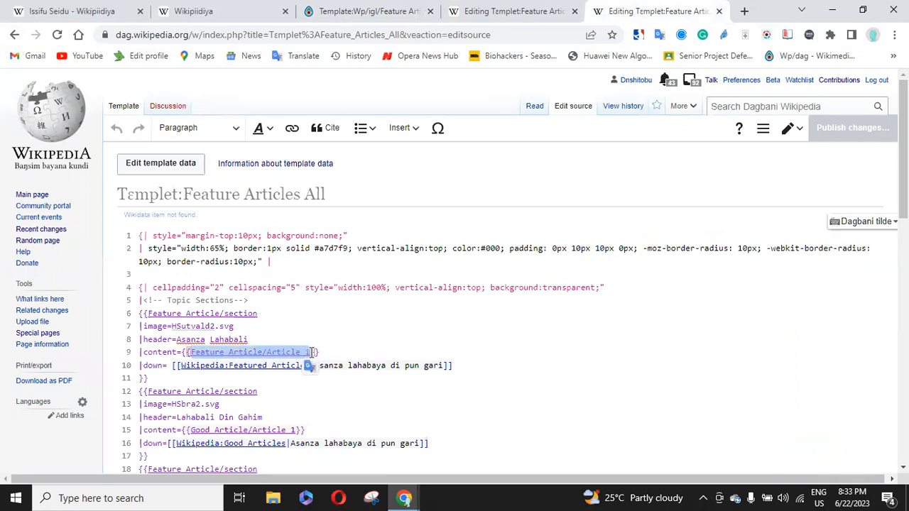
Search Wikimedia Incubator for "Template:Feature Article/Article 1".
click(377, 12)
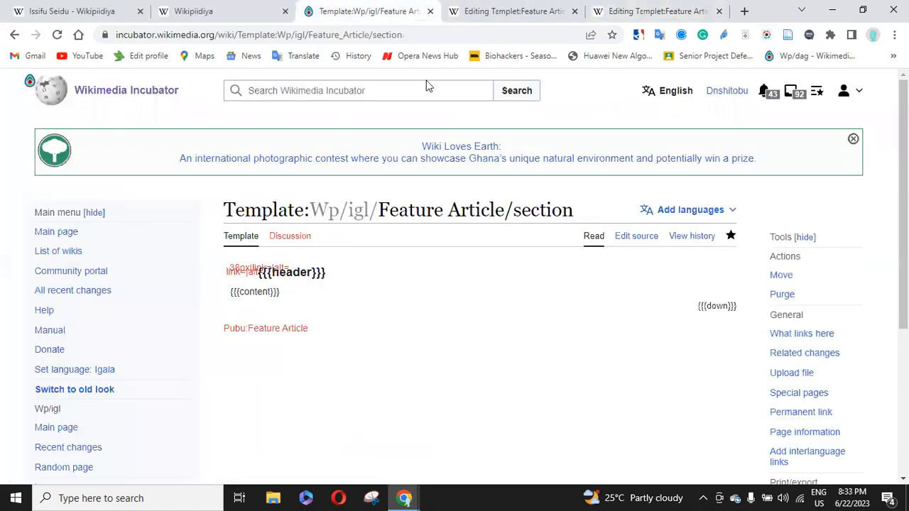
click(376, 88)
text(Template:)
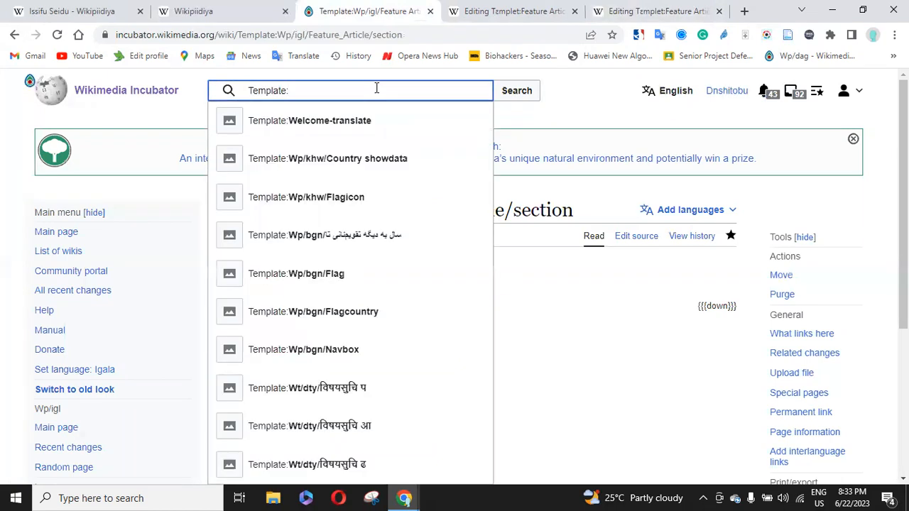
text(:Feature Article/Article 1)
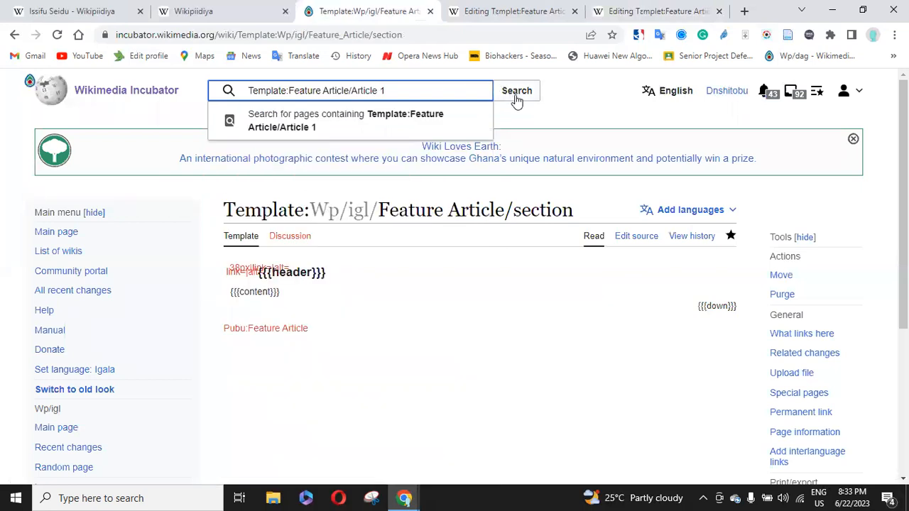
click(515, 96)
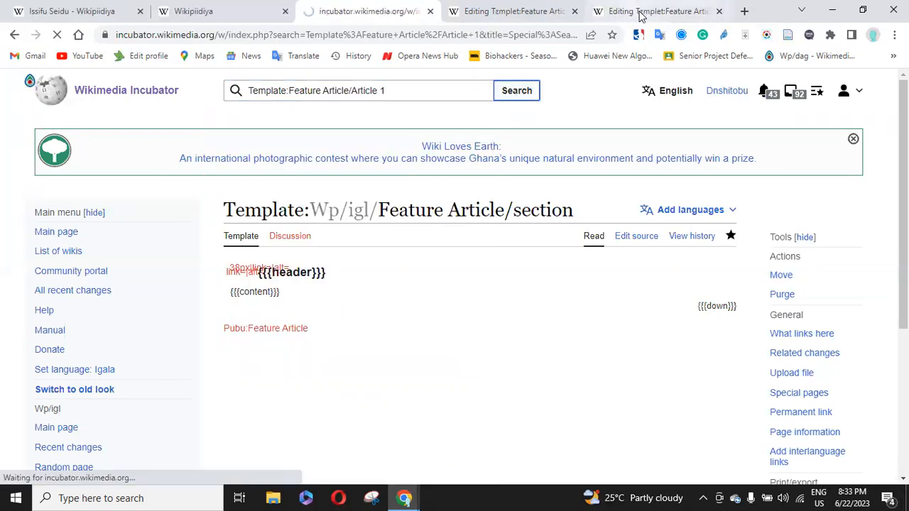
Find "Template:Feature Article/Article 1" on Dagbani Wikipedia and open its page.
click(506, 12)
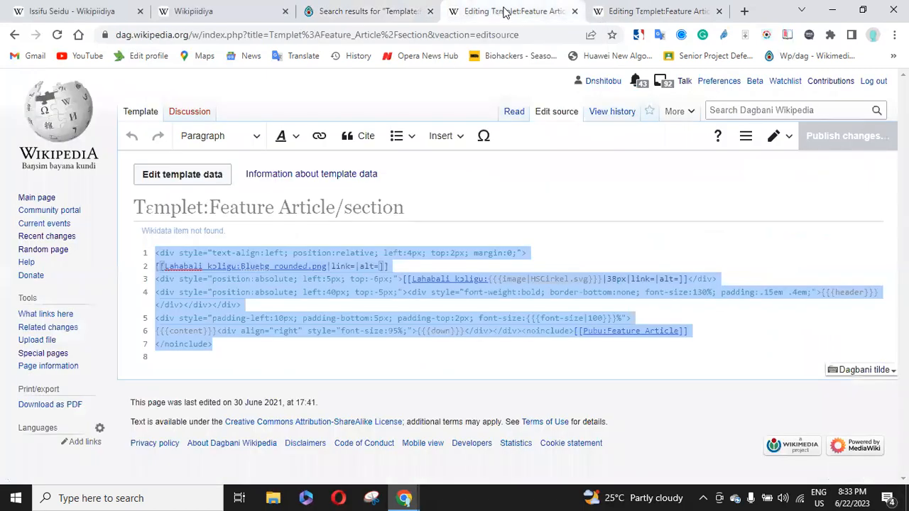
click(745, 112)
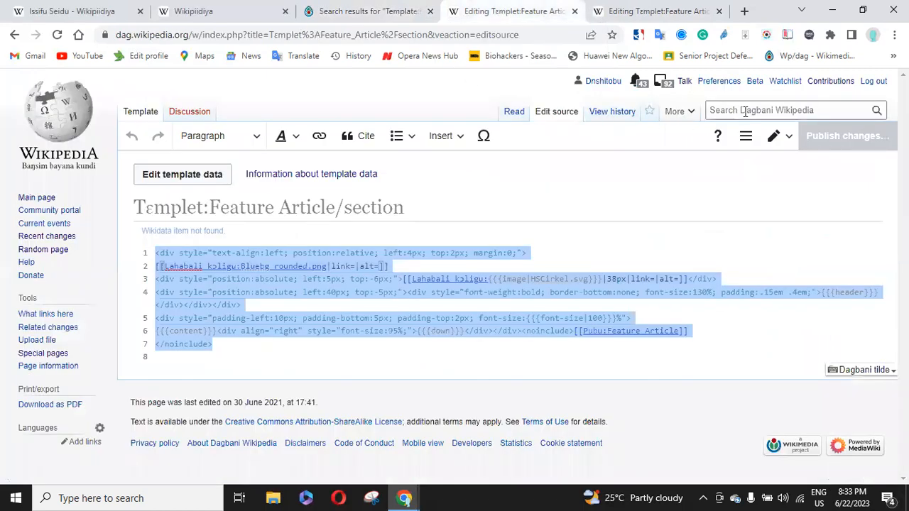
text(Te)
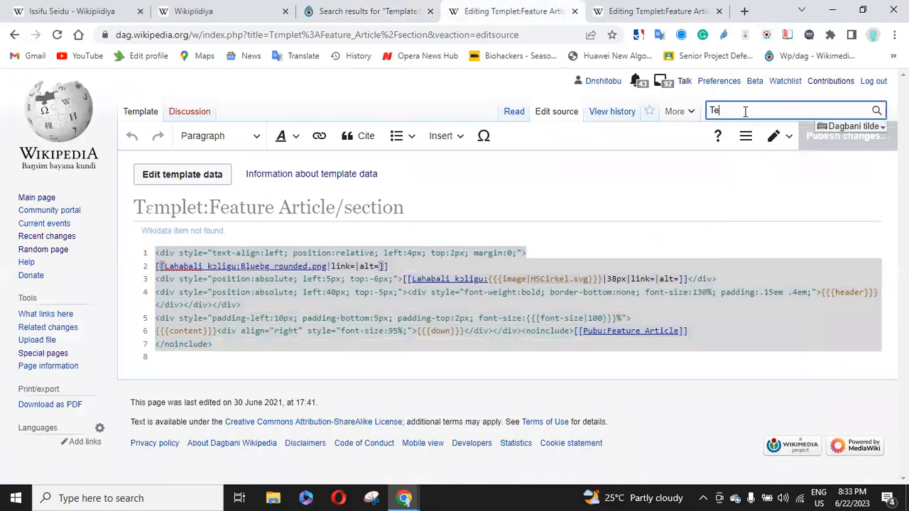
text(mplate:)
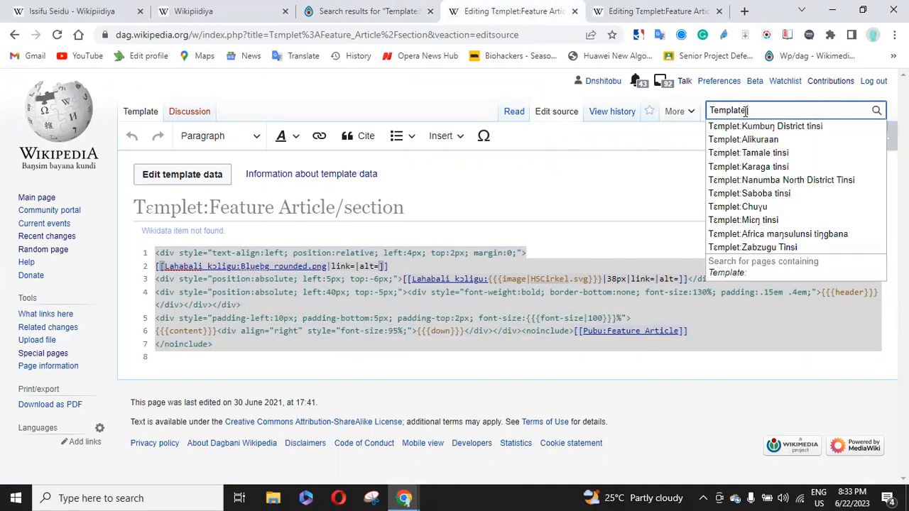
text(:Feature Article/Article 1)
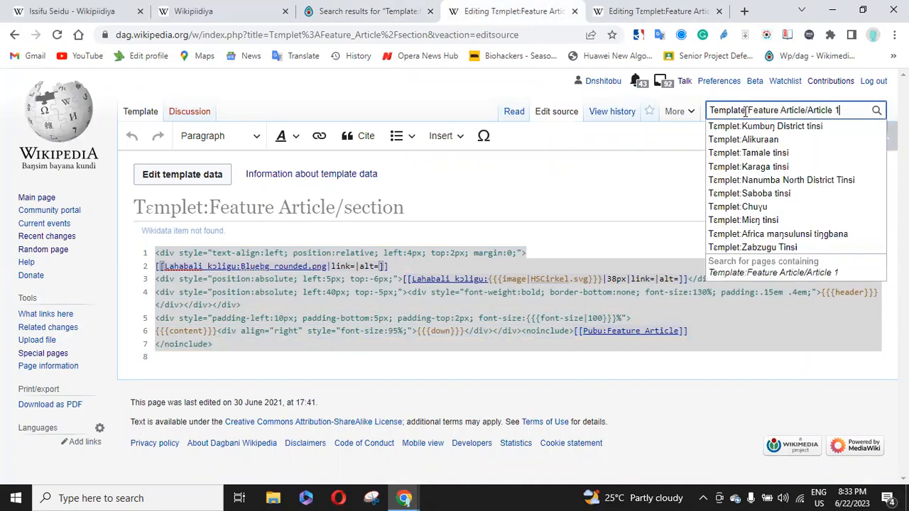
click(826, 127)
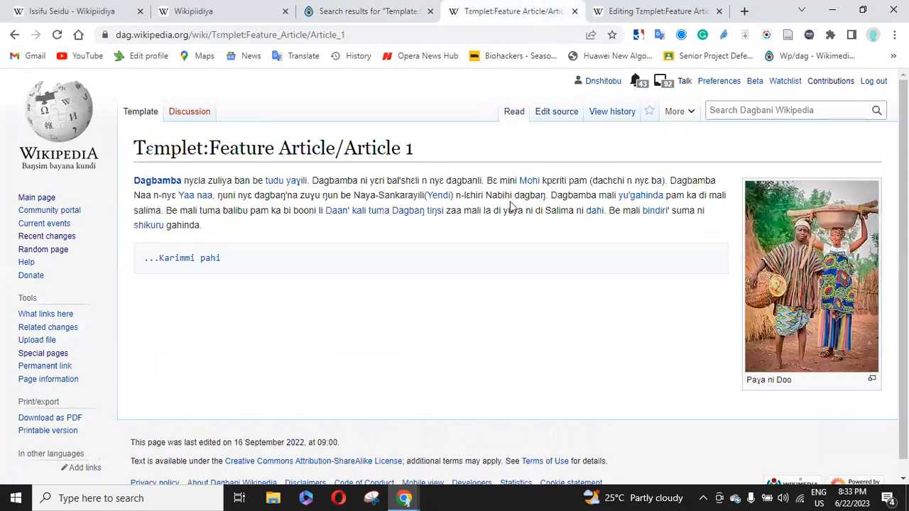
Copy the entire source of the Dagbani Feature Article/Article 1 template into a new Template:Wp/igl/Feature Article/Article 1 page on Wikimedia Incubator.
click(558, 114)
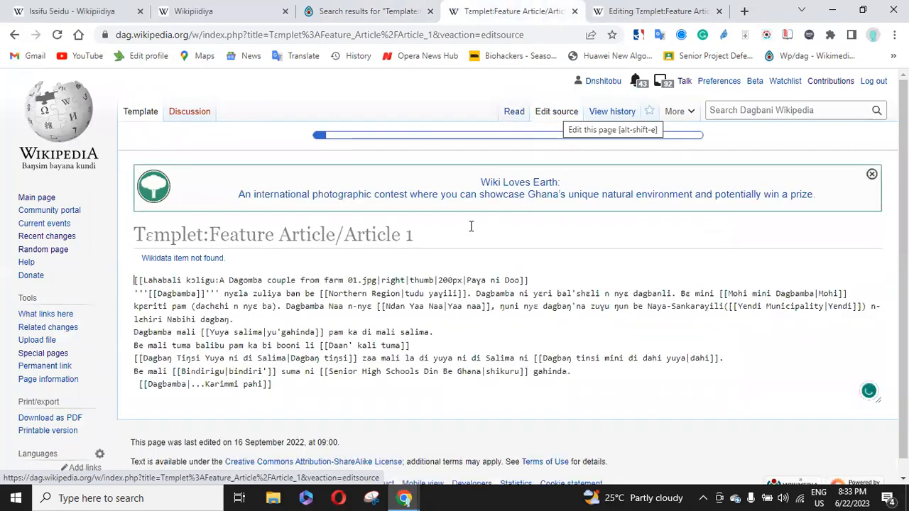
click(441, 264)
key(ctrl+a)
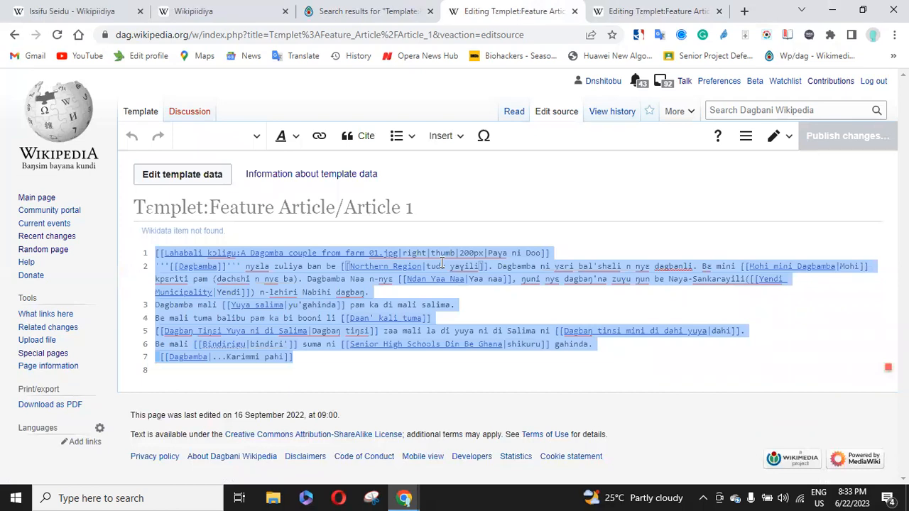
click(346, 15)
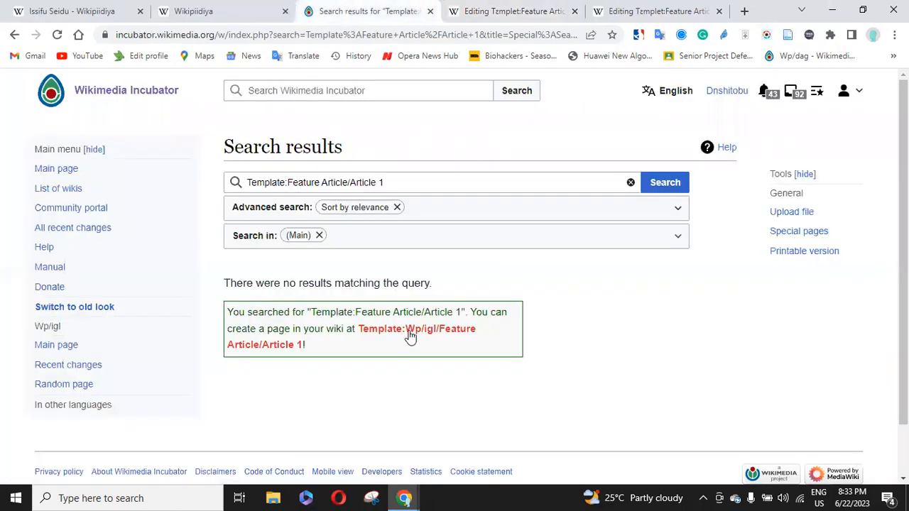
click(410, 336)
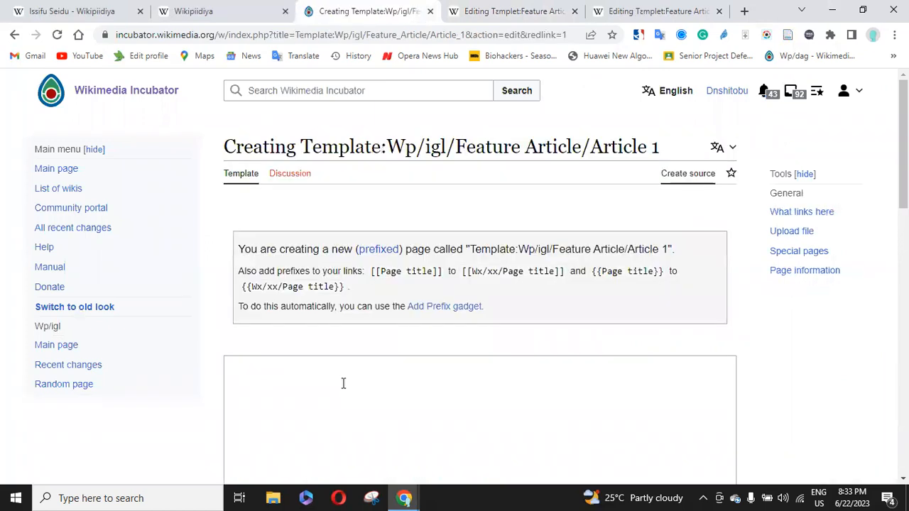
text([[Lahabali kɔligu:A Dagomba couple from farm 01.jpg|right|thumb|200px|Paya ni Doo]] '''[[Dagbamba]]''' nyɛla zuliya ban be [[Northern Region|tudu yayili]]. Dagbamba ni yɛri bal'shɛli n nyɛ dagbanli. Bɛ mini [[Mohi mini Dagbamba|Mohi]] kpɛriti pam (dachɛhi n nyɛ ba). Dagbamba Naa n-nyɛ [[Ndan Yaa Naa|Yaa naa]], ŋuni nyɛ dagbaŋ'na zuyu ŋun be Naya-Sankarayili([[Yendi Municipality|Yendi]]) n-lɛhiri Nabihi dagbaŋ. Dagbamba mali [[Yuya salima|yu'gahinda]] pam ka di mali salima. Be mali tuma balibu pam ka bi booni li [[Daan' kali tuma]] [[Dagbaŋ Tiŋsi Yuya ni di Salima|Dagbaŋ tiŋsi]] zaa mali la di yuya ni di Salima ni [[Dagbaŋ tinsi mini di dahi yuya|dahi]]. Be mali [[Bindirigu|bindiri']] suma ni [[Senior High Schools Din Be Ghana|shikuru]] gahinda. [[Dagbamba|...Karimmi pahi]])
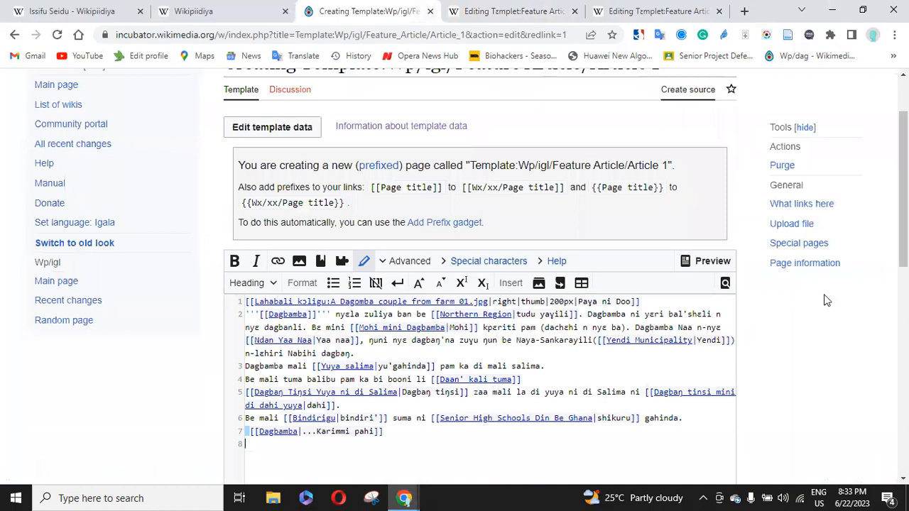
Publish the Igala Feature Article/Article 1 template with the edit summary "created a template".
scroll(481, 369, down, 2)
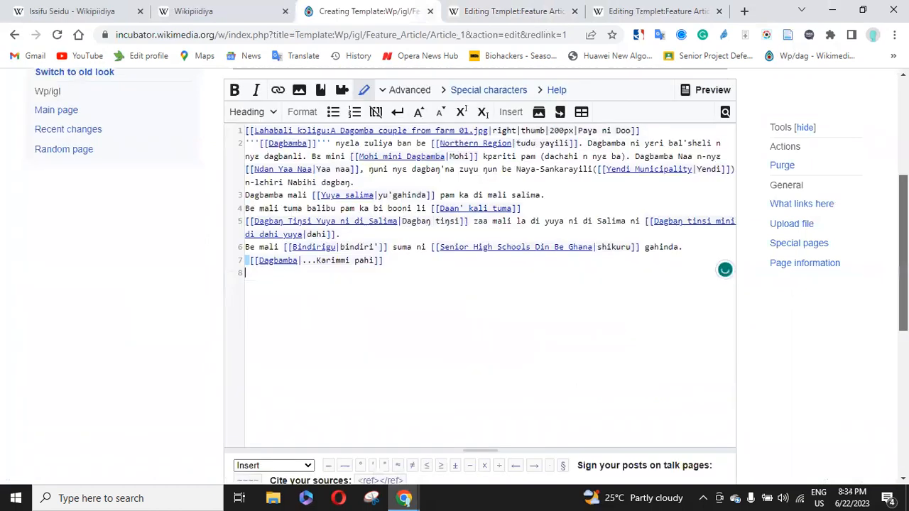
scroll(447, 336, down, 3)
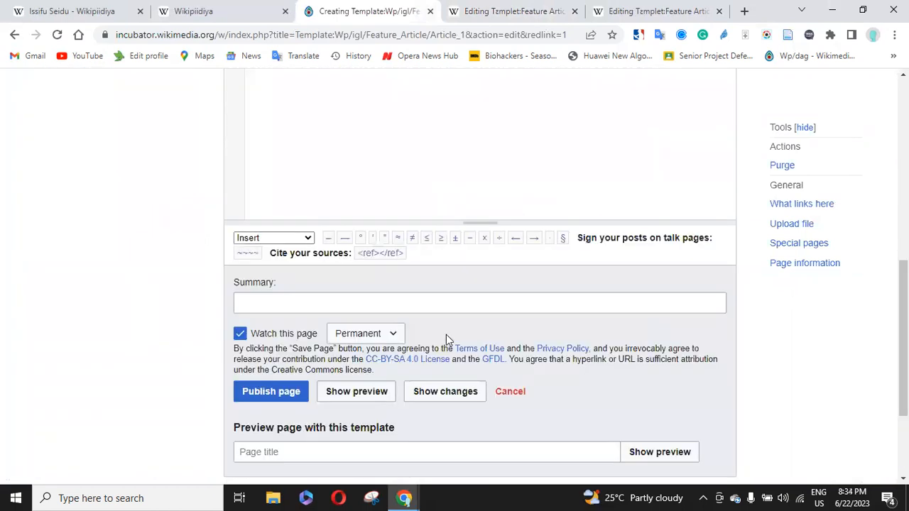
click(468, 304)
key(Down)
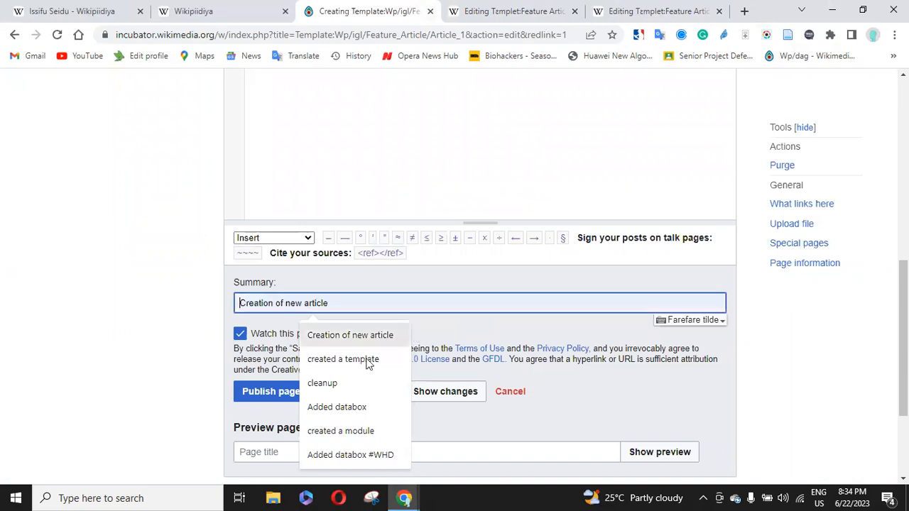
key(Down)
key(Return)
click(286, 397)
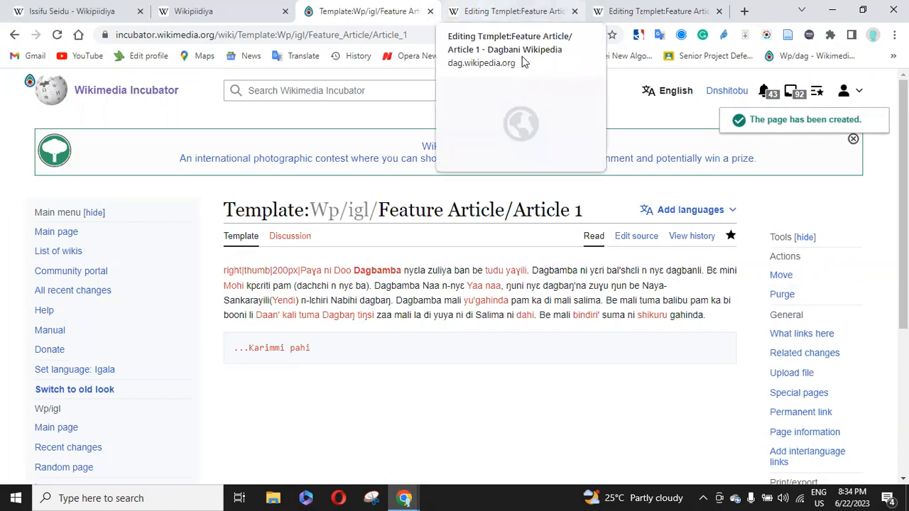
Copy the nested template name "Good Article/Article 1" from the second section of the Dagbani Feature Articles All source.
click(633, 10)
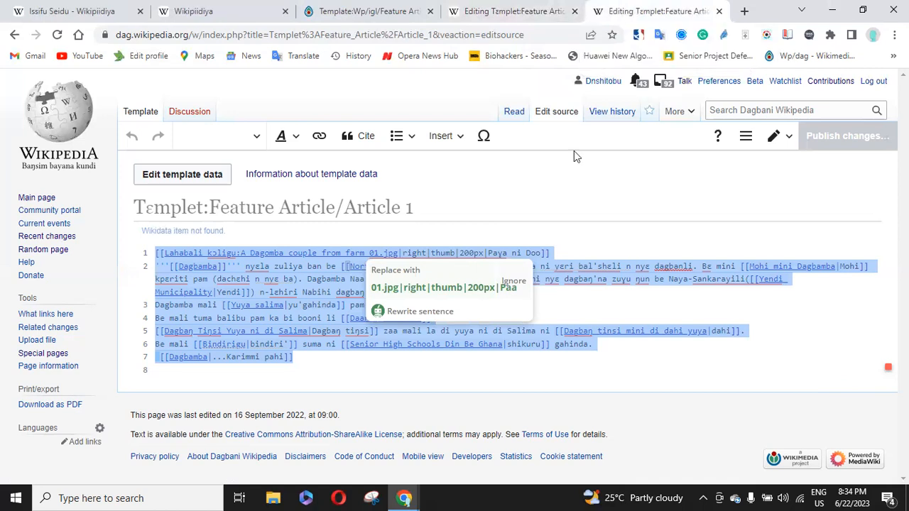
click(515, 14)
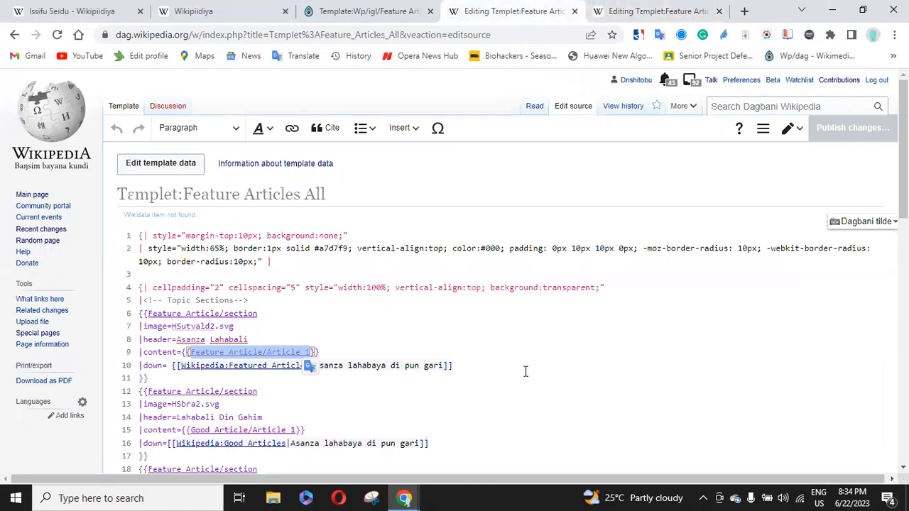
click(413, 391)
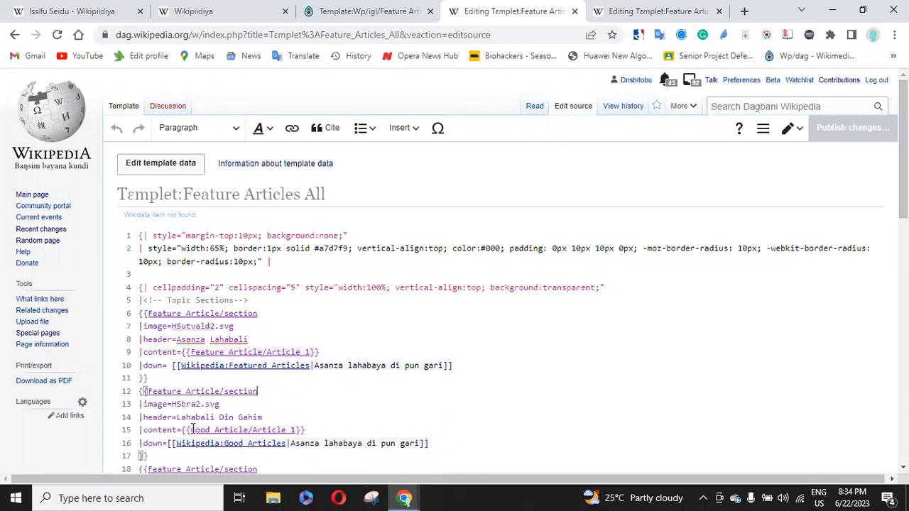
drag(192, 430, 293, 427)
key(ctrl+c)
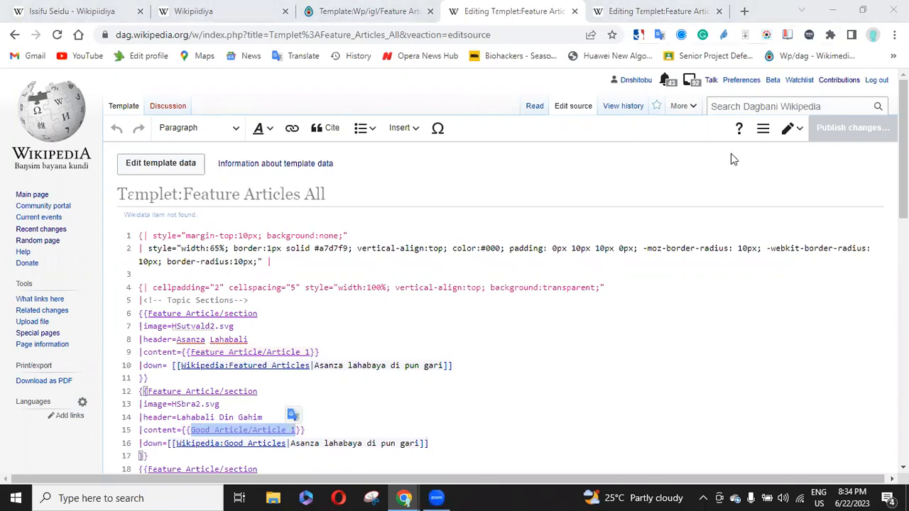
Find "Template:Good Article/Article 1" on Dagbani Wikipedia and open its page.
click(660, 11)
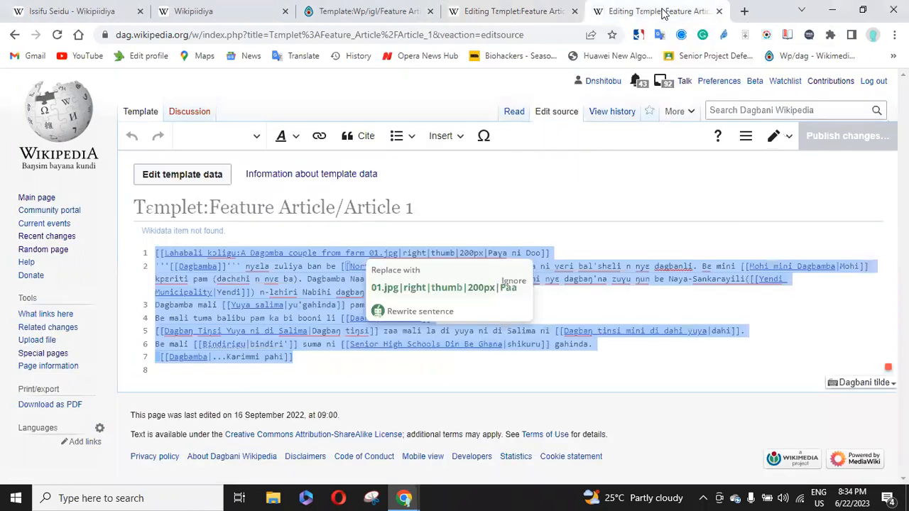
click(757, 104)
text(Tem)
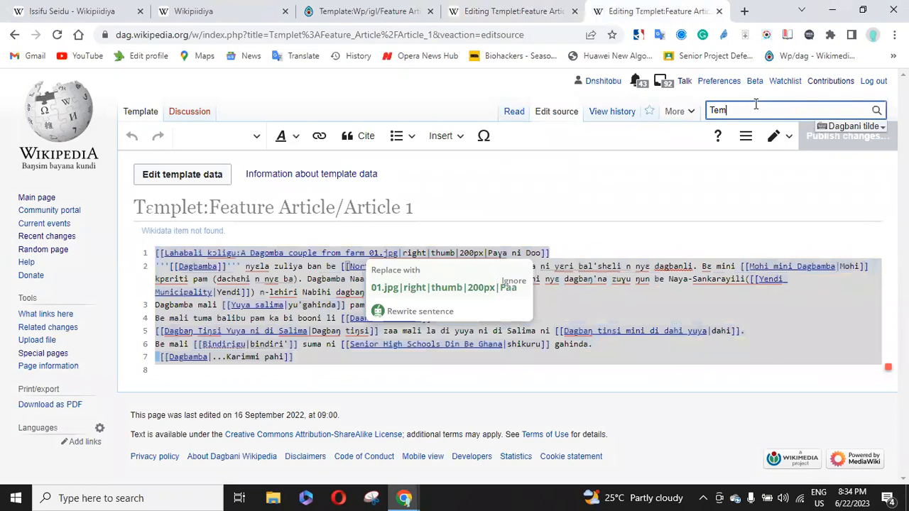
text(plate )
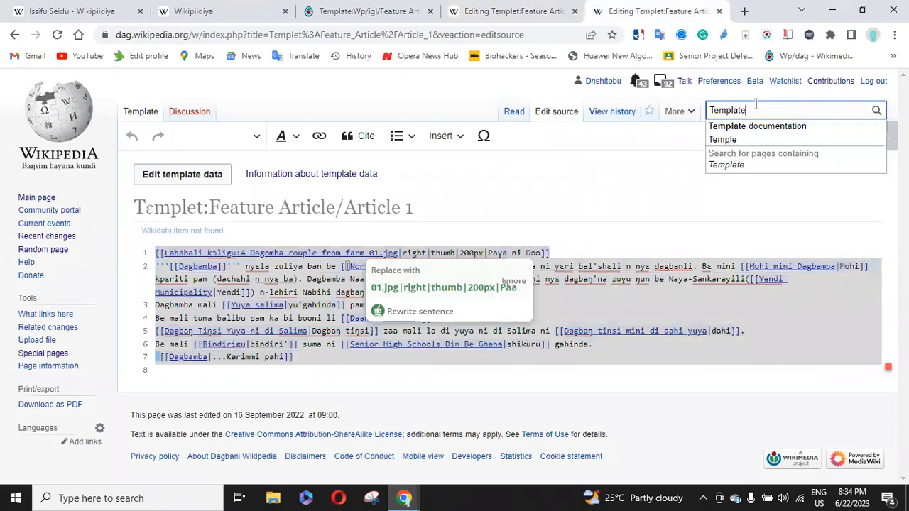
text(:)
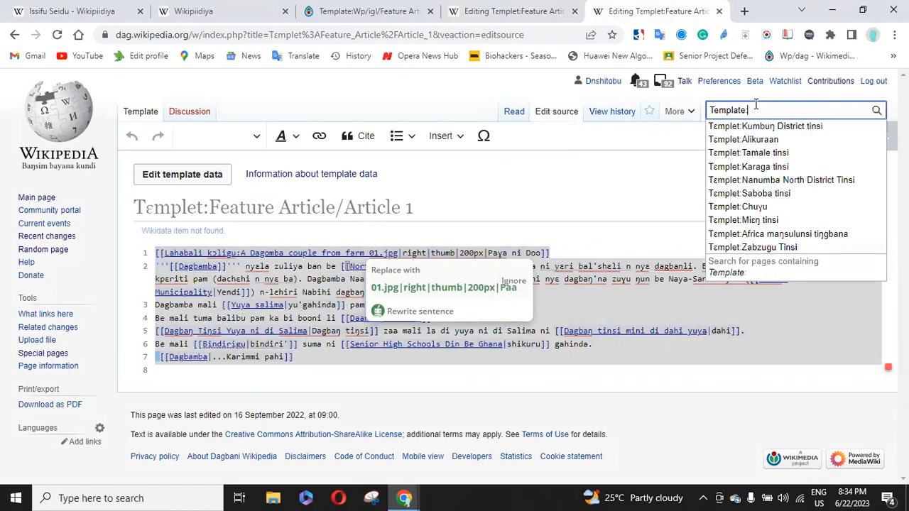
key(ctrl+v)
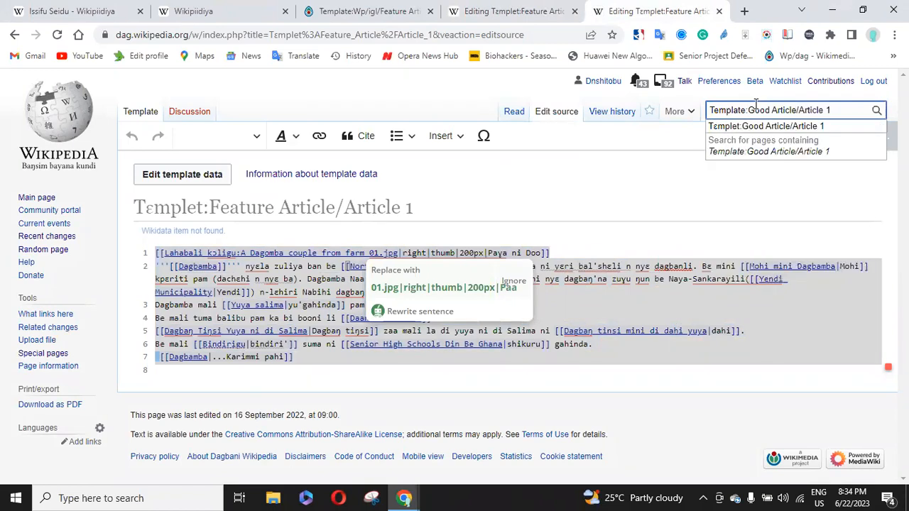
click(806, 127)
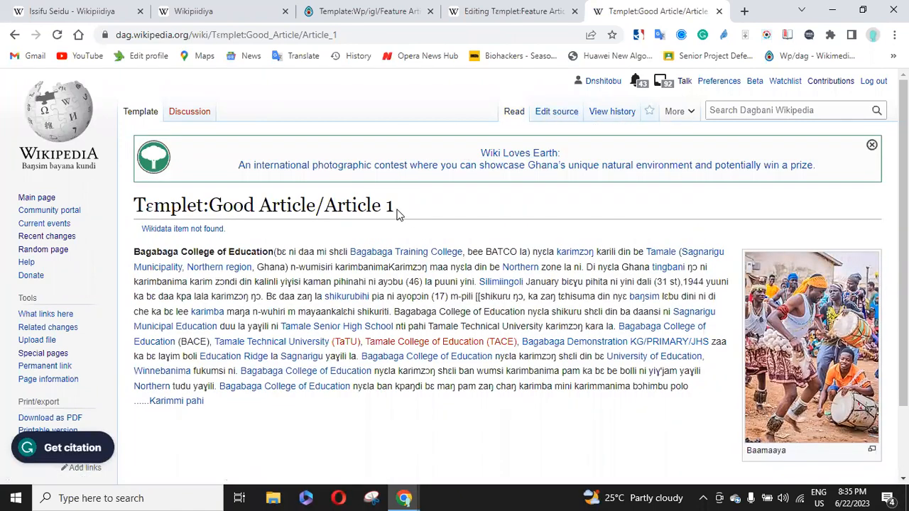
Copy "Good Article/Article 1" from the Dagbani page title and search Wikimedia Incubator for "Template:Good Article/Article 1".
drag(396, 208, 213, 208)
key(ctrl+c)
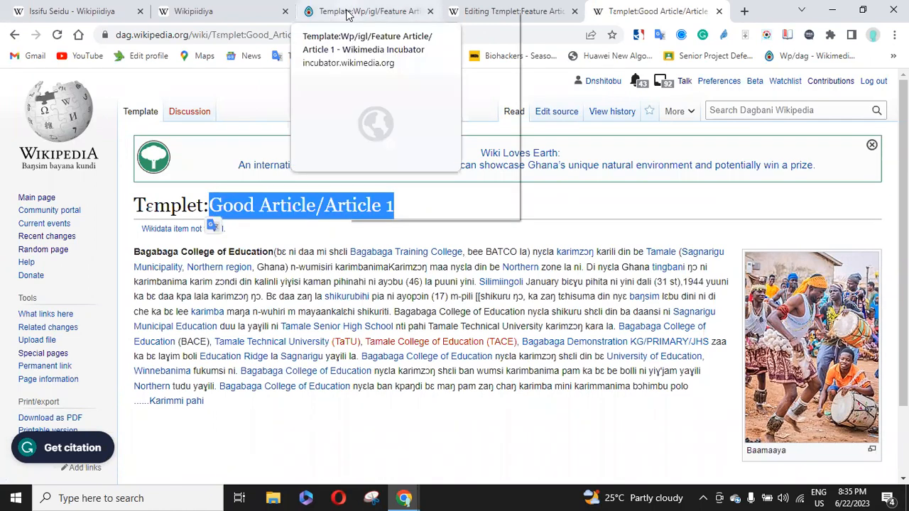
right_click(320, 16)
click(321, 16)
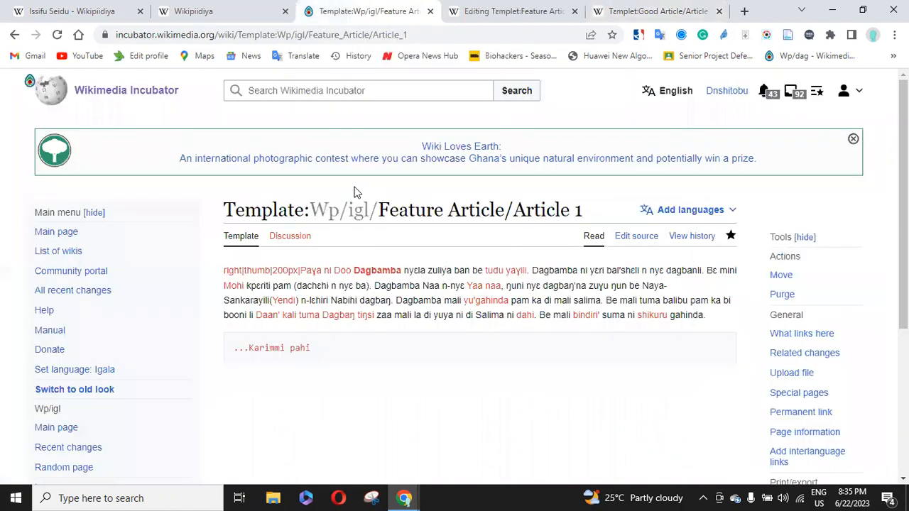
click(384, 92)
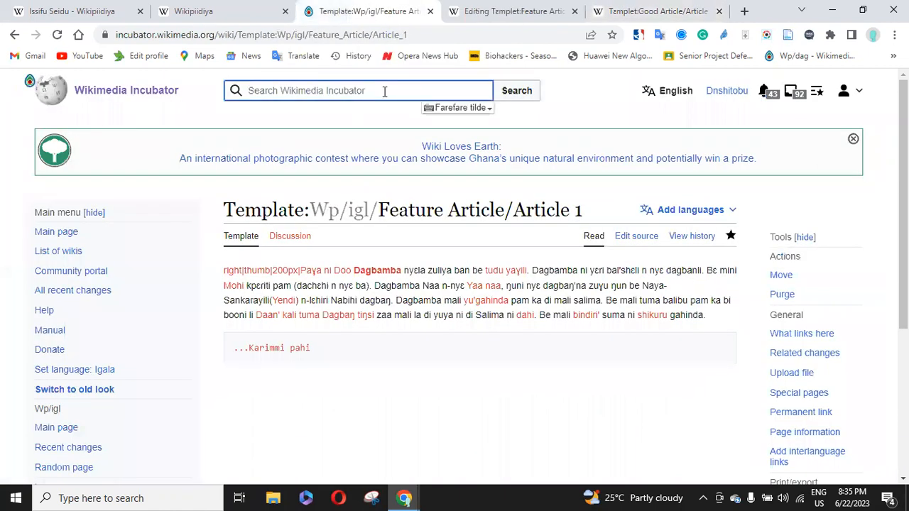
text(Templ)
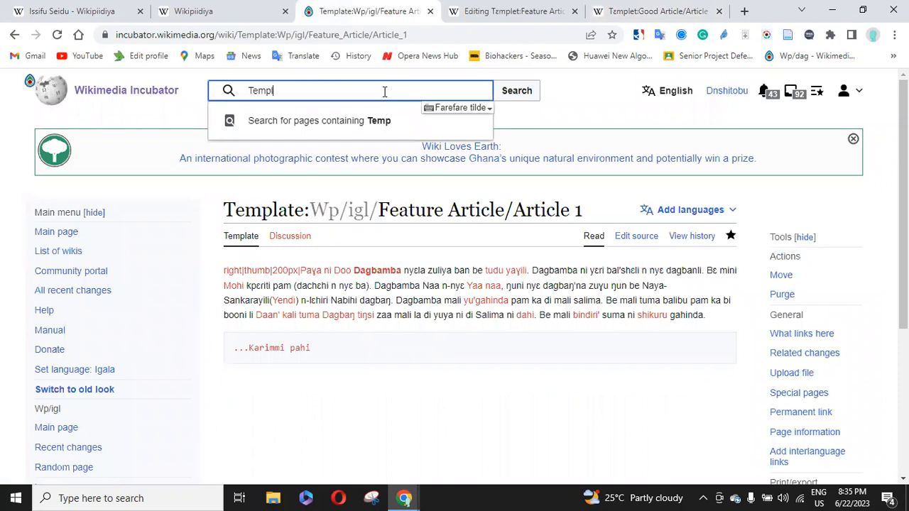
text(ate)
text(:)
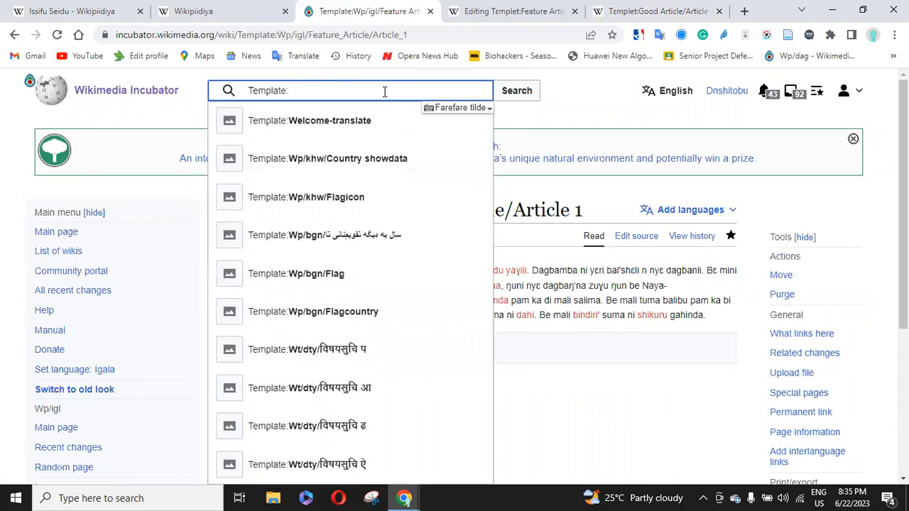
key(ctrl+v)
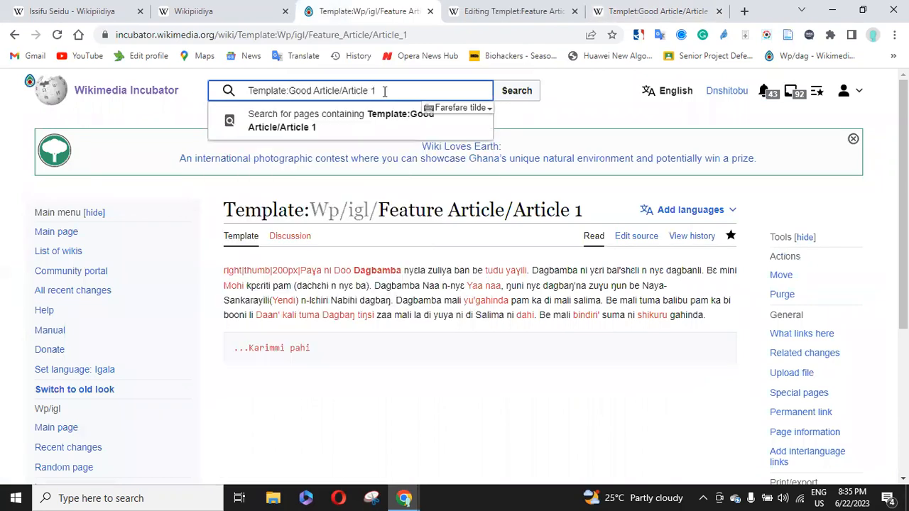
click(522, 94)
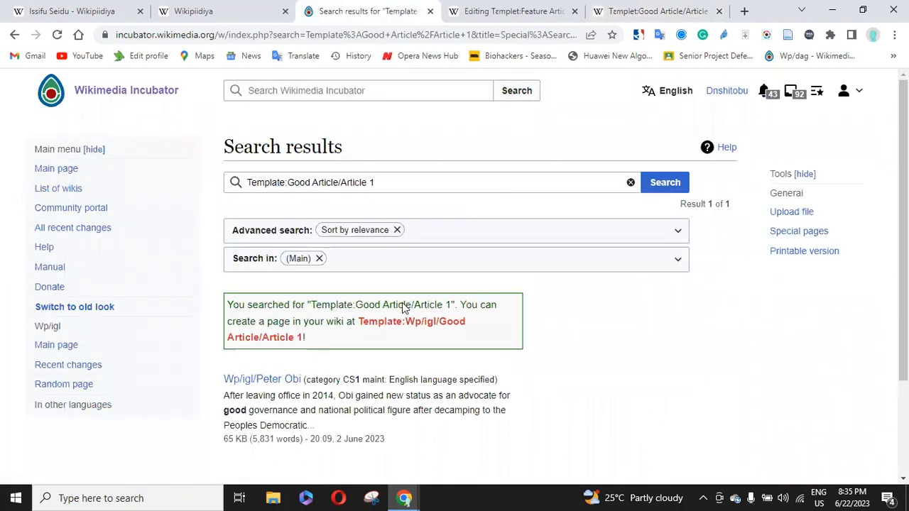
Start the Igala page Template:Wp/igl/Good Article/Article 1 and fill it with the complete source copied from the Dagbani template.
click(450, 330)
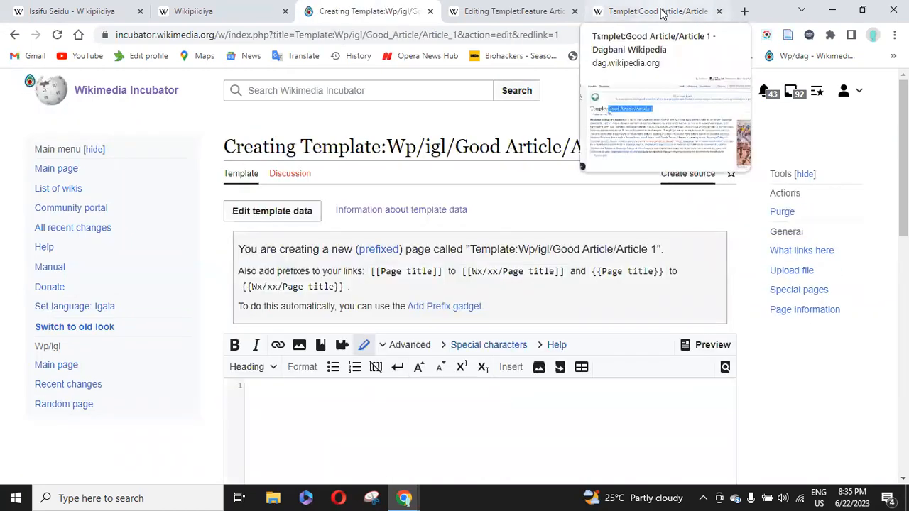
click(659, 11)
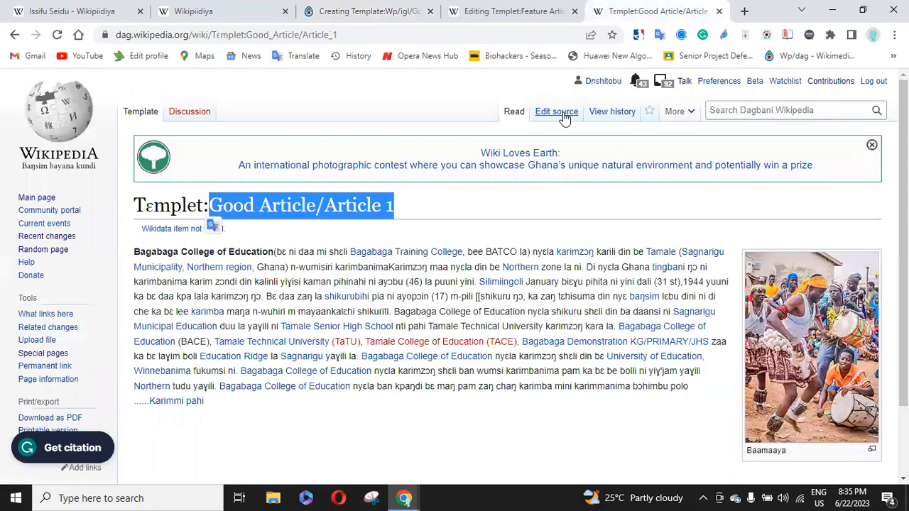
click(557, 112)
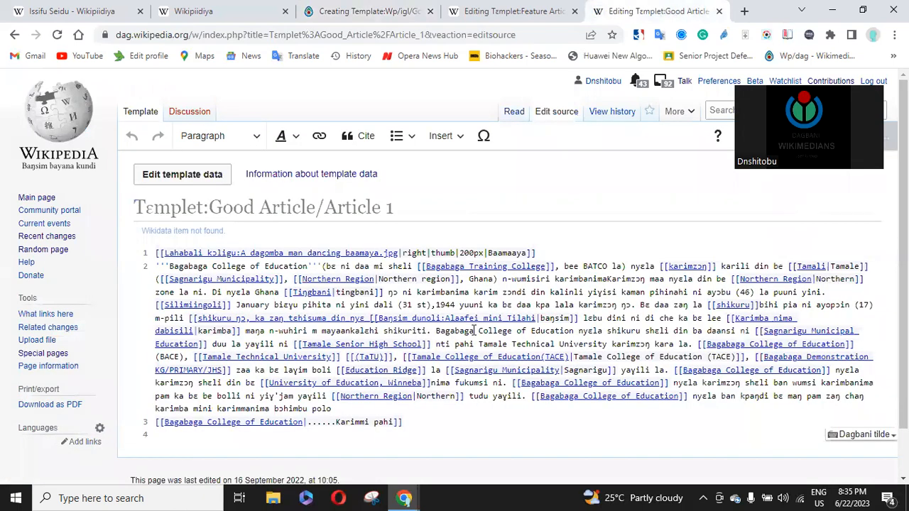
key(ctrl+a)
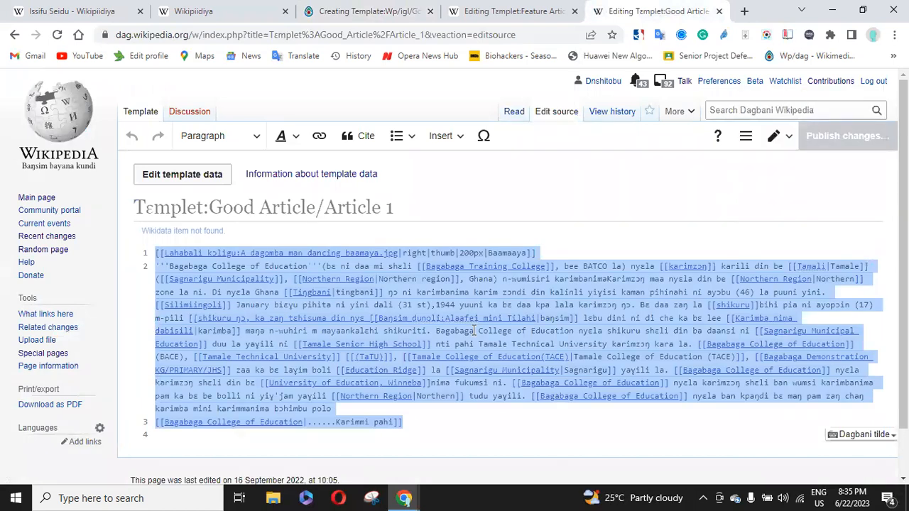
click(364, 10)
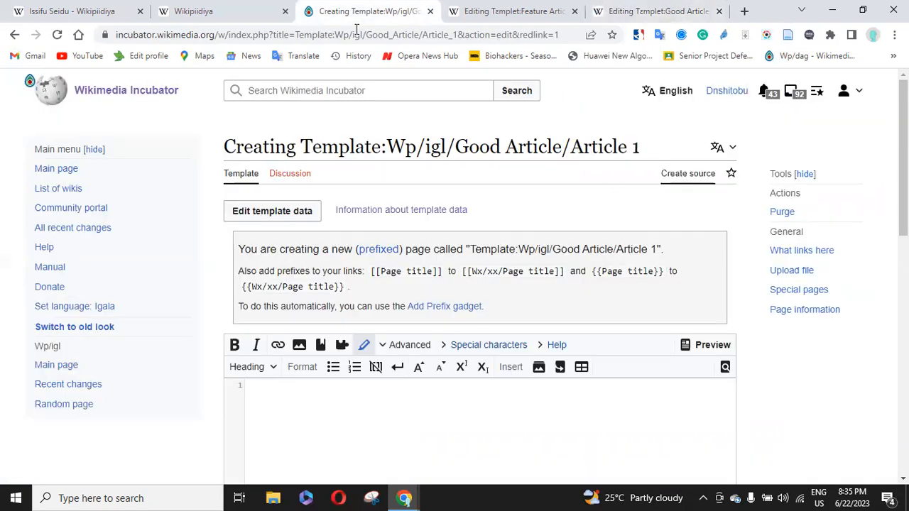
click(325, 417)
key(ctrl+v)
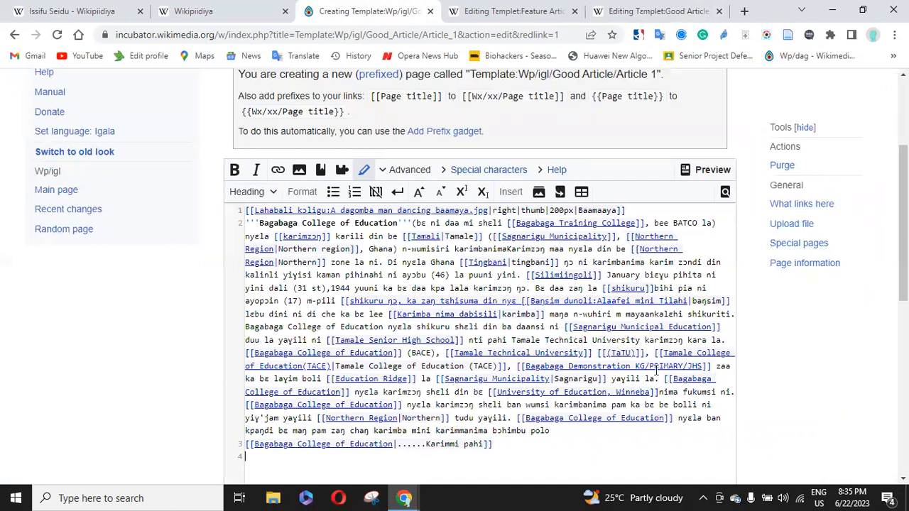
Publish the Igala Good Article/Article 1 template with the edit summary "created a template".
scroll(480, 277, down, 4)
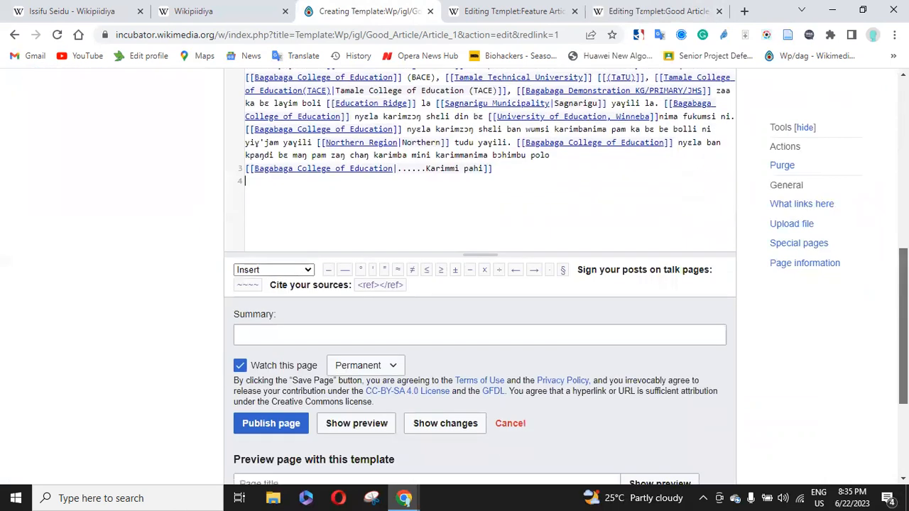
click(637, 331)
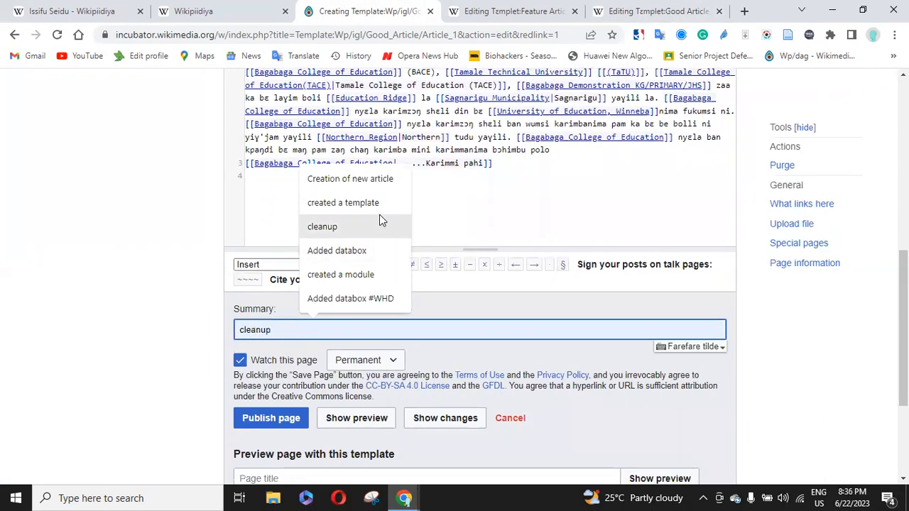
click(379, 204)
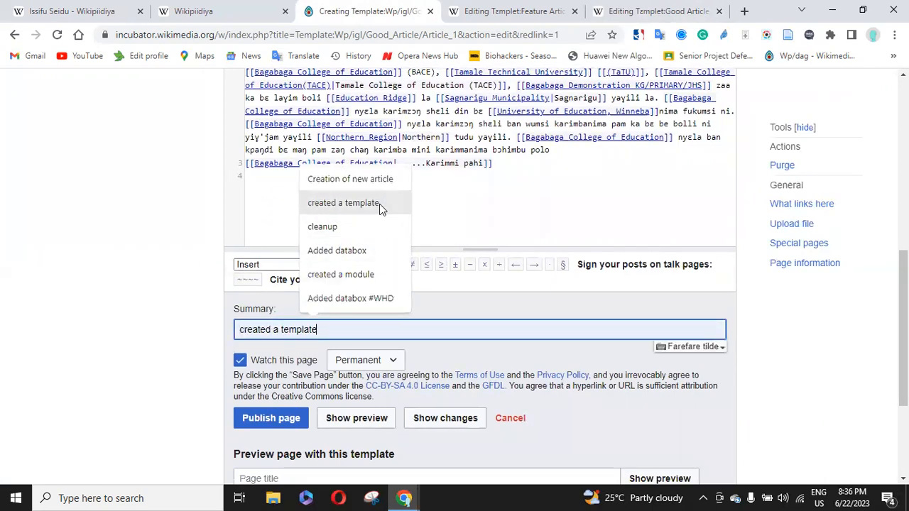
click(287, 425)
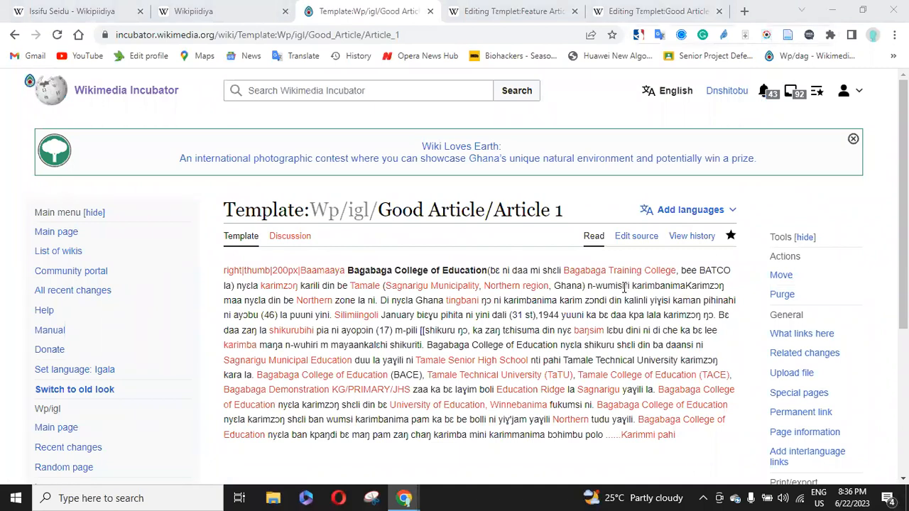
Copy the nested template name "Did You Know/featured list 1" from the third section of the Dagbani Feature Articles All source.
click(523, 14)
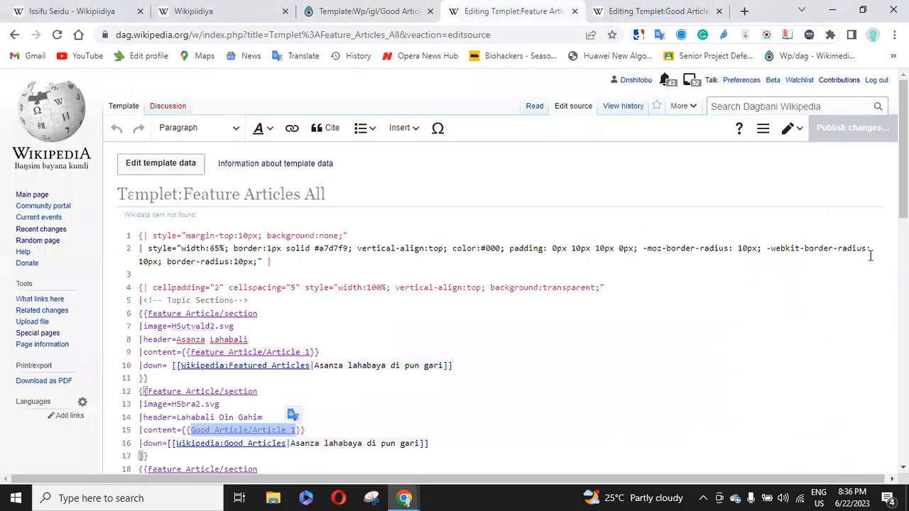
scroll(497, 285, down, 3)
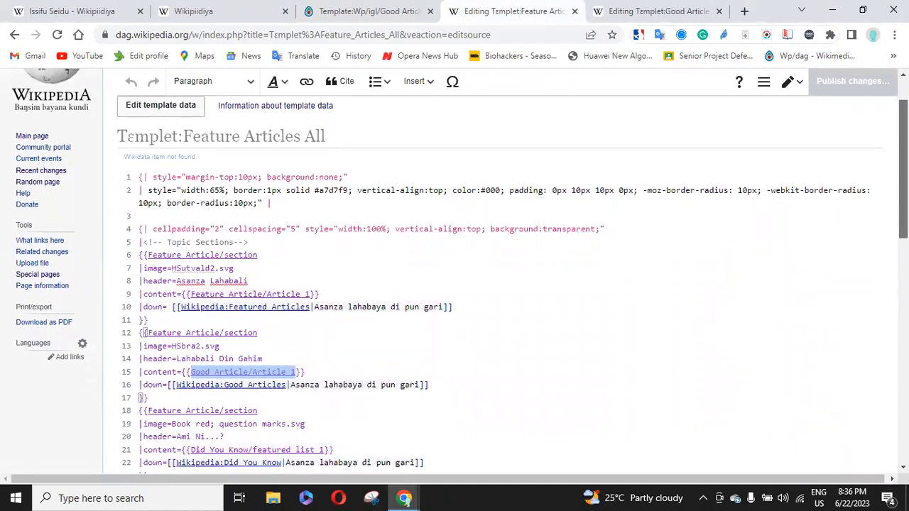
scroll(497, 284, down, 1)
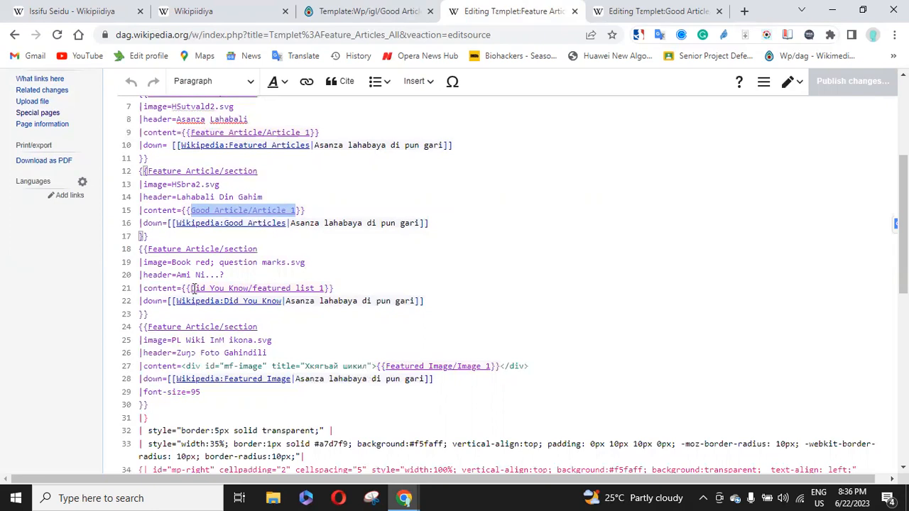
drag(193, 288, 275, 290)
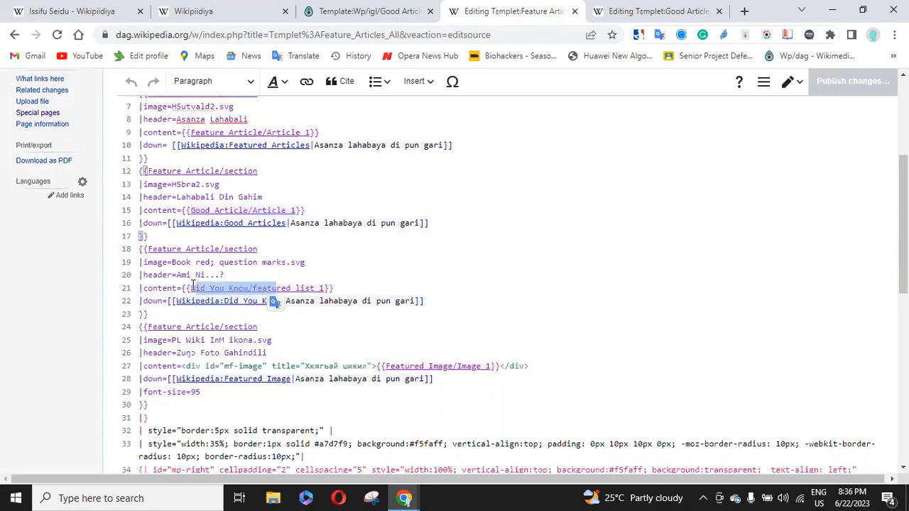
drag(192, 288, 323, 288)
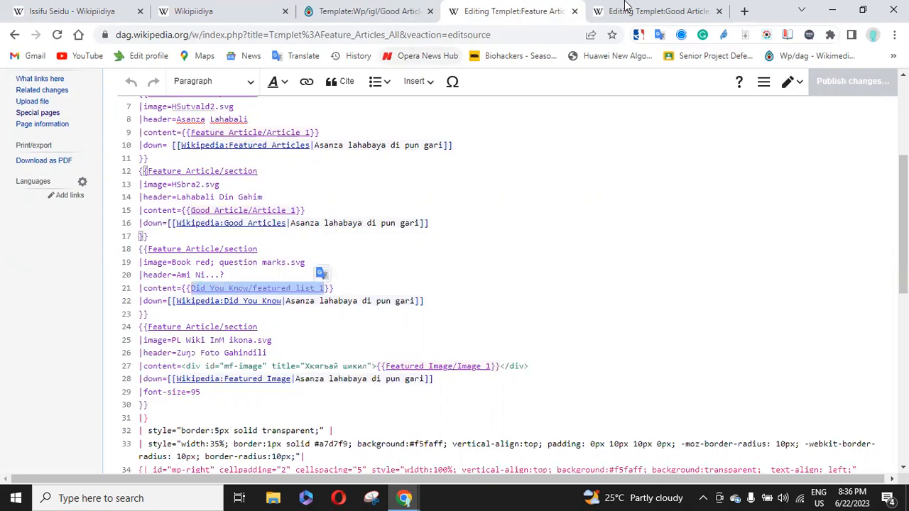
Find "Template:Did You Know/featured list 1" on Dagbani Wikipedia and open its page.
click(646, 17)
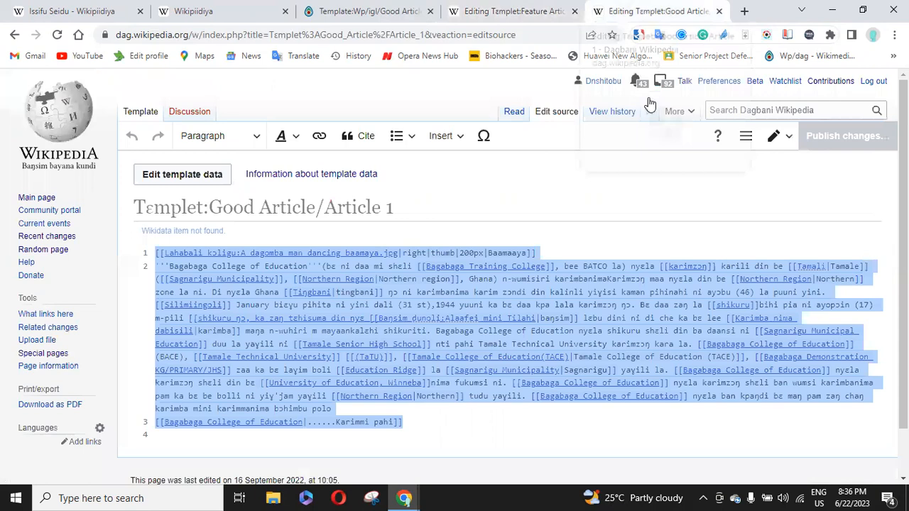
click(728, 111)
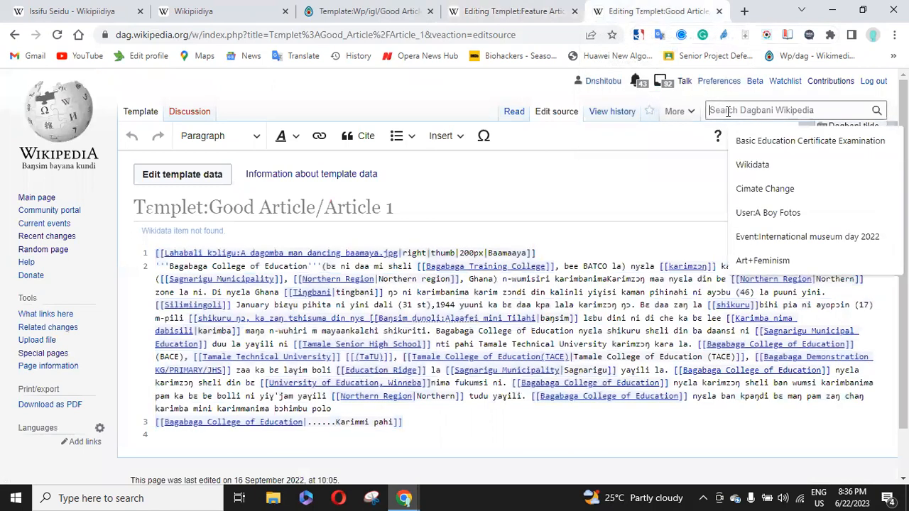
text(Template:)
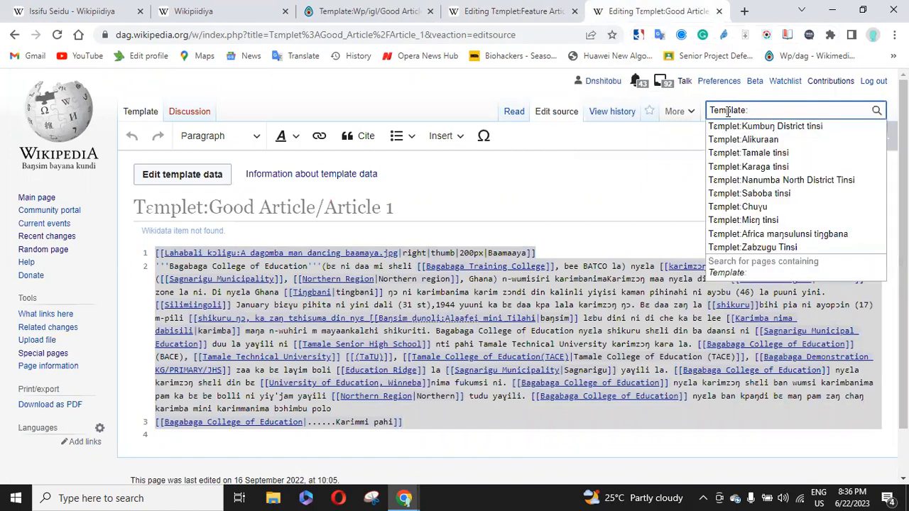
text(Did You Know/featured list 1)
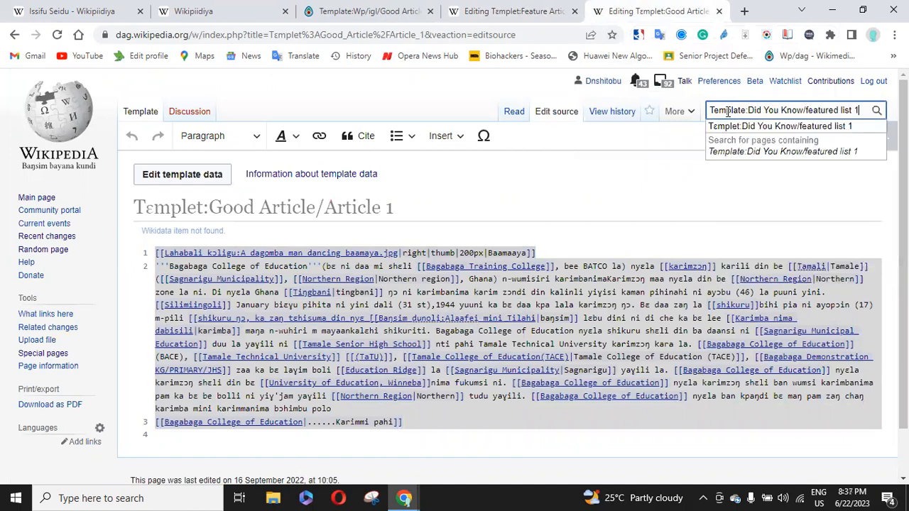
click(832, 131)
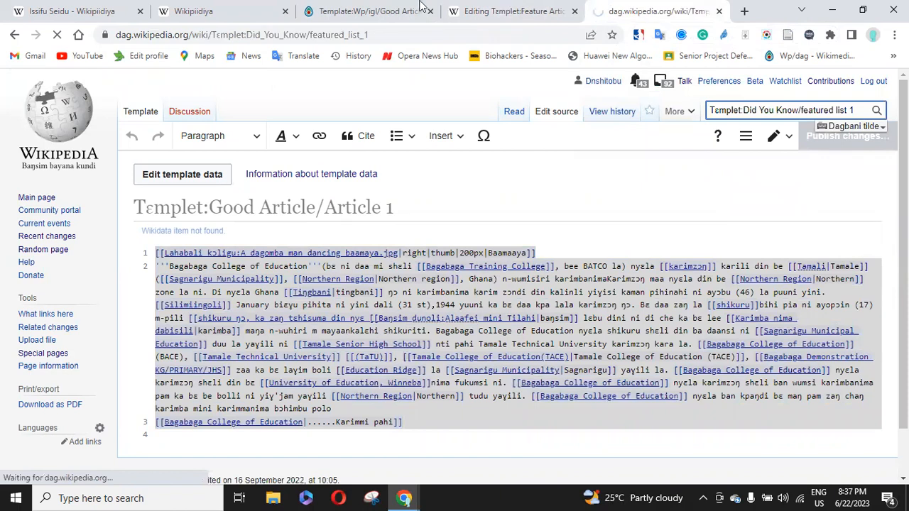
Search Wikimedia Incubator for "Template:Did You Know/featured list 1" and start creating its Wp/igl page.
click(384, 10)
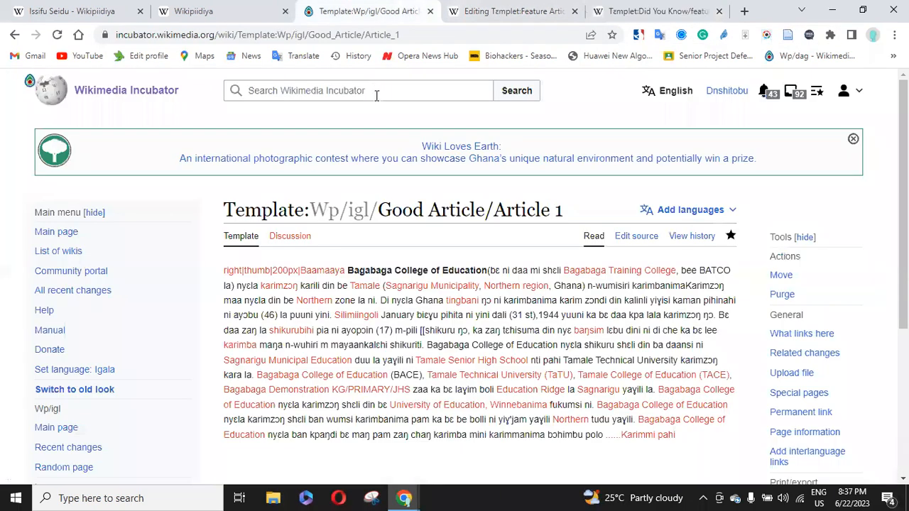
click(378, 97)
text(Te)
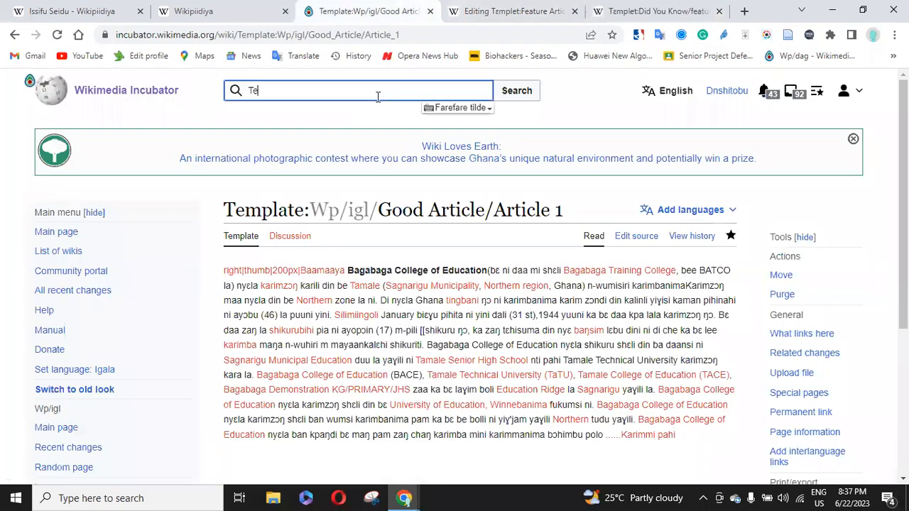
text(mplate)
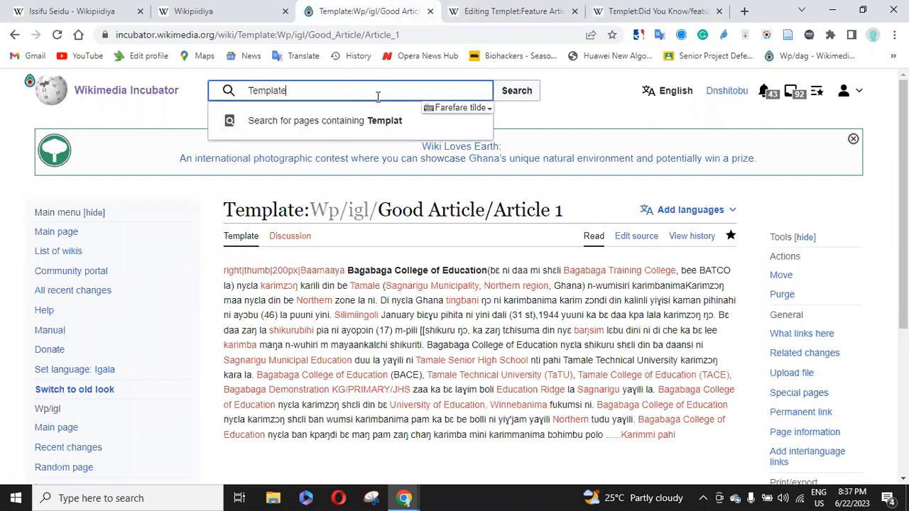
text(:)
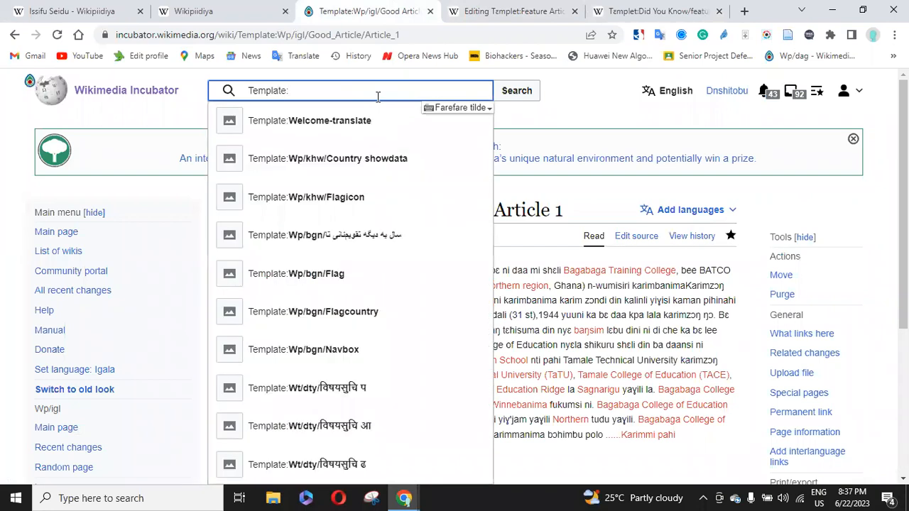
text(Did You Know/featured list 1)
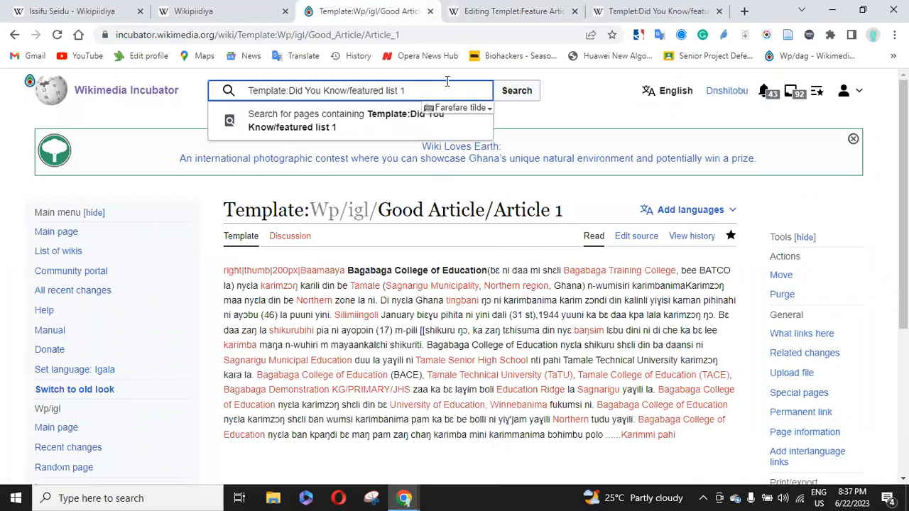
click(517, 93)
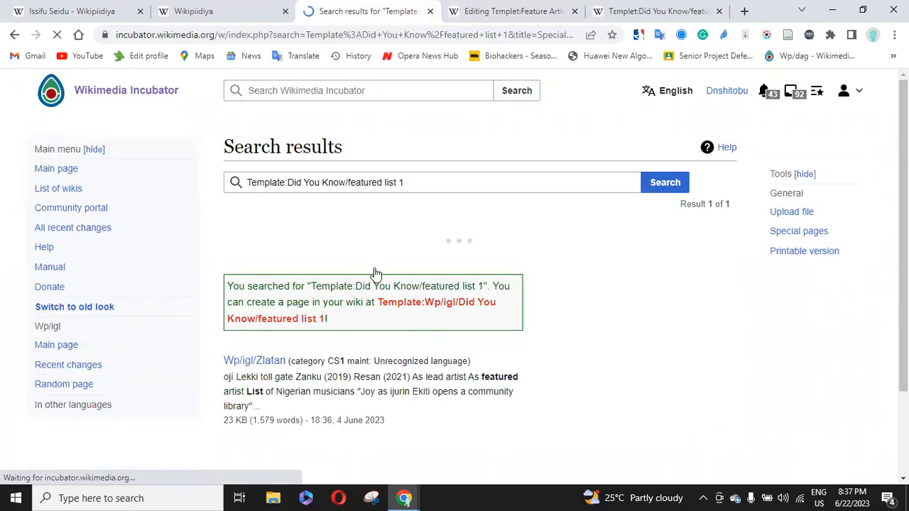
click(429, 306)
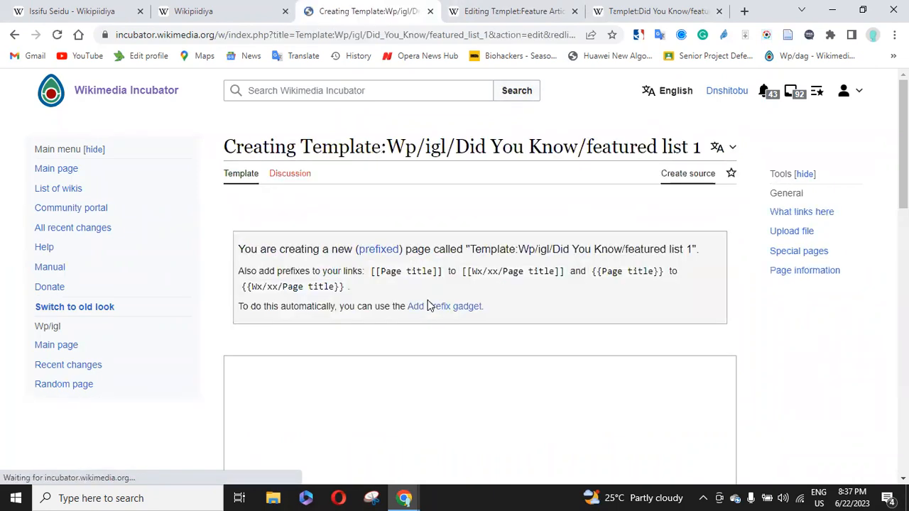
Open the source of the Dagbani Did You Know/featured list 1 template and copy all of it.
click(630, 9)
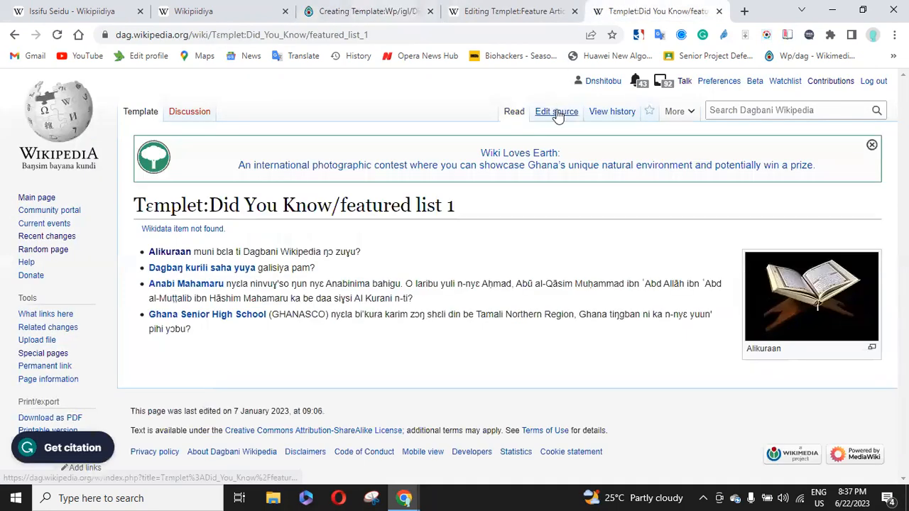
click(557, 114)
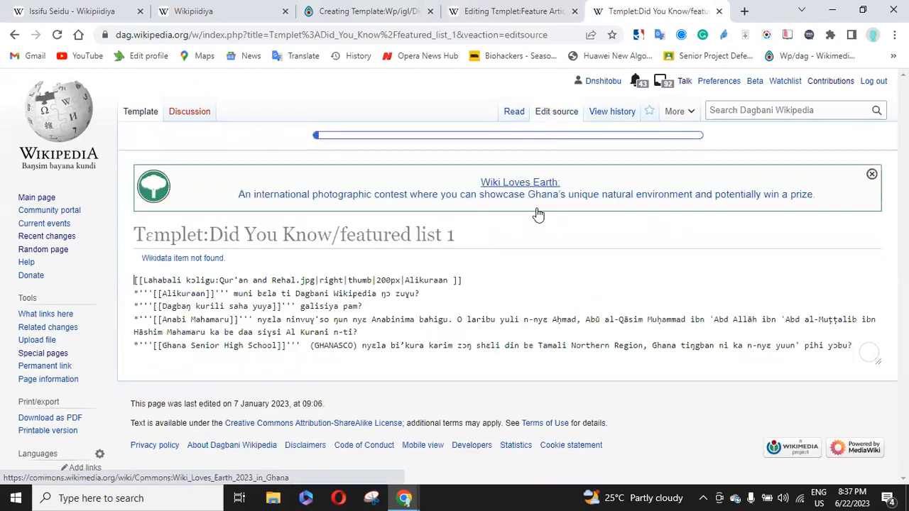
click(498, 320)
key(ctrl+a)
key(ctrl+c)
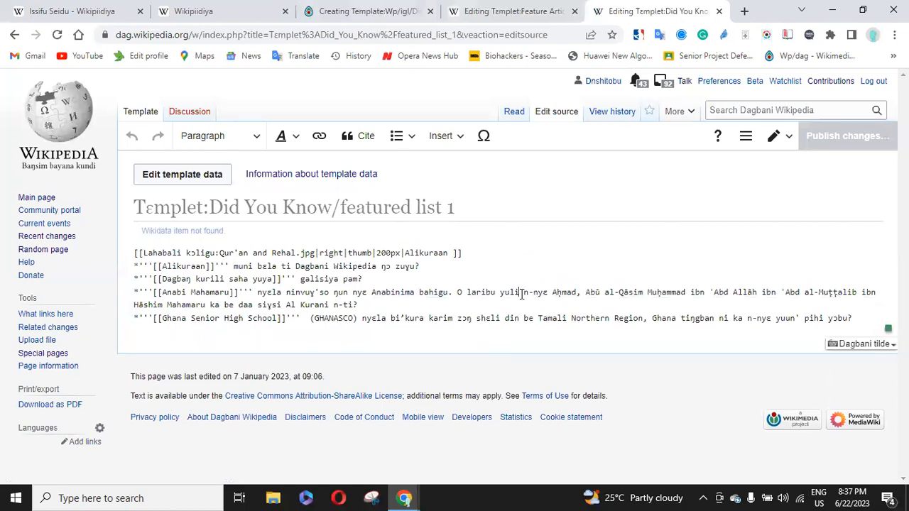
key(ctrl+a)
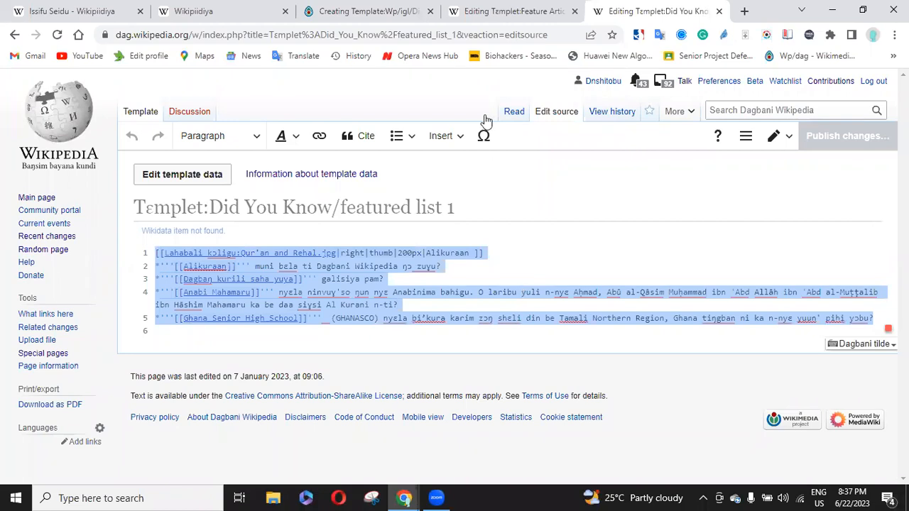
click(509, 60)
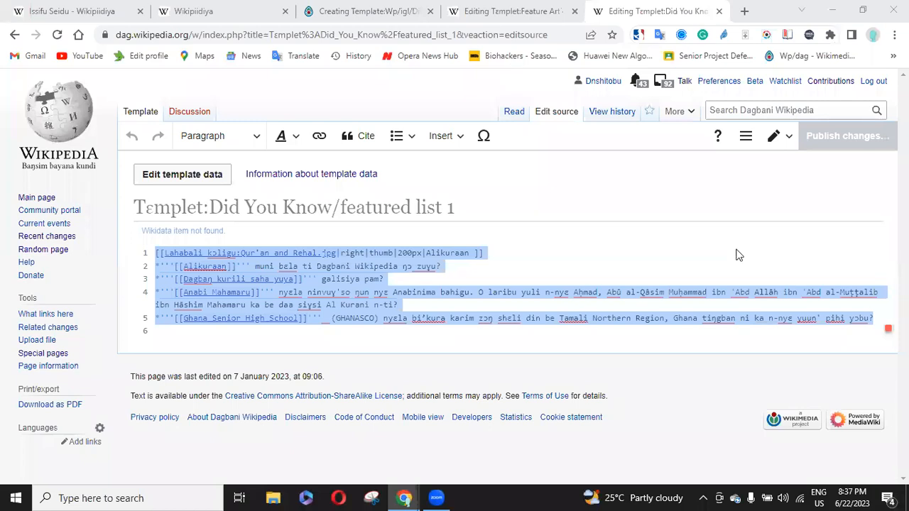
Paste the copied Dagbani source into the new Igala Did You Know/featured list 1 template page on Wikimedia Incubator.
click(348, 8)
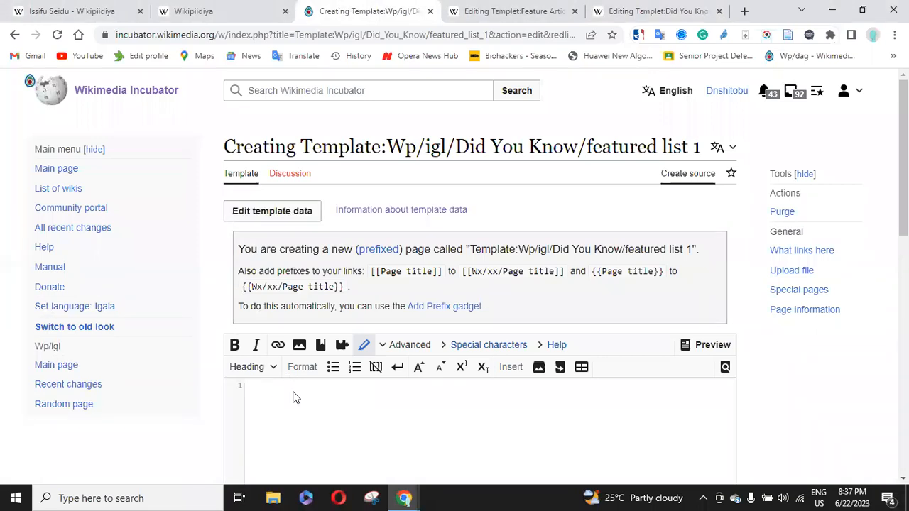
key(ctrl+v)
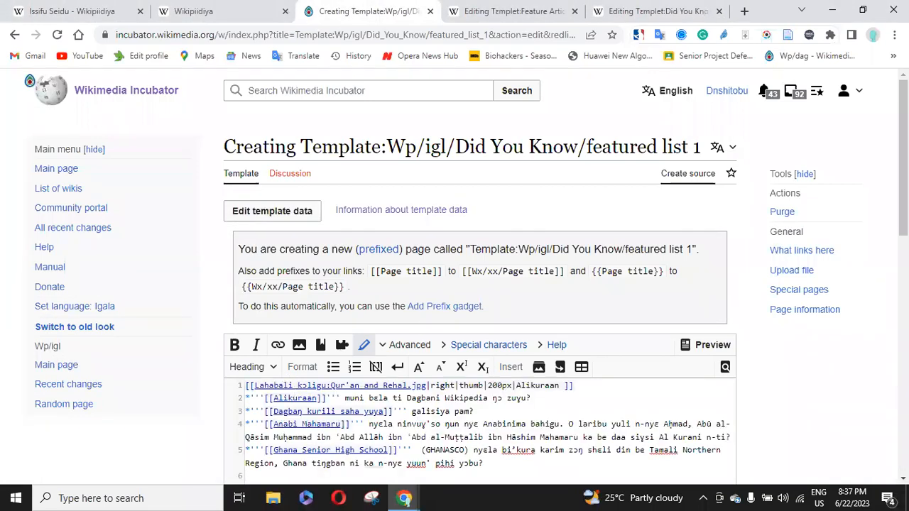
scroll(480, 284, down, 2)
scroll(480, 284, down, 3)
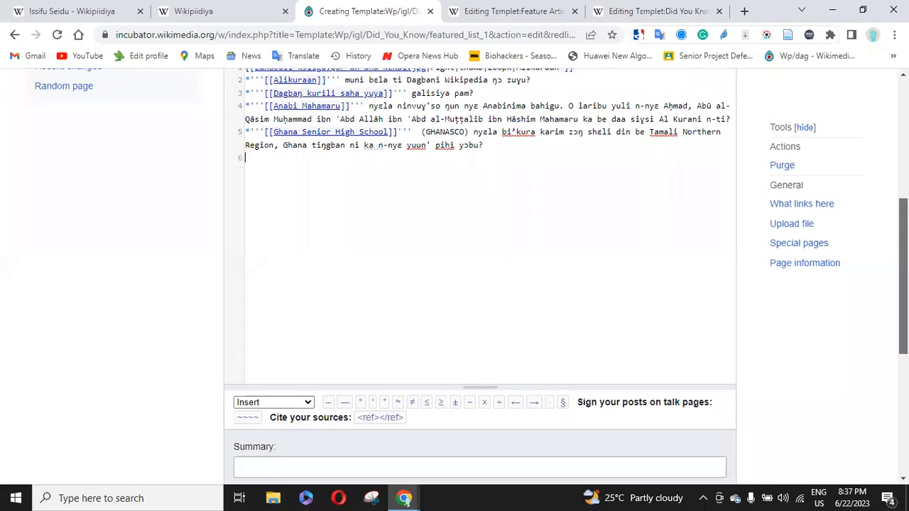
Publish the new Igala Did You Know/featured list 1 template with the edit summary "created a template".
scroll(514, 405, down, 1)
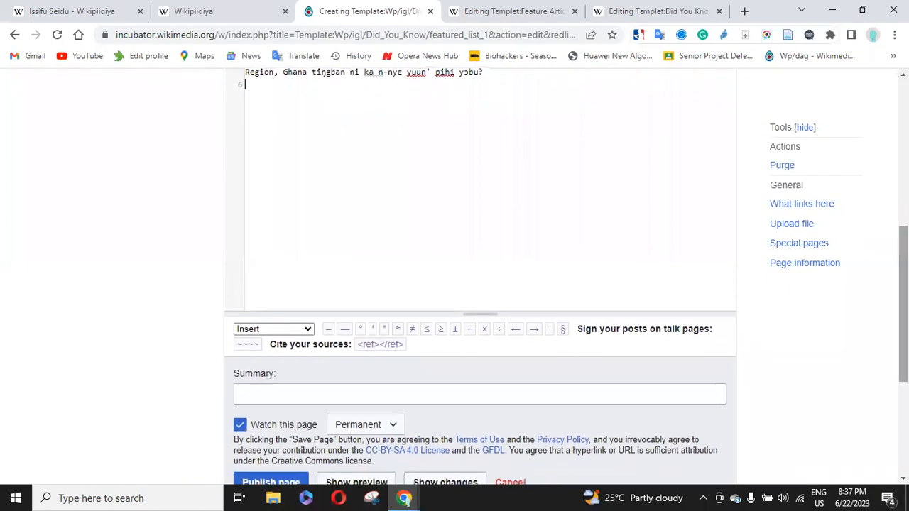
click(521, 396)
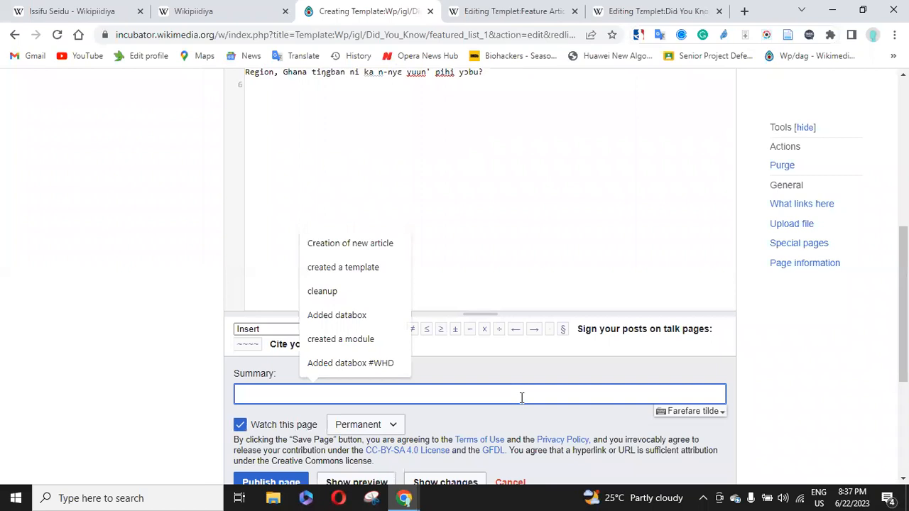
click(341, 270)
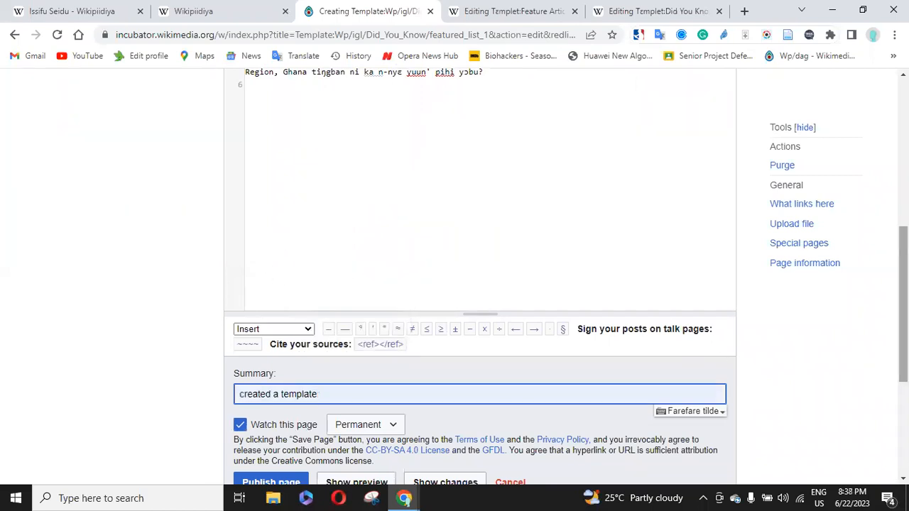
scroll(491, 396, down, 2)
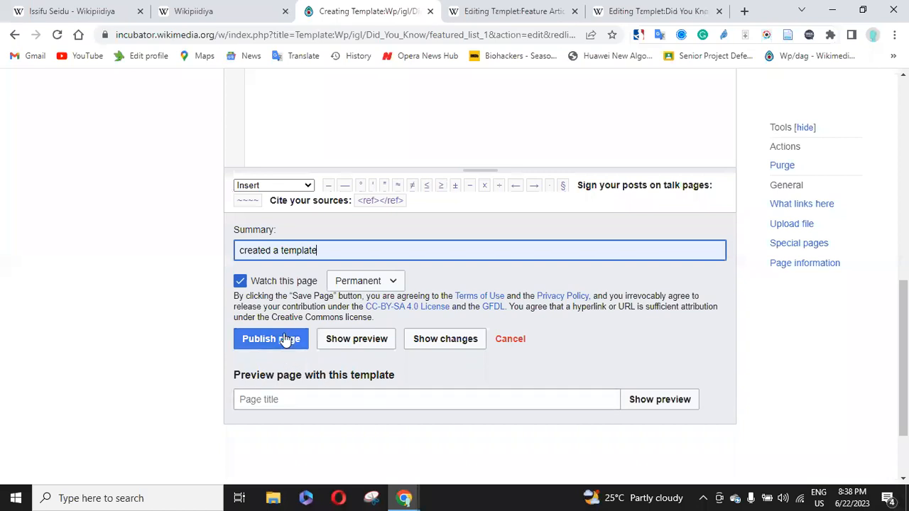
click(285, 340)
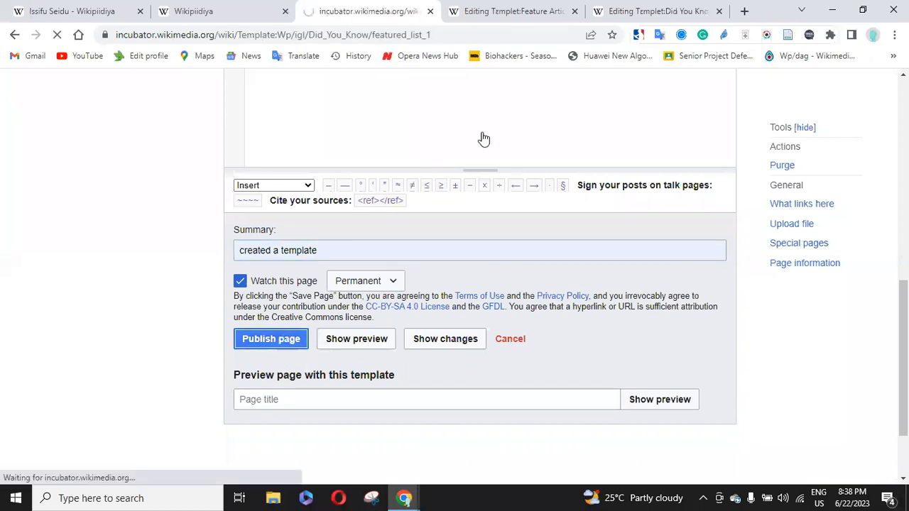
Copy the nested template name "Featured Image/Image 1" from the source of the Dagbani Feature Articles All template.
click(514, 11)
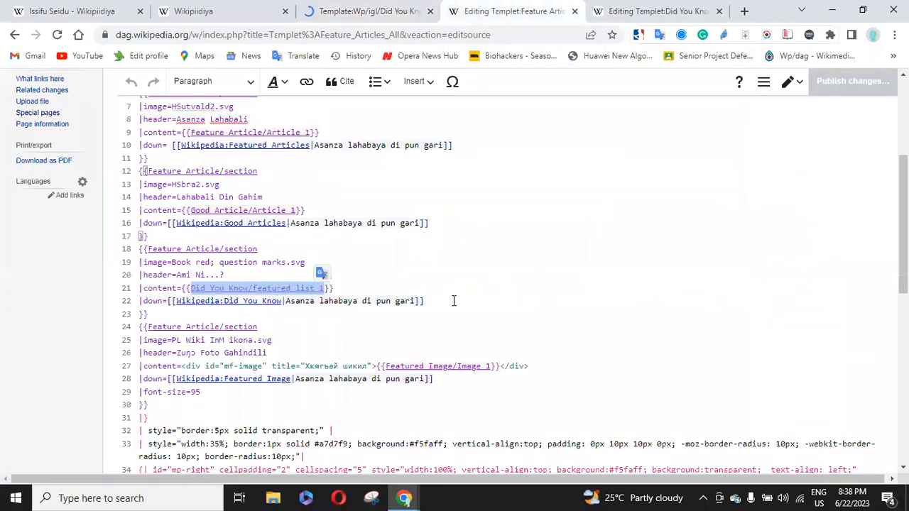
scroll(454, 270, up, 3)
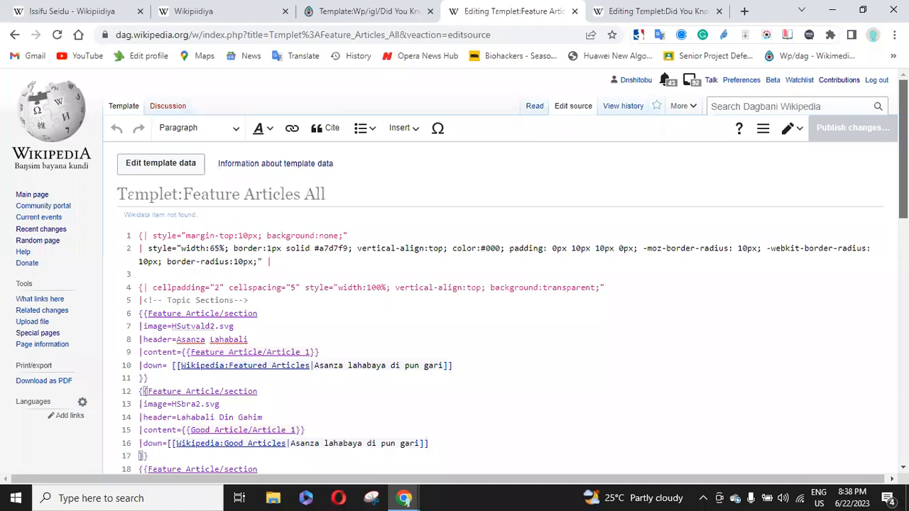
scroll(455, 284, down, 5)
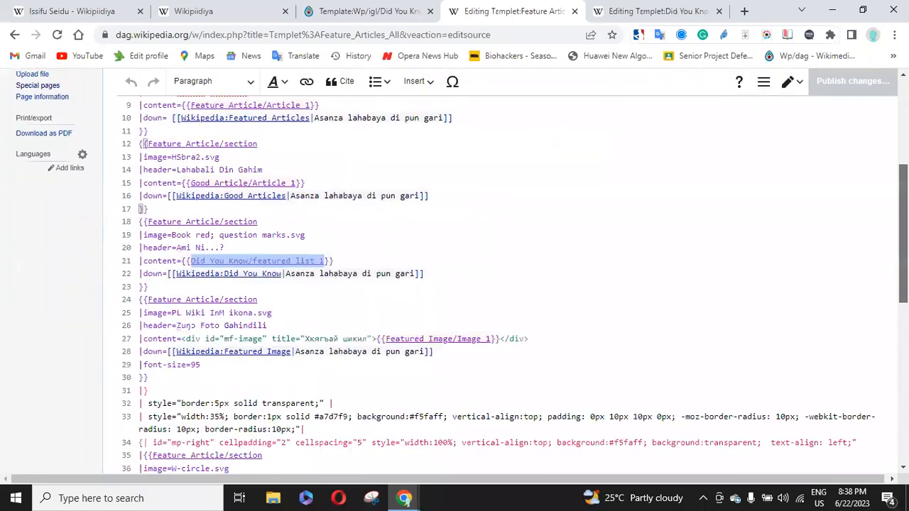
scroll(570, 227, down, 2)
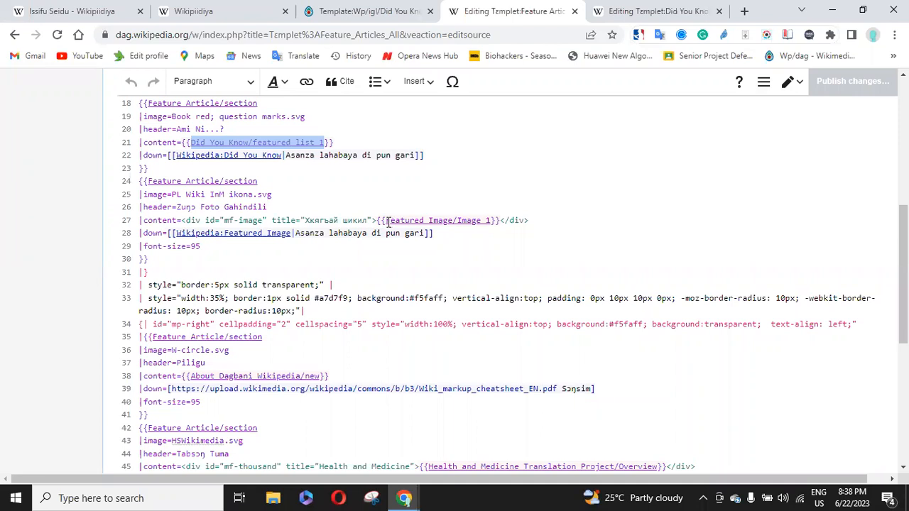
drag(387, 222, 491, 221)
key(ctrl+c)
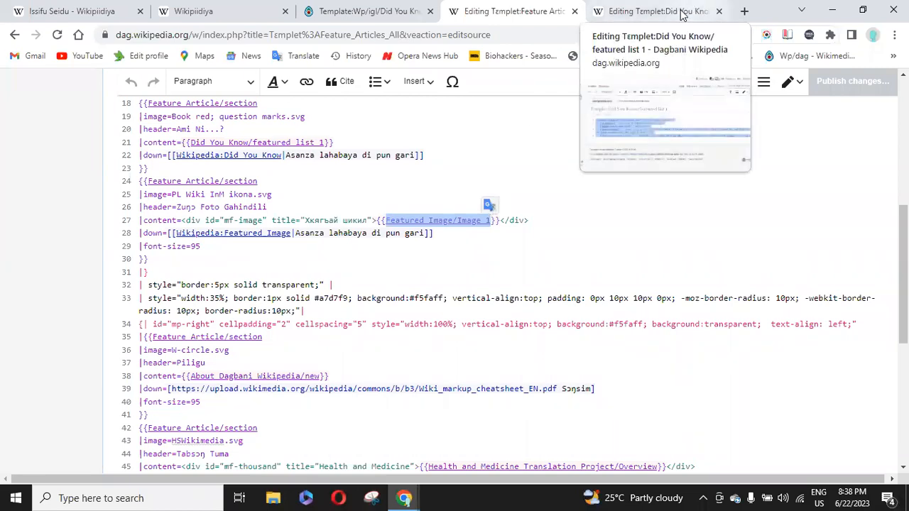
Find "Template:Featured Image/Image 1" on Dagbani Wikipedia and open its source for editing.
click(680, 15)
click(748, 111)
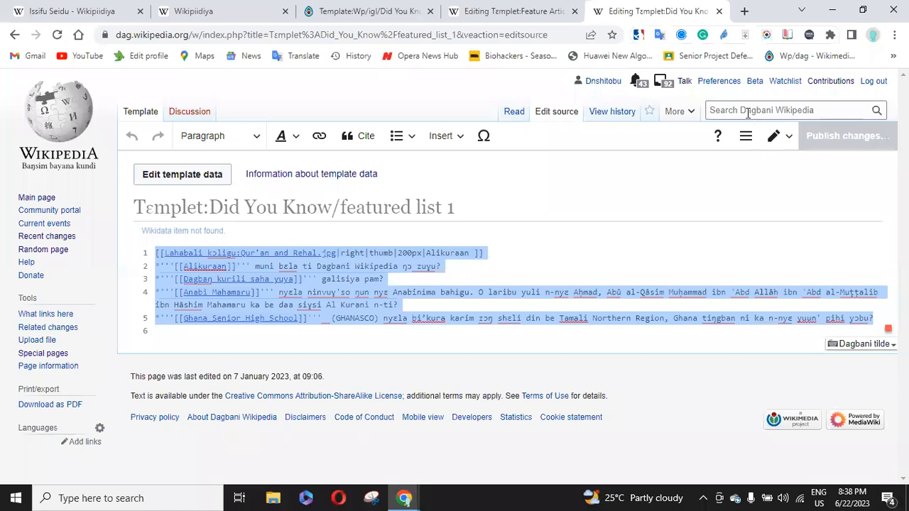
text(Templa)
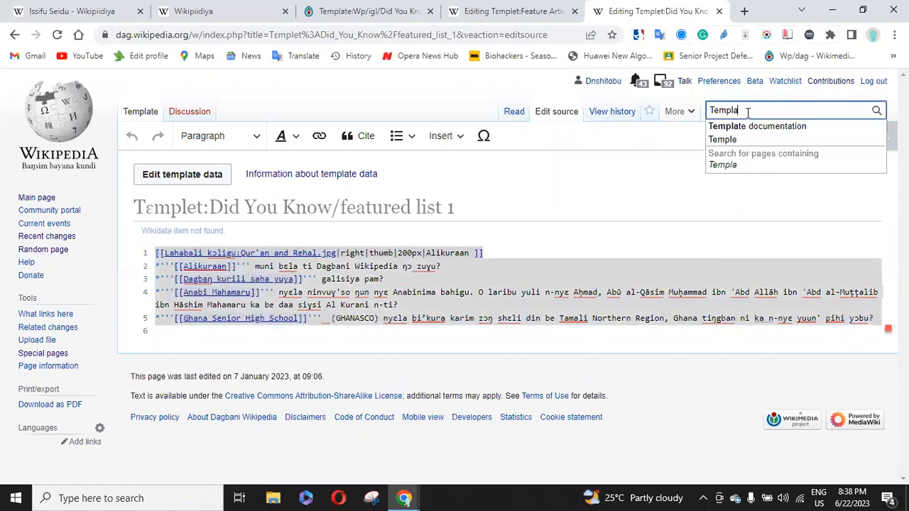
text(te:)
key(ctrl+v)
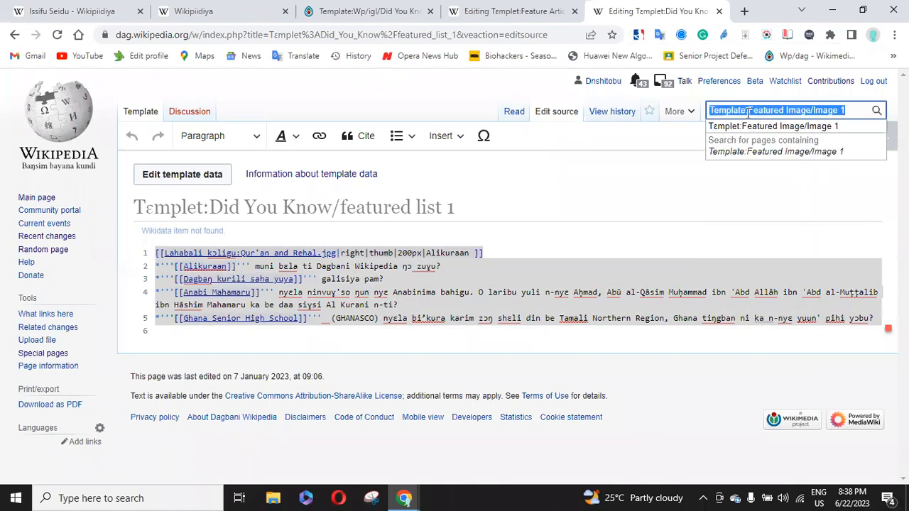
click(813, 128)
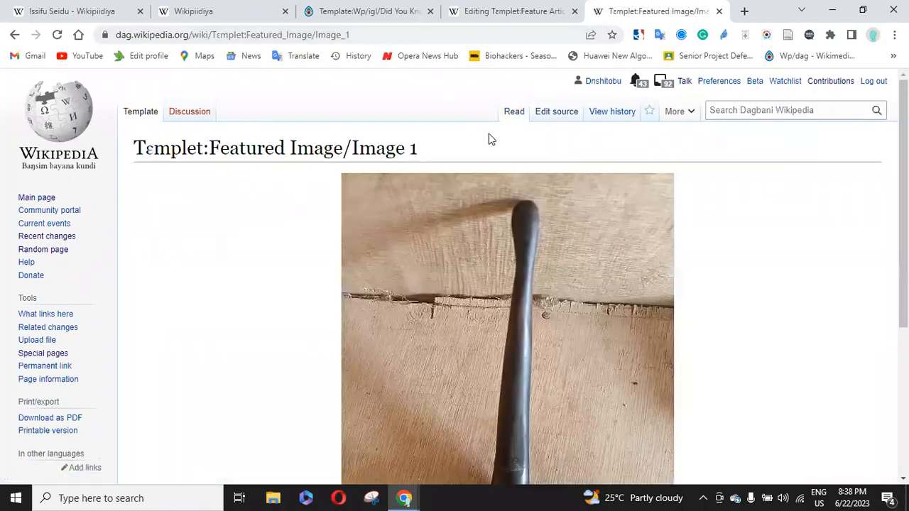
click(557, 119)
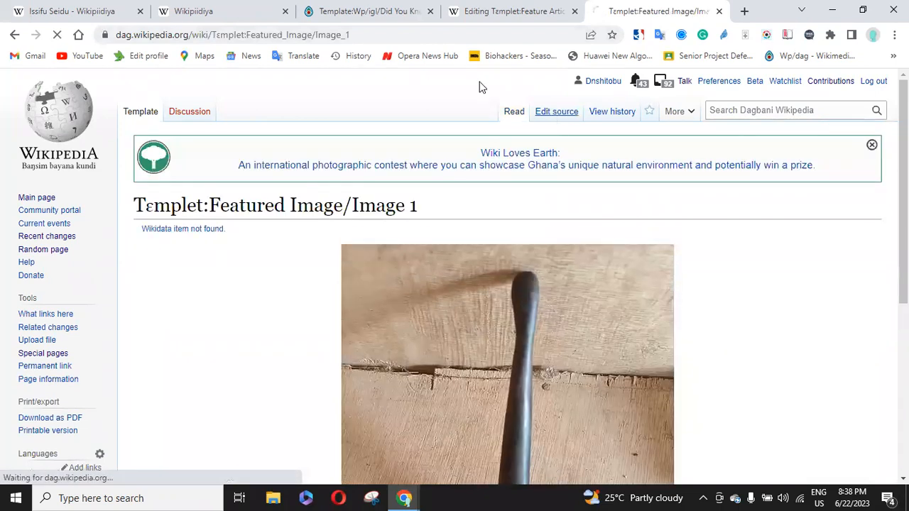
Start creating the Wp/igl page for "Template:Featured Image/Image 1" on Wikimedia Incubator and return to the Dagbani template's source.
click(348, 13)
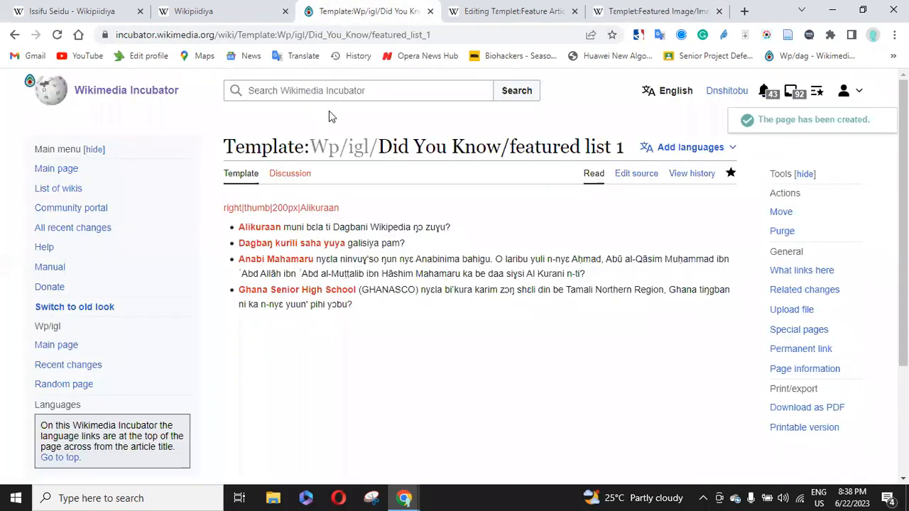
click(365, 94)
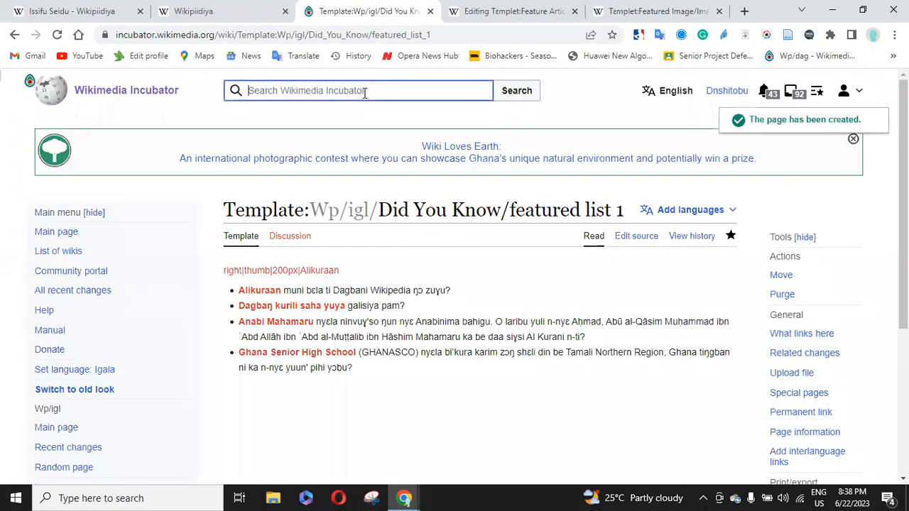
text(Template:Featured Image/Image 1)
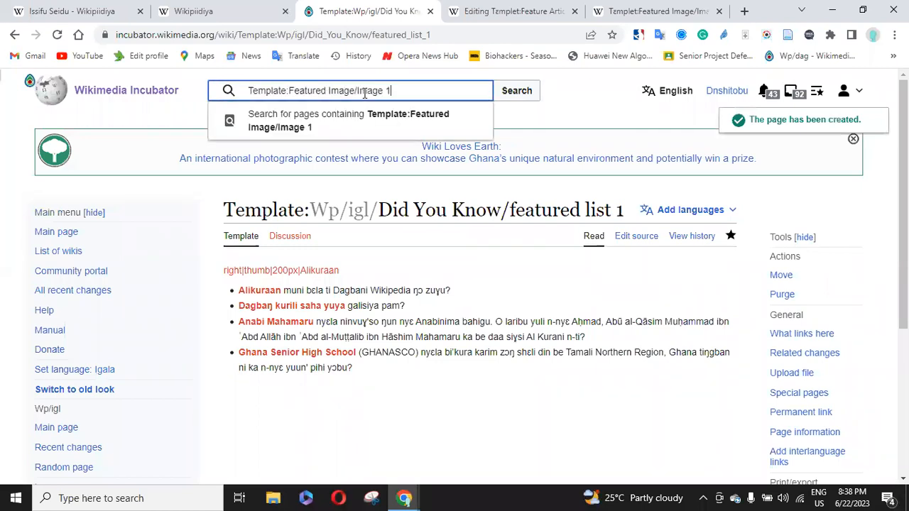
click(510, 97)
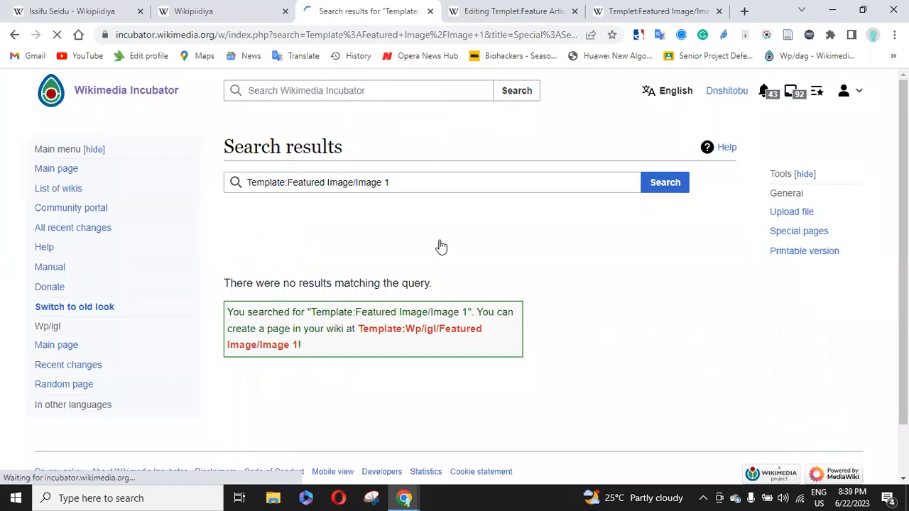
click(429, 335)
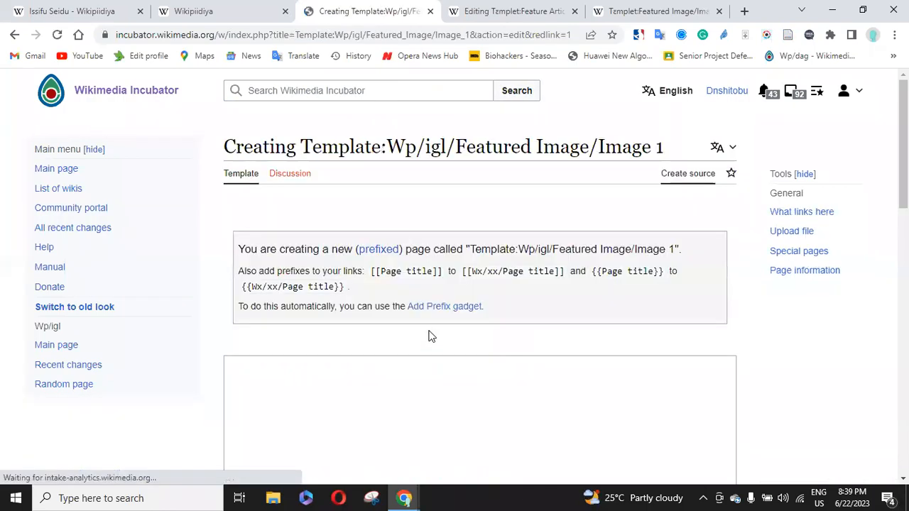
click(647, 10)
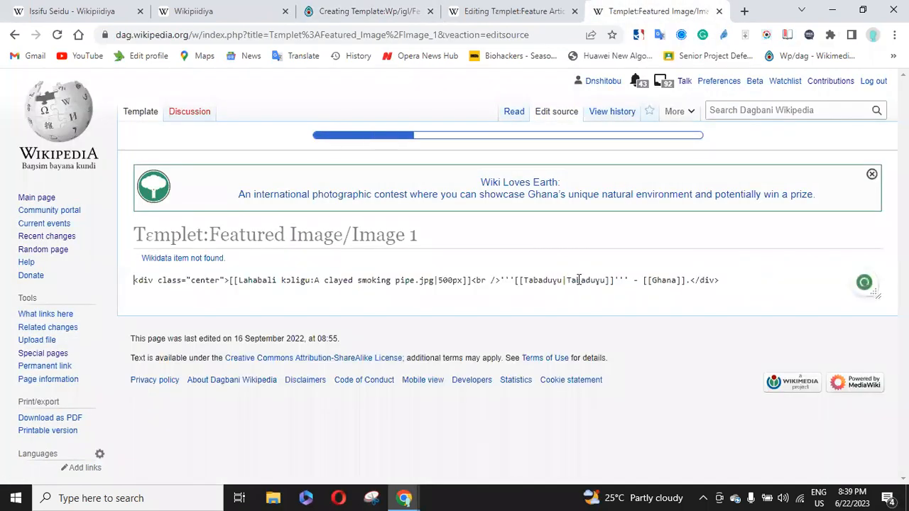
click(579, 283)
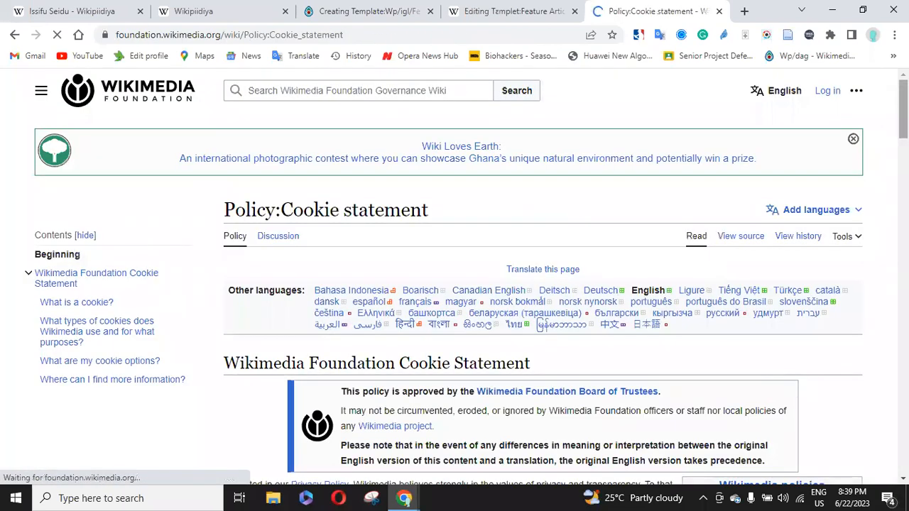
scroll(454, 284, down, 5)
scroll(479, 169, up, 5)
click(8, 39)
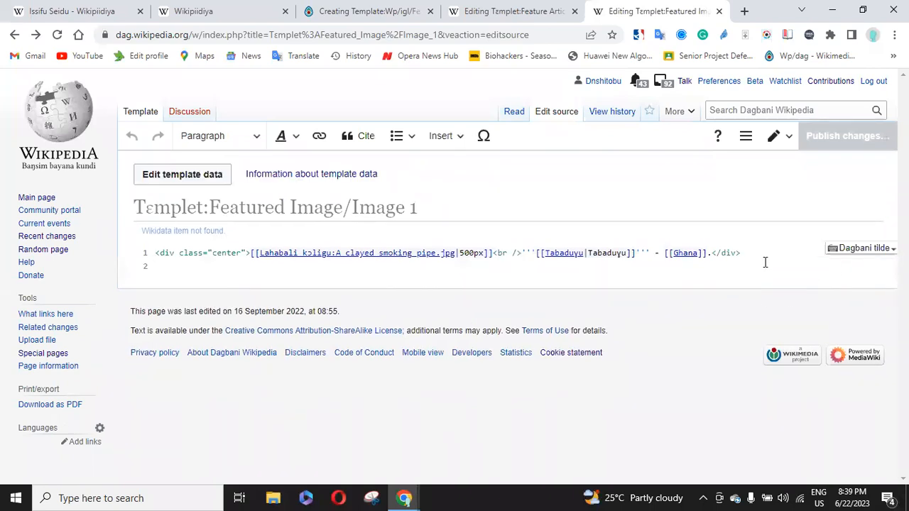
Copy the whole source of the Dagbani Featured Image/Image 1 template into the new Igala template page on Wikimedia Incubator.
click(766, 263)
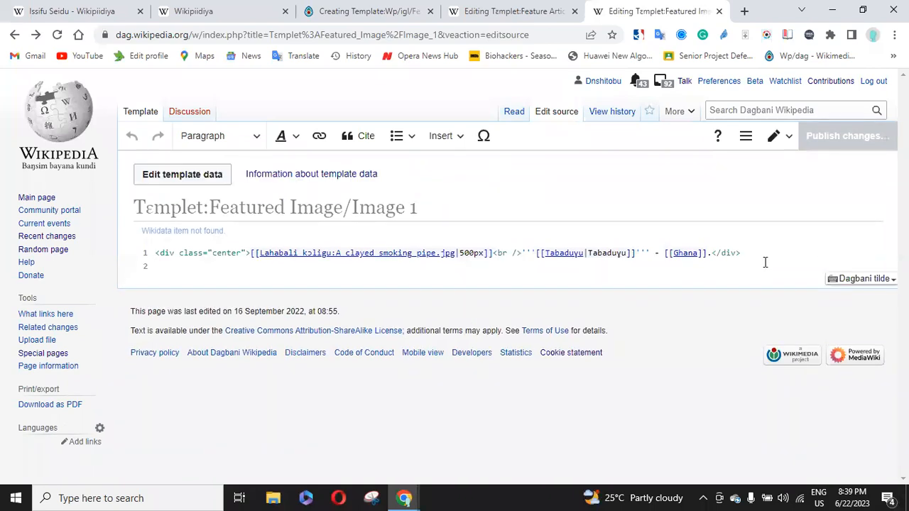
key(ctrl+a)
key(ctrl+c)
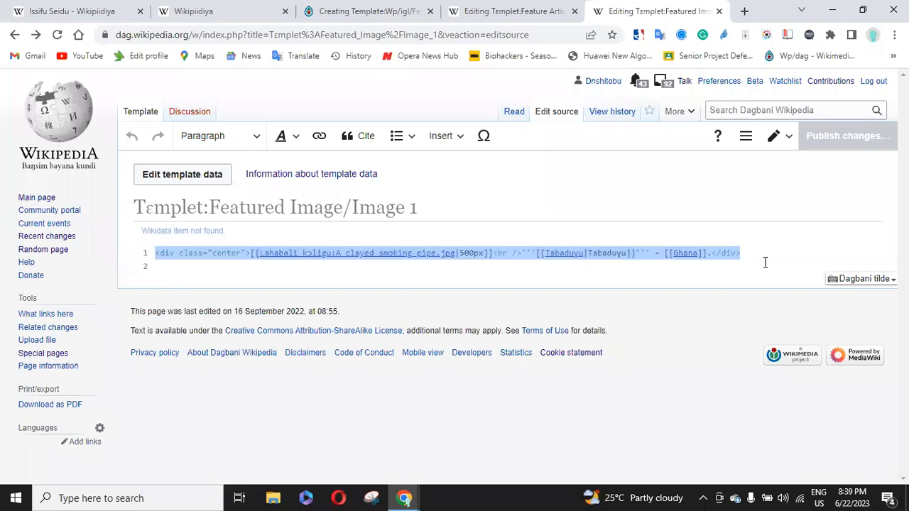
click(396, 10)
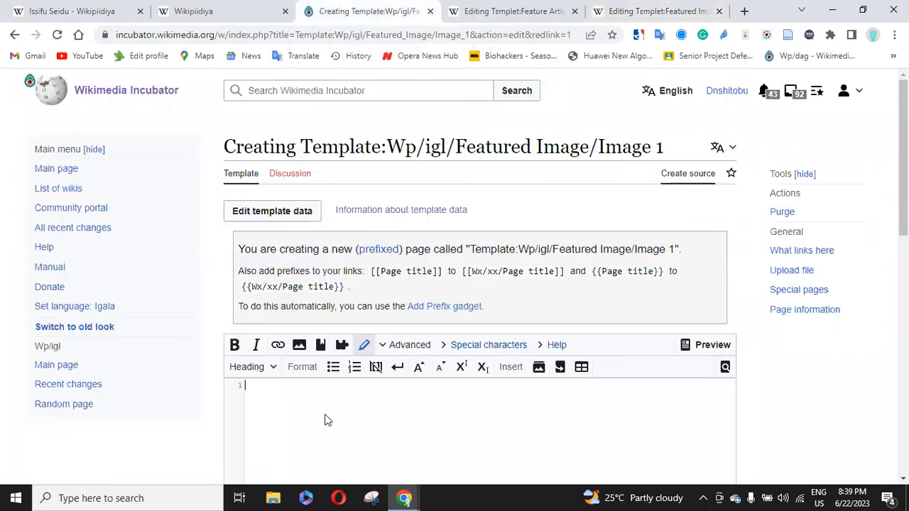
key(ctrl+v)
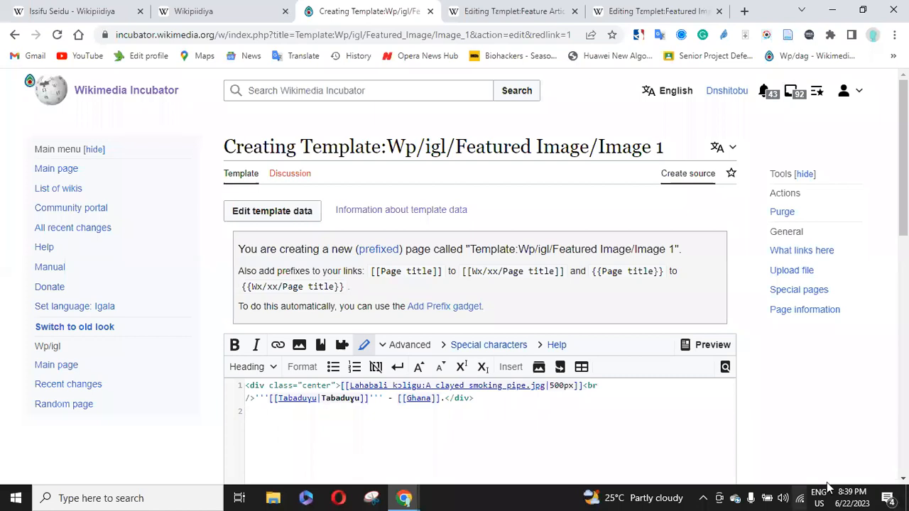
Publish the new Igala Featured Image/Image 1 template with the edit summary "created a template".
scroll(480, 284, down, 2)
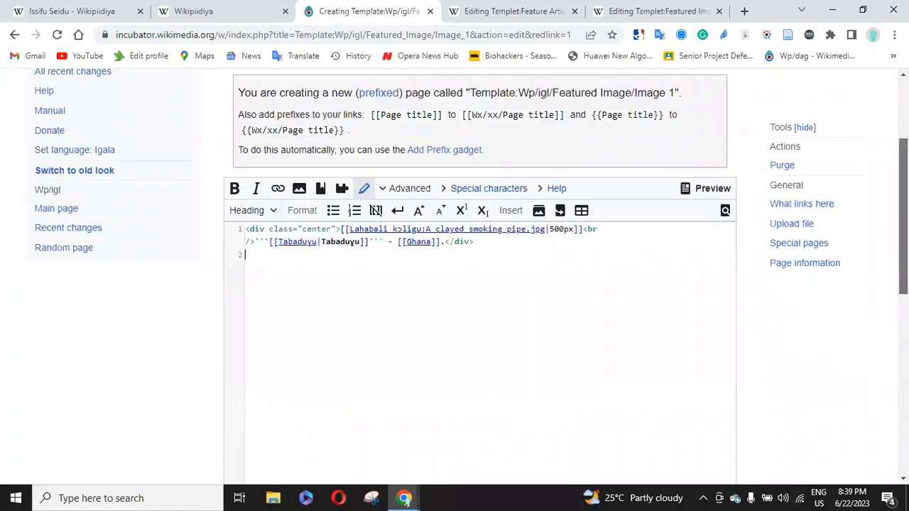
scroll(479, 284, down, 3)
scroll(480, 284, down, 1)
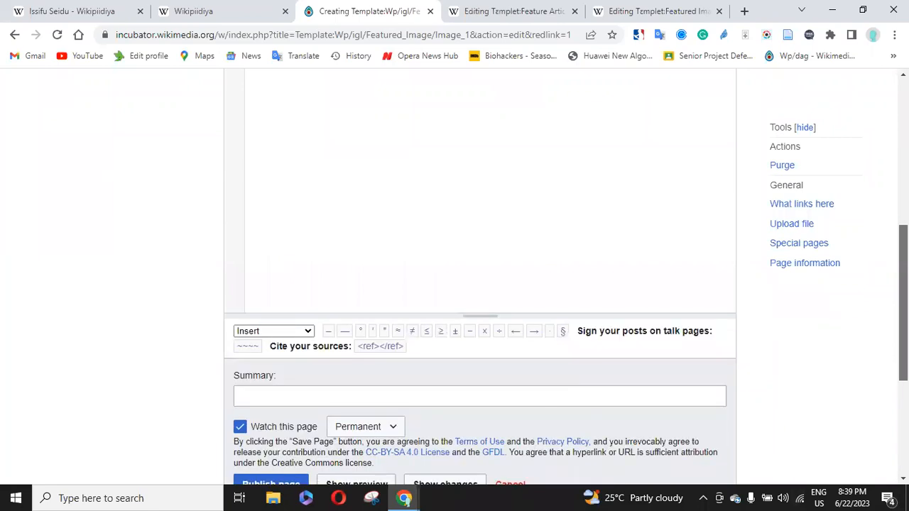
scroll(480, 285, down, 1)
scroll(547, 356, down, 1)
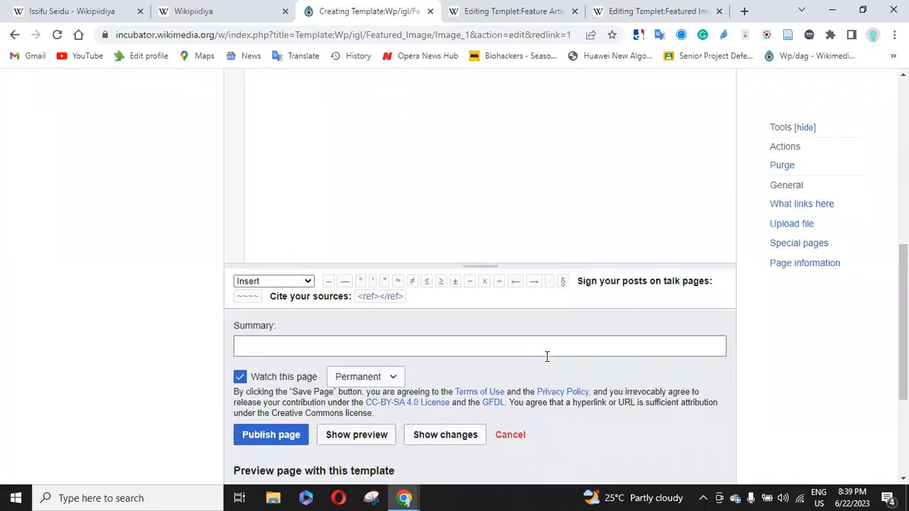
click(547, 356)
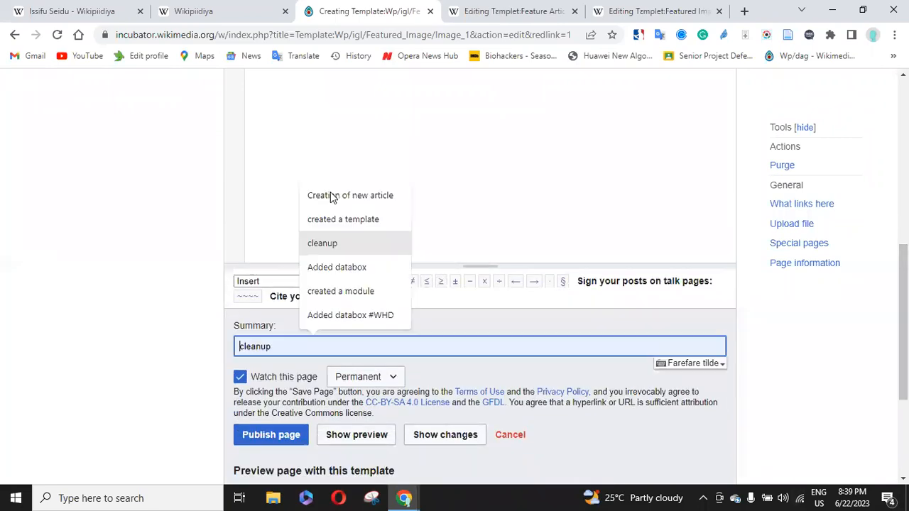
click(347, 220)
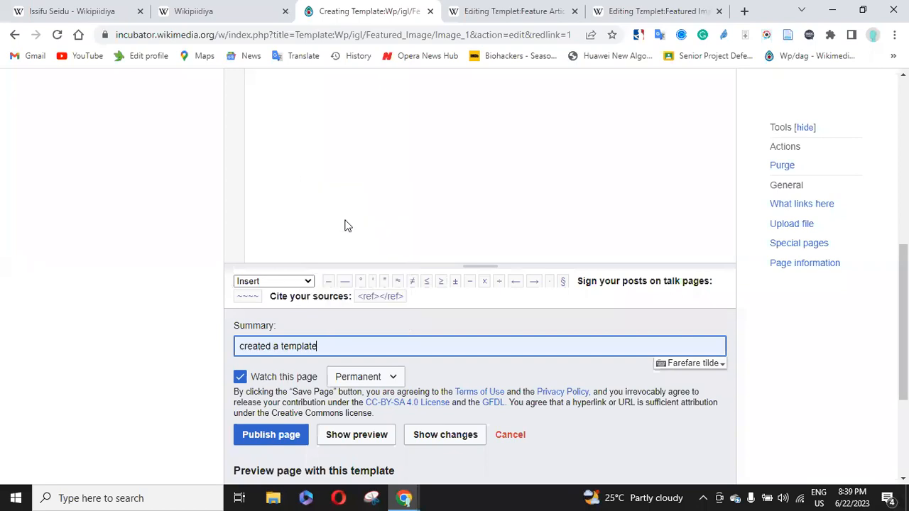
click(274, 435)
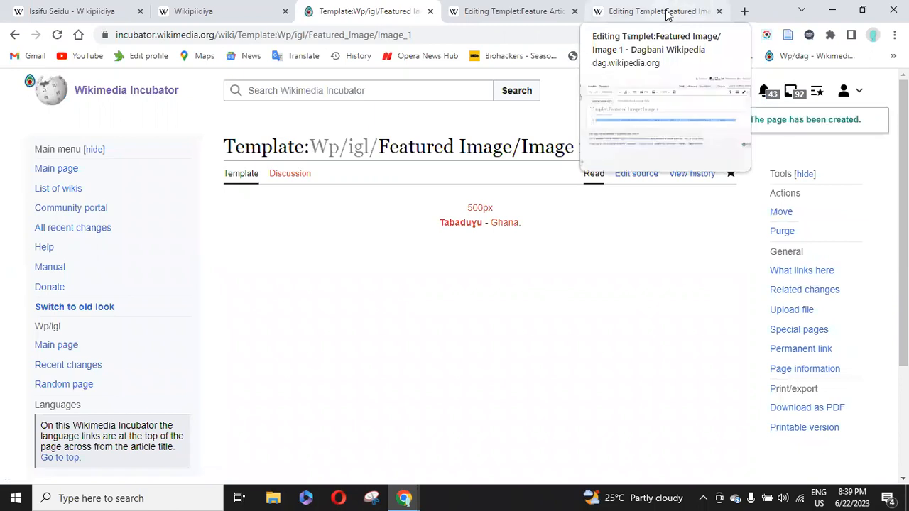
Copy the template name "About Dagbani Wikipedia/new" from the source of the Dagbani Feature Articles All template.
click(667, 14)
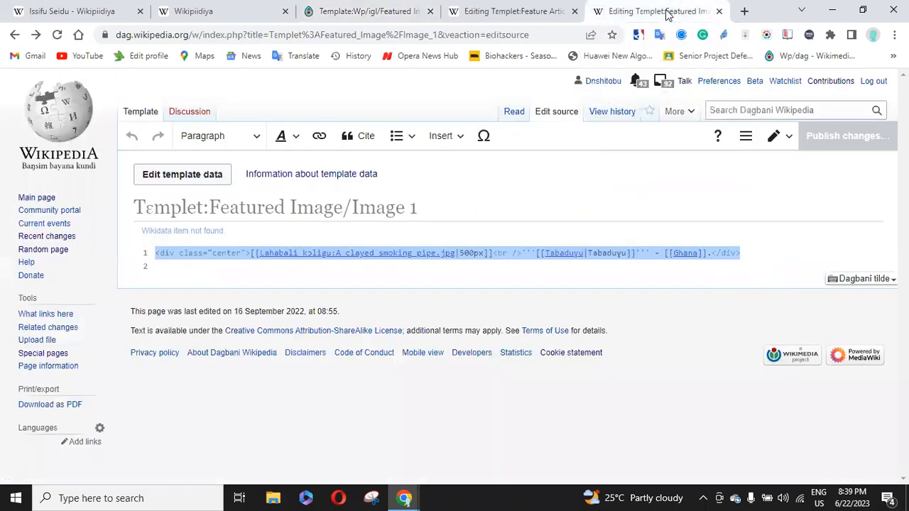
click(509, 11)
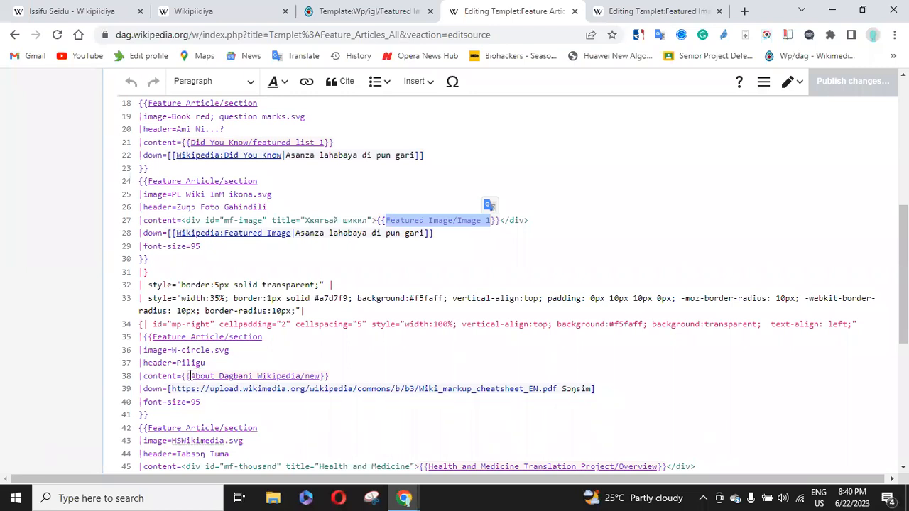
drag(191, 376, 319, 376)
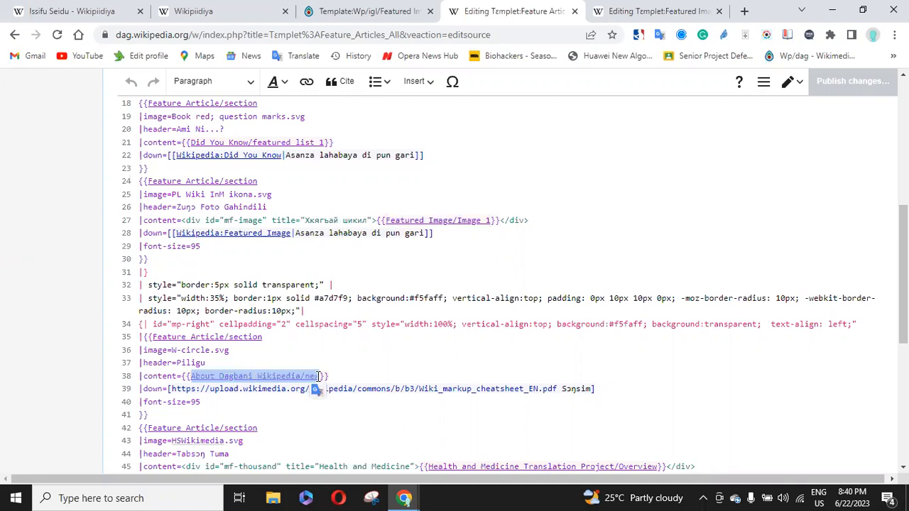
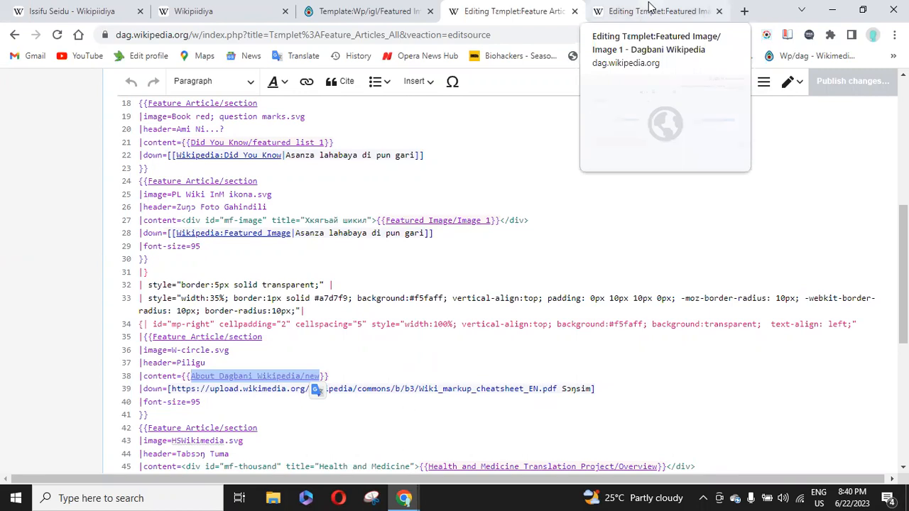
Search Dagbani Wikipedia for "Template:About Dagbani Wikipedia/new", copy that full title and open the matching template page.
click(650, 9)
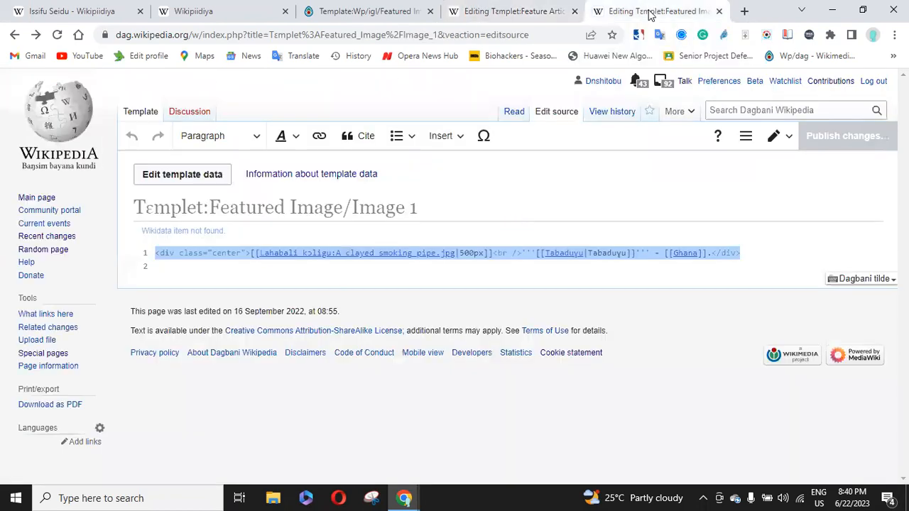
click(731, 113)
text(T)
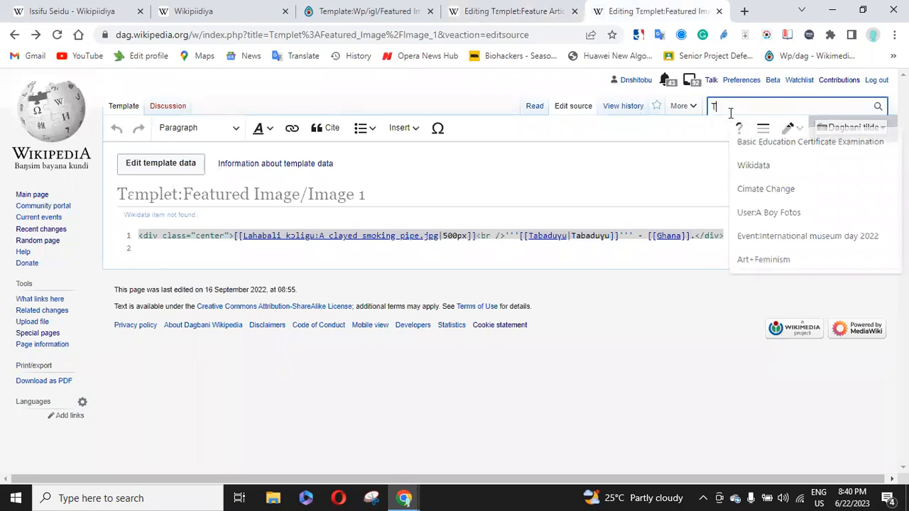
text(emplate)
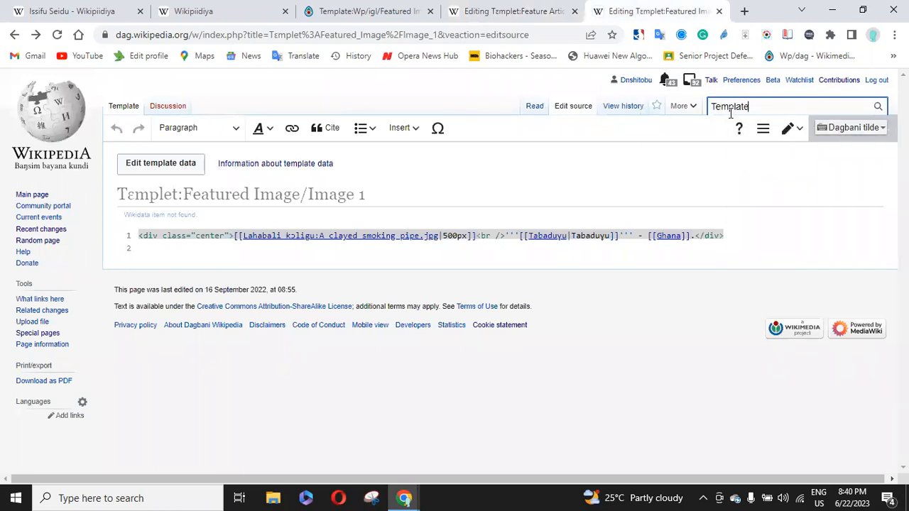
text(:About Dagbani Wikipedia/new)
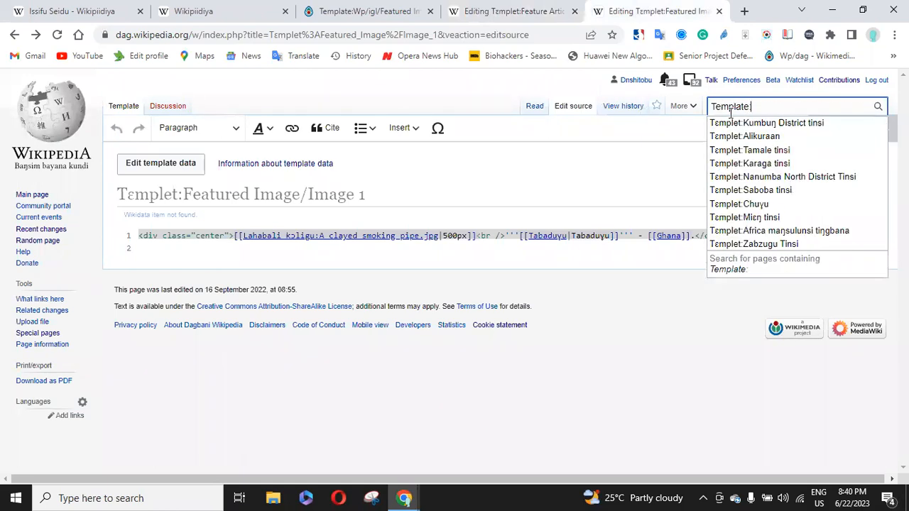
text(About Dagbani Wikipedia/new)
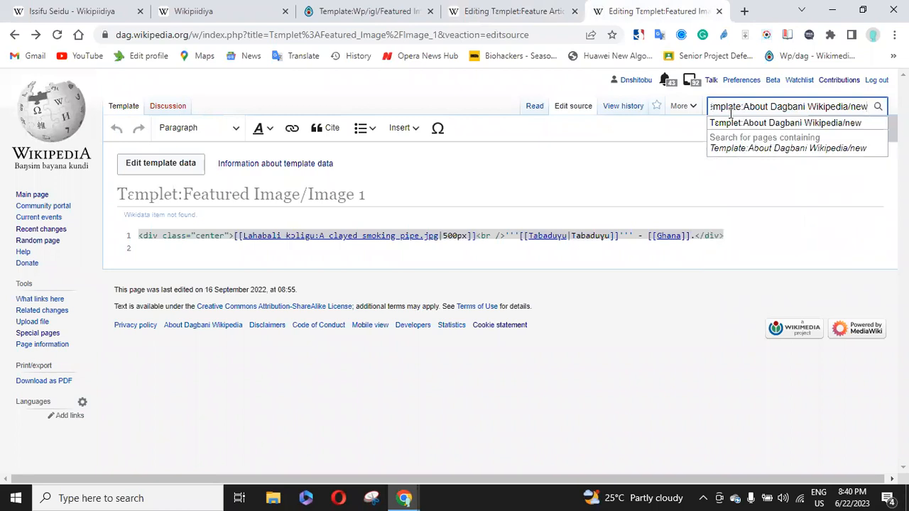
key(ctrl+a)
key(ctrl+c)
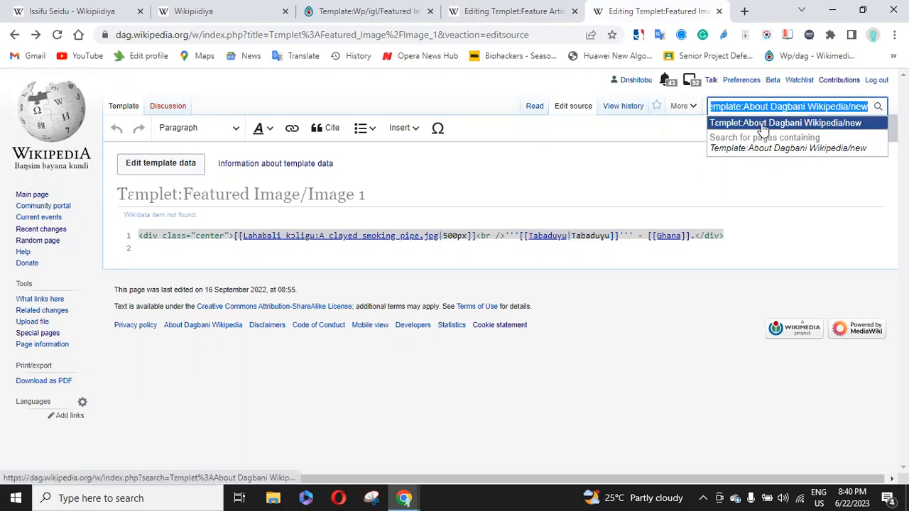
click(755, 127)
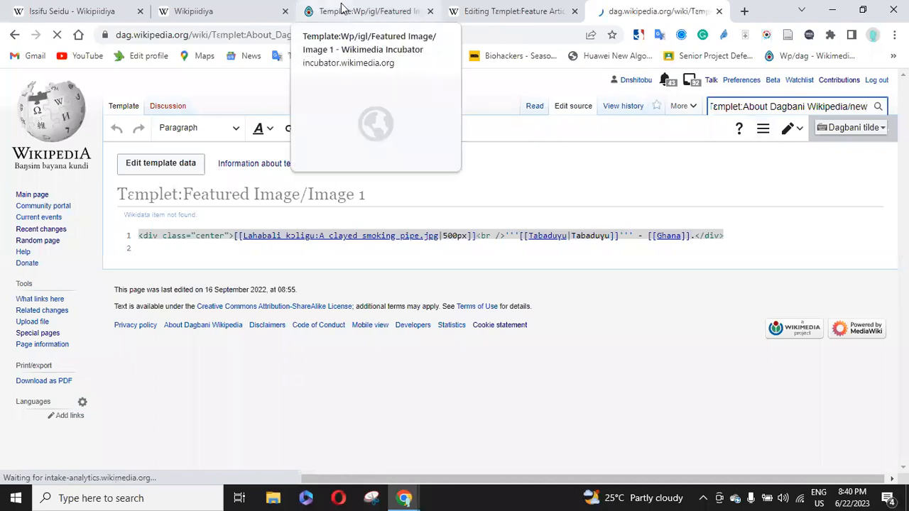
Search Wikimedia Incubator for "Template:About Dagbani Wikipedia/new" and start creating its Wp/igl page.
click(323, 8)
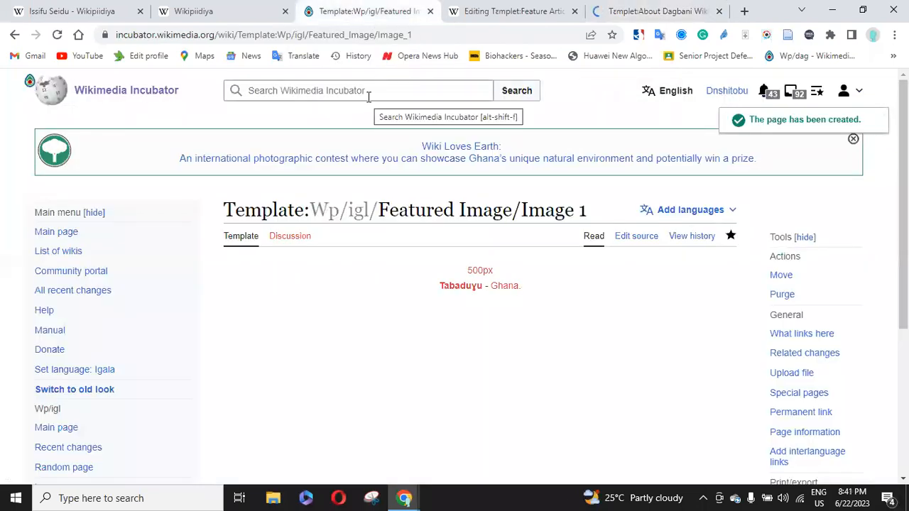
click(374, 90)
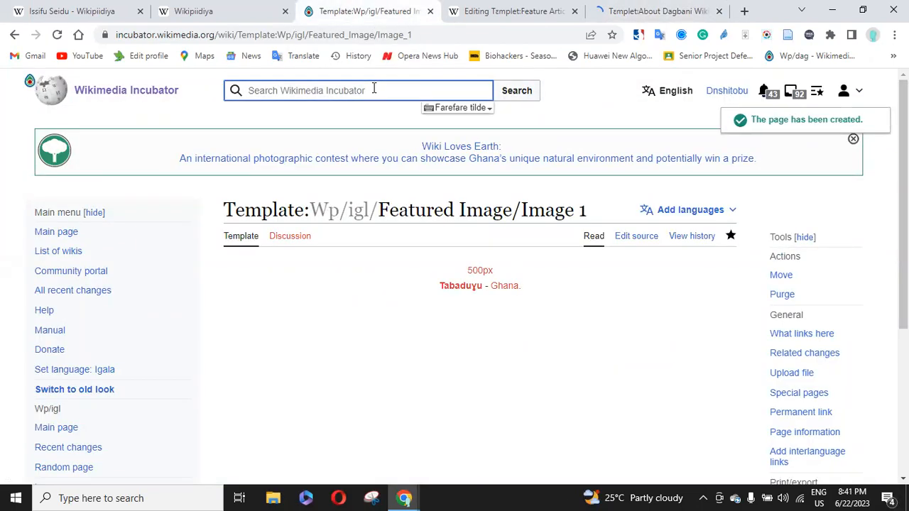
key(ctrl+v)
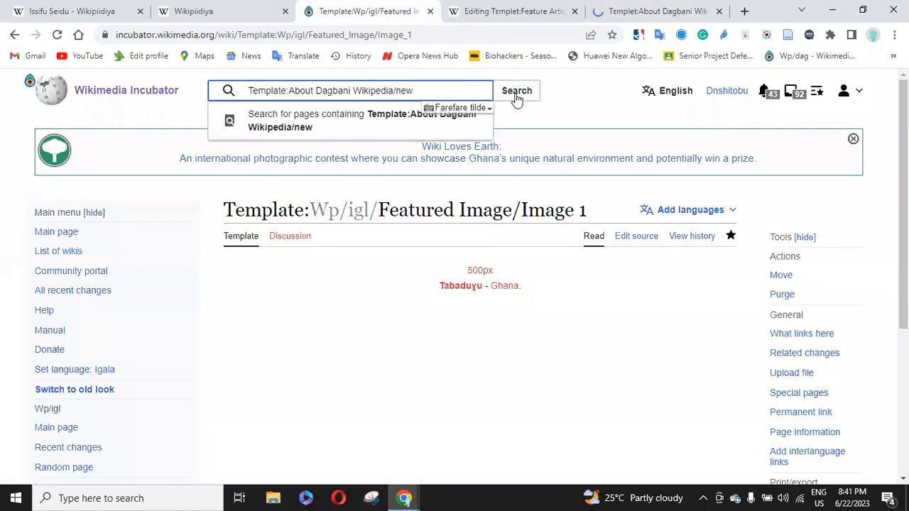
click(517, 92)
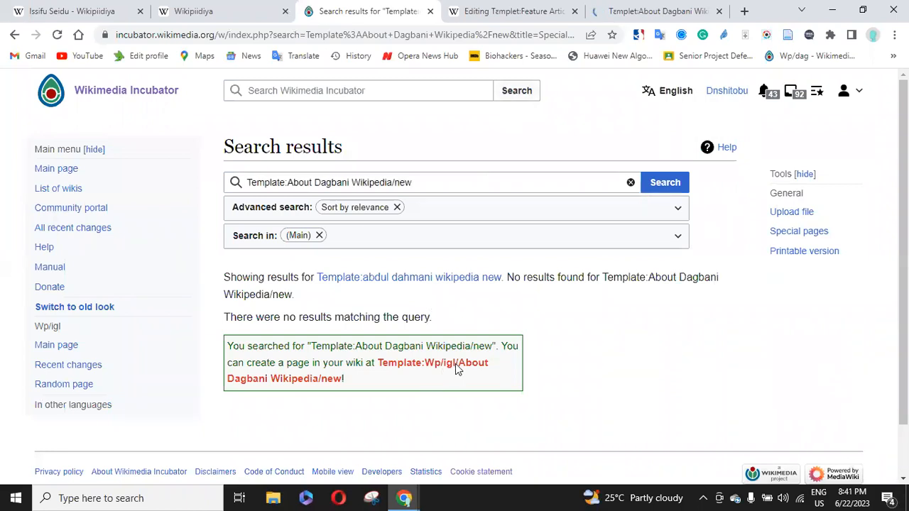
click(433, 365)
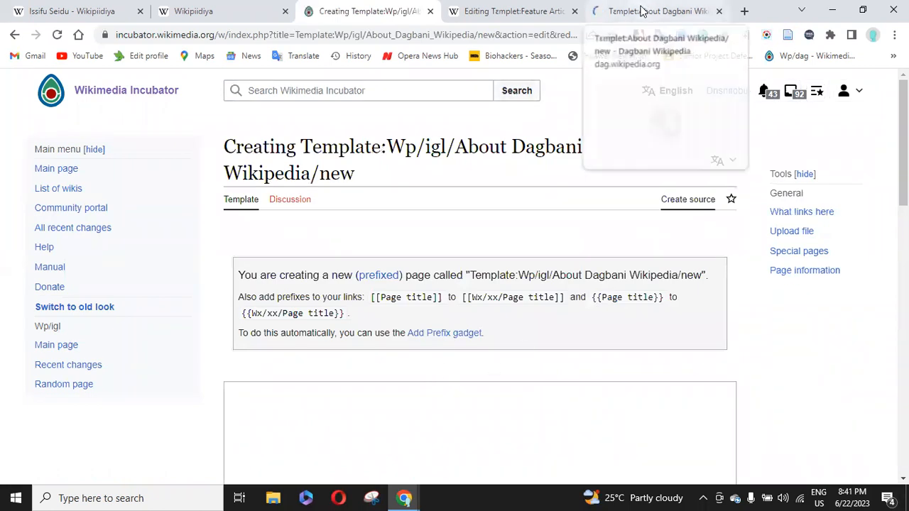
Copy the whole source of the Dagbani About Dagbani Wikipedia/new template into the new Igala template page on Wikimedia Incubator.
click(639, 12)
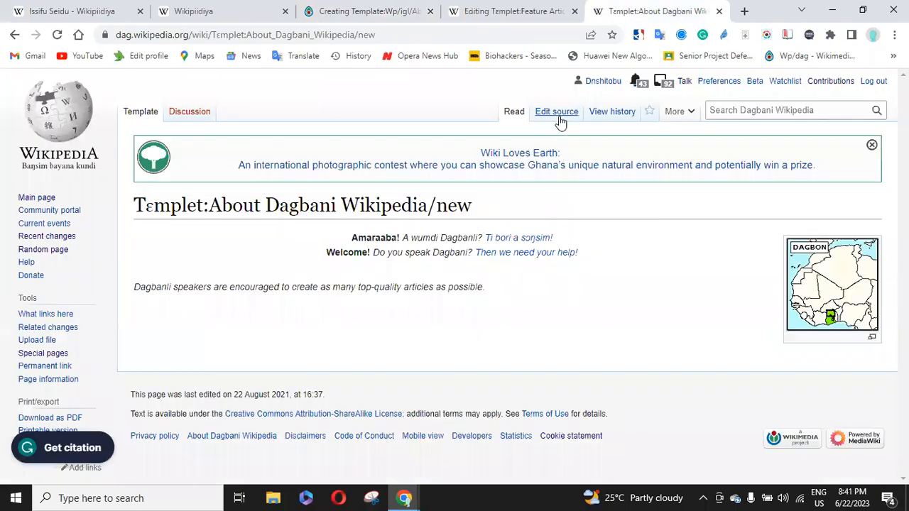
click(558, 119)
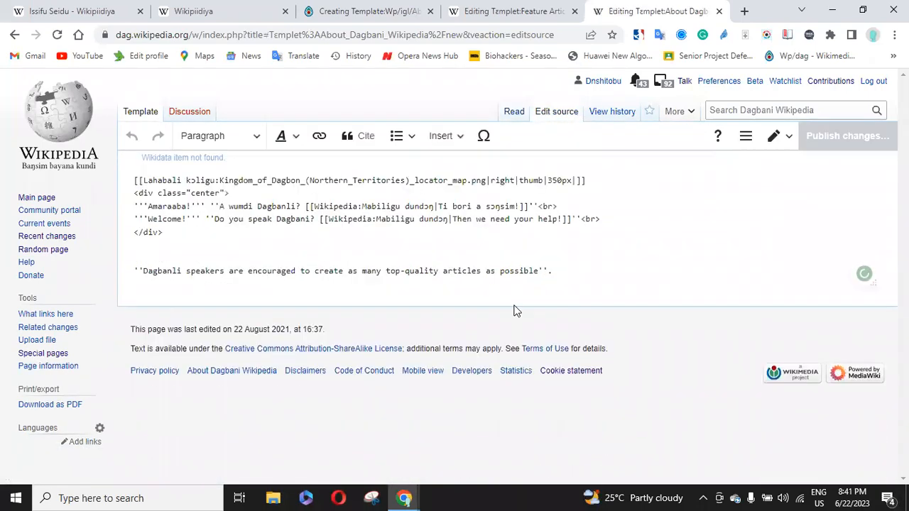
click(542, 282)
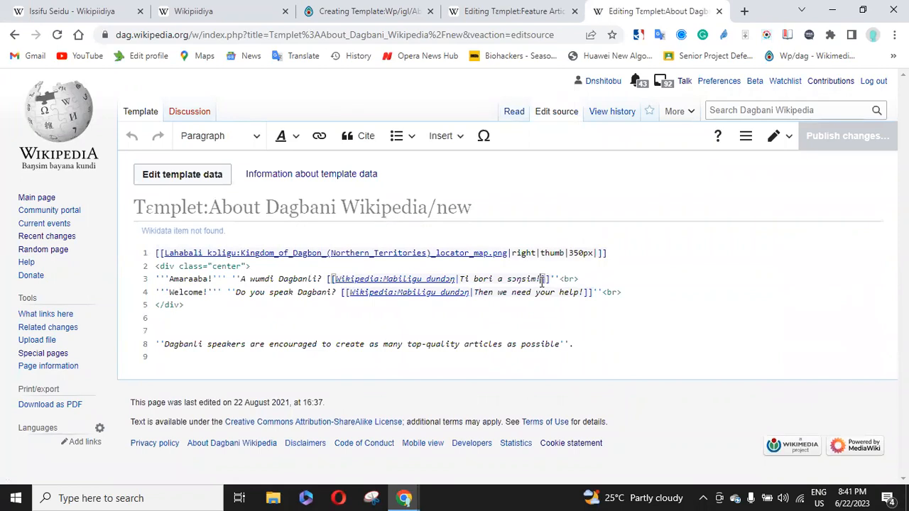
key(ctrl+a)
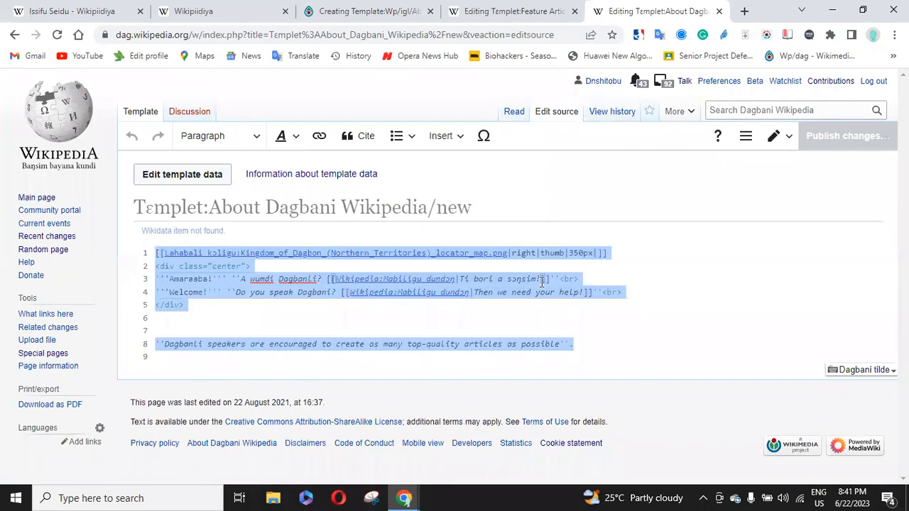
click(341, 10)
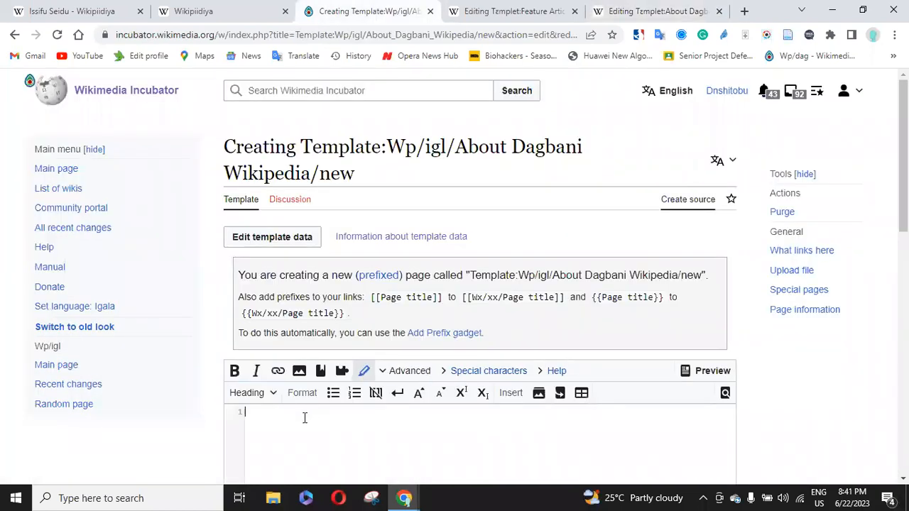
text([[Lahabali kɔligu:Kingdom_of_Dagbon_(Northern_Territories)_locator_map.png|right|thumb|350px|]] <div class="center"> '''Amaraaba!''' ''A wumdi Dagbanli? [[Wikipedia:Mabiligu dundɔŋ|Ti bori a sɔŋsim!]]''<br> '''Welcome!''' ''Do you speak Dagbani? [[Wikipedia:Mabiligu dundɔŋ|Then we need your help!]]''<br> </div>   ''Dagbanli speakers are encouraged to create as many top-quality articles as possible''.)
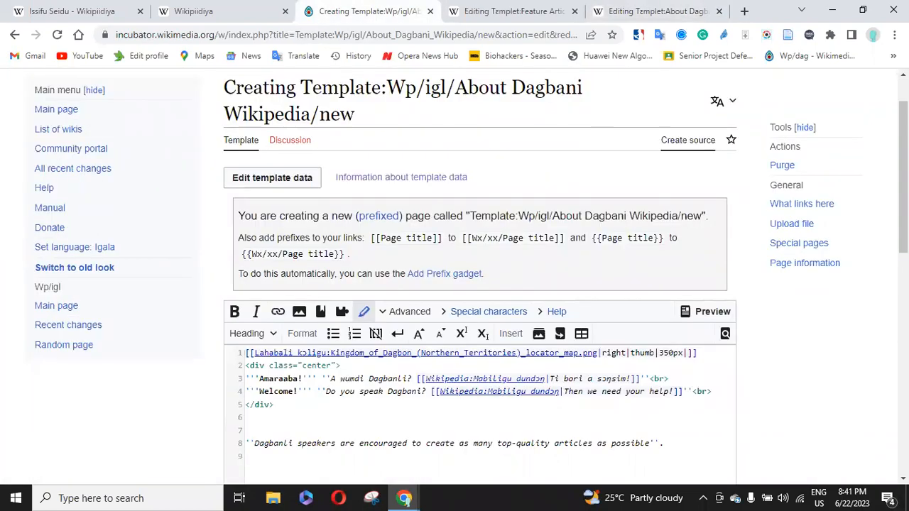
Publish the new Igala About Dagbani Wikipedia/new template with the edit summary "created a template".
scroll(481, 277, down, 4)
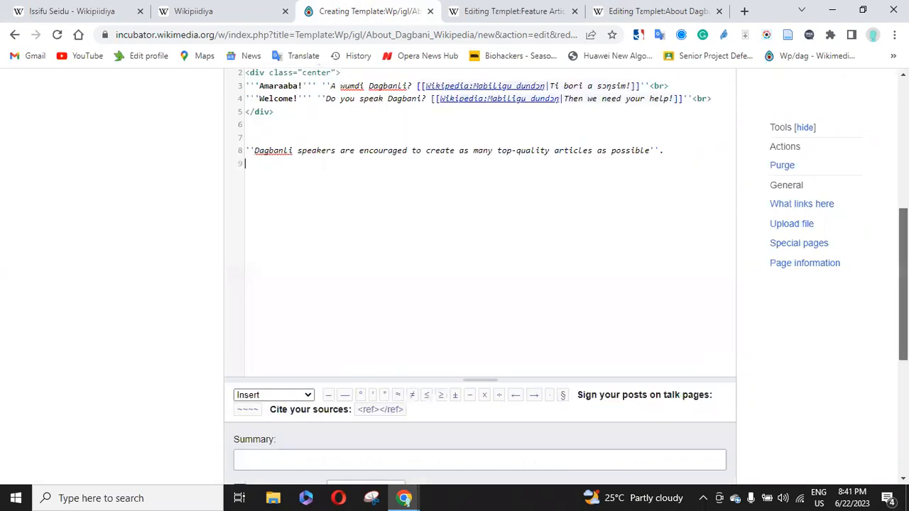
scroll(480, 277, down, 1)
scroll(480, 277, down, 1)
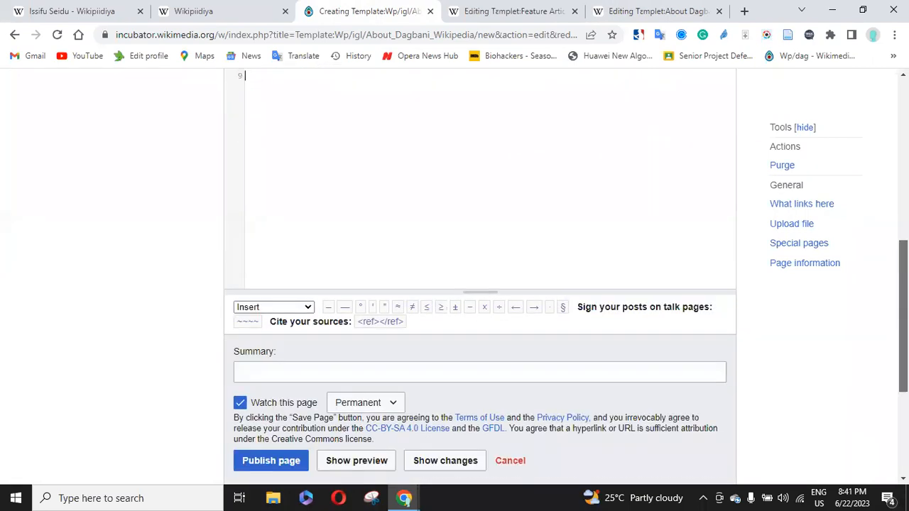
scroll(627, 336, down, 1)
click(625, 339)
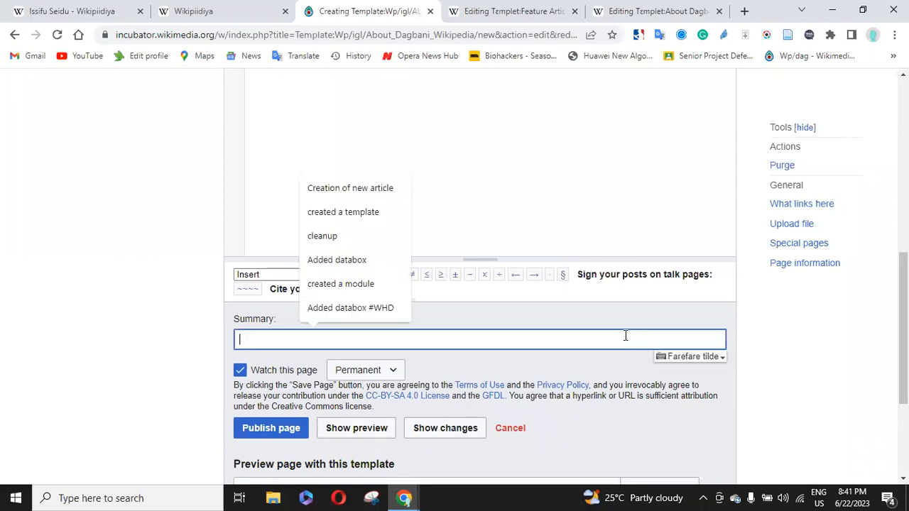
click(348, 215)
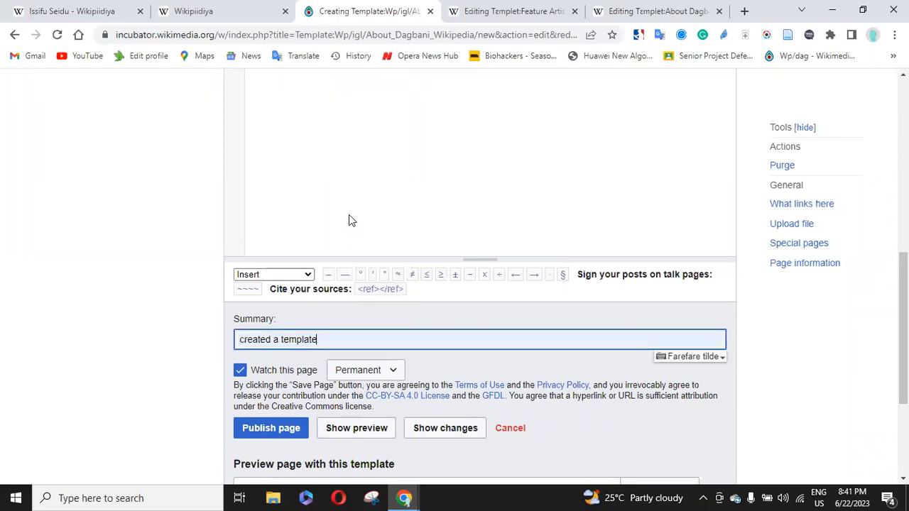
click(282, 433)
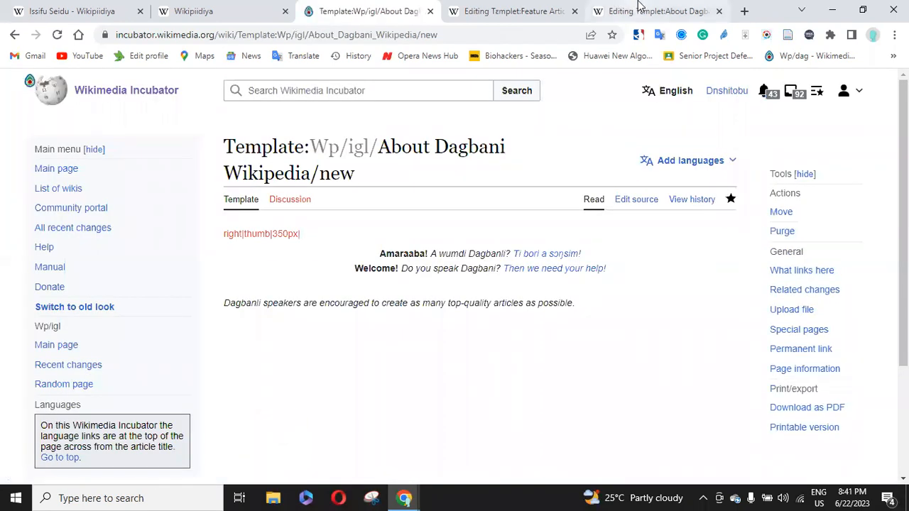
Copy the template name "Health and Medicine Translation Project/Overview" from the source of the Dagbani Feature Articles All template.
click(624, 12)
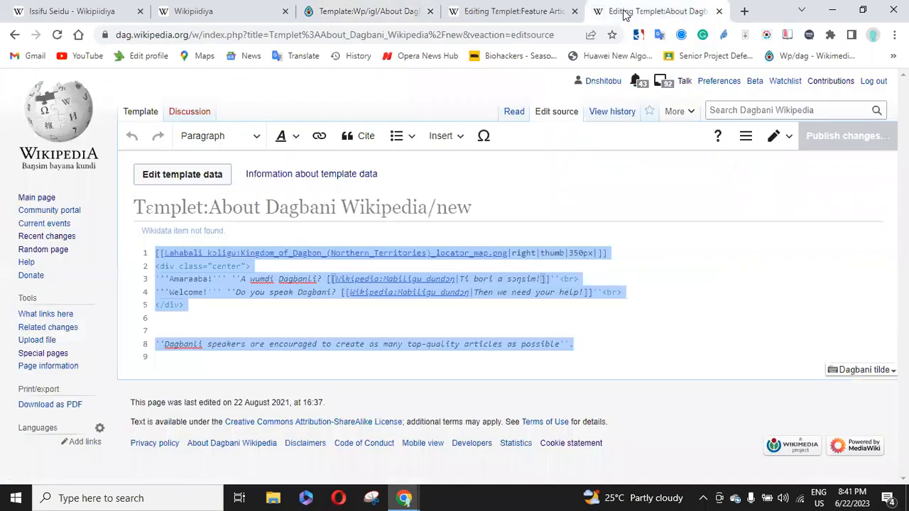
click(516, 11)
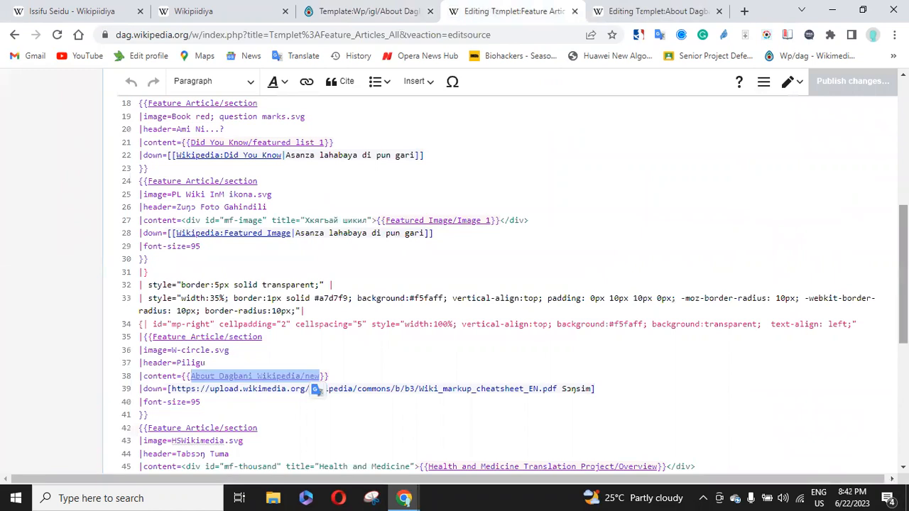
scroll(316, 389, down, 1)
scroll(511, 284, down, 2)
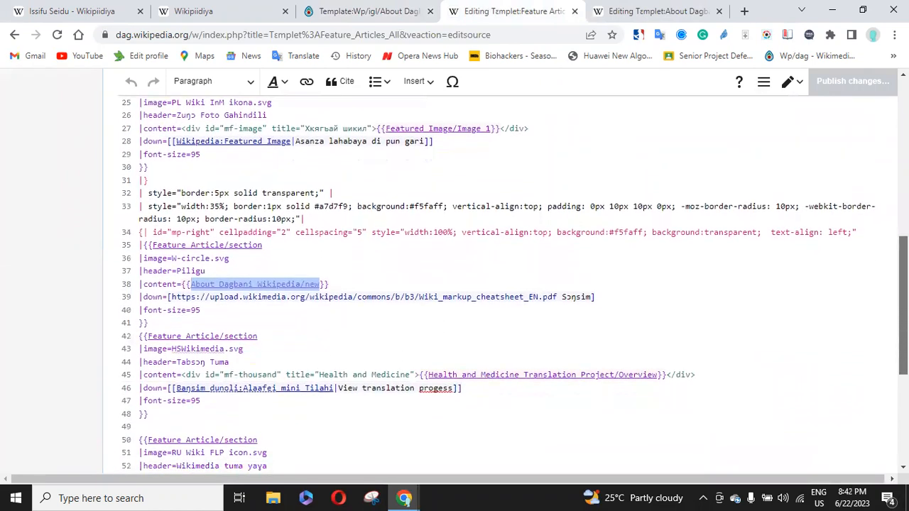
scroll(511, 285, down, 2)
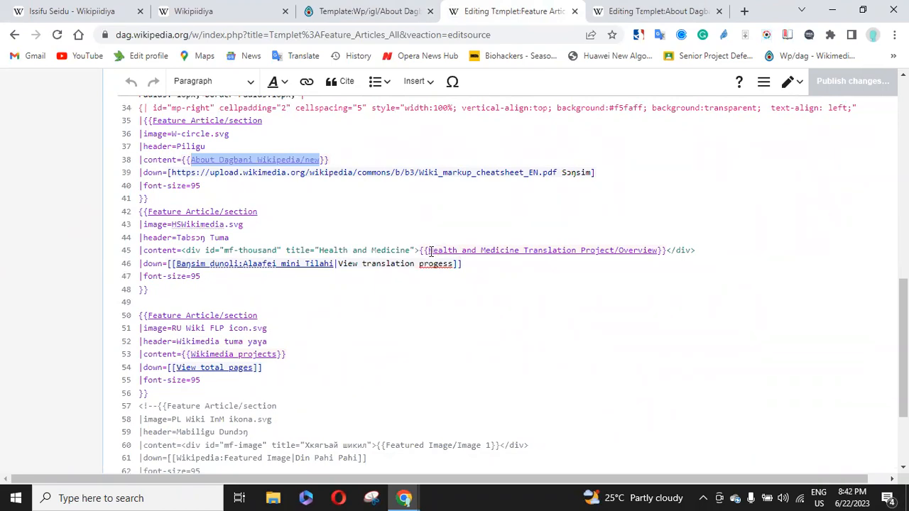
drag(429, 251, 657, 253)
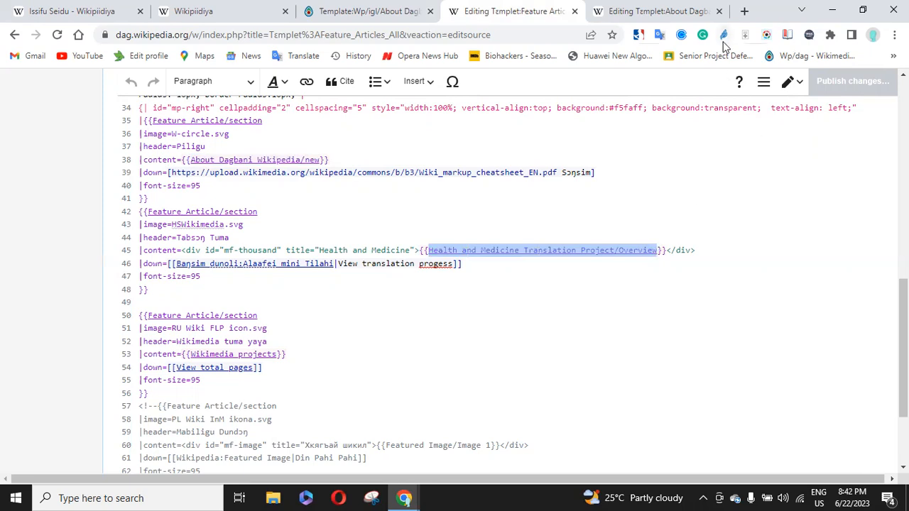
Find the Dagbani Wikipedia template "Health and Medicine Translation Project/Overview" and open its source for editing.
click(660, 8)
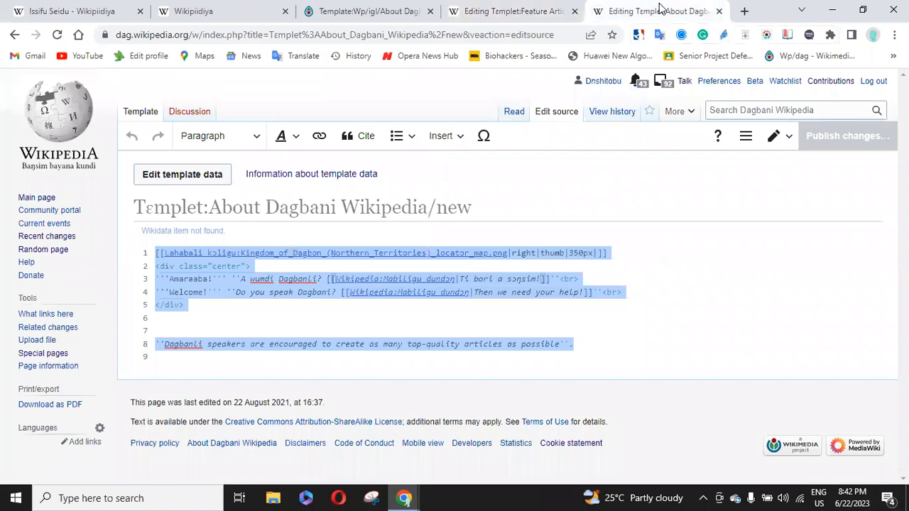
click(740, 107)
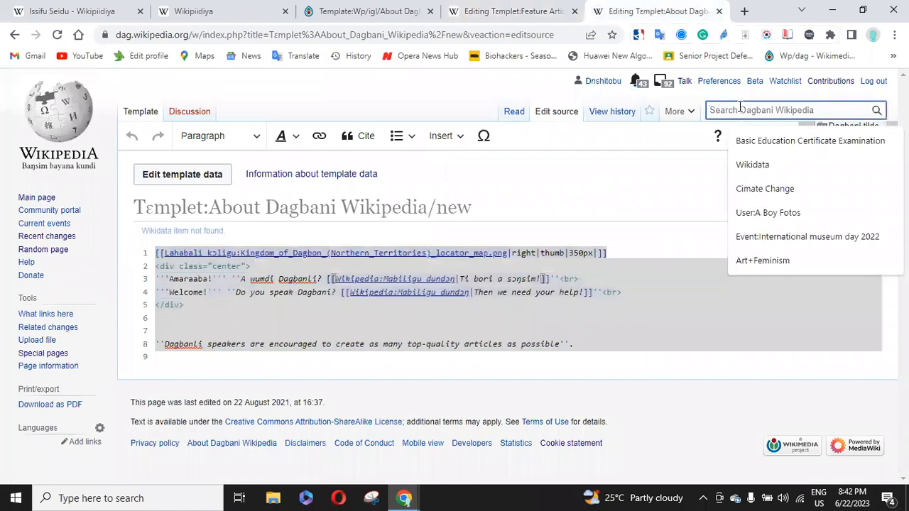
text(Template:)
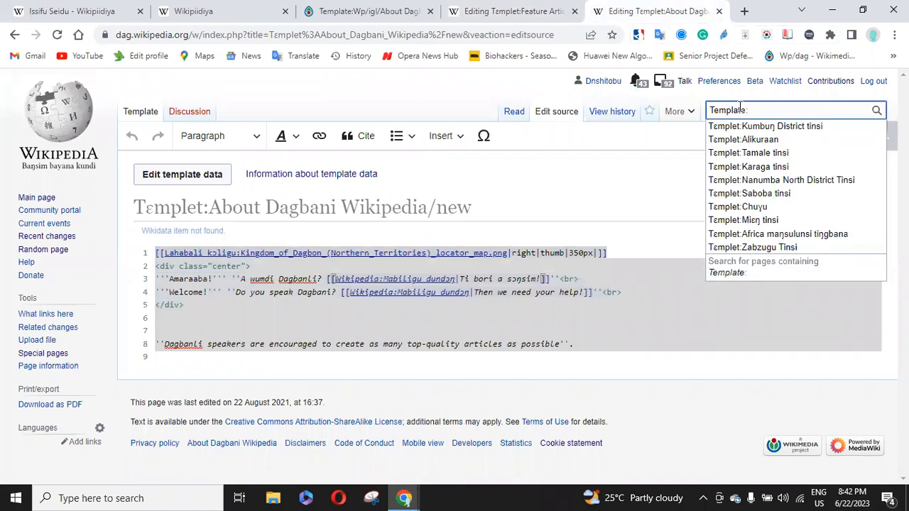
text(:Health and Medicine Translation Project/Overview)
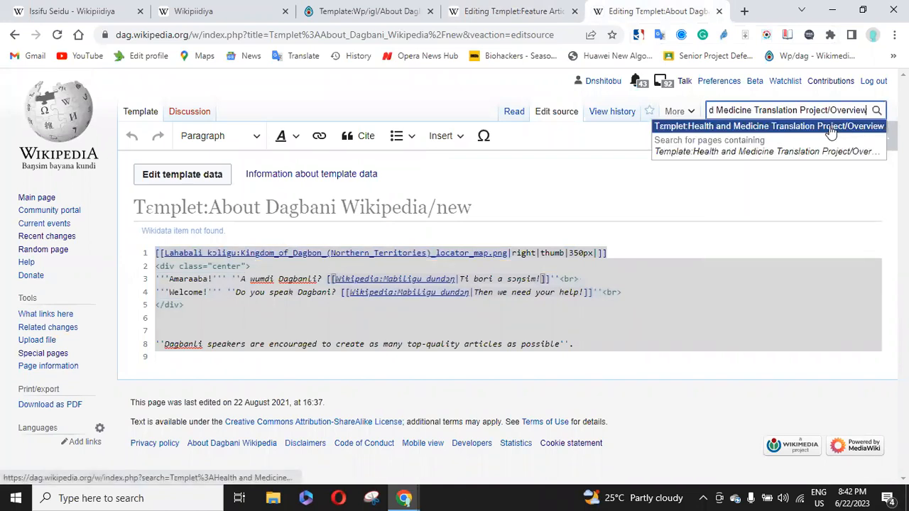
click(832, 127)
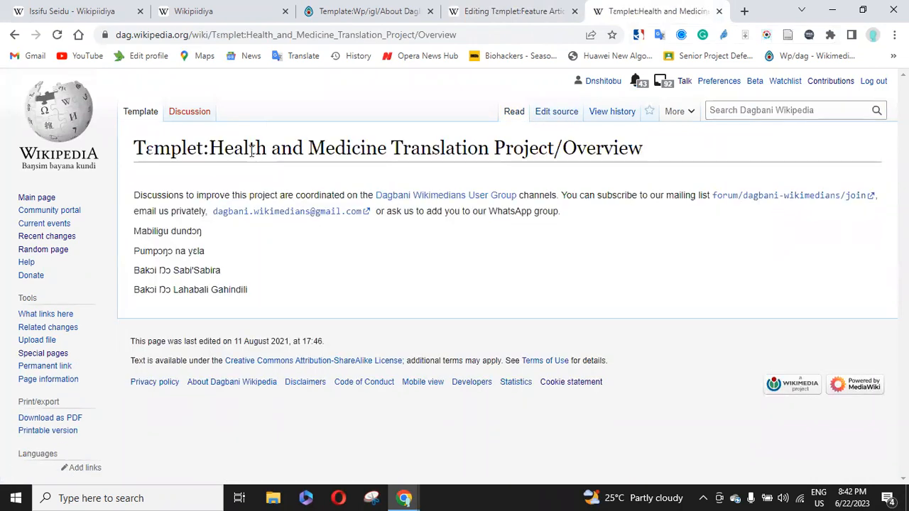
click(557, 115)
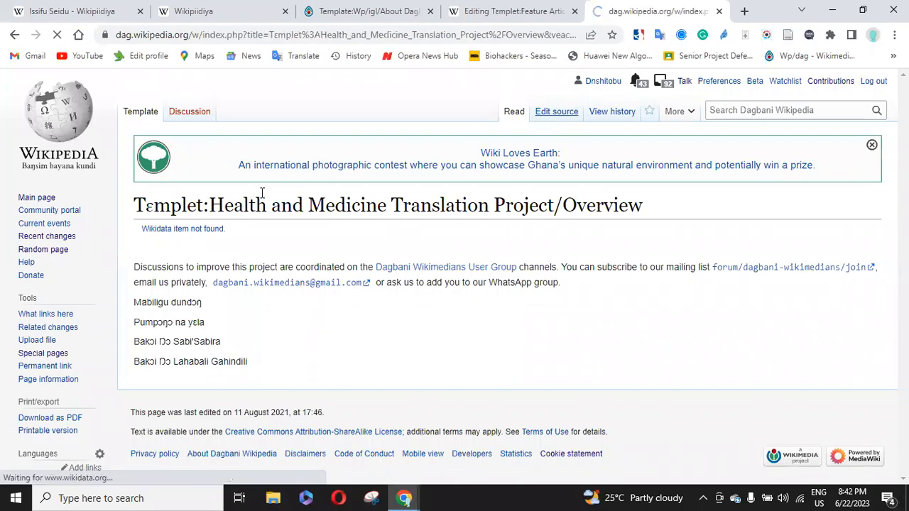
Switch to Wikimedia Incubator and enter "template:current projects" as the search term, checking the Dagbani template's source.
click(351, 13)
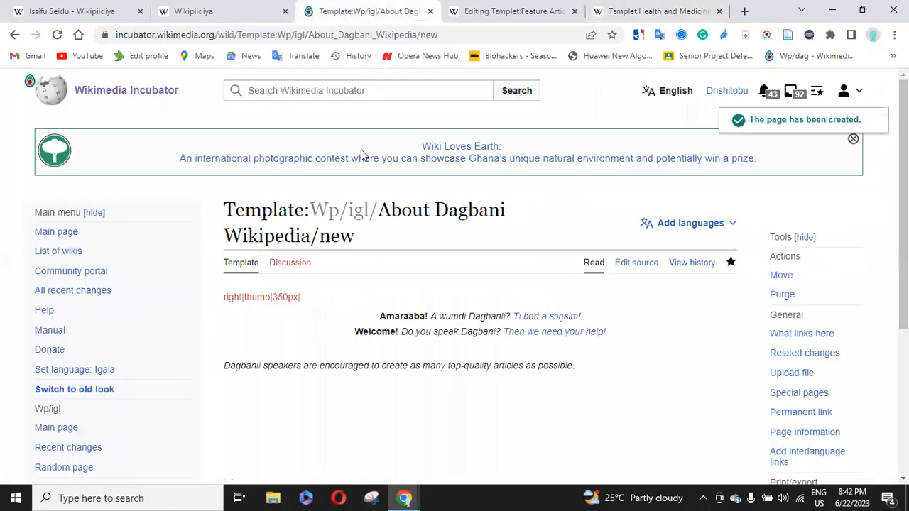
click(326, 92)
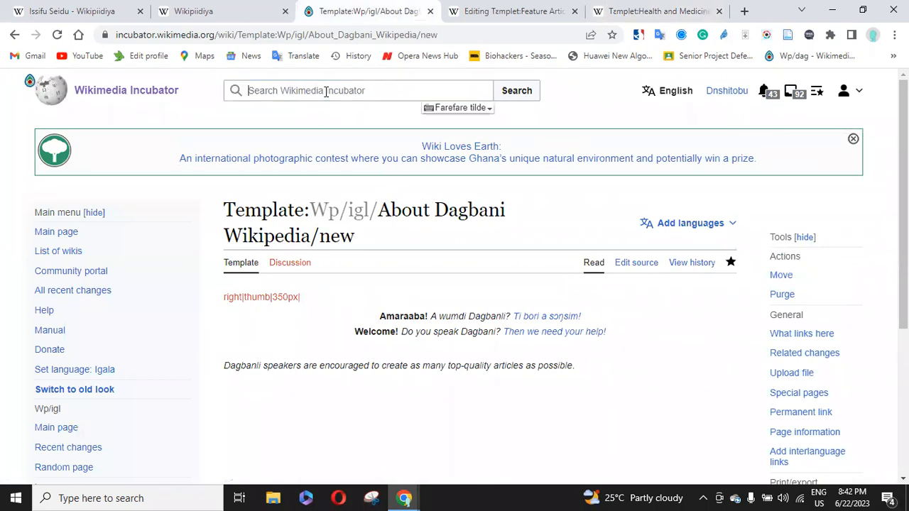
text(template:)
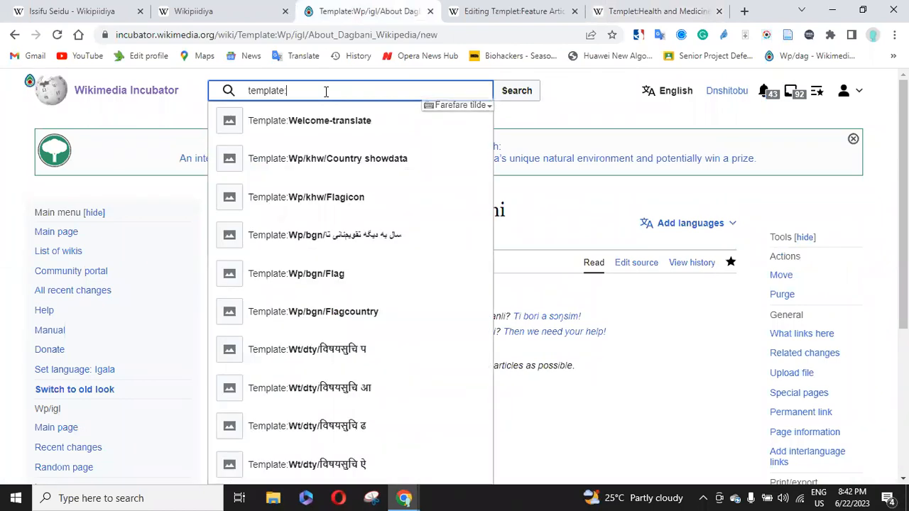
text(current)
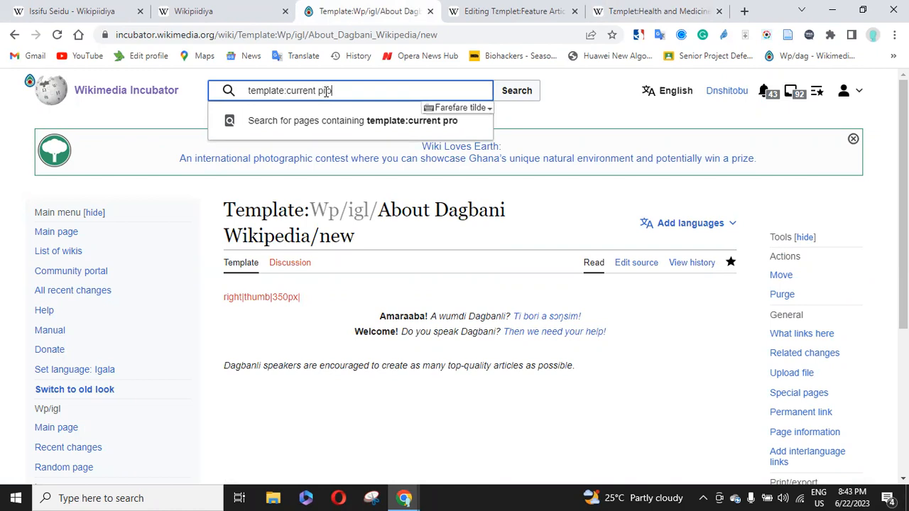
text(projects)
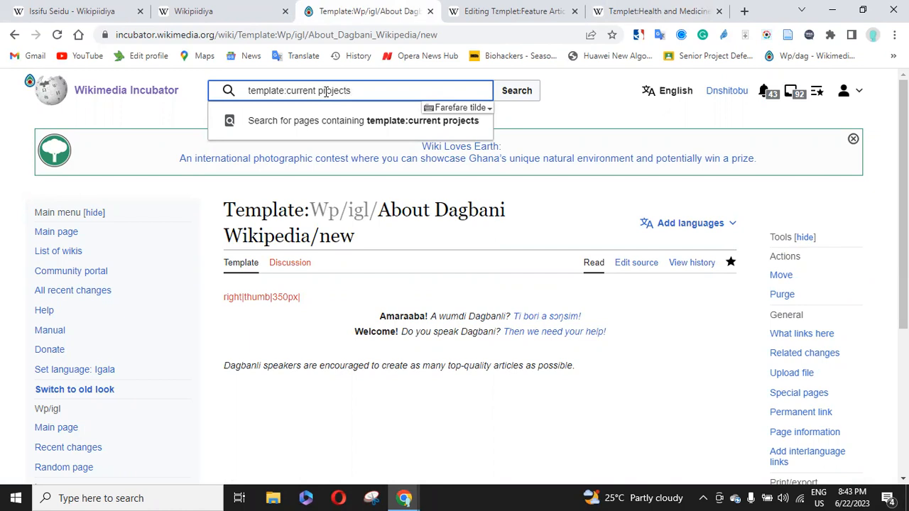
click(634, 13)
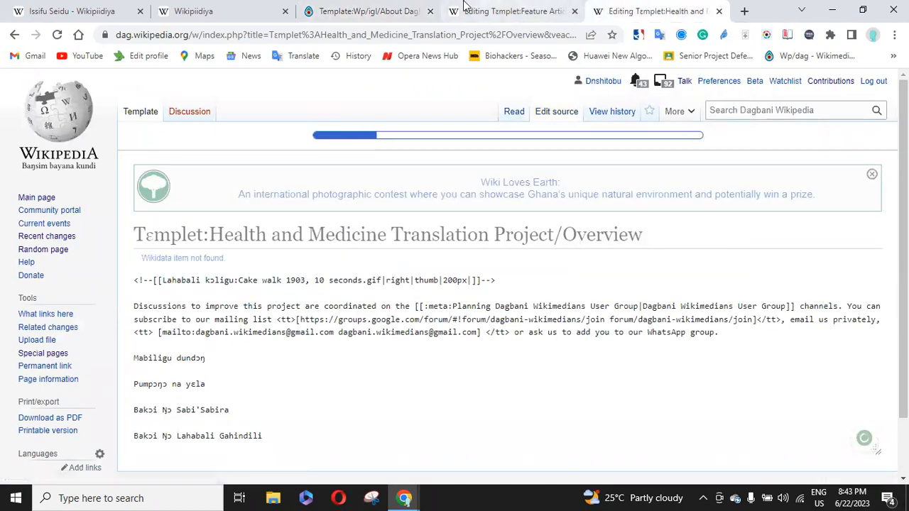
click(379, 15)
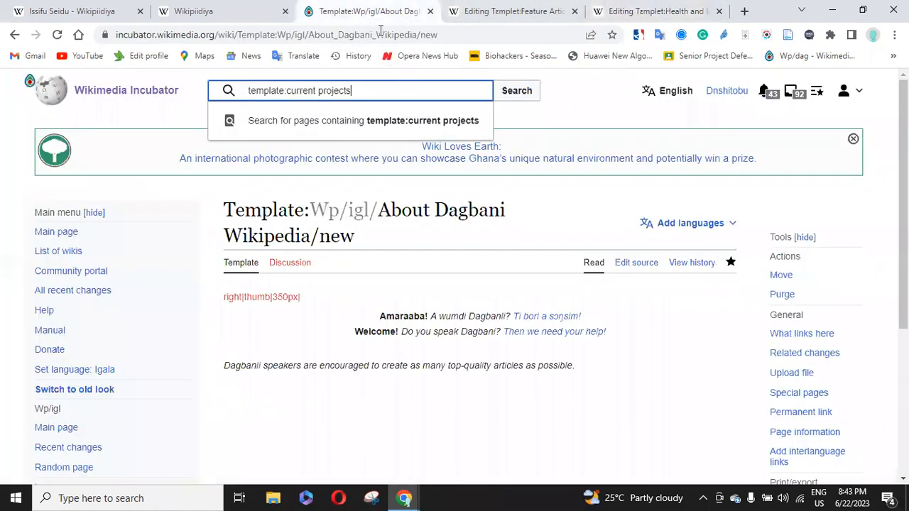
Change the Incubator search term to "template:old projects/overview", run the search and start creating its Wp/igl page.
click(319, 91)
key(BackSpace)
key(BackSpace)
key(BackSpace)
key(BackSpace)
key(BackSpace)
key(BackSpace)
key(BackSpace)
key(BackSpace)
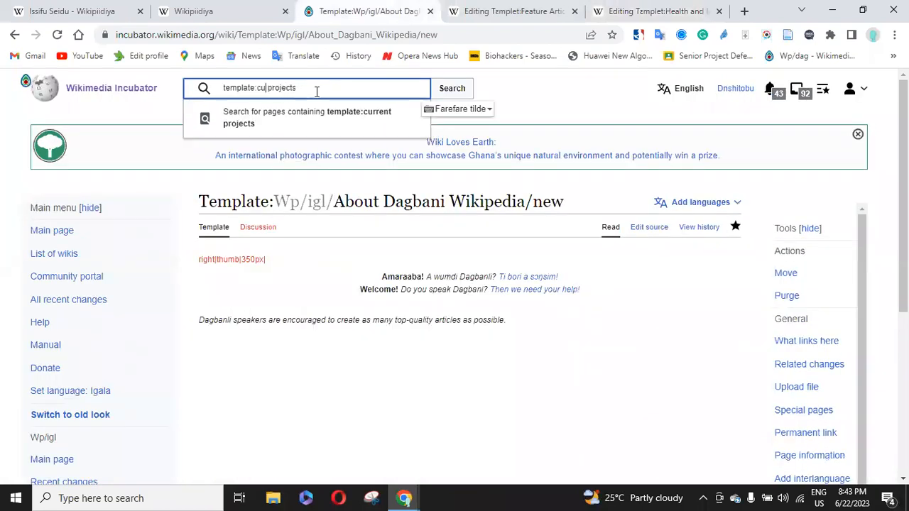
text(old)
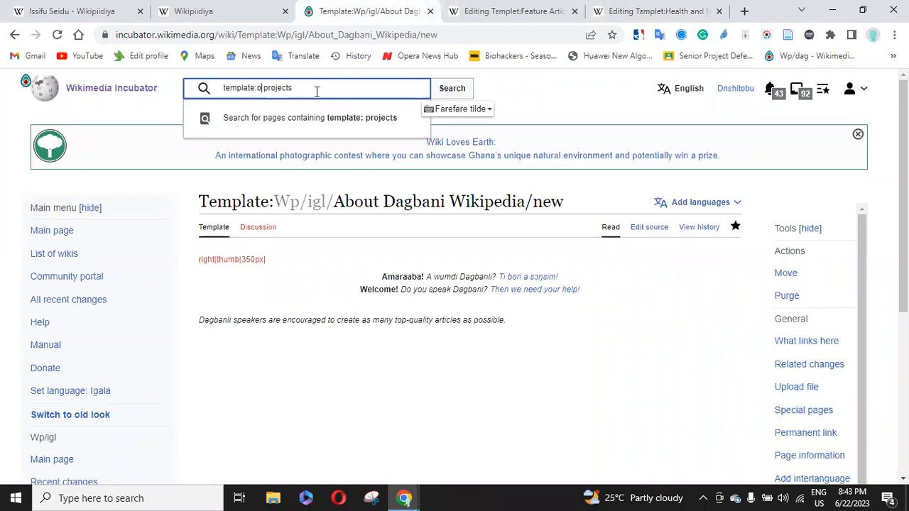
double_click(316, 91)
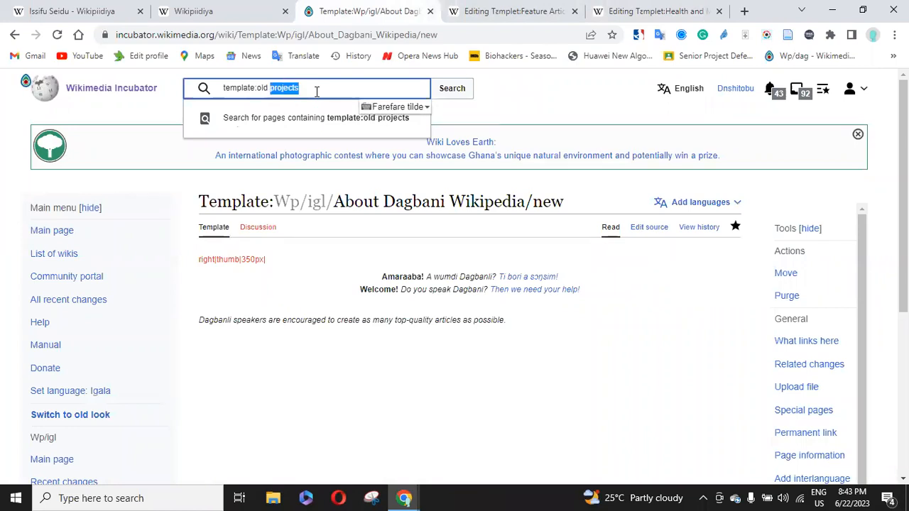
click(317, 91)
text(/overvi)
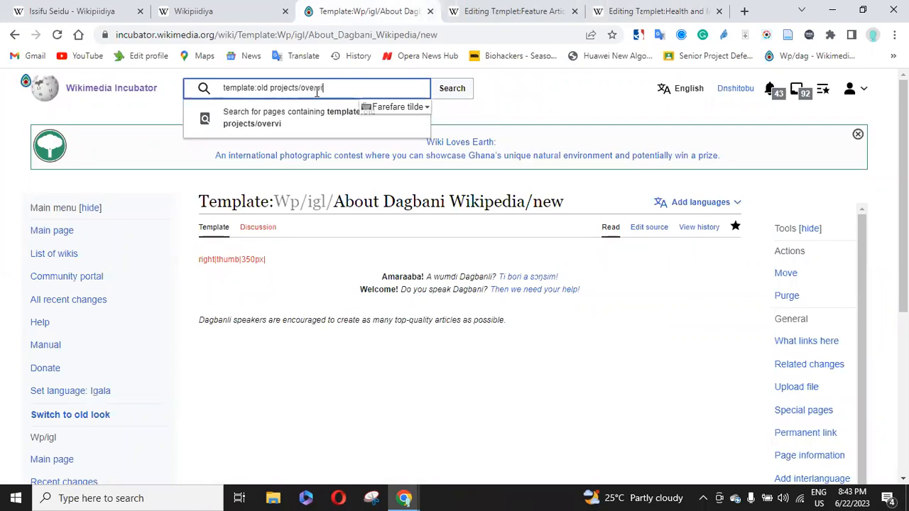
text(ew)
click(459, 98)
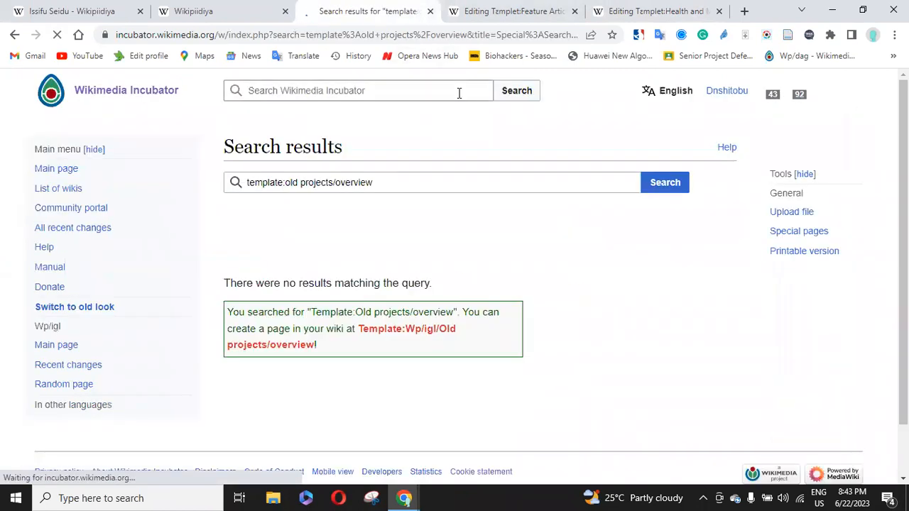
click(403, 335)
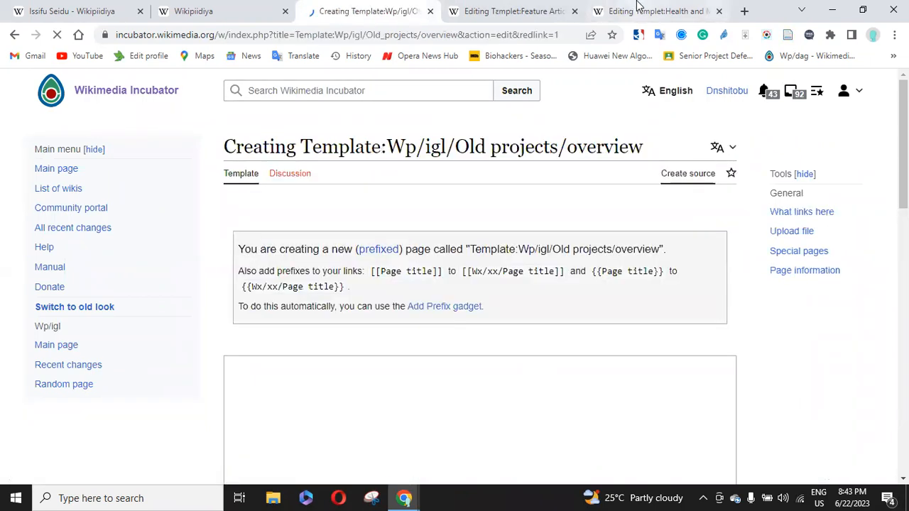
Copy the whole source of the Dagbani Health and Medicine Translation Project/Overview template.
click(643, 16)
click(377, 344)
key(ctrl+a)
key(ctrl+c)
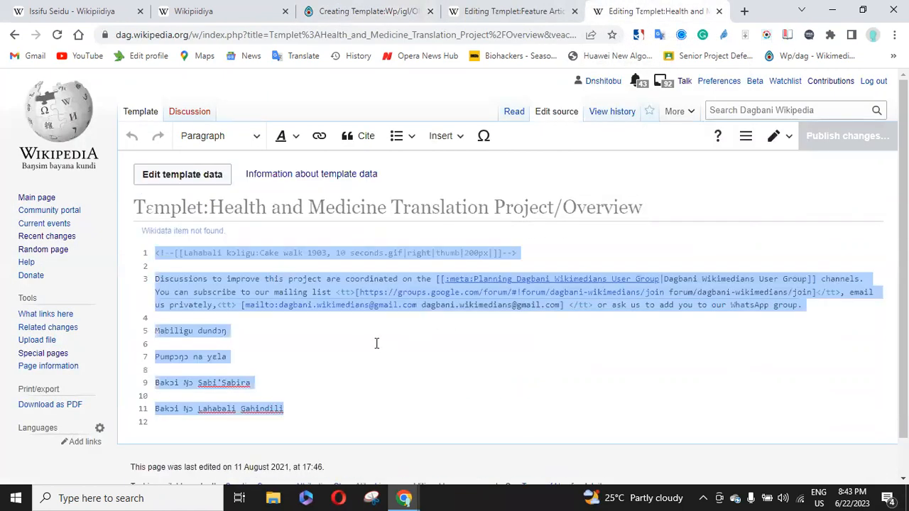
Paste the copied overview source into the new Incubator template Wp/igl/Old projects/overview and publish it with the summary "created a template".
click(368, 11)
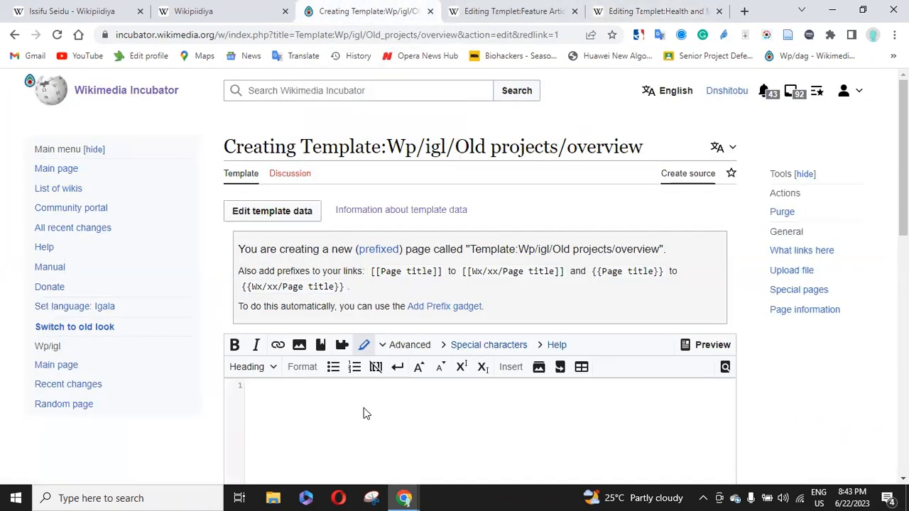
key(ctrl+v)
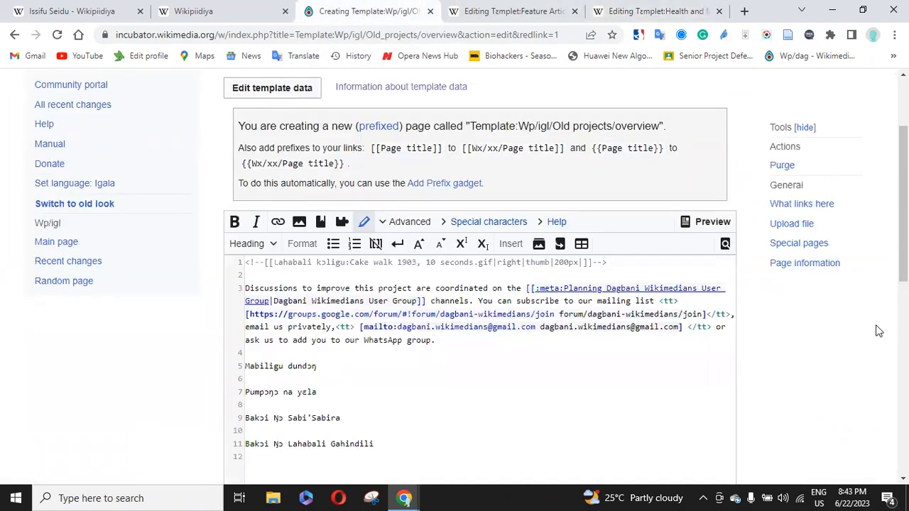
scroll(608, 266, down, 5)
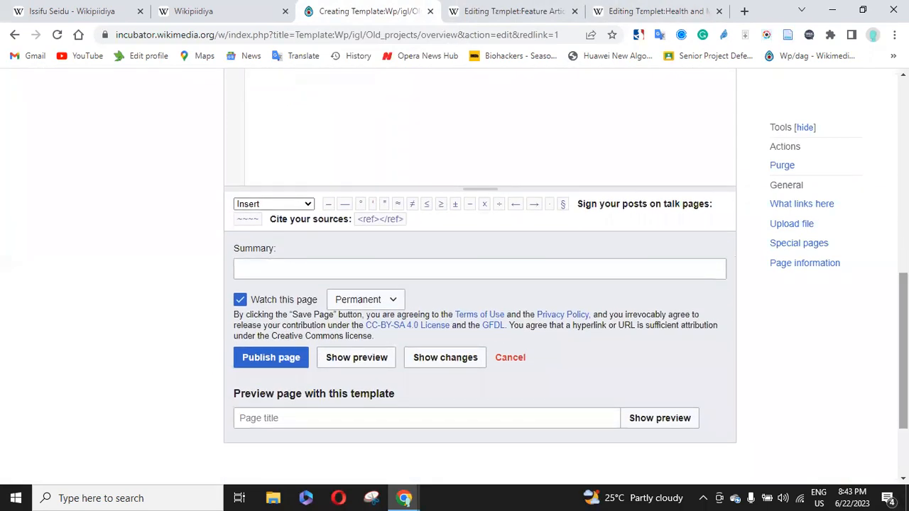
click(607, 265)
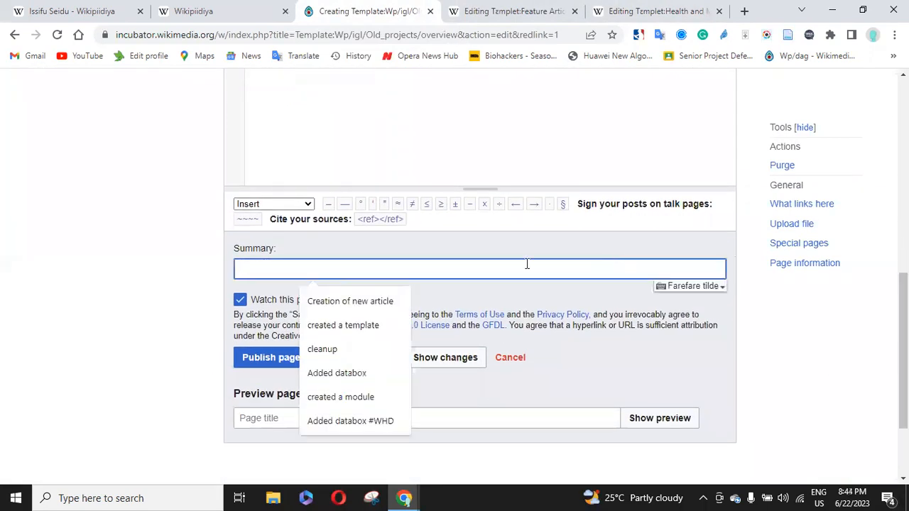
click(335, 326)
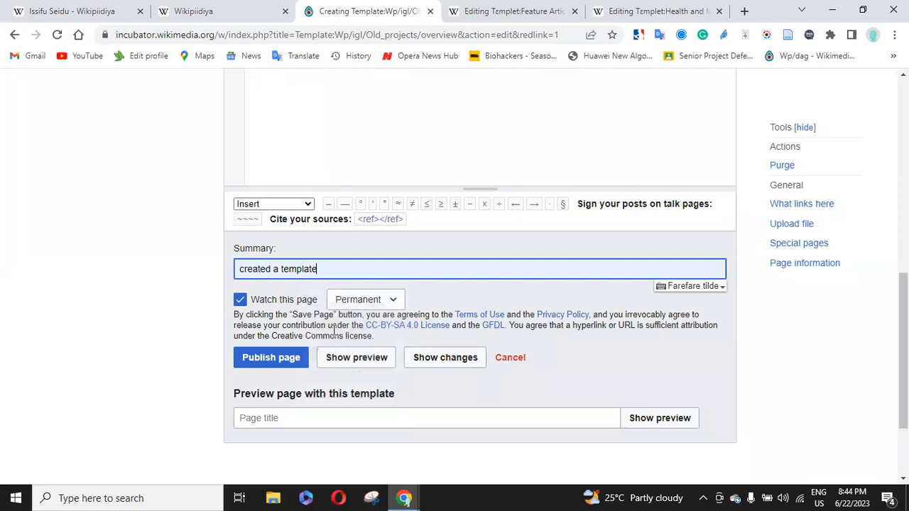
click(275, 360)
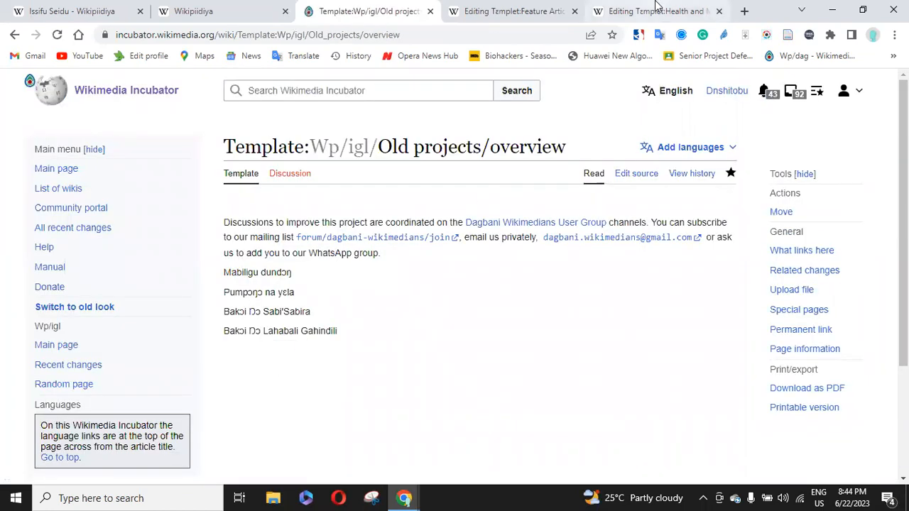
Return to the Dagbani Feature Articles All source and copy the template name "Wikimedia projects" from the last active section's content line.
click(657, 8)
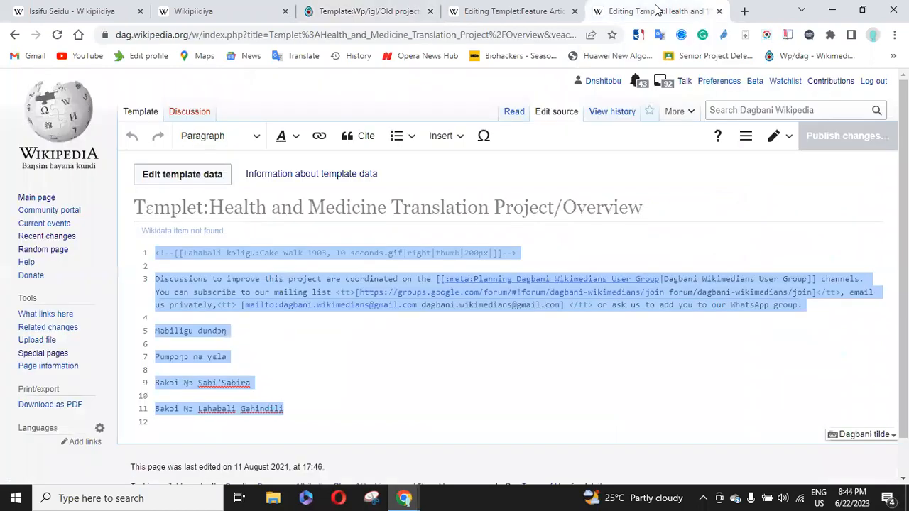
click(483, 8)
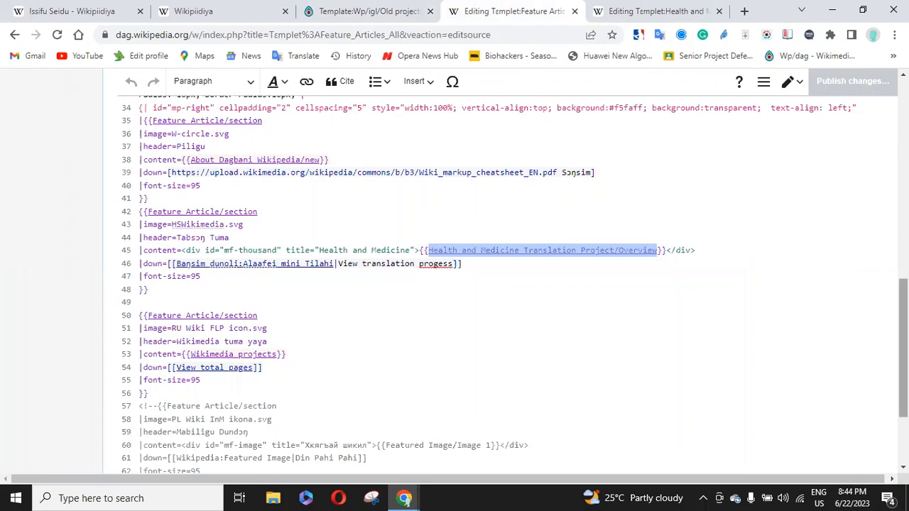
scroll(497, 284, down, 3)
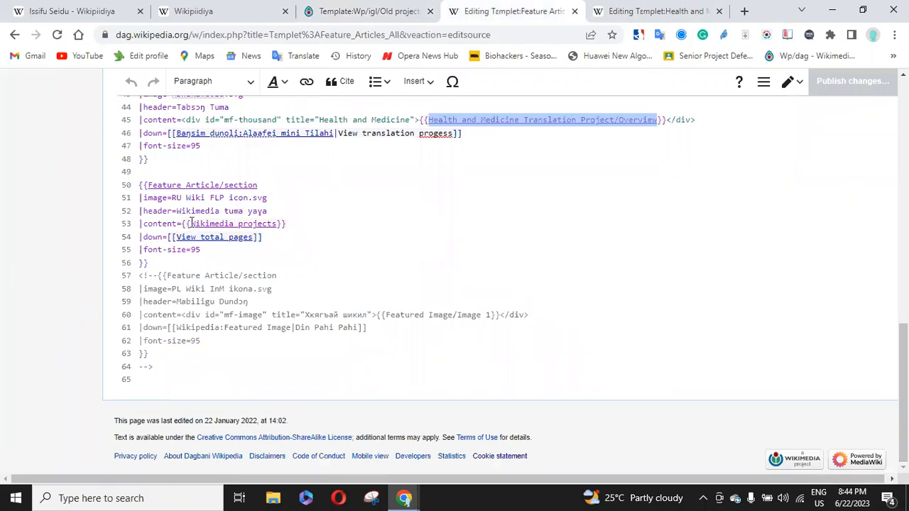
drag(191, 223, 279, 225)
key(ctrl+c)
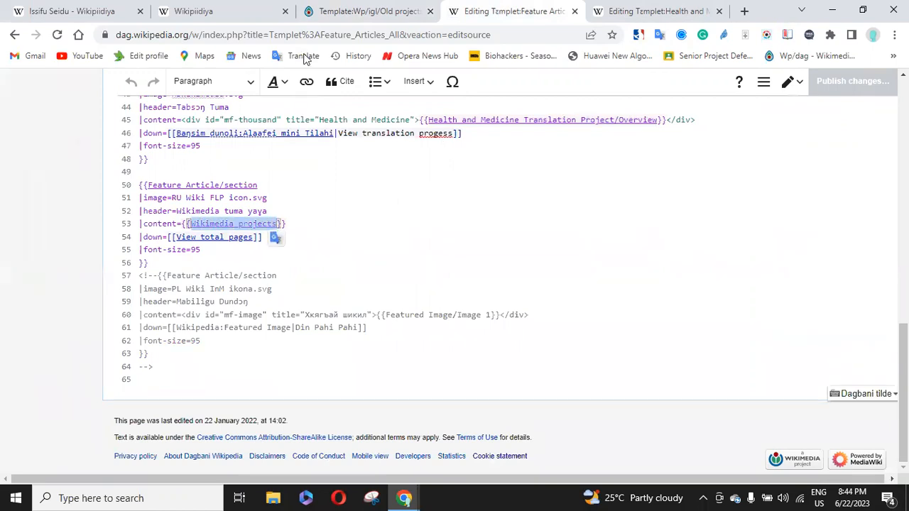
Search Wikimedia Incubator for "Template:Wikimedia projects" and start creating the page Template:Wp/igl/Wikimedia projects.
click(347, 10)
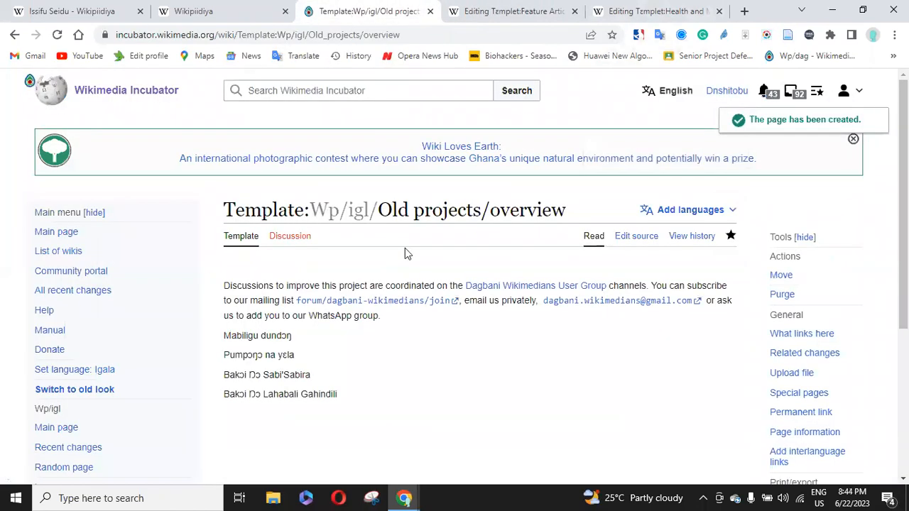
click(389, 90)
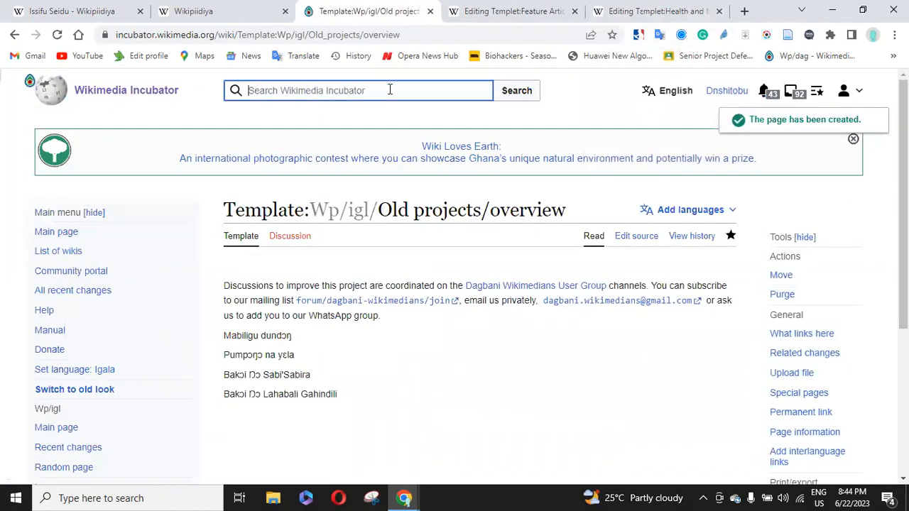
text(Templa)
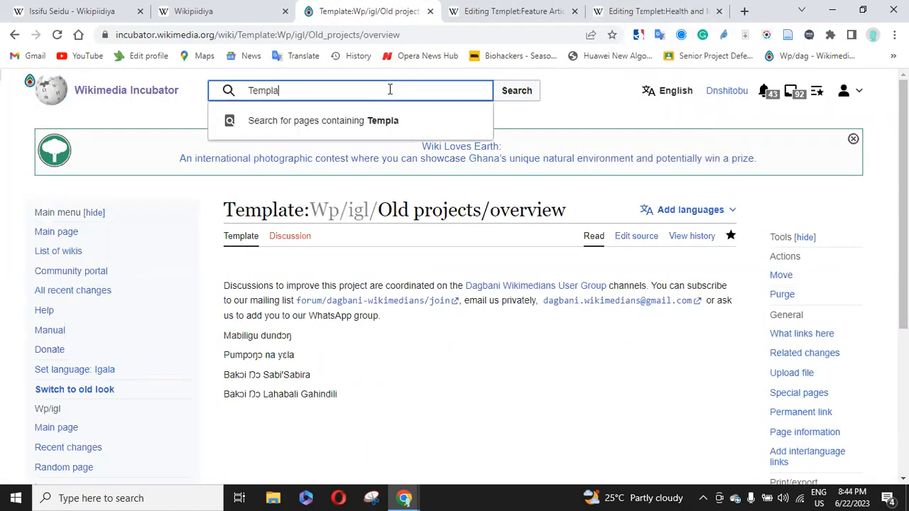
text(te:)
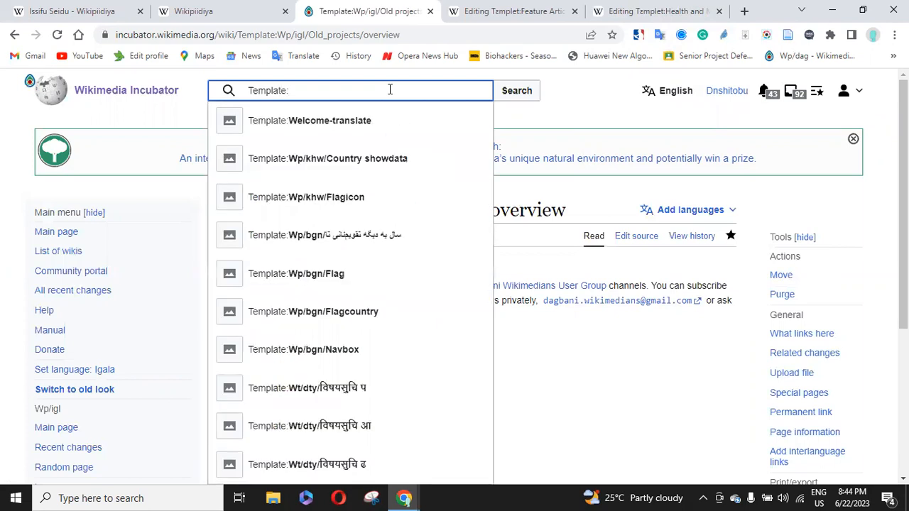
text(Wikimedia projects)
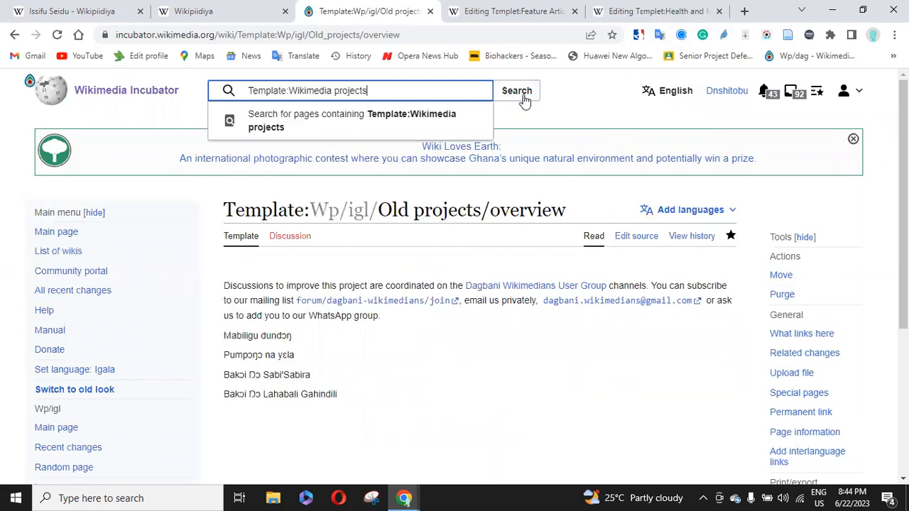
click(524, 100)
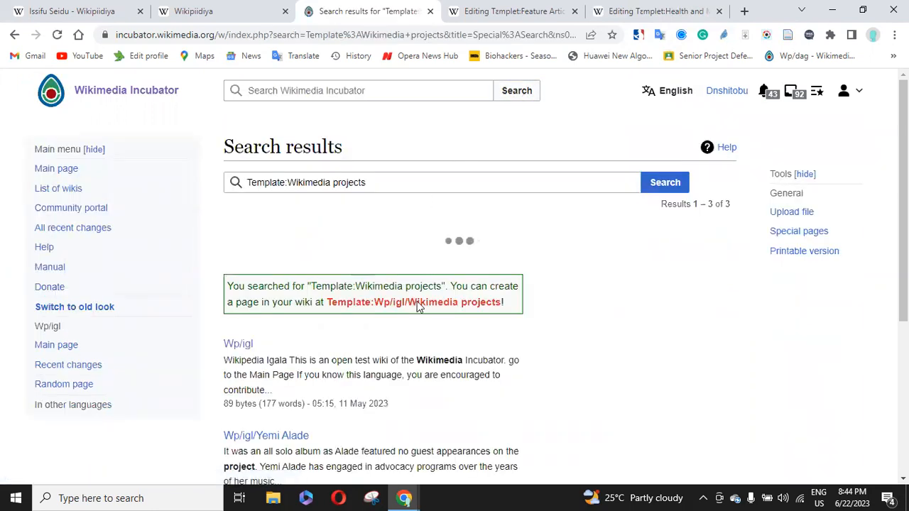
click(418, 306)
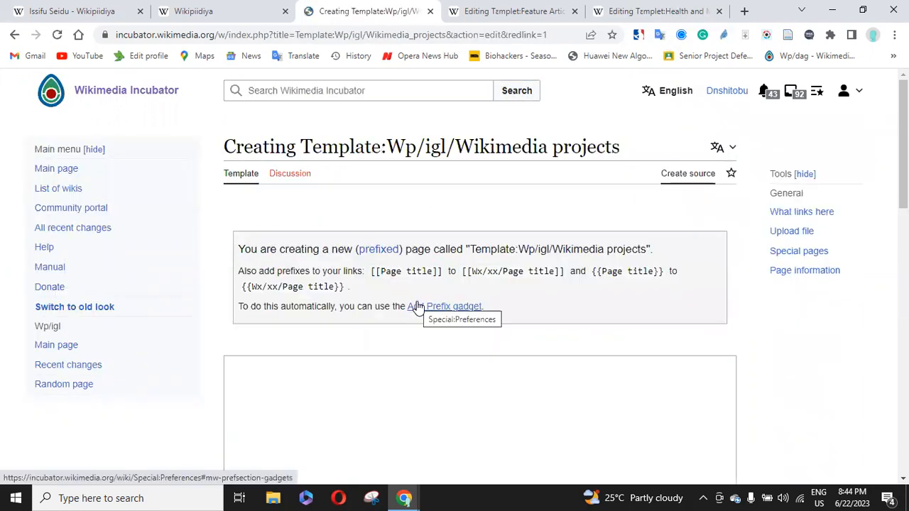
Find "Template:Wikimedia projects" on Dagbani Wikipedia and open its source for editing.
click(658, 11)
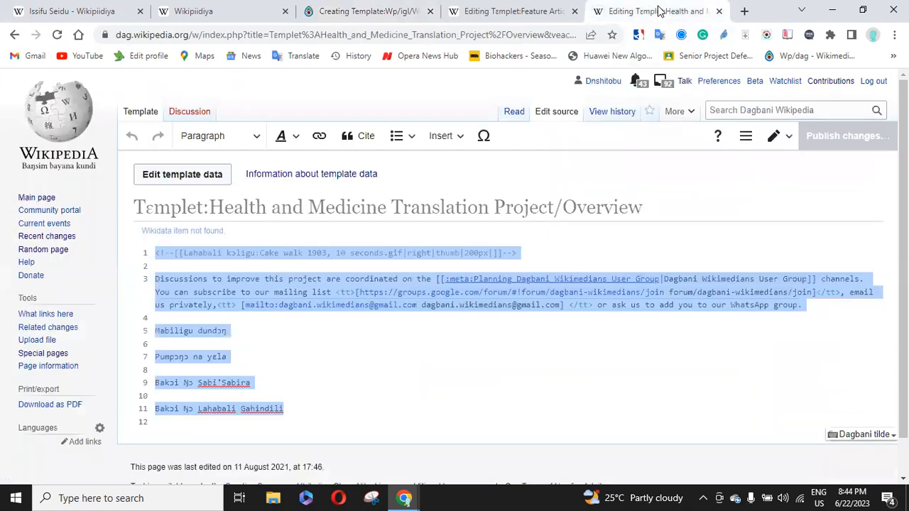
click(736, 110)
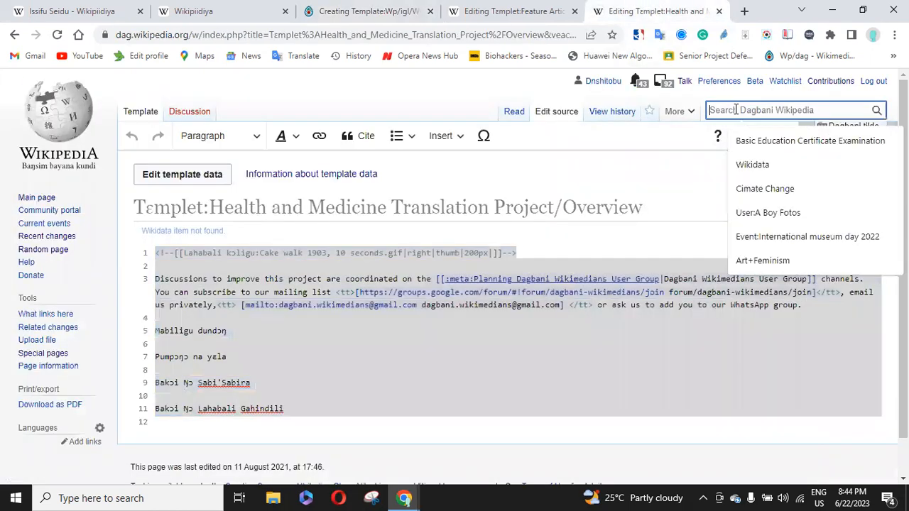
text(Template)
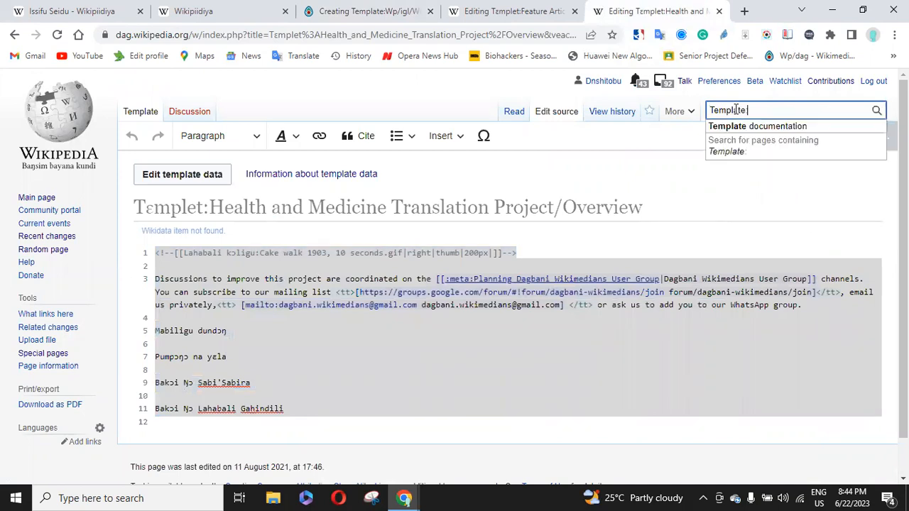
text(:)
key(ctrl+v)
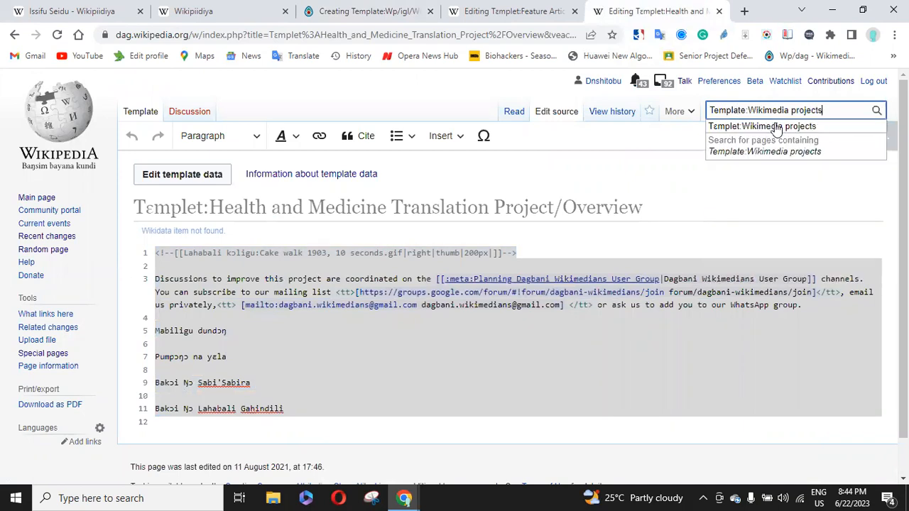
click(780, 127)
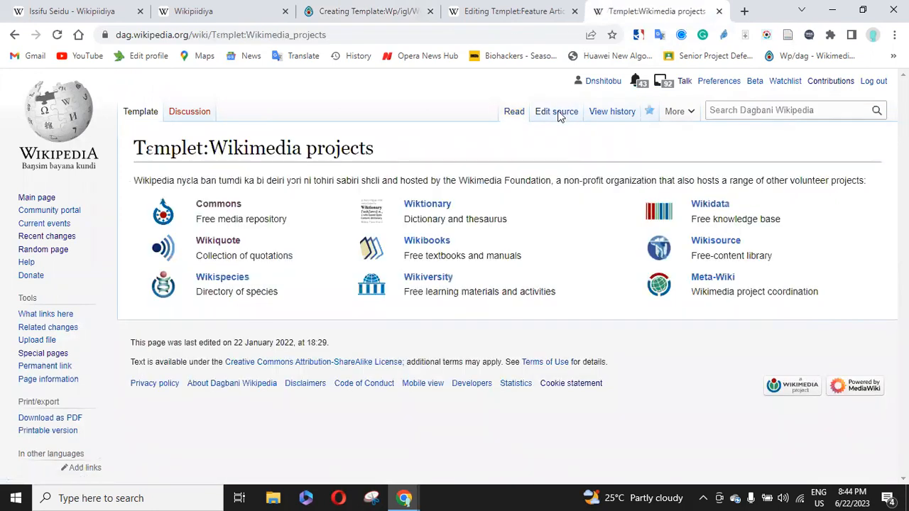
click(557, 114)
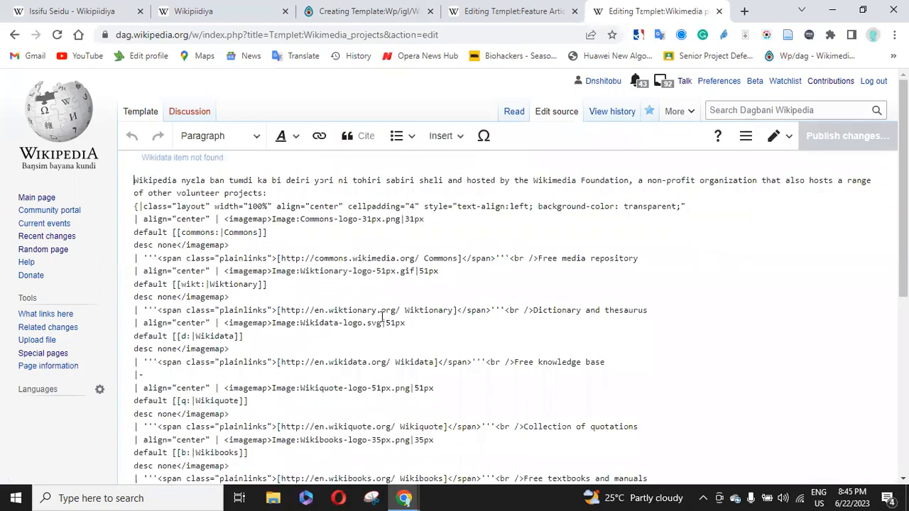
Copy the entire source of the Dagbani Wikimedia projects template into the new Incubator template page.
click(381, 317)
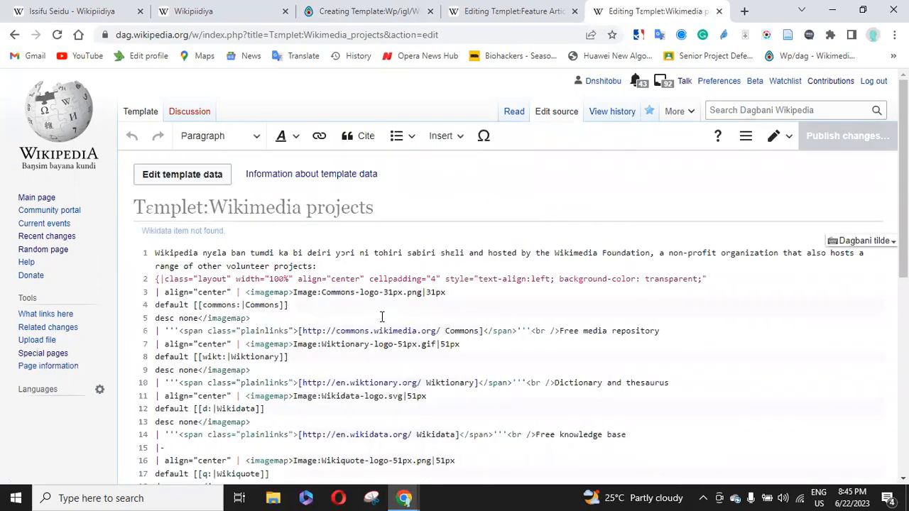
key(ctrl+a)
scroll(381, 317, down, 5)
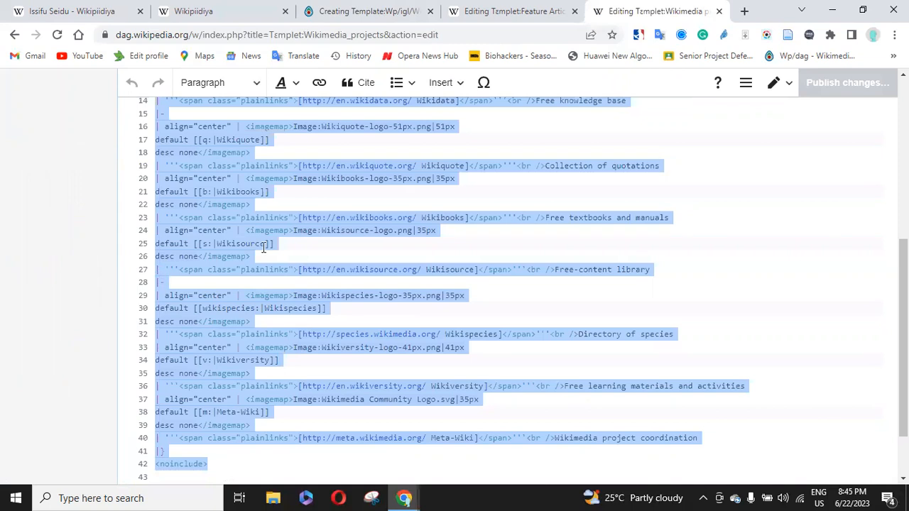
click(348, 9)
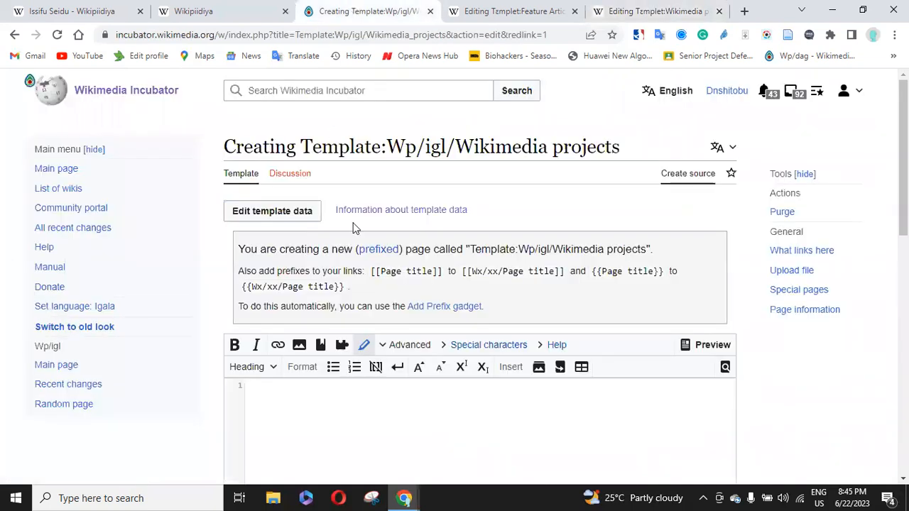
click(308, 390)
key(ctrl+v)
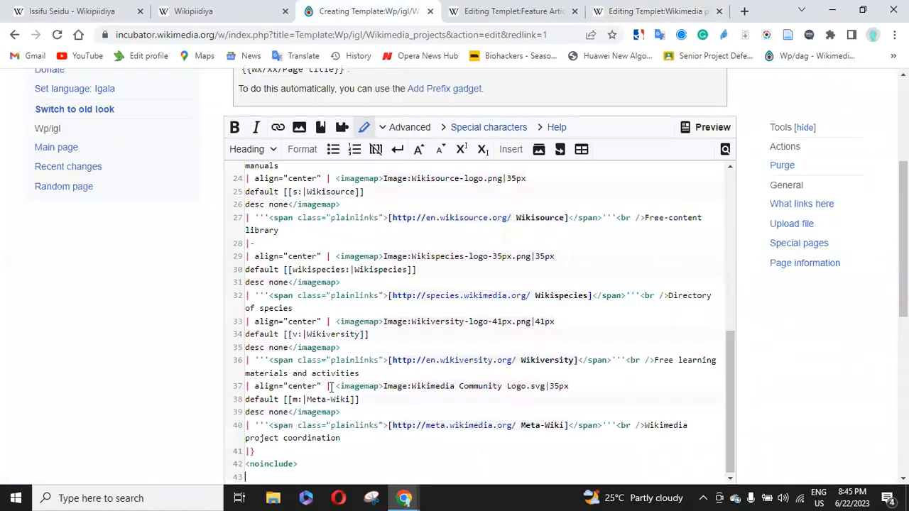
Publish the Template:Wp/igl/Wikimedia projects page with the summary "created a template".
drag(905, 284, 905, 375)
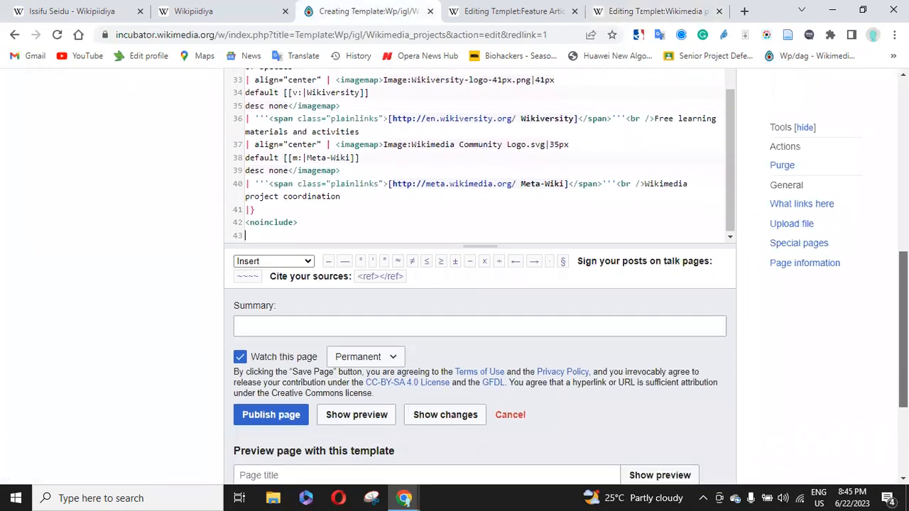
click(294, 323)
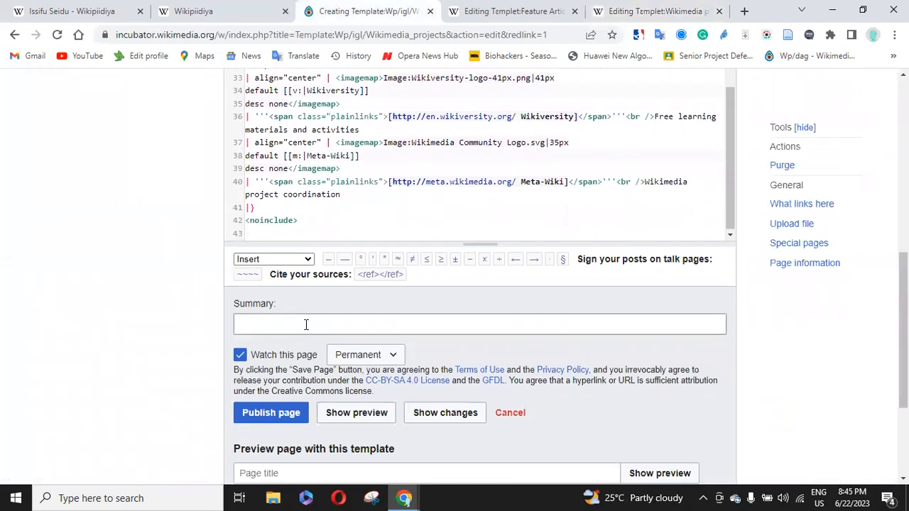
click(361, 206)
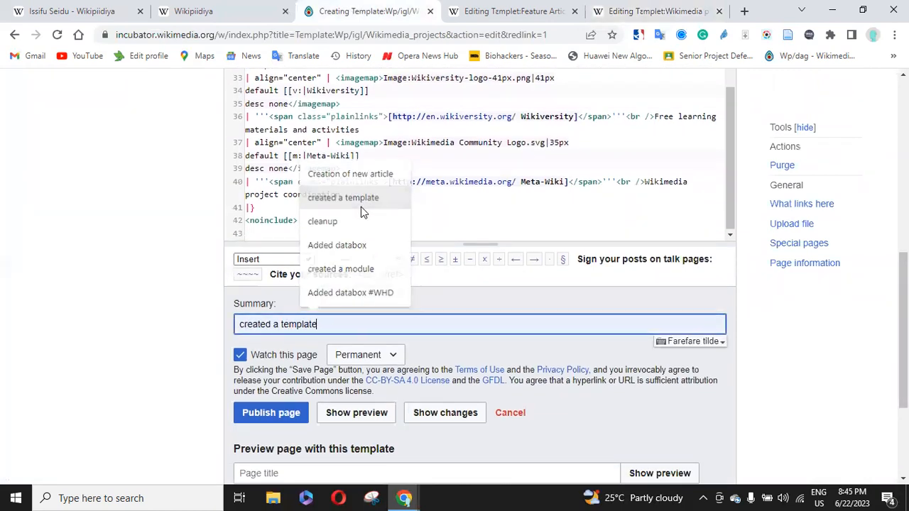
click(287, 416)
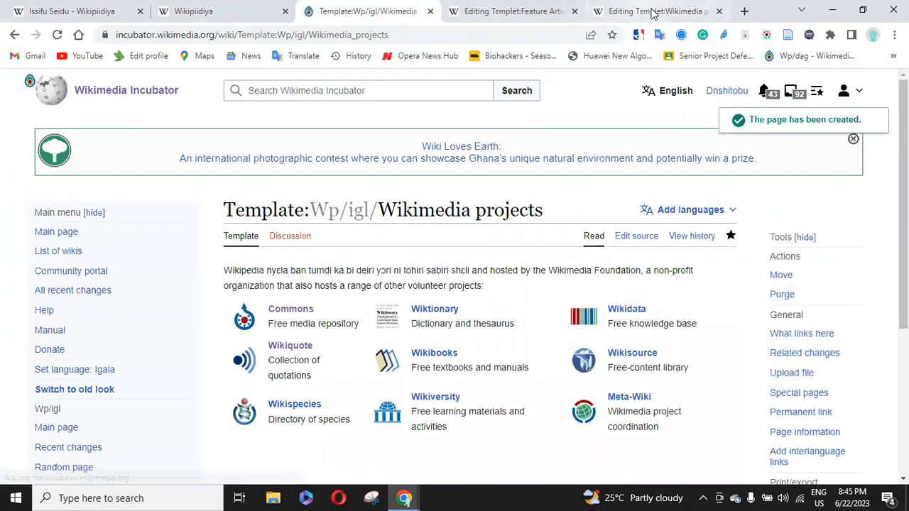
Return to the Dagbani Feature Articles All source and examine the commented-out section after the Wikimedia projects section.
click(648, 10)
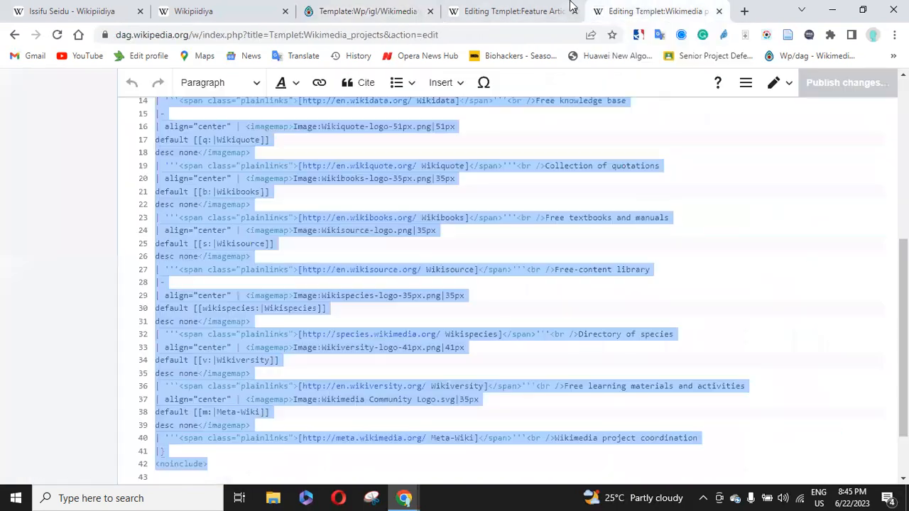
click(509, 14)
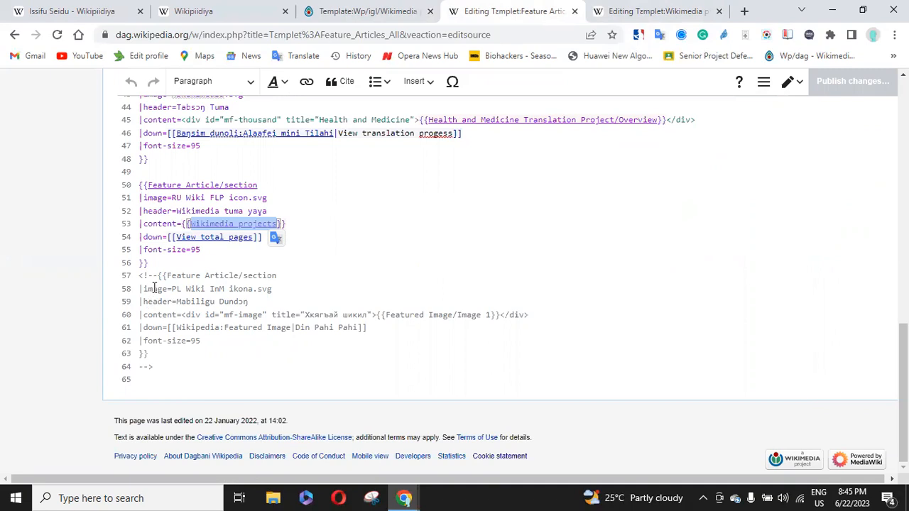
drag(137, 279, 160, 279)
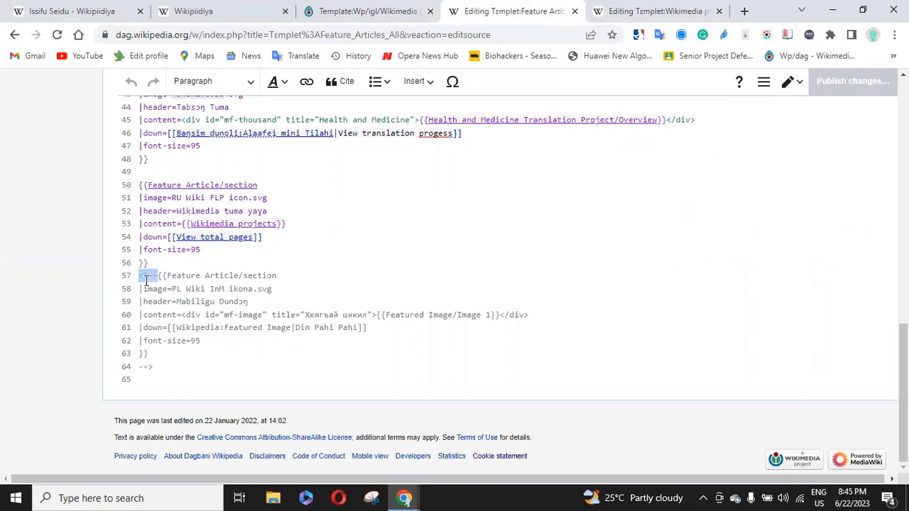
click(145, 279)
click(142, 172)
click(142, 173)
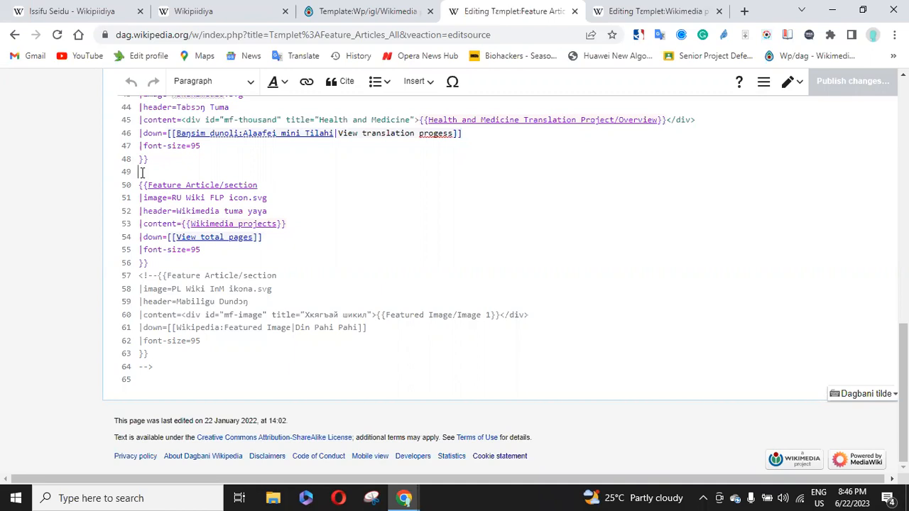
Add the comment "<!-- This is the code to display the Wikimeida projects -->" above the Wikimedia projects section of the source.
text(<!-)
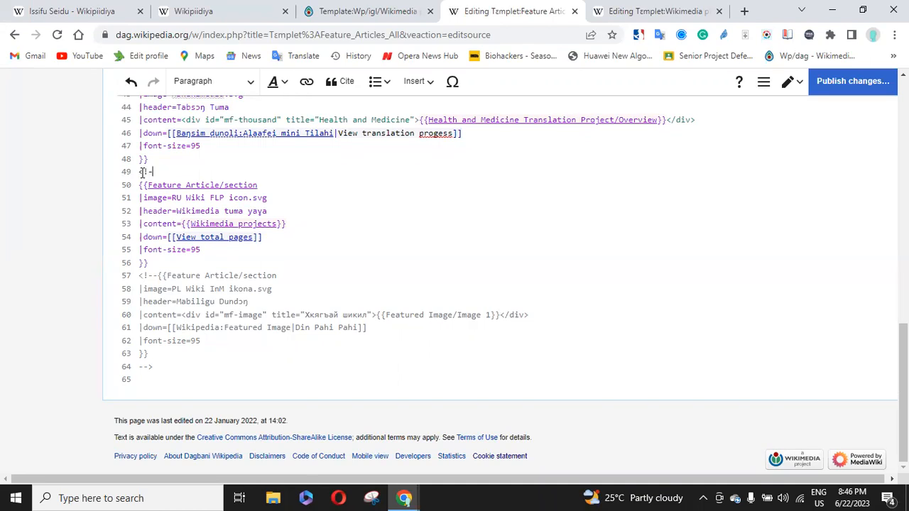
text(-)
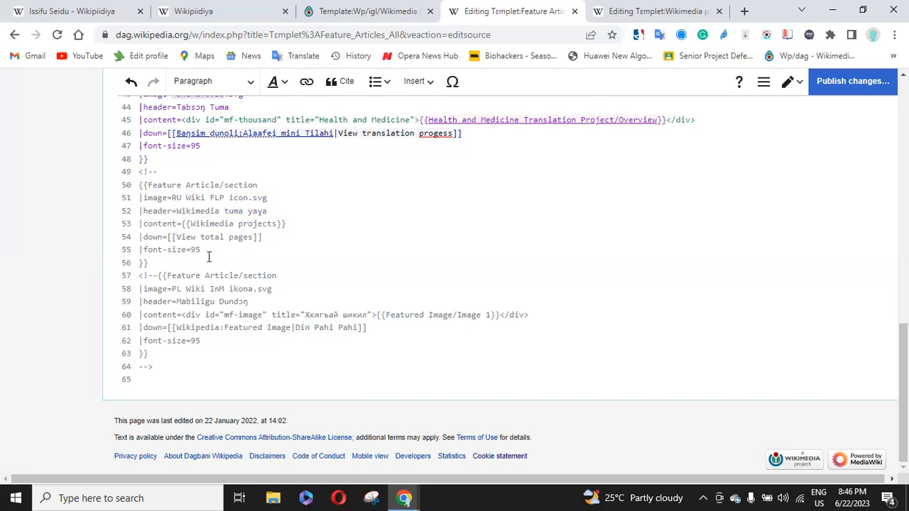
double_click(144, 369)
click(181, 164)
click(179, 166)
text(This is the code o)
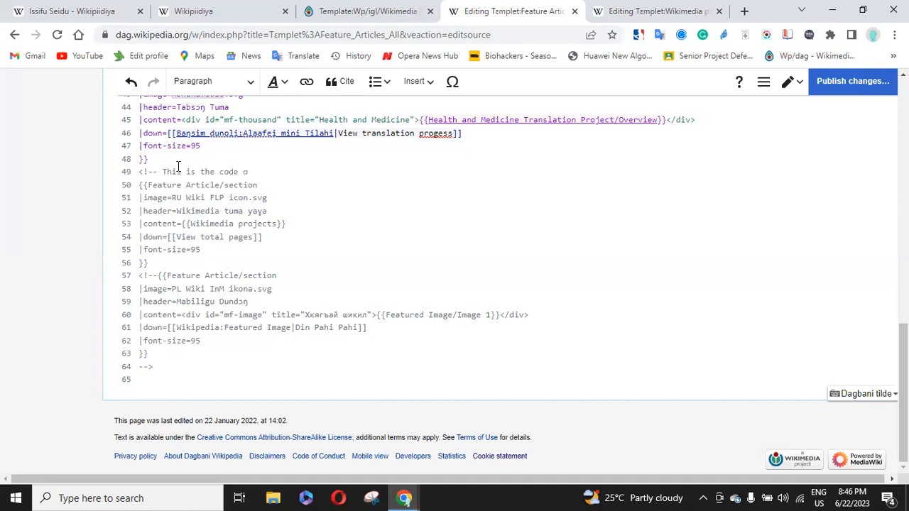
key(BackSpace)
text(to disply)
key(BackSpace)
text(ay the)
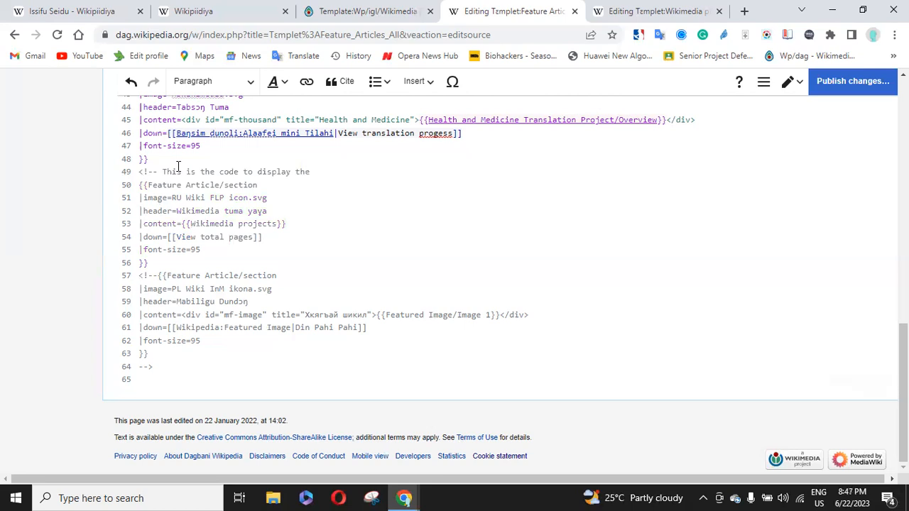
text( Wikim)
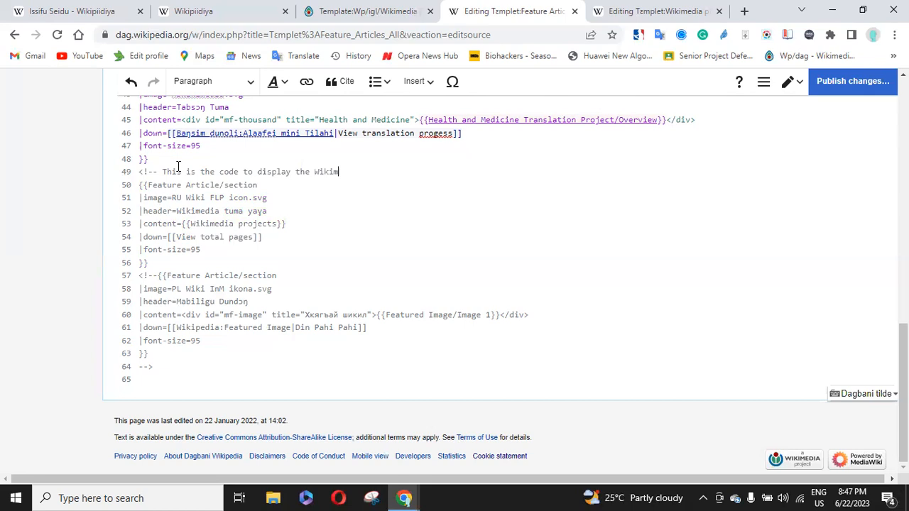
text(eida projects -->)
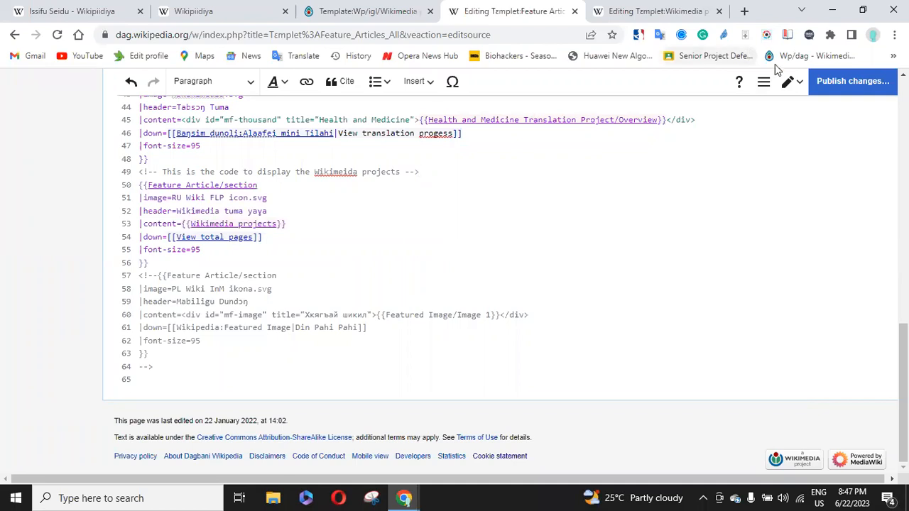
Cancel publishing and discard the unsaved edit to return to the Feature Articles All template page.
click(843, 91)
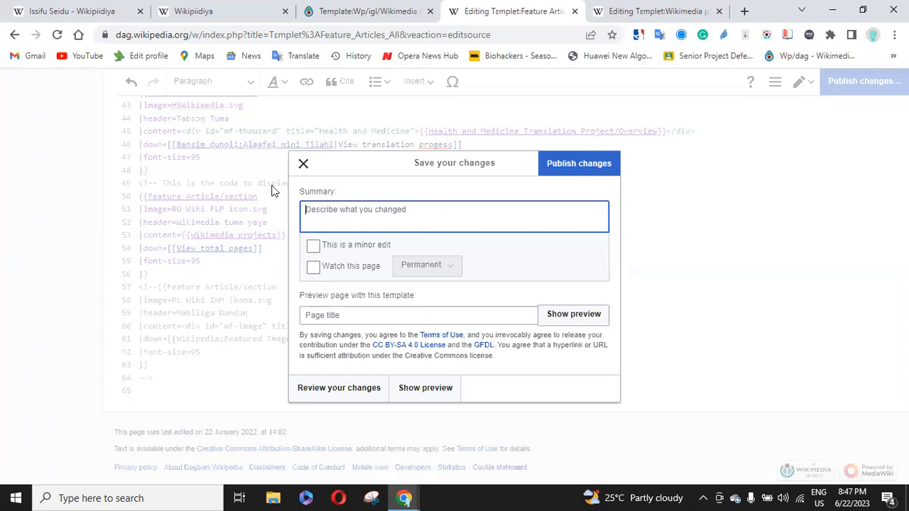
click(302, 167)
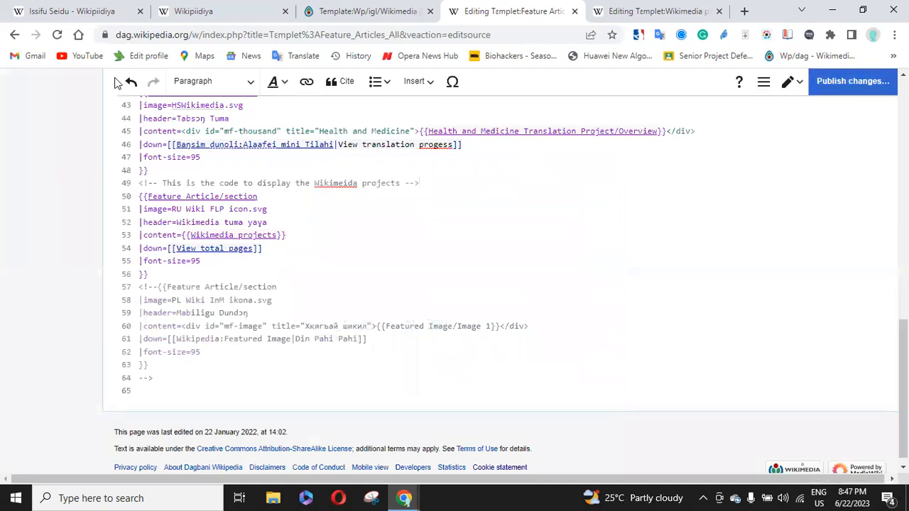
click(13, 35)
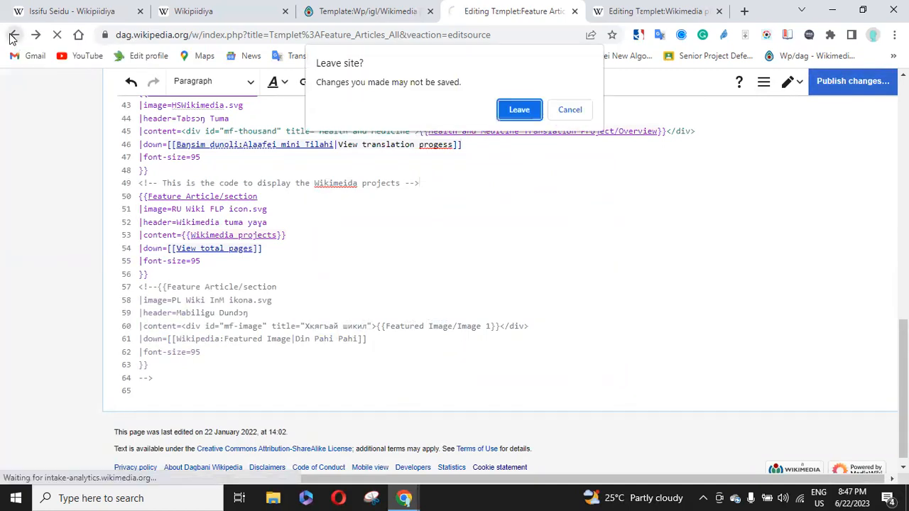
click(521, 112)
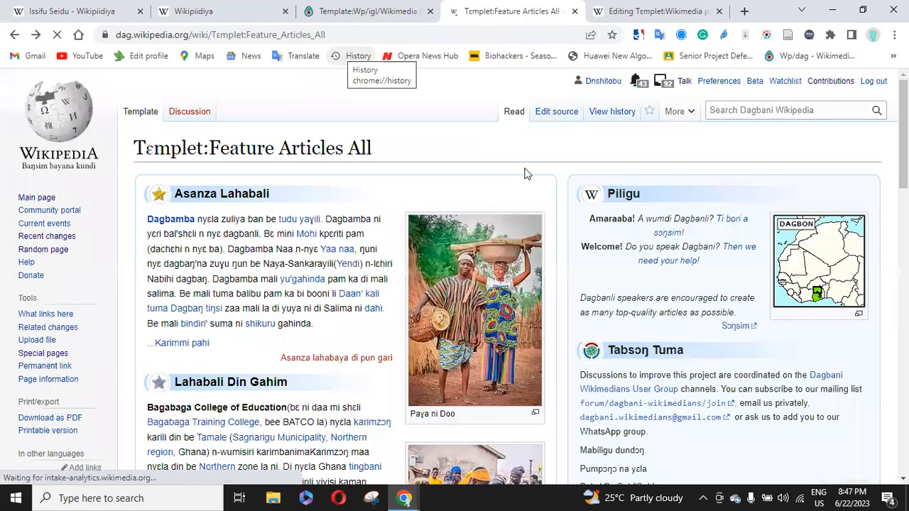
Look over the rendered Feature Articles All template and open the source of the Dagbani Wikipedia main page.
scroll(454, 277, down, 8)
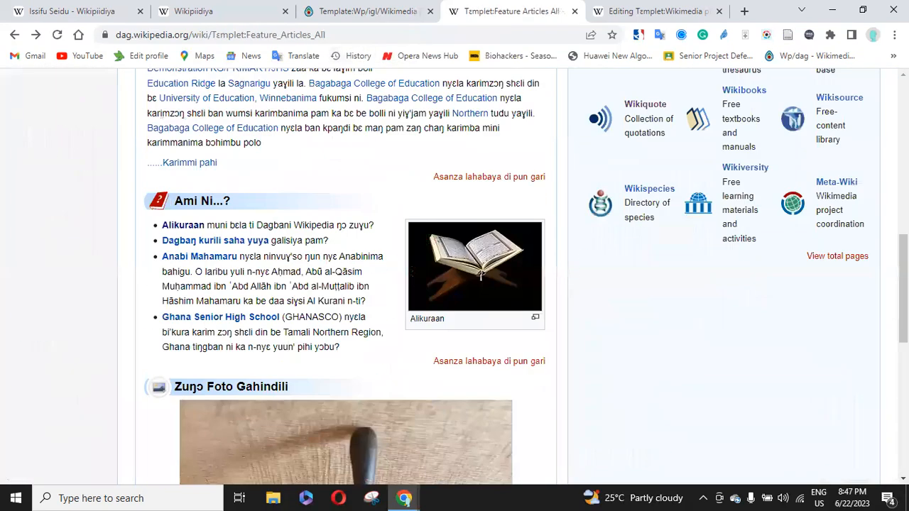
scroll(455, 277, up, 4)
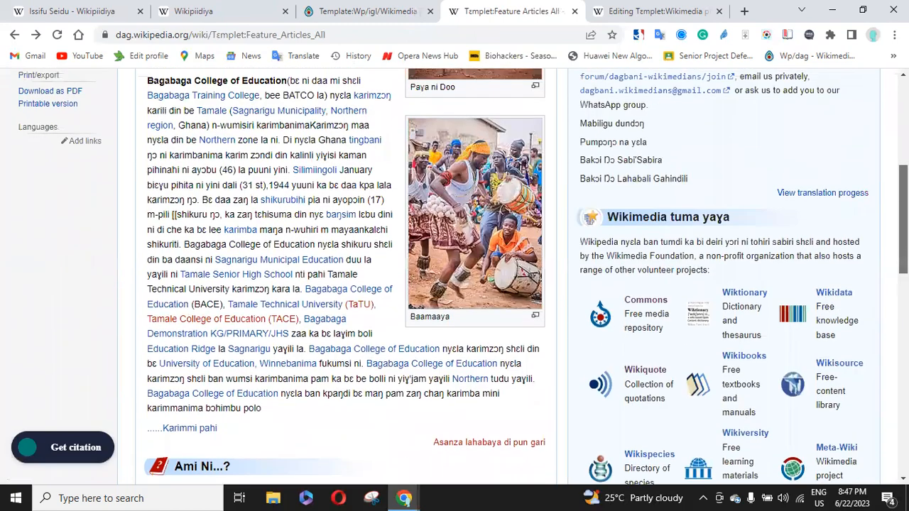
scroll(177, 168, up, 6)
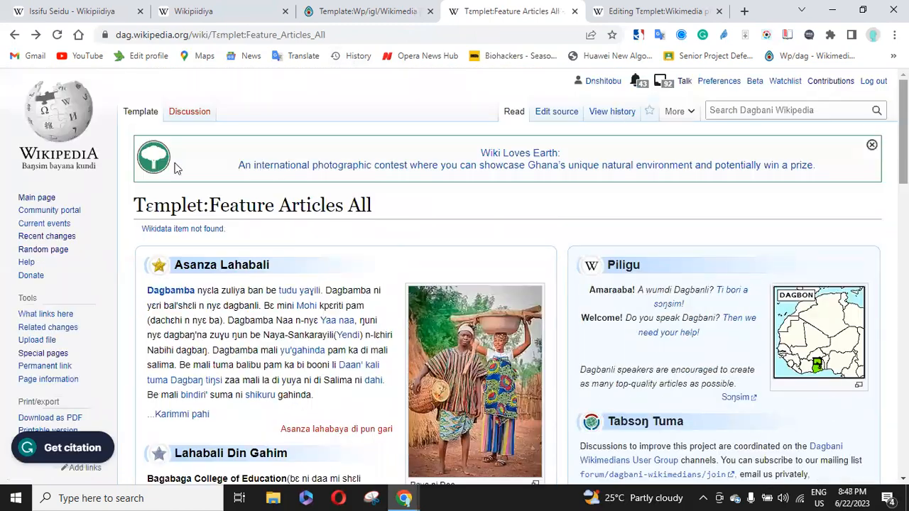
click(35, 199)
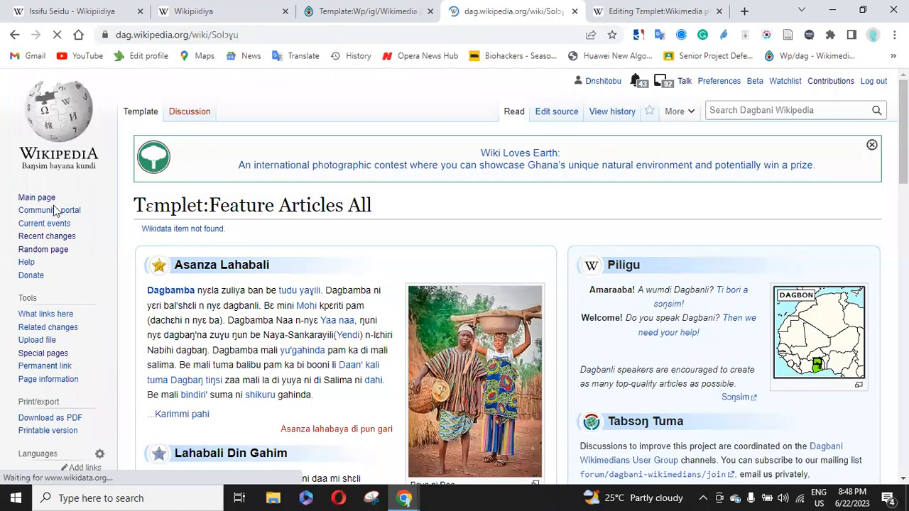
click(552, 114)
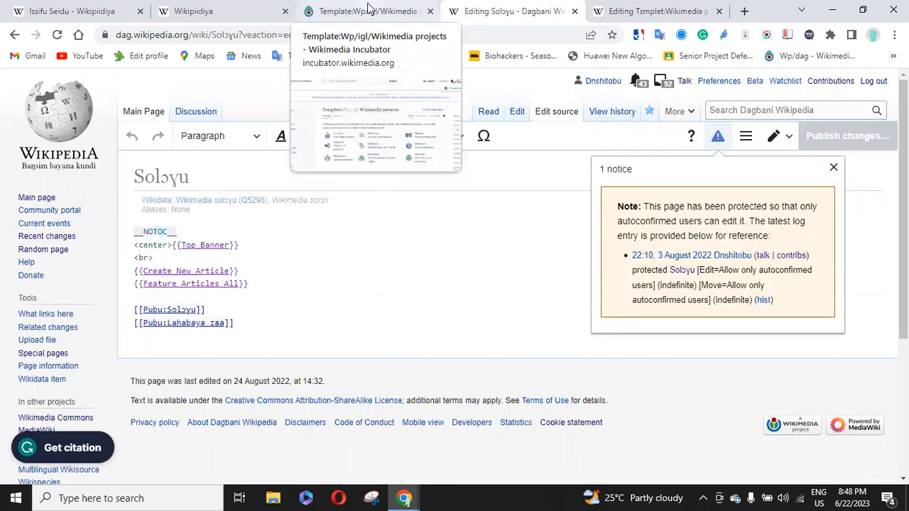
Switch to Wikimedia Incubator and search for "Template:top banner".
click(368, 10)
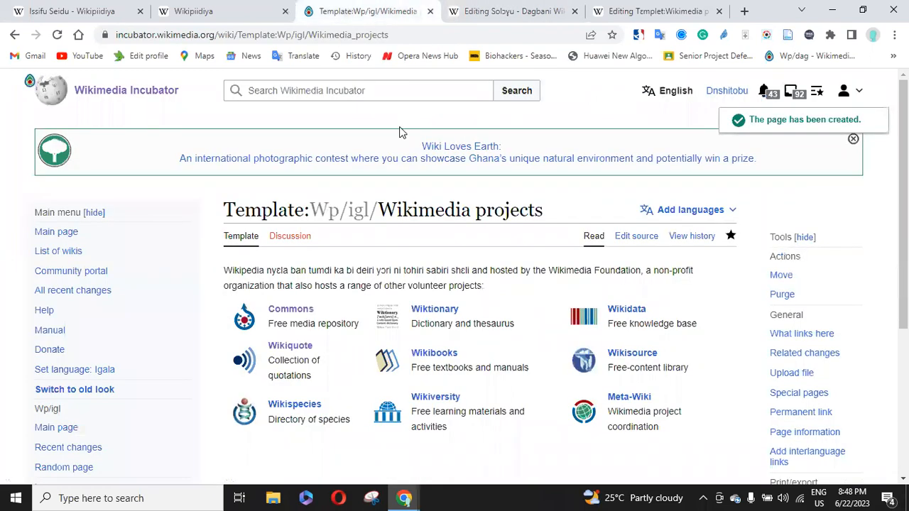
click(367, 90)
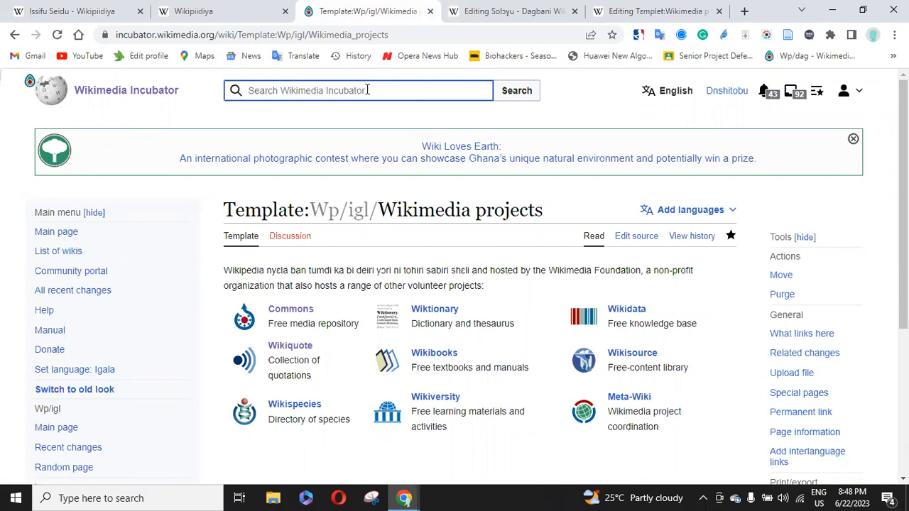
text(Te)
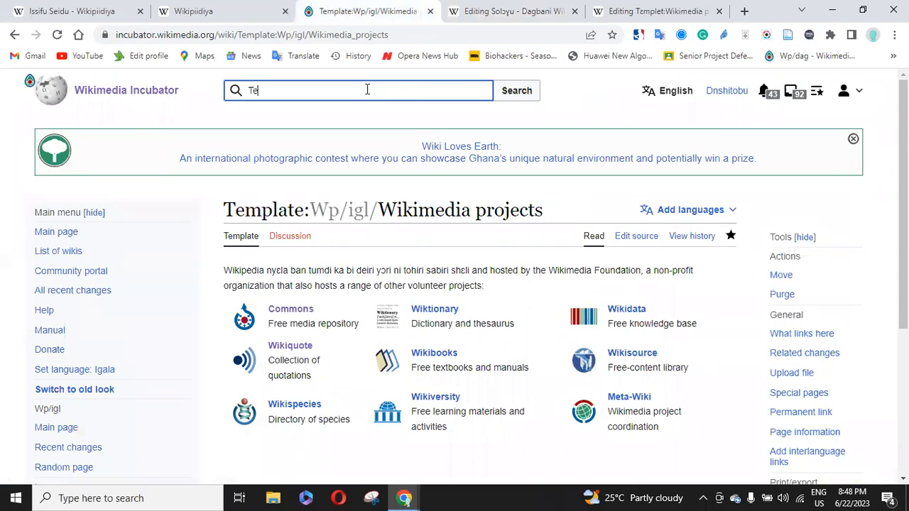
text(mplae)
key(BackSpace)
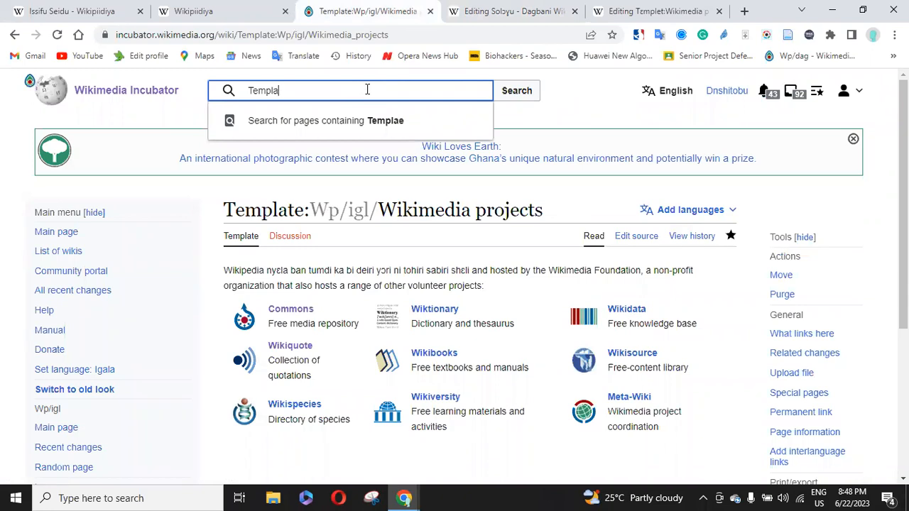
text(te:to)
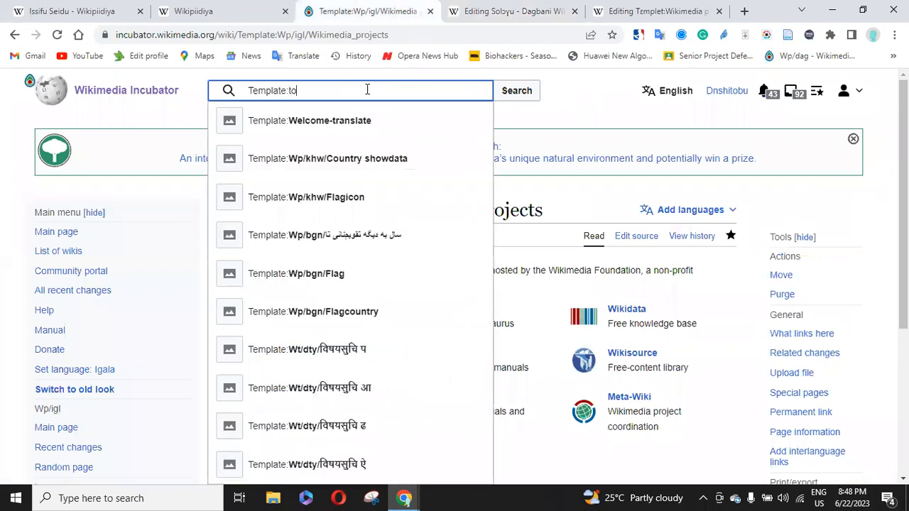
text(p banner)
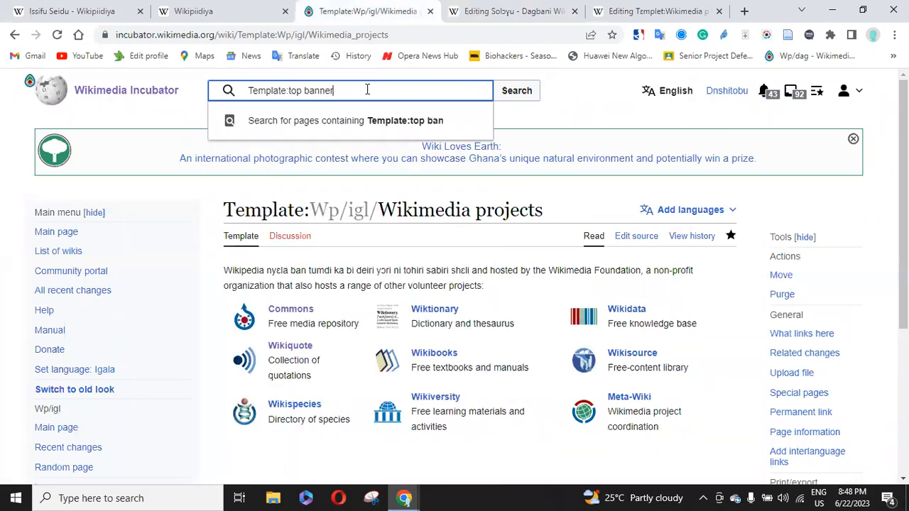
key(Return)
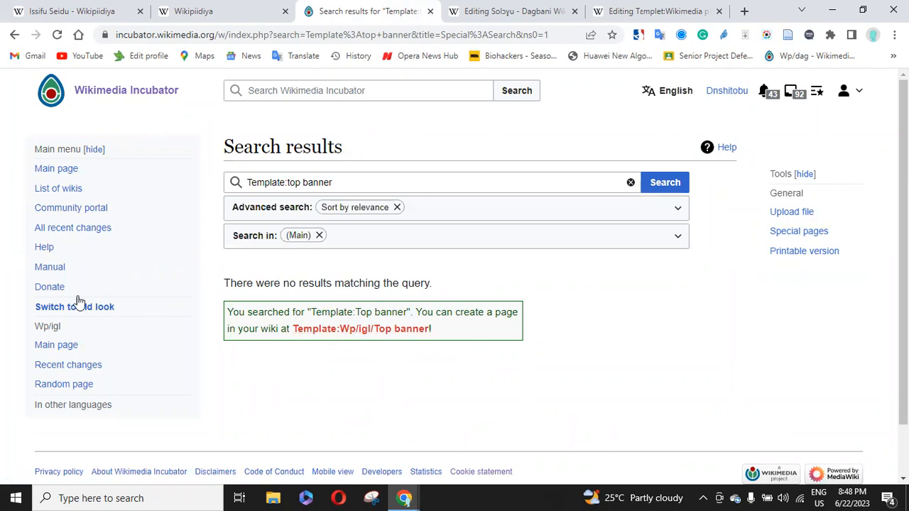
Open Template:Wp/igl/Top Banner from the Wp/igl recent changes.
click(78, 368)
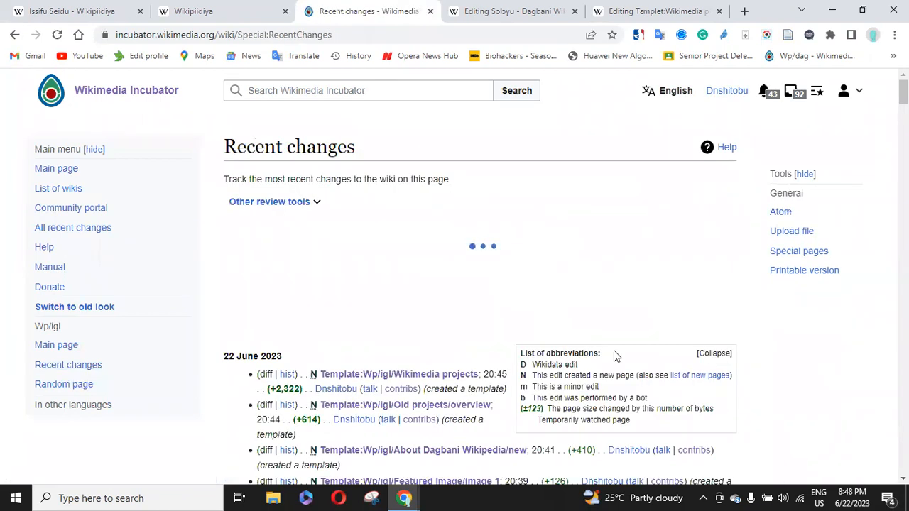
scroll(455, 284, down, 6)
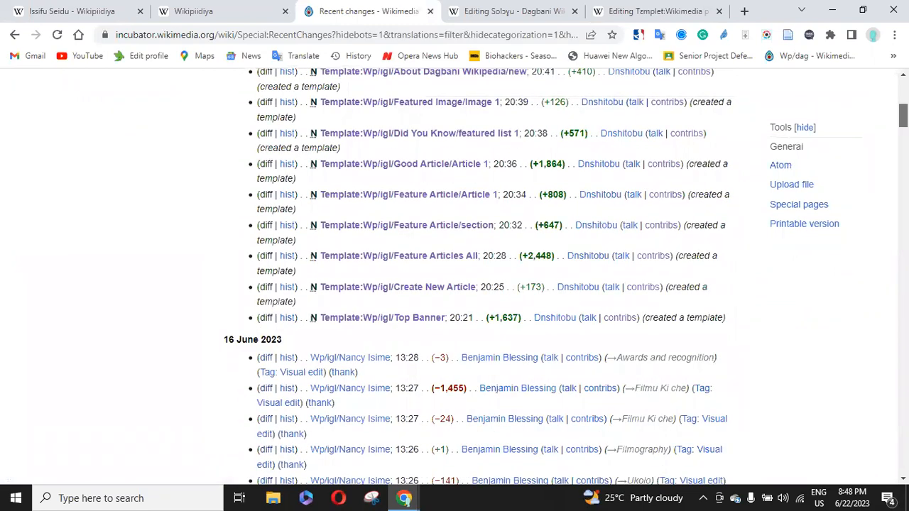
click(420, 322)
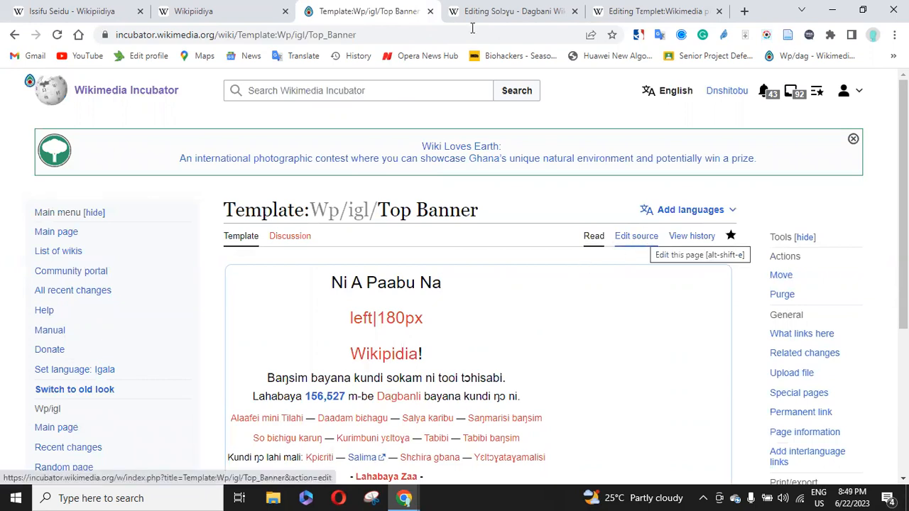
Compare the rendered banner on the Dagbani main page with the Igala Top Banner template.
click(546, 10)
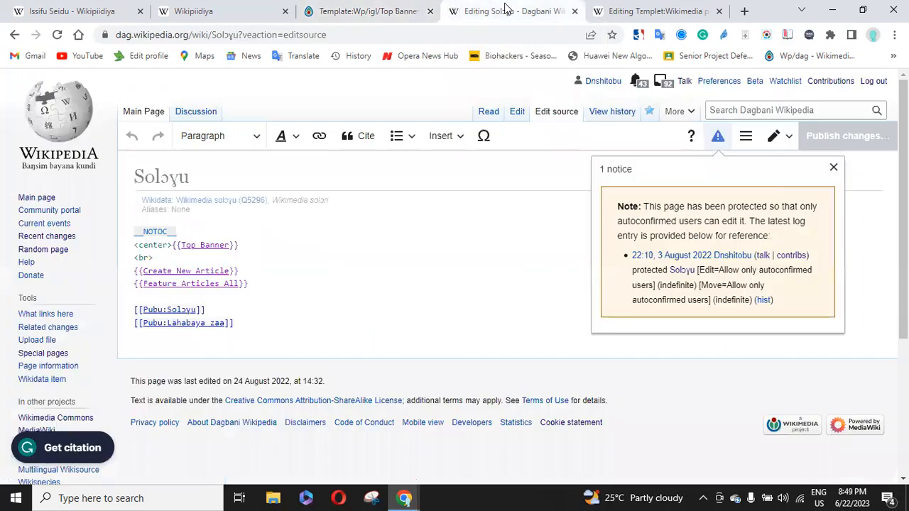
click(486, 112)
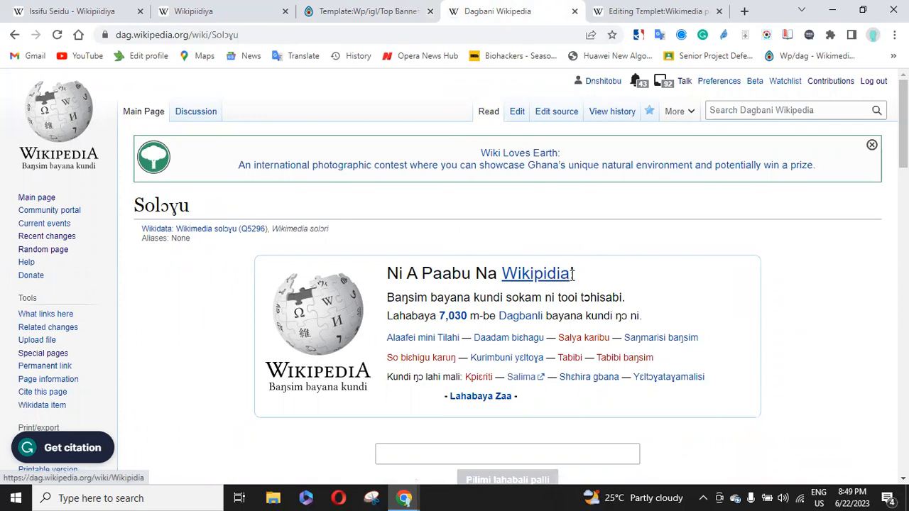
click(341, 13)
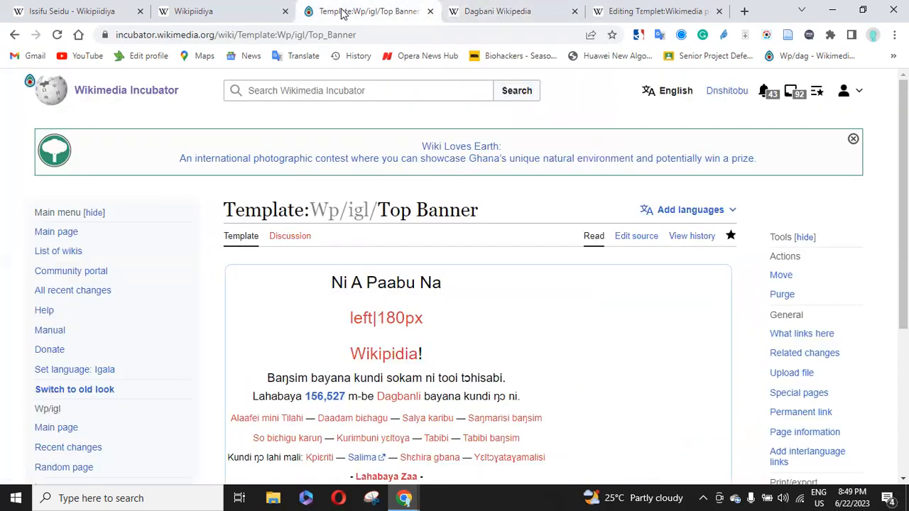
Open the Igala Top Banner source and replace the greeting "Ni A Paabu Na" with "Welcome to".
click(636, 239)
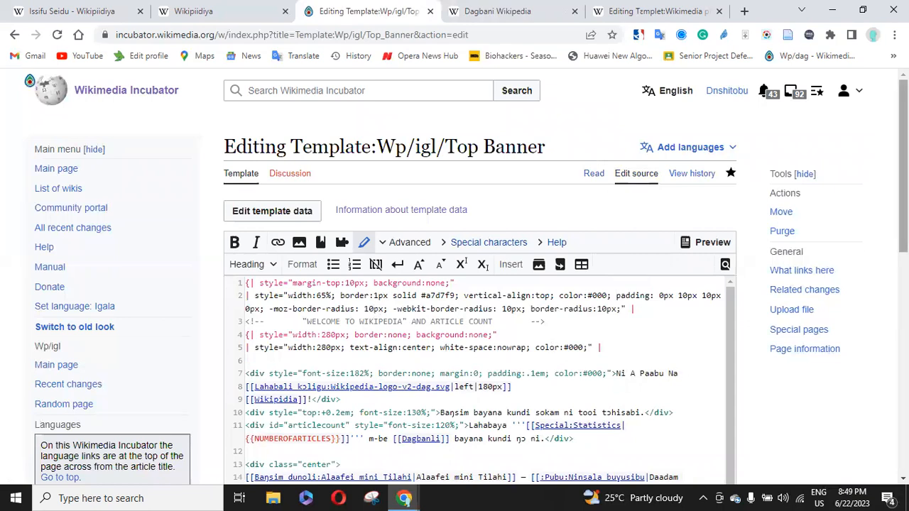
scroll(471, 285, down, 2)
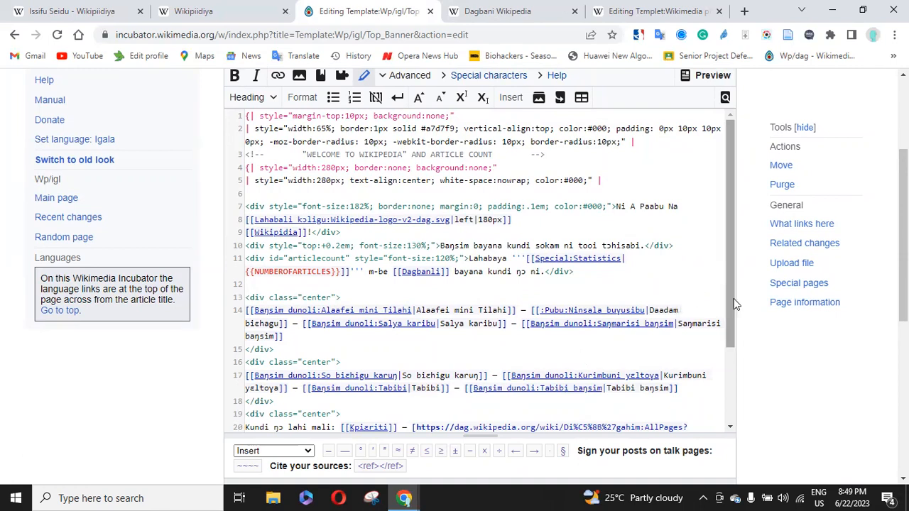
drag(737, 299, 745, 265)
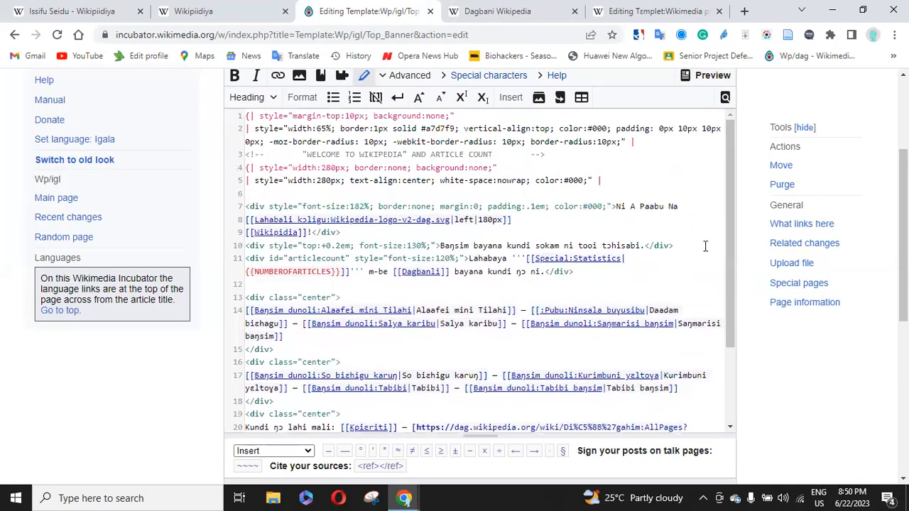
click(677, 210)
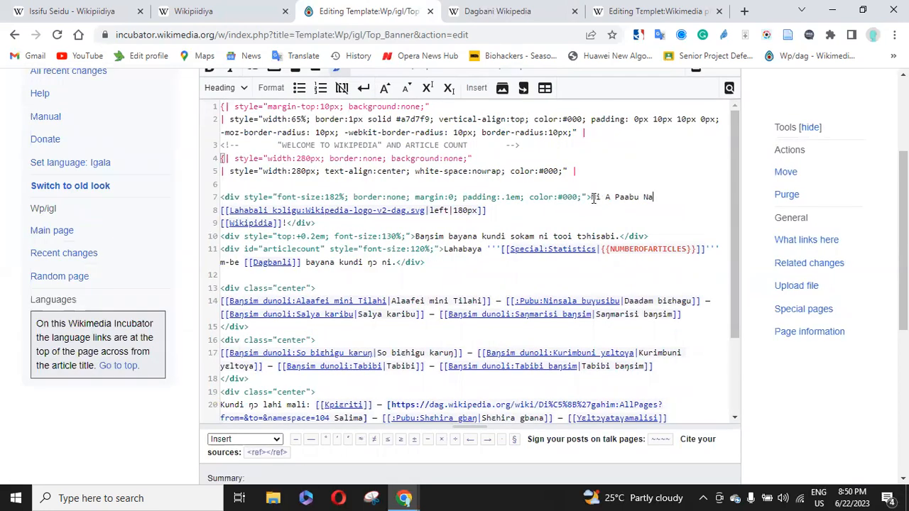
drag(592, 199, 654, 199)
text(Welcome to)
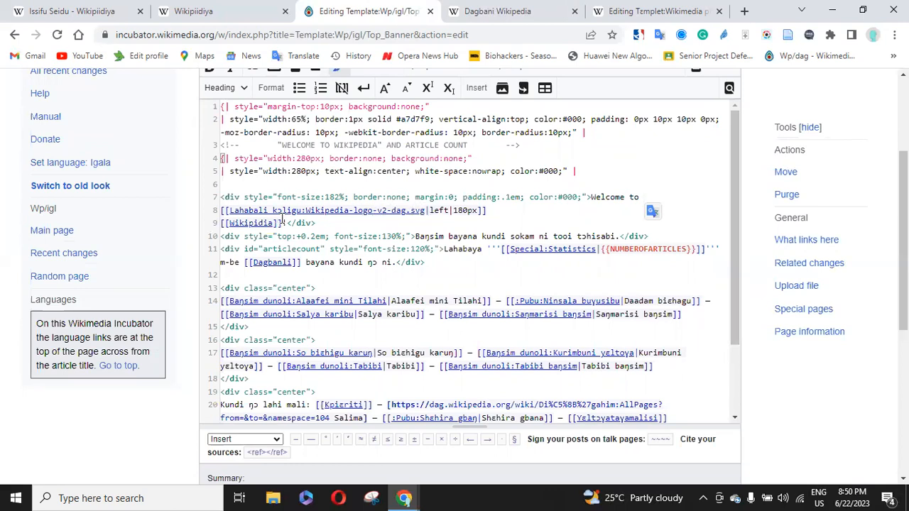
Compare the linked word "Wikipidia" on the Dagbani main page with its Igala Top Banner source, and inspect the greeting's font size.
click(506, 14)
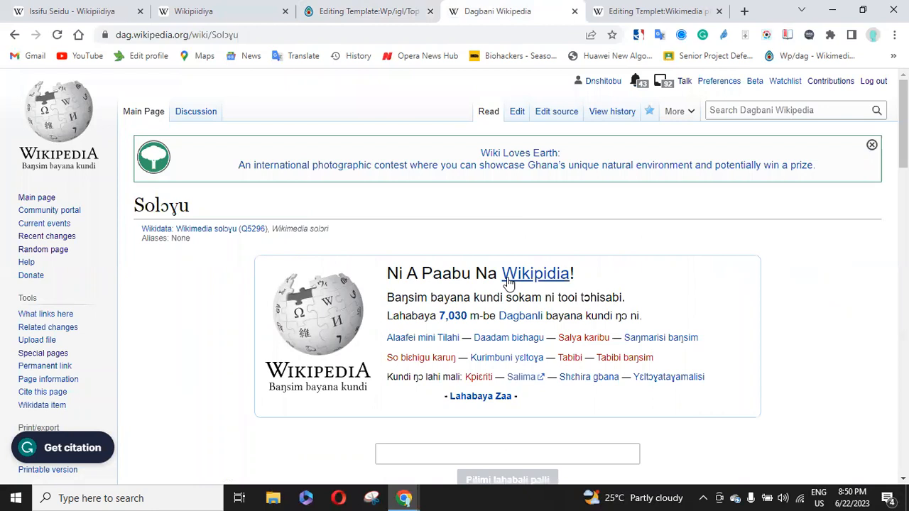
click(345, 11)
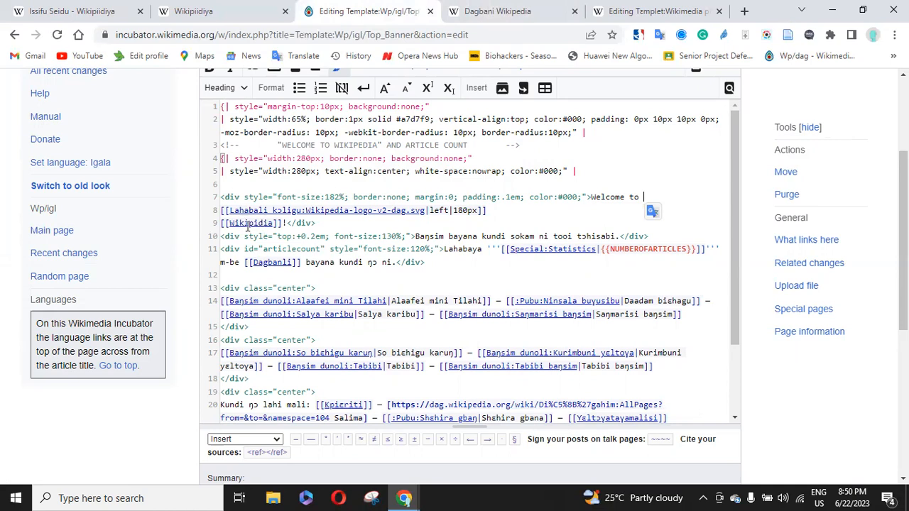
click(501, 10)
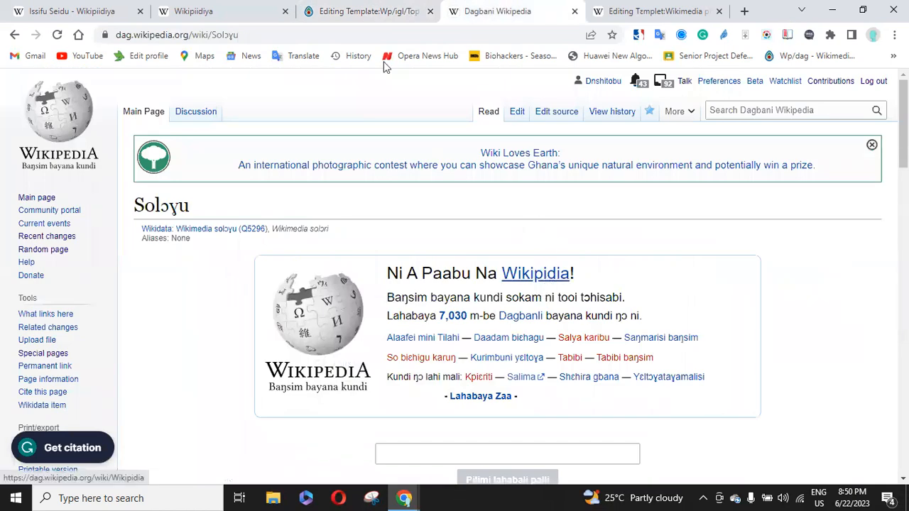
click(359, 6)
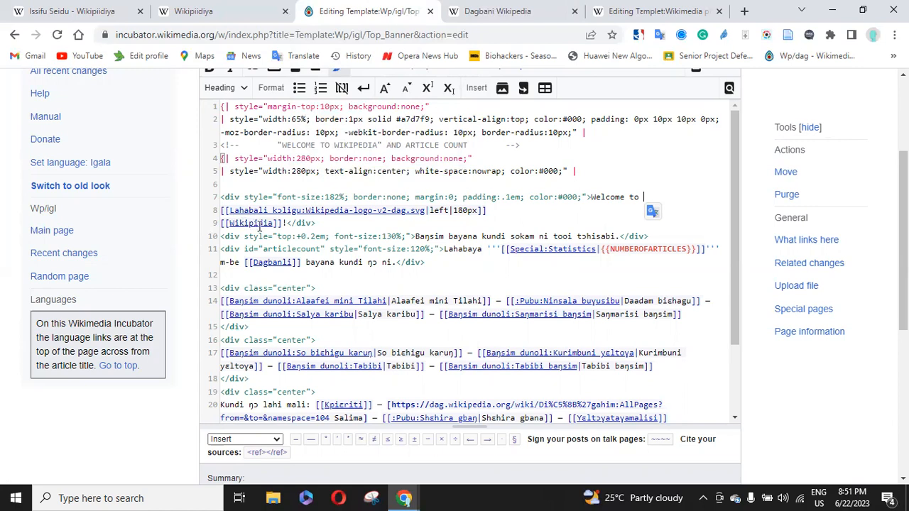
drag(230, 224, 236, 224)
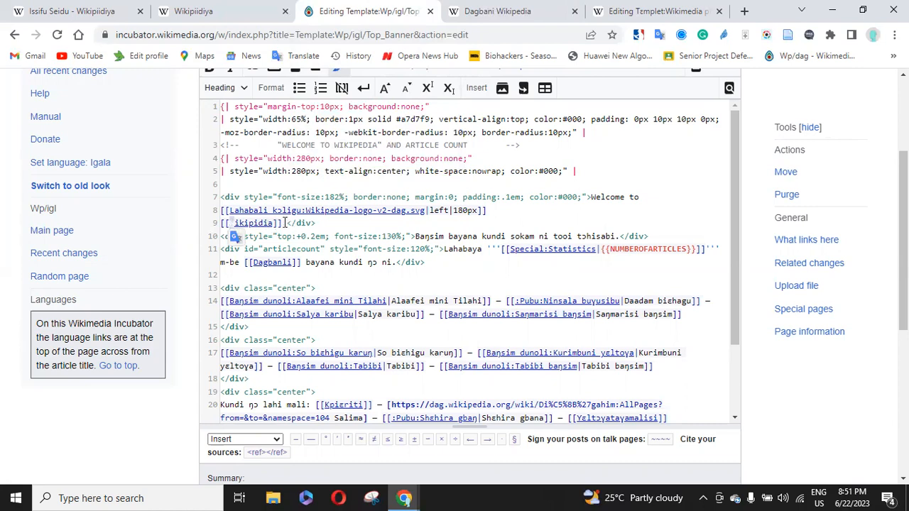
click(337, 223)
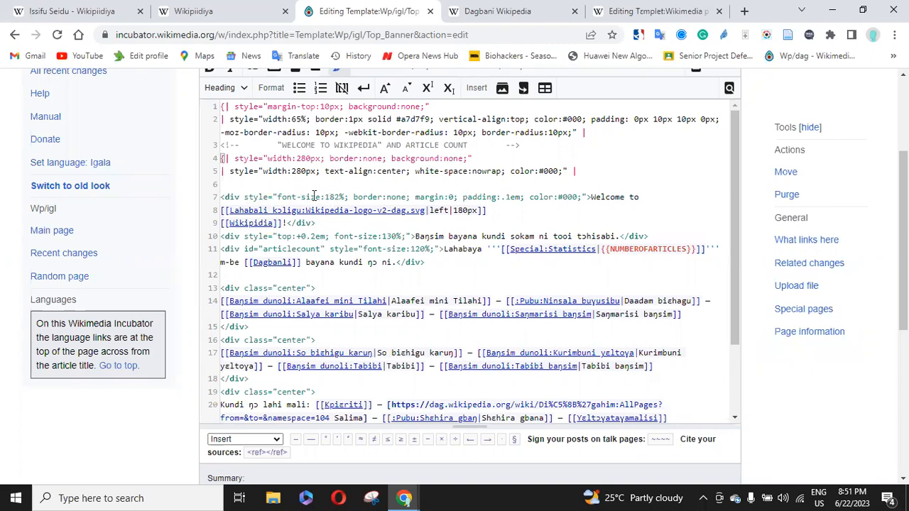
drag(325, 196, 343, 196)
click(410, 248)
Select the greeting's color value and copy the HTML code for blue, #0000FF, from Computer Hope's color code page.
click(559, 198)
click(578, 197)
drag(558, 197, 579, 197)
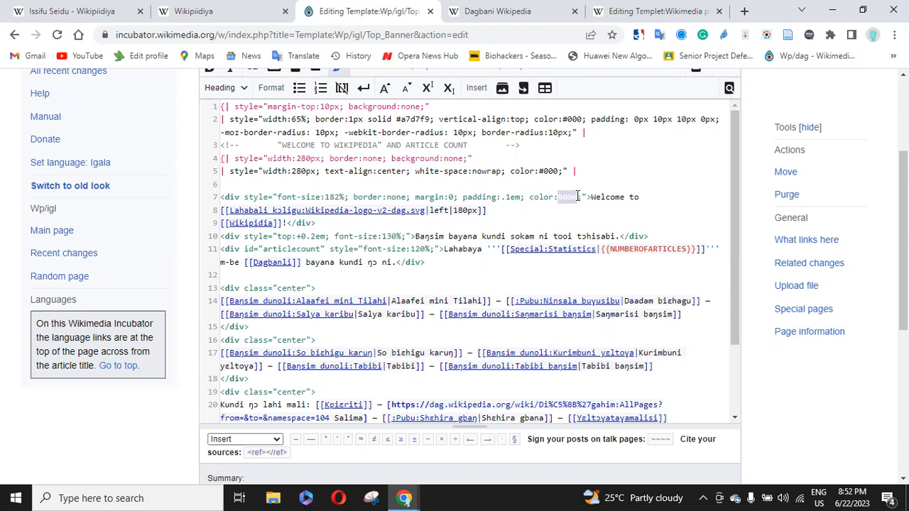
click(744, 12)
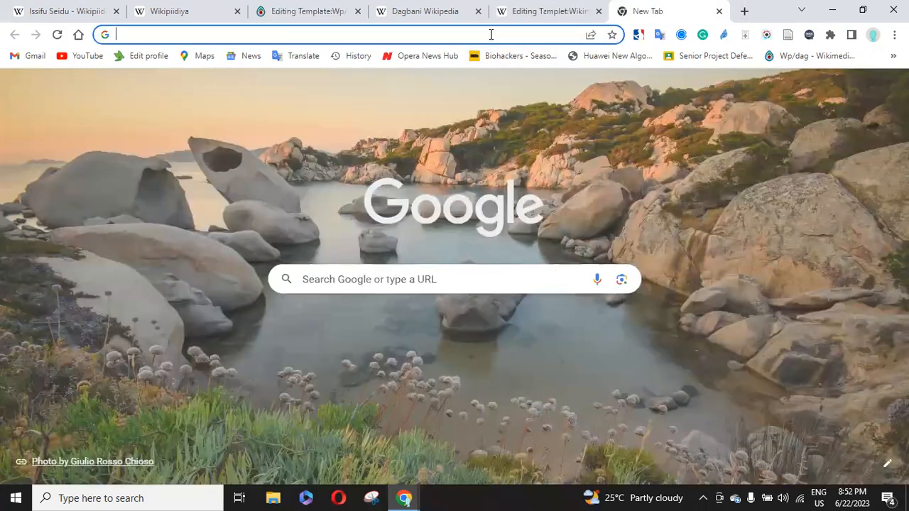
click(491, 34)
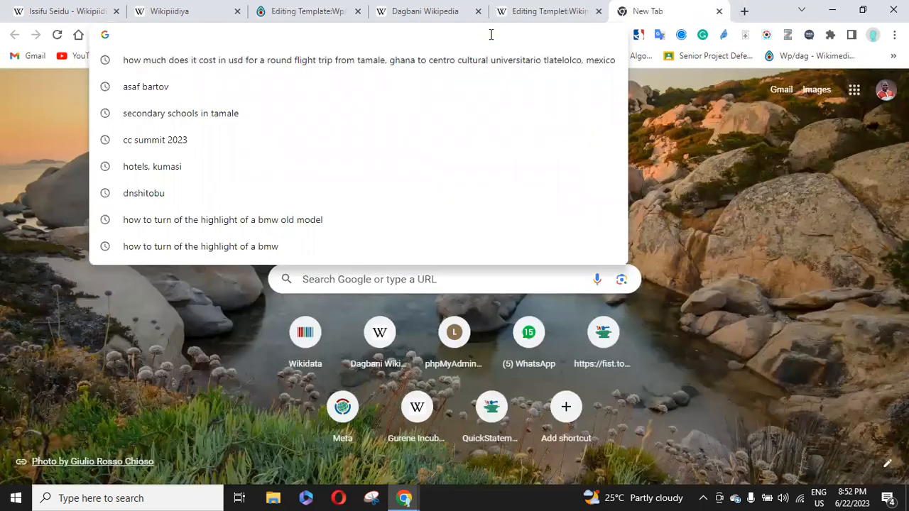
text(colo)
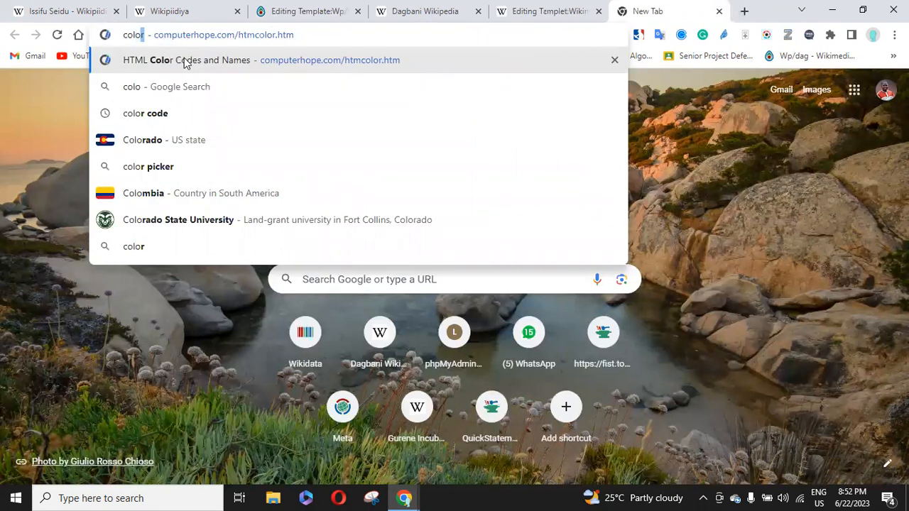
click(230, 61)
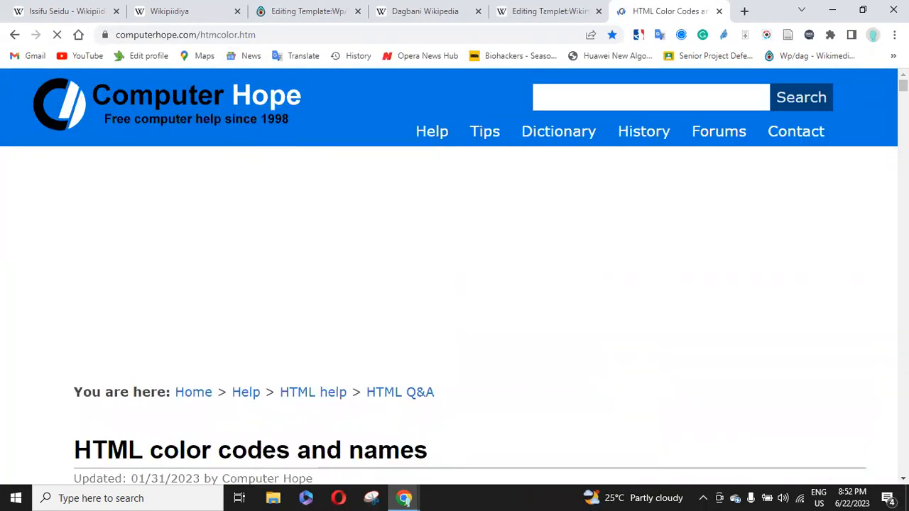
drag(903, 86, 903, 100)
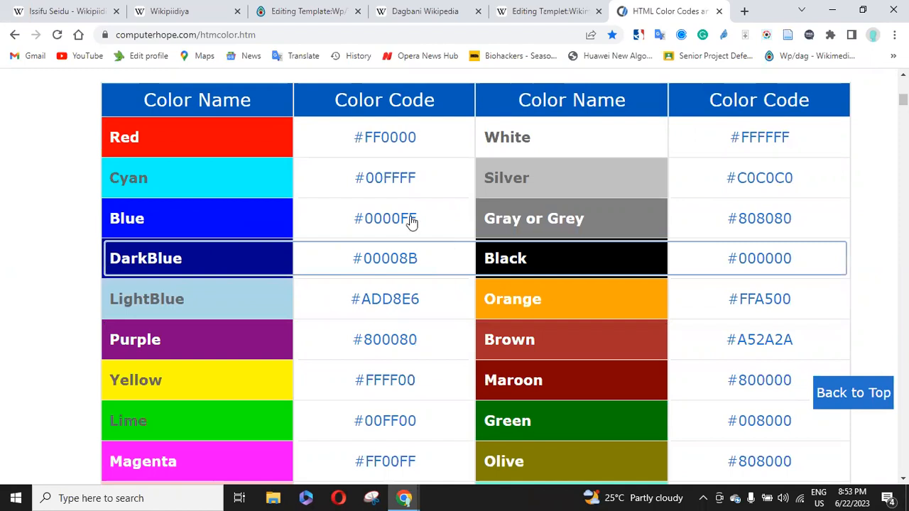
drag(419, 220, 351, 219)
key(ctrl+c)
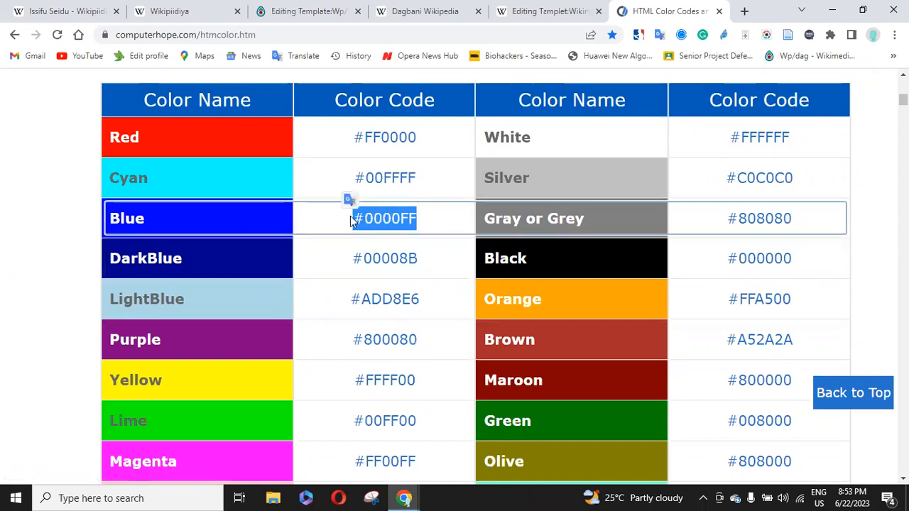
Return to the Igala Top Banner source, set the greeting's color to #0000FF and preview the template.
click(309, 12)
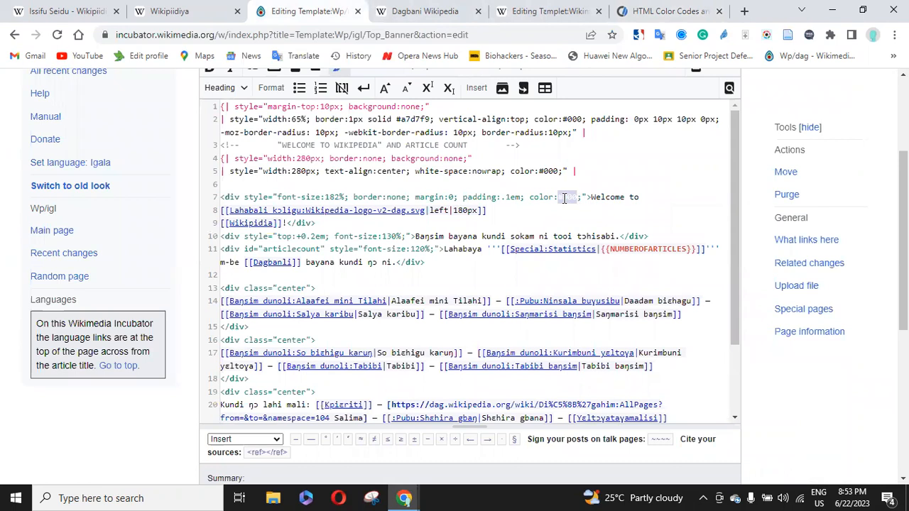
key(ctrl+v)
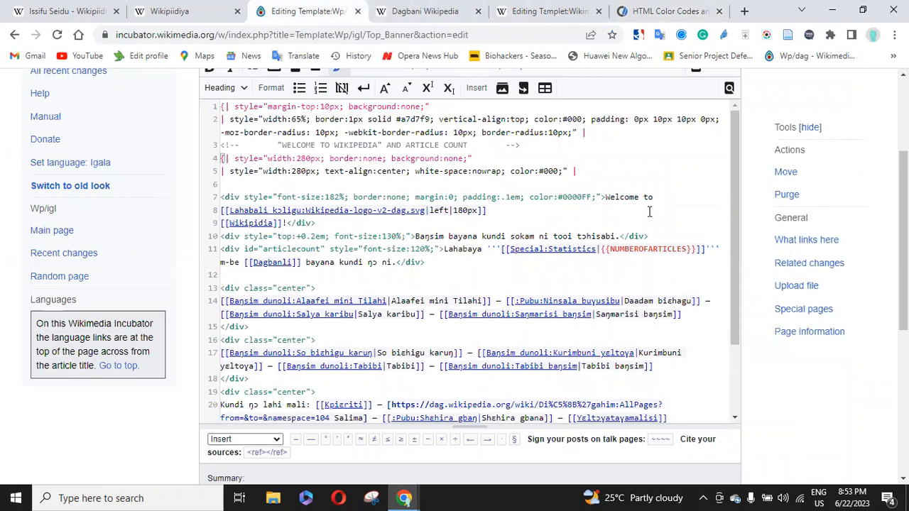
scroll(250, 266, down, 3)
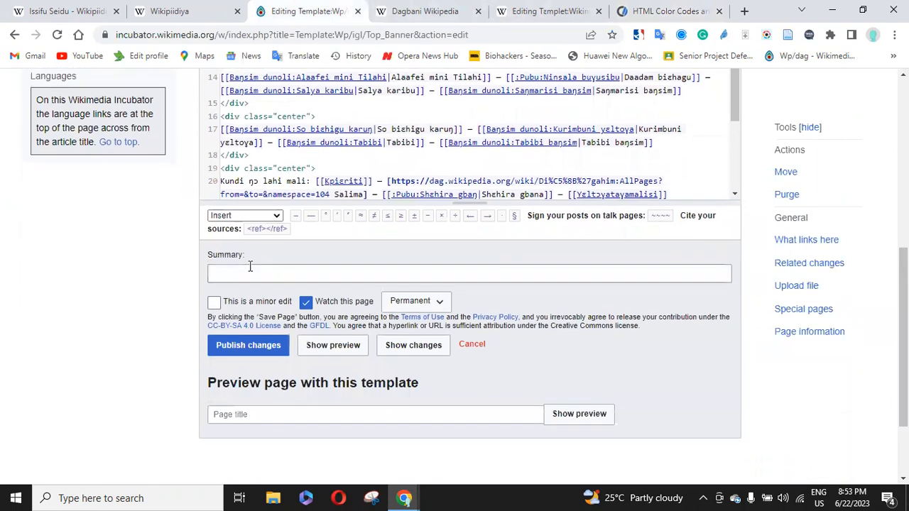
click(329, 351)
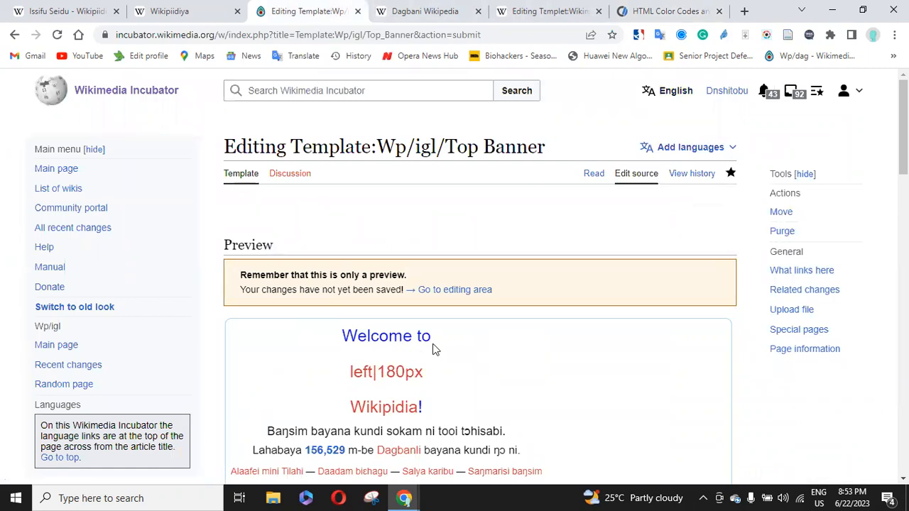
scroll(457, 355, down, 3)
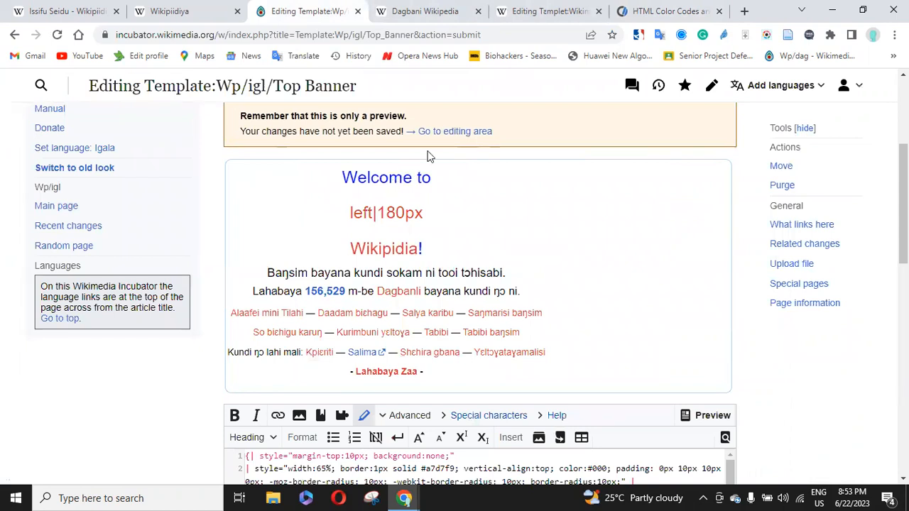
Return to the editing area and restore the greeting's color to #000, copied from the table style above it.
click(472, 135)
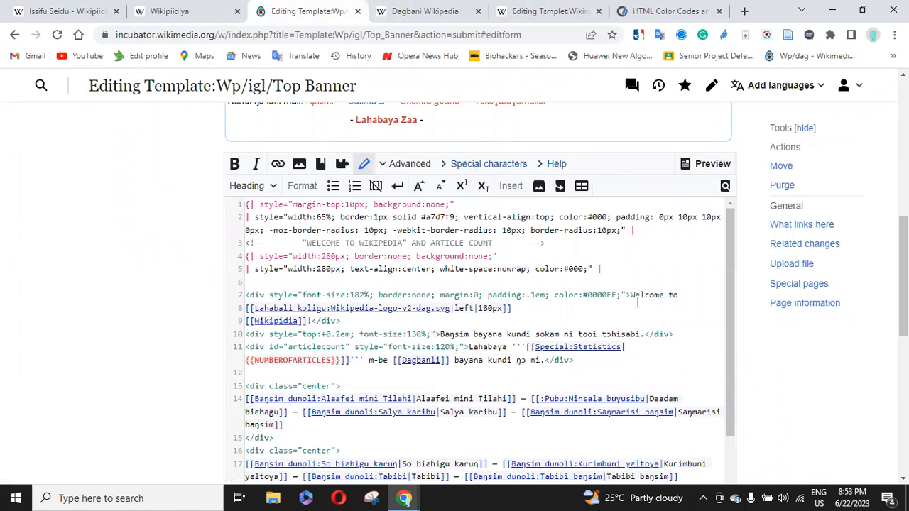
click(608, 295)
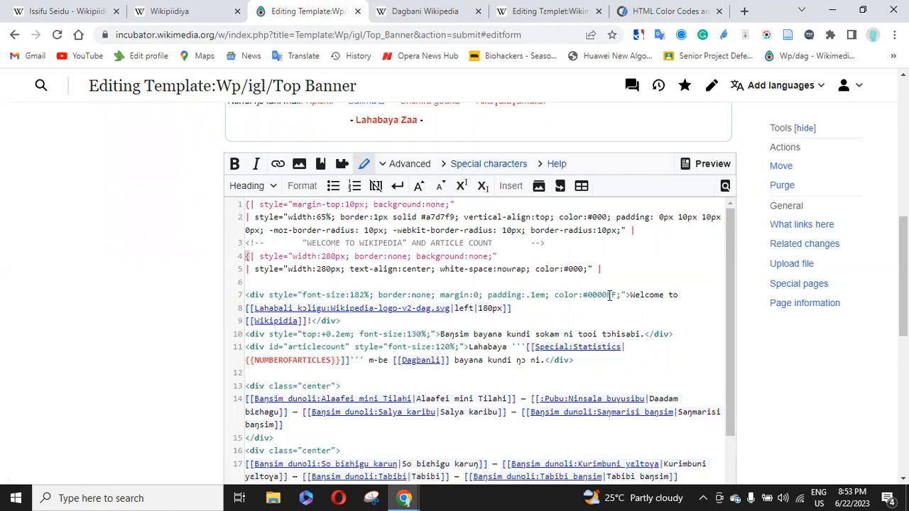
drag(565, 269, 583, 268)
key(ctrl+c)
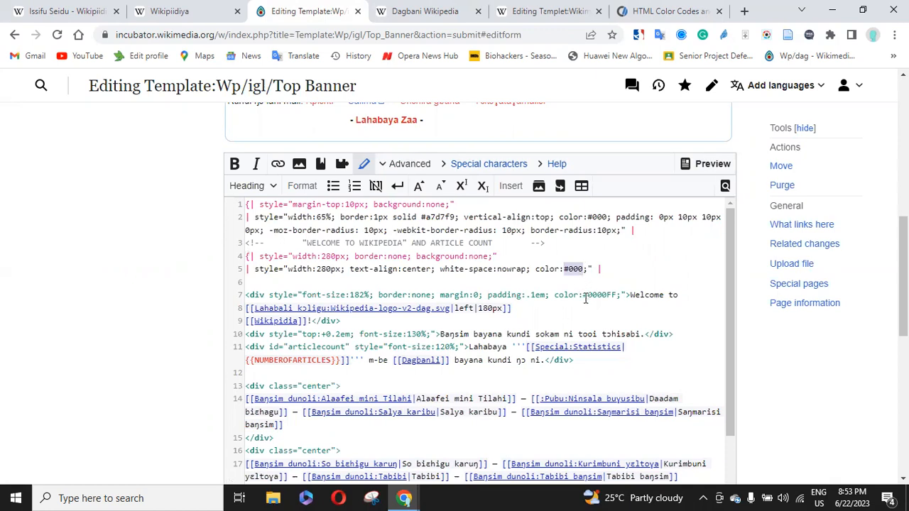
drag(583, 295, 614, 295)
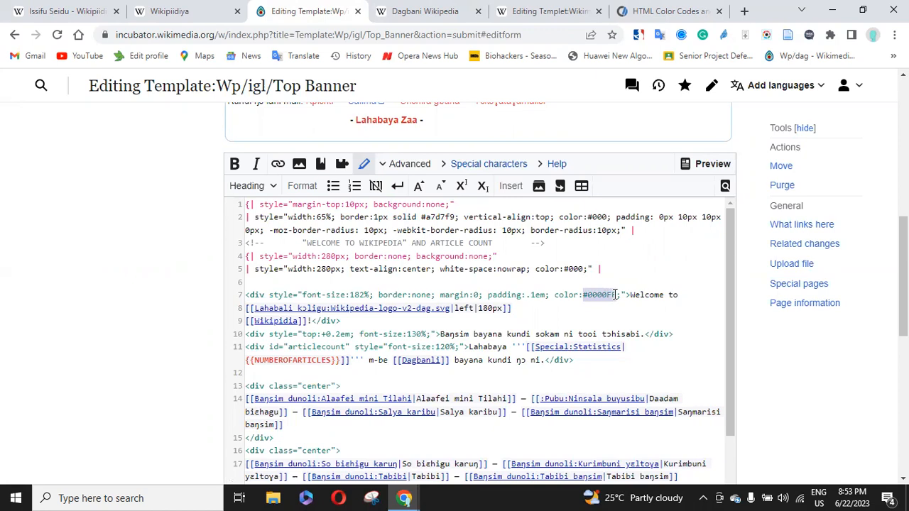
key(ctrl+v)
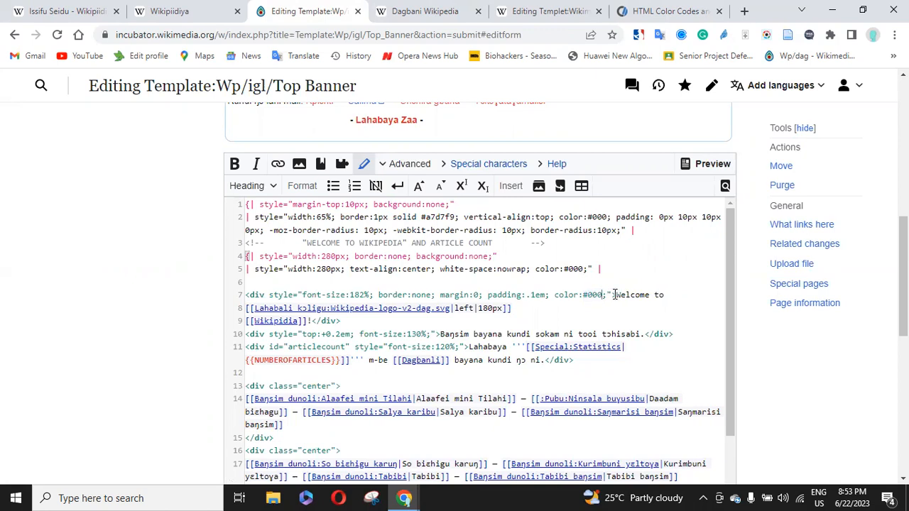
click(652, 313)
Replace the Dagbani tagline under the Wikipidia heading with "Free Encyclopedia anybody can edit.".
drag(729, 346, 730, 384)
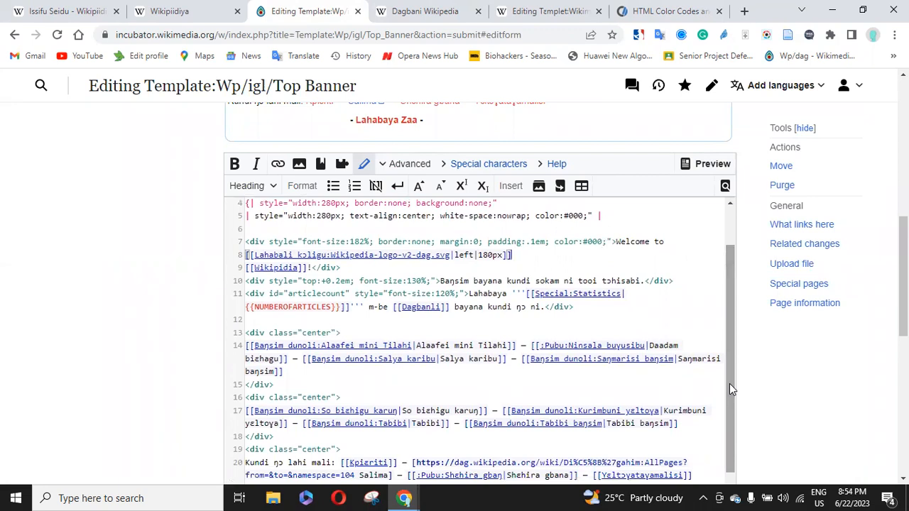
drag(441, 280, 639, 281)
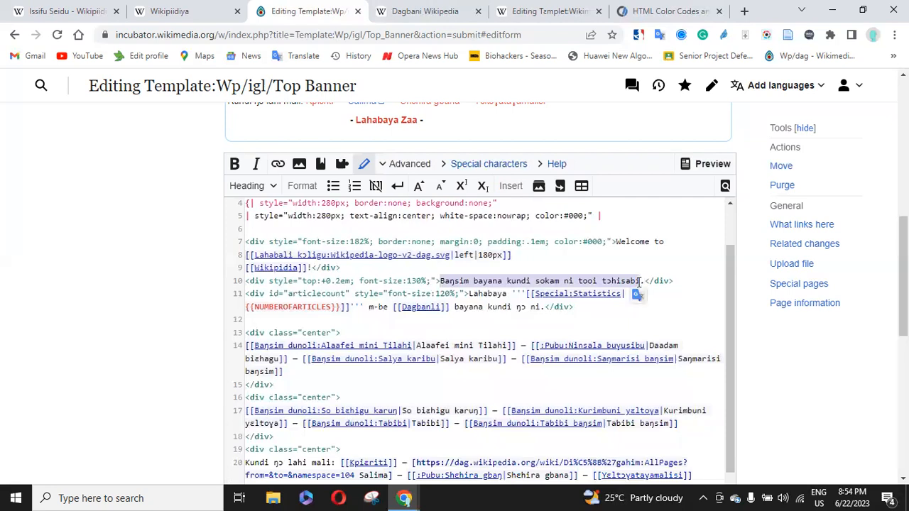
text(Free )
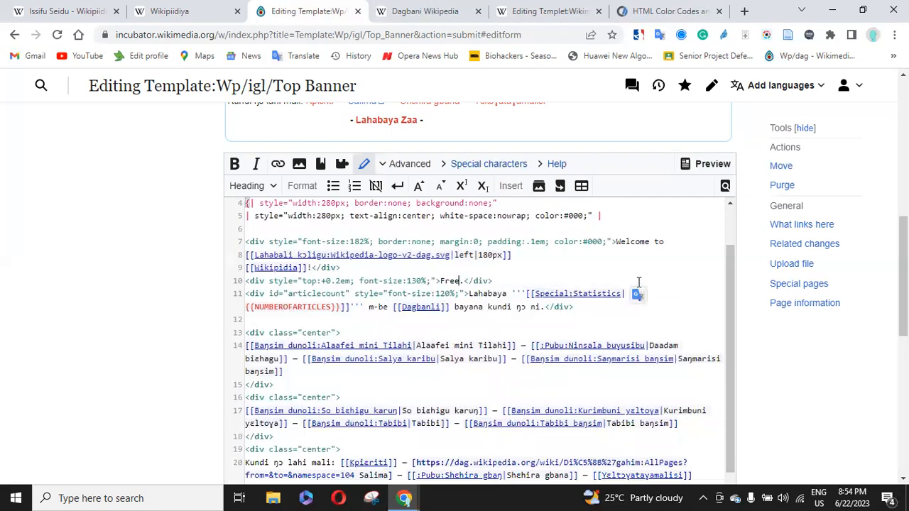
text(Enc)
text(y)
text(clopedi)
text(a an)
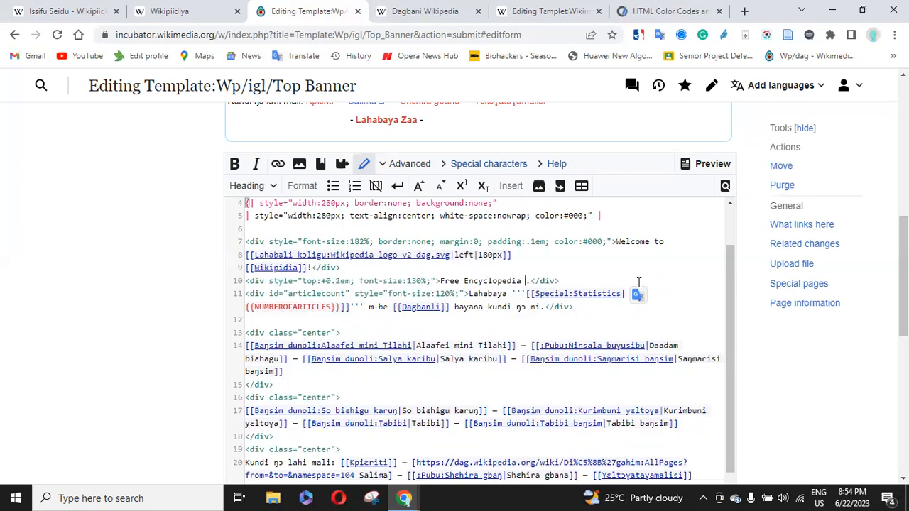
text(ybo)
text(d)
key(BackSpace)
text(dy can edit.)
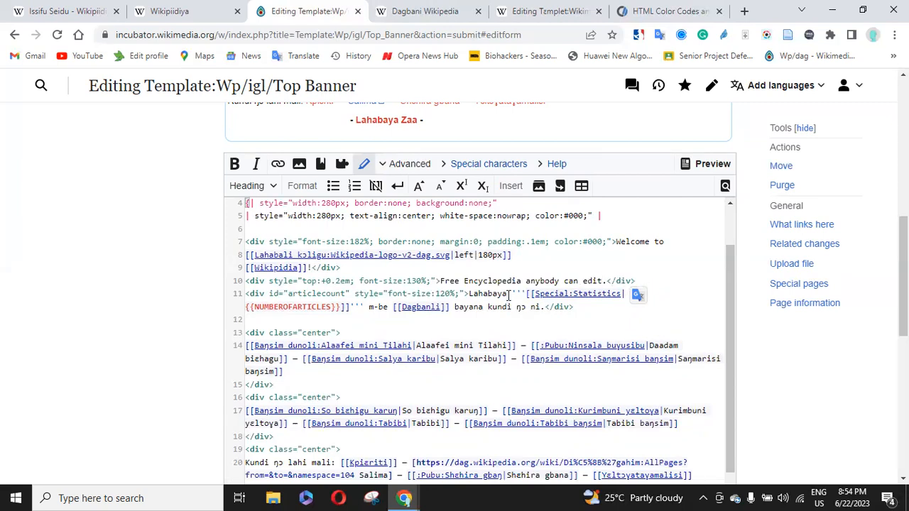
Replace "Lahabaya" with "Articles" before the Special:Statistics link, and check the NUMBEROFARTICLES variable beside it.
mouse_move(508, 295)
mouse_down()
mouse_move(476, 294)
mouse_move(515, 278)
mouse_up()
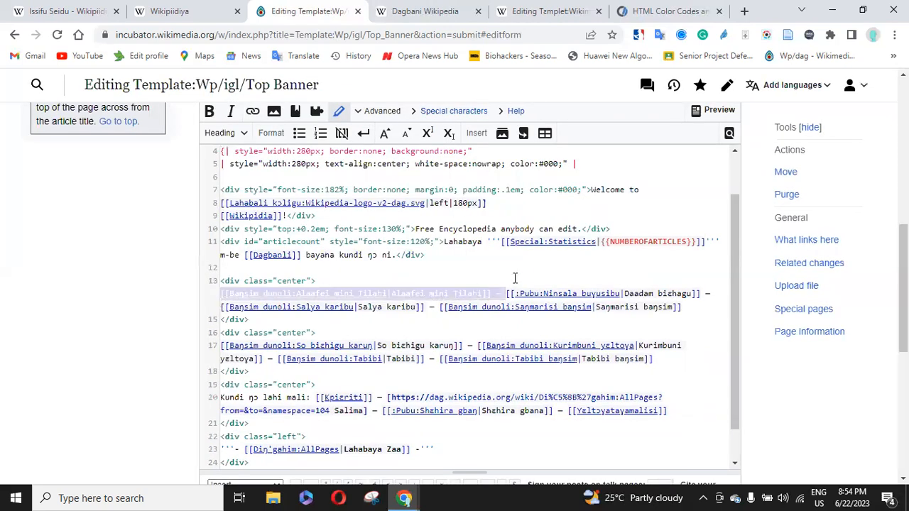
click(481, 242)
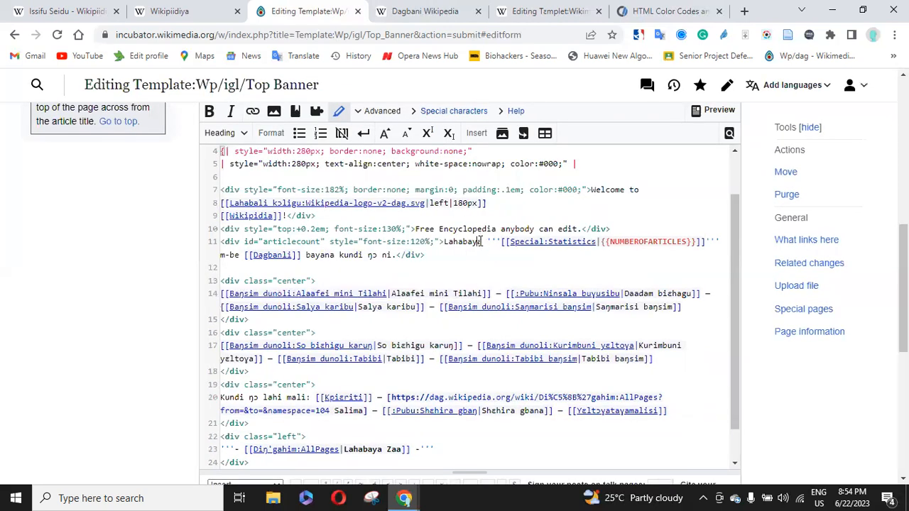
drag(479, 241, 445, 242)
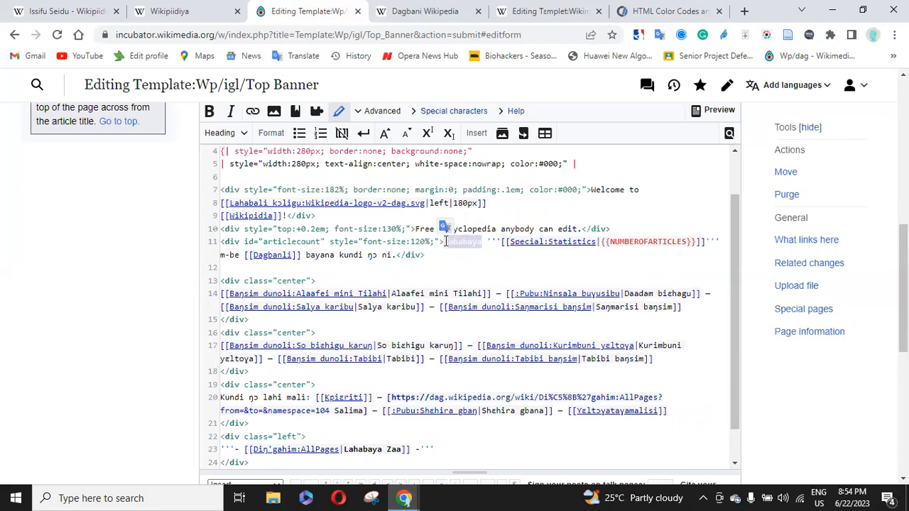
key(BackSpace)
text(article)
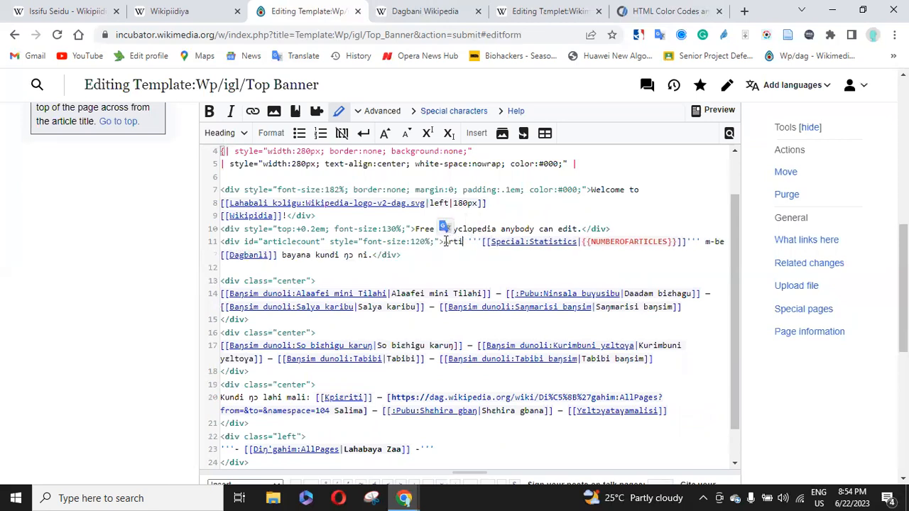
text(s)
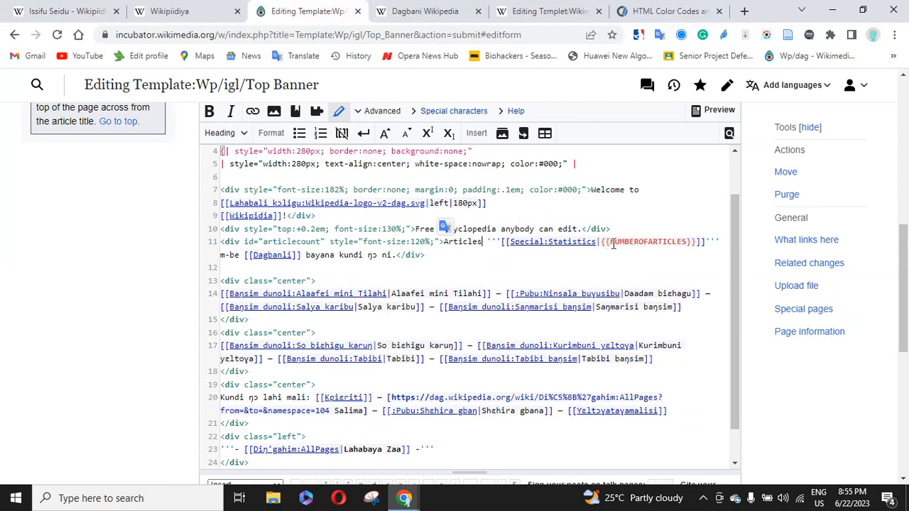
drag(688, 241, 609, 243)
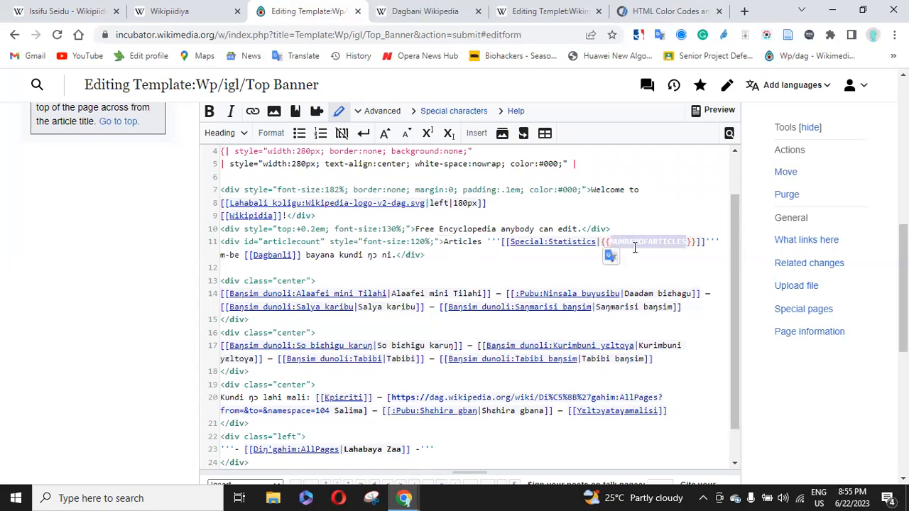
click(511, 262)
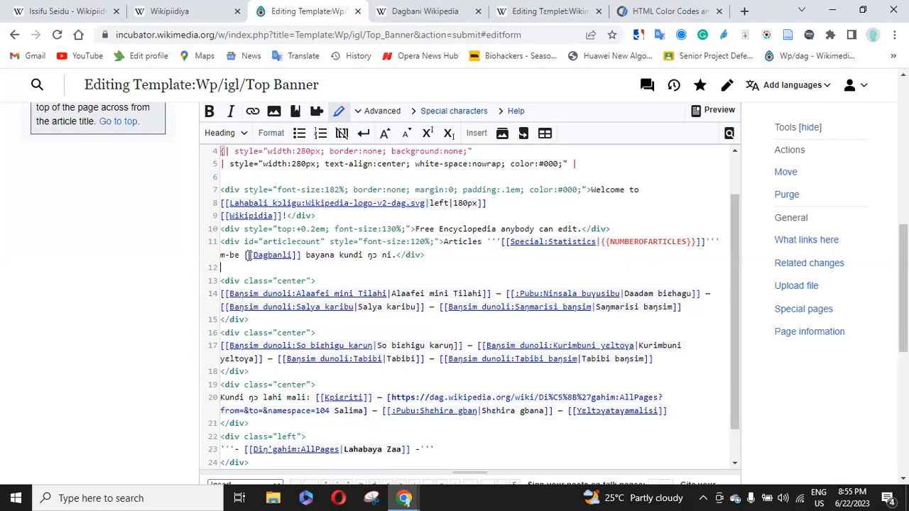
In the article count line, replace the linked word "Dagbanli" with "Igala" and the Dagbani text after the link with "Wikipedia.".
drag(253, 256, 292, 257)
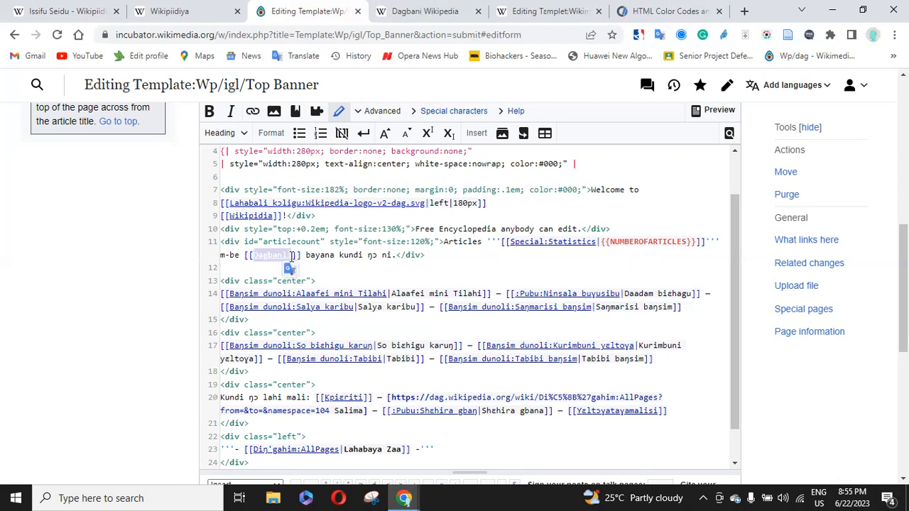
text(Igala)
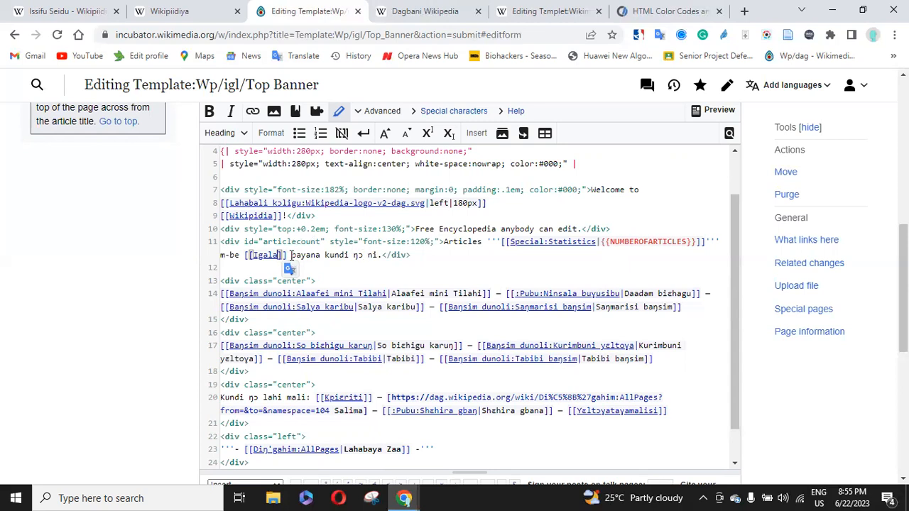
drag(291, 255, 379, 255)
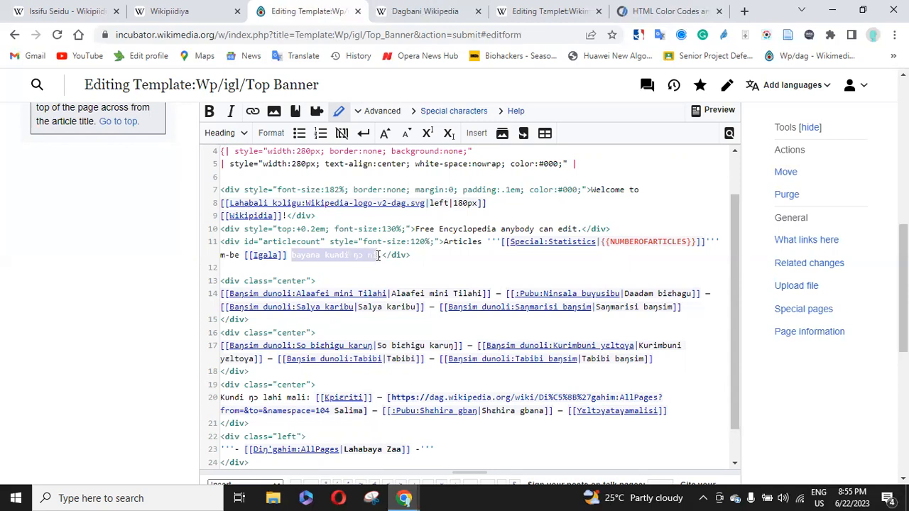
key(BackSpace)
text(Wikipedia.)
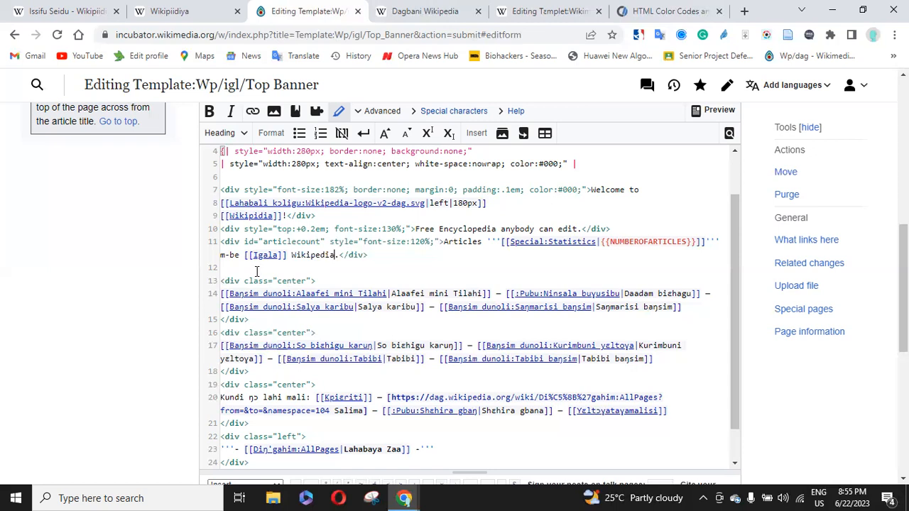
Examine the topic and navigation links in the welcome banner of the Dagbani Wikipedia main page.
click(423, 12)
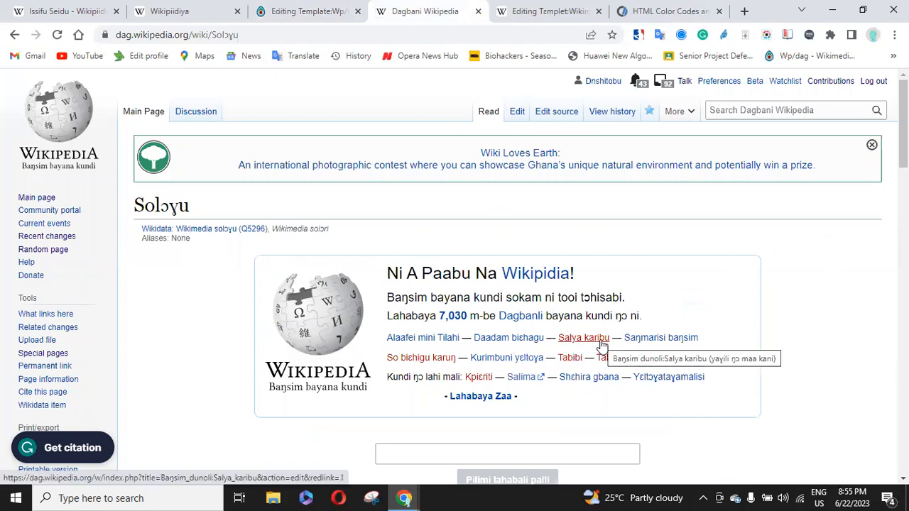
mouse_move(640, 339)
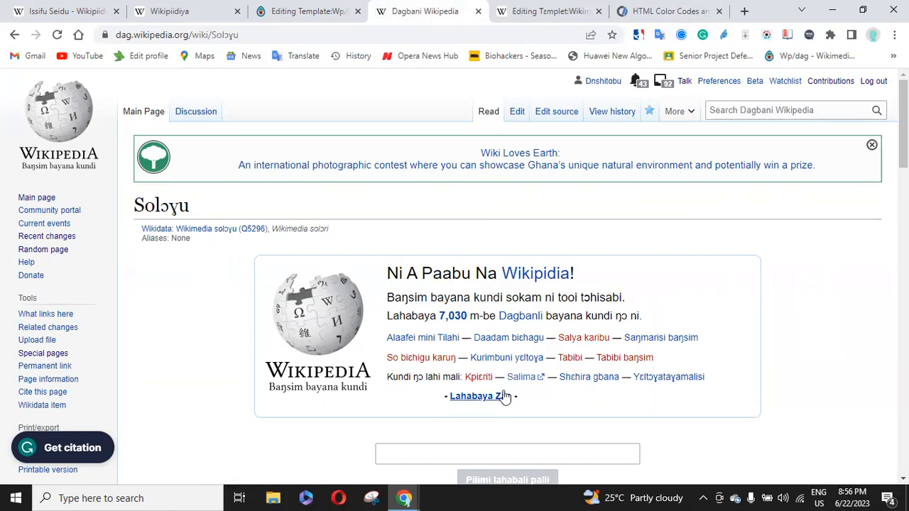
mouse_move(528, 363)
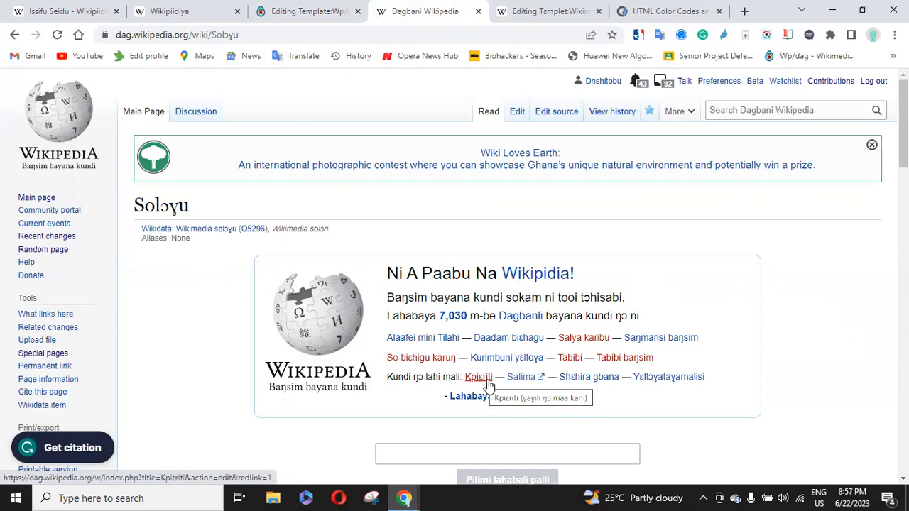
mouse_move(489, 386)
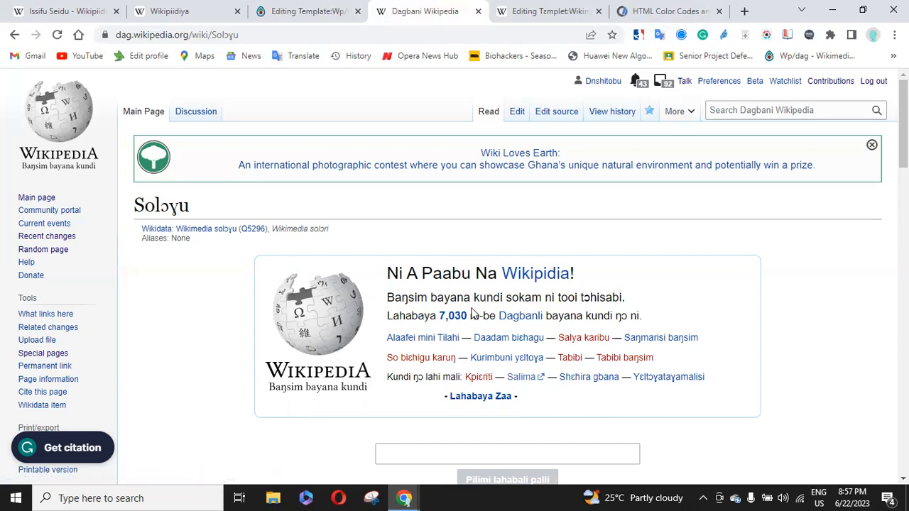
Back in the Igala Top Banner source, try to replace the "Pubu" prefix of the Daadam biɛhagu link with "cat".
click(300, 19)
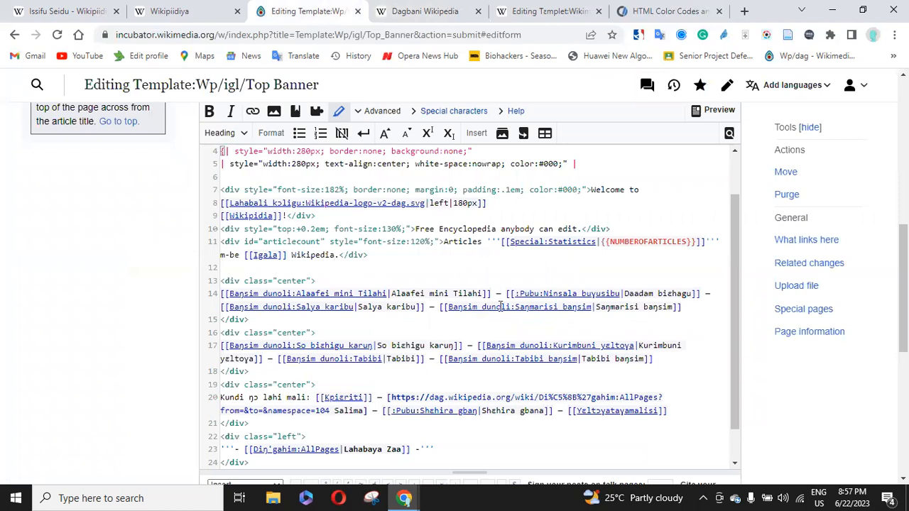
click(550, 295)
drag(546, 293, 597, 294)
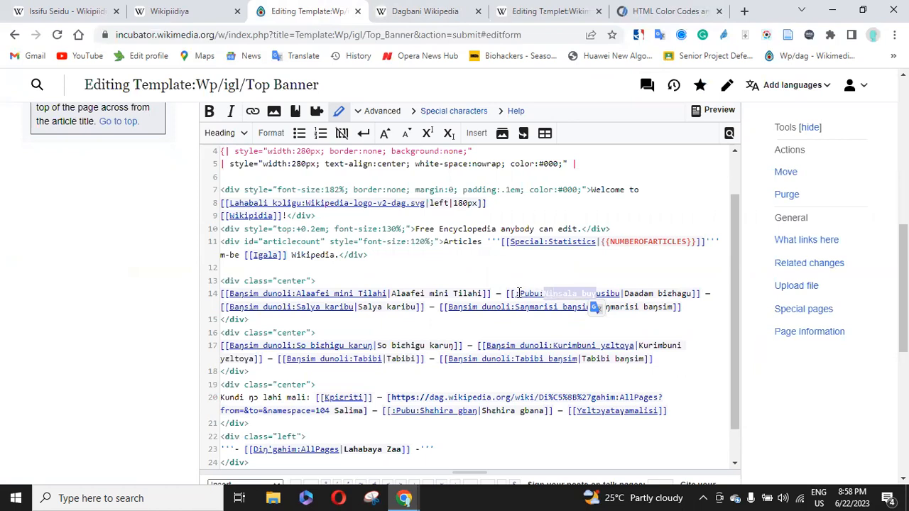
drag(518, 293, 531, 294)
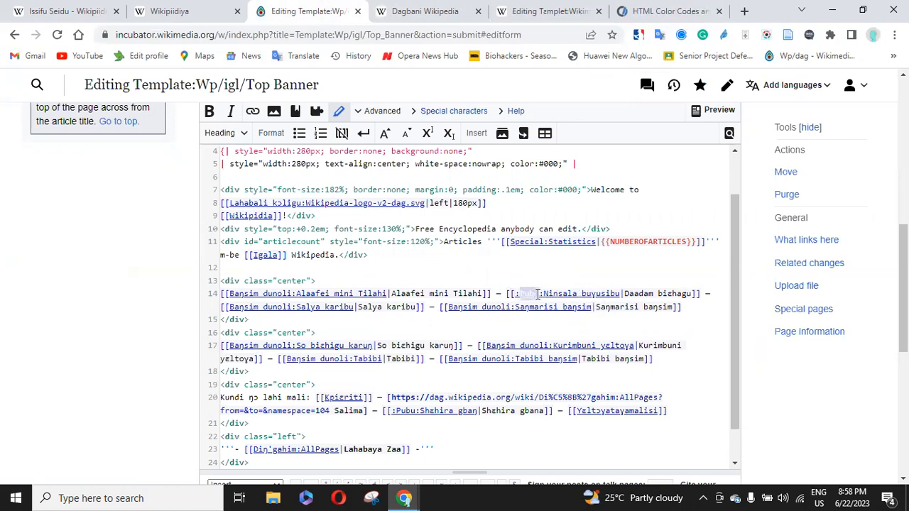
text(cat)
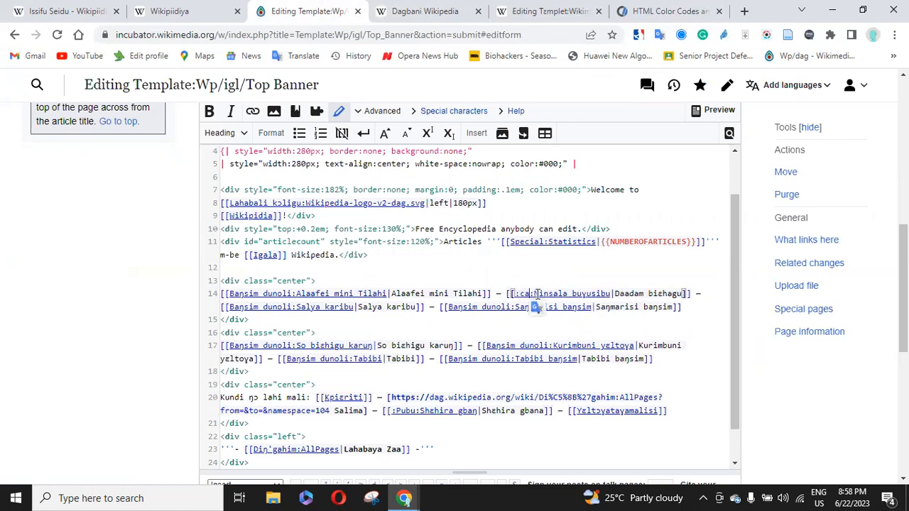
key(BackSpace)
key(BackSpace)
key(BackSpace)
key(ctrl+z)
key(ctrl+z)
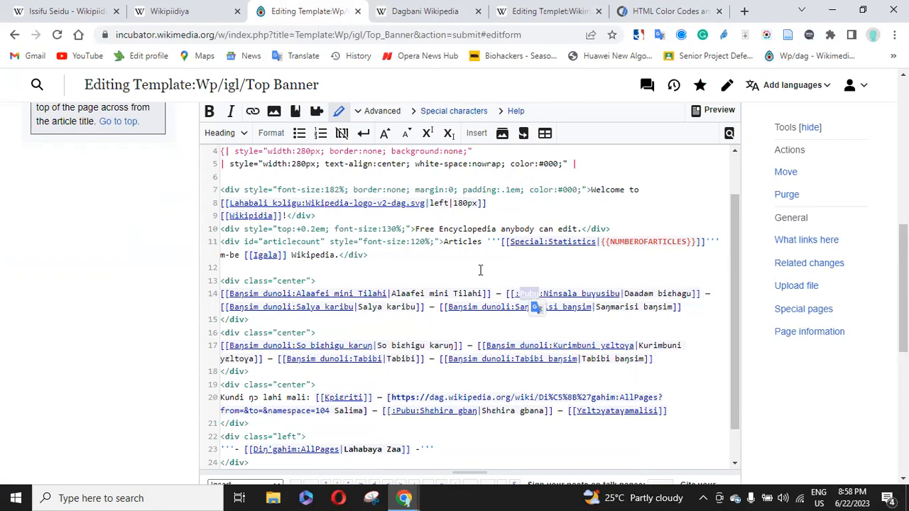
click(474, 228)
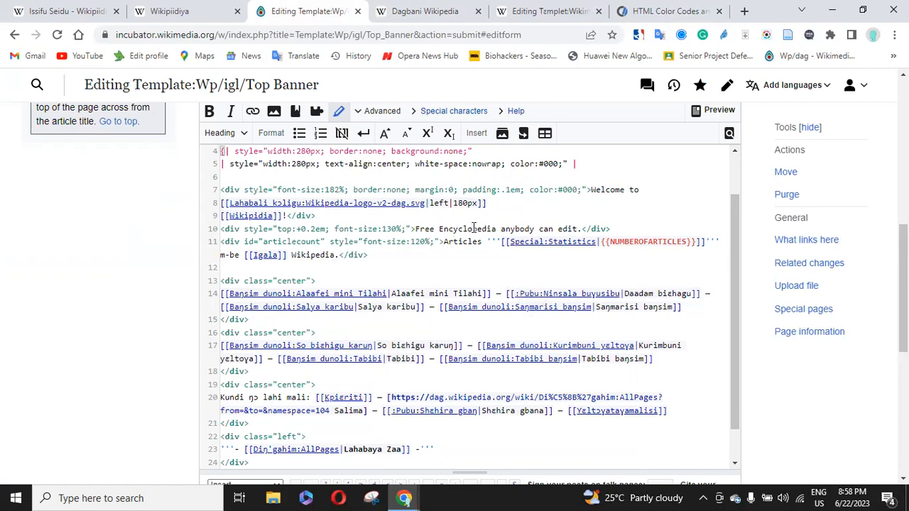
key(ctrl+f)
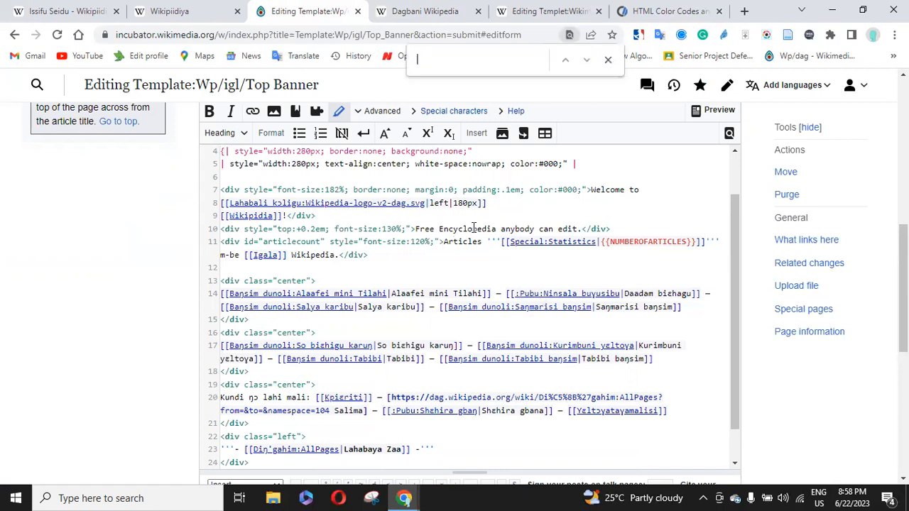
click(419, 199)
click(417, 114)
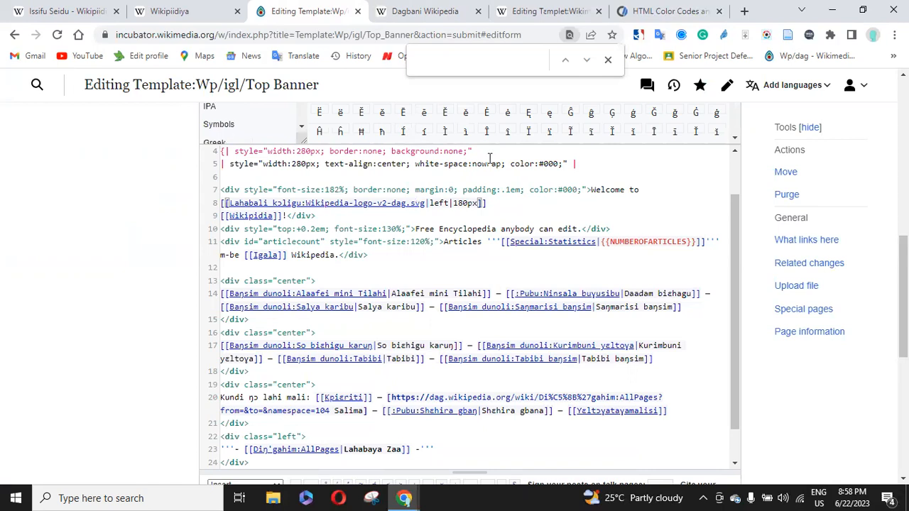
drag(734, 202, 743, 148)
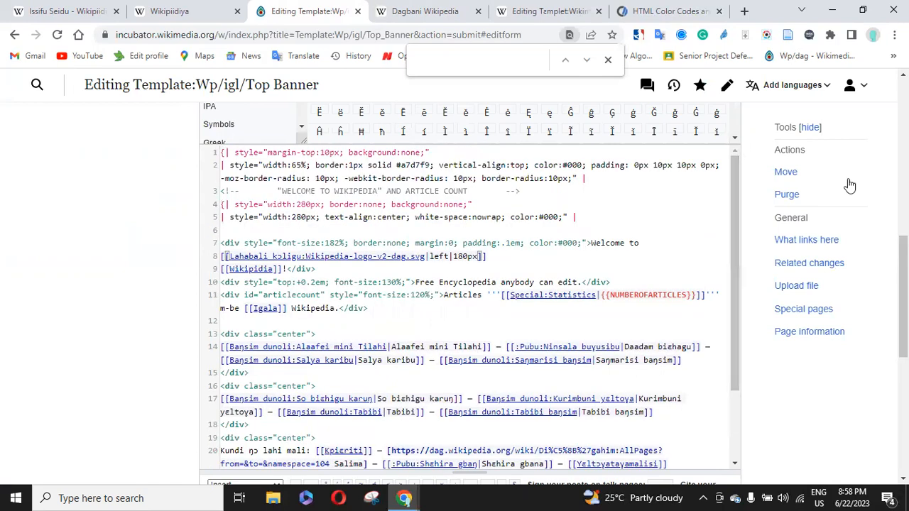
scroll(904, 284, up, 1)
scroll(373, 132, up, 1)
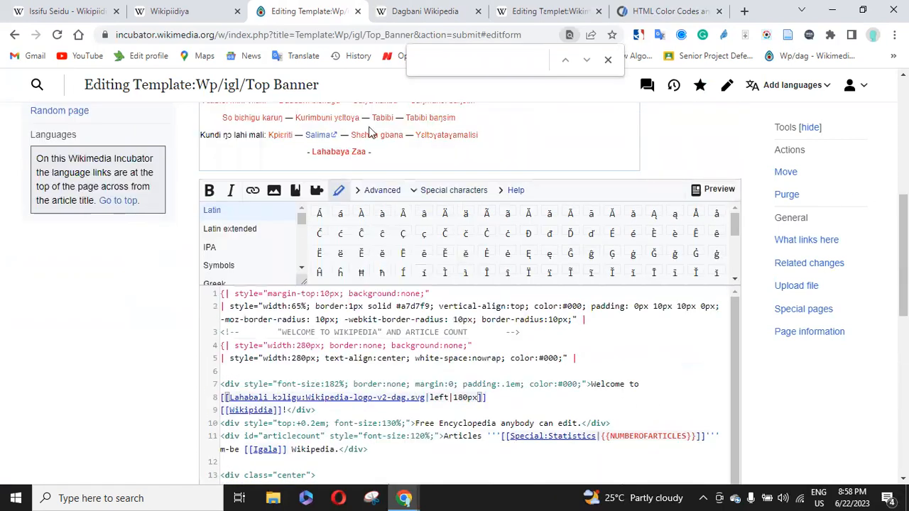
click(416, 191)
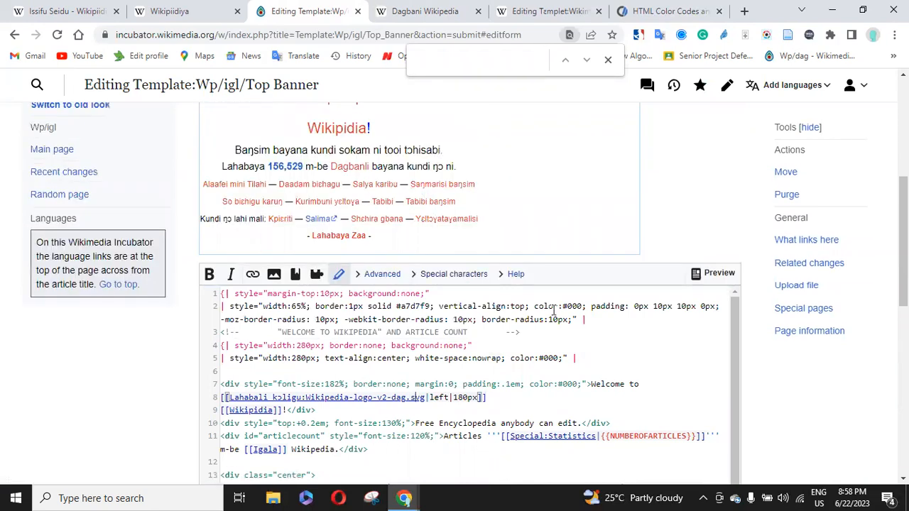
click(359, 279)
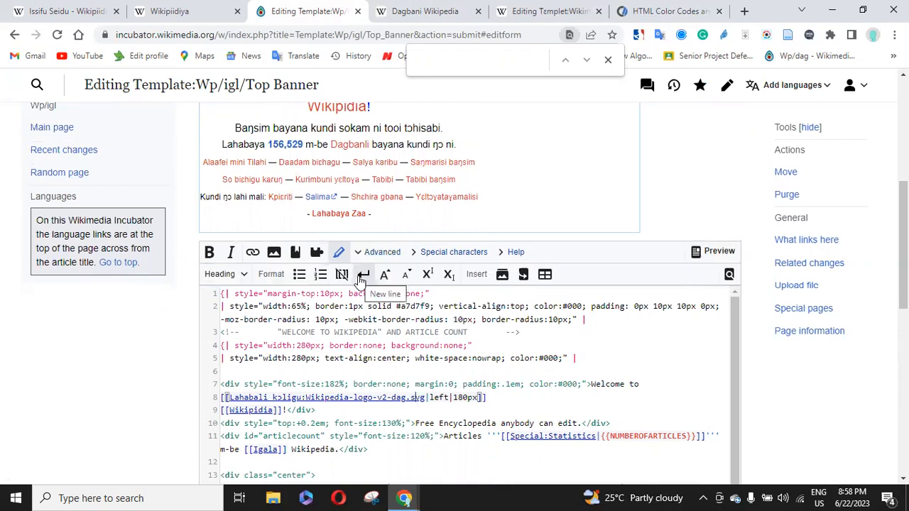
click(490, 320)
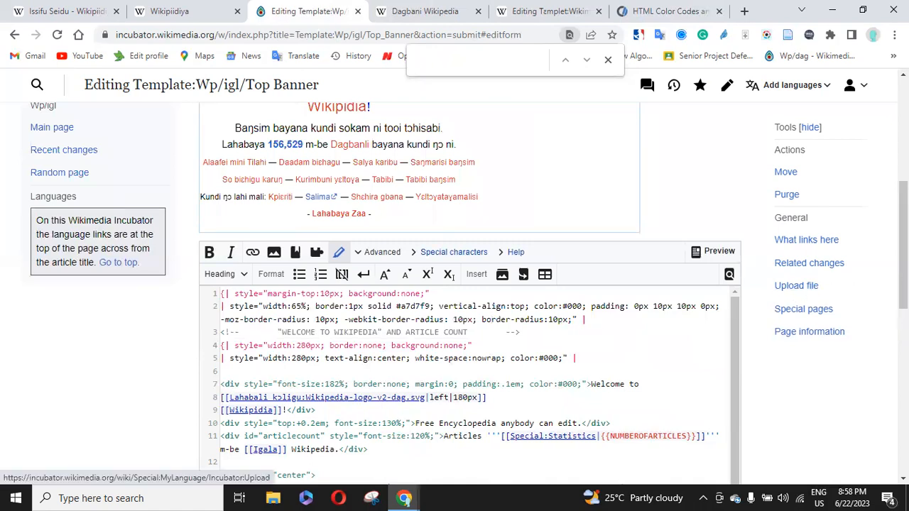
Publish the Igala Top Banner changes with the edit summary "updated template".
scroll(902, 284, down, 3)
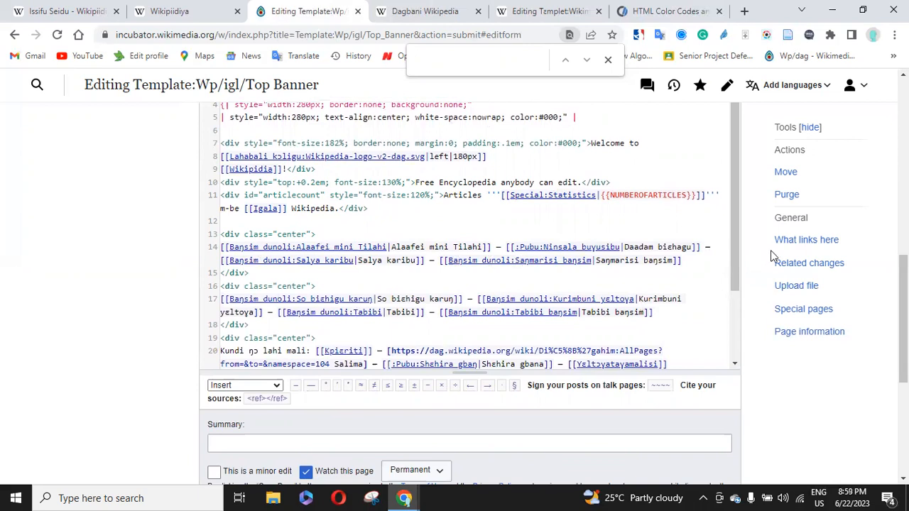
drag(739, 282, 746, 348)
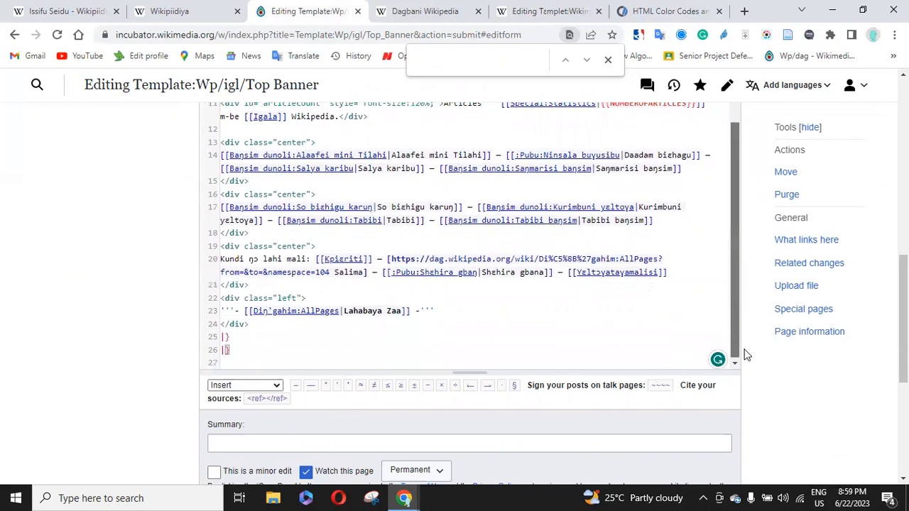
drag(736, 288, 729, 276)
scroll(728, 276, down, 3)
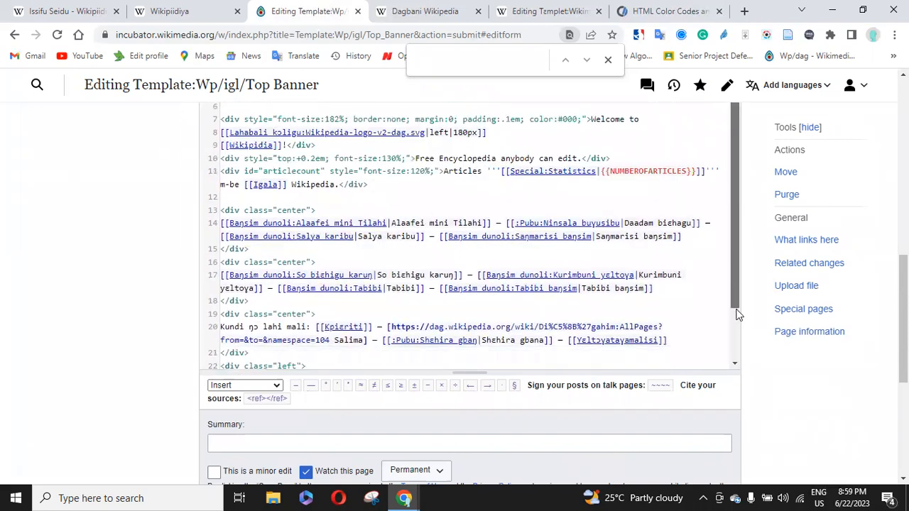
scroll(603, 290, down, 1)
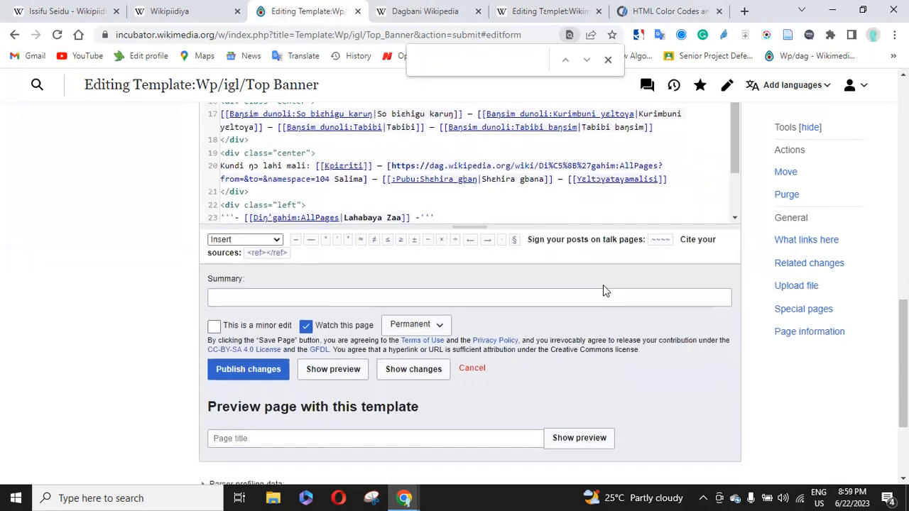
click(273, 304)
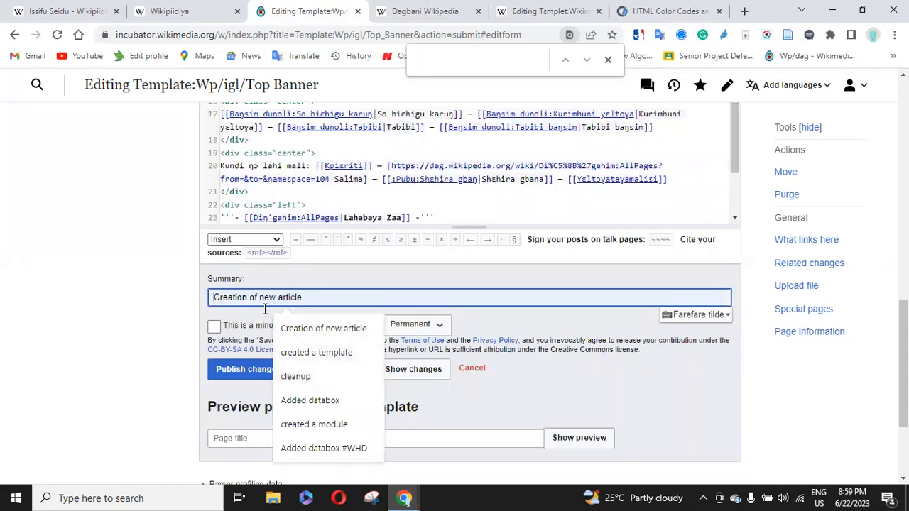
text(up)
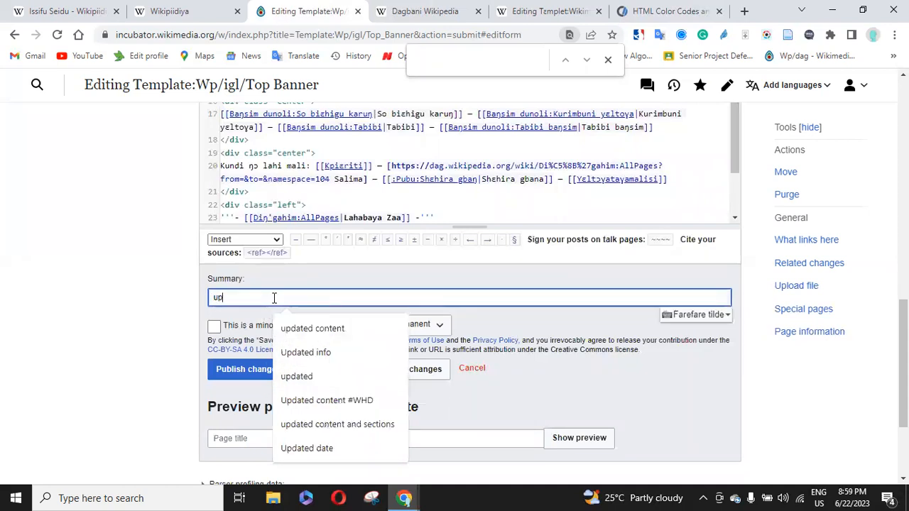
text(dated )
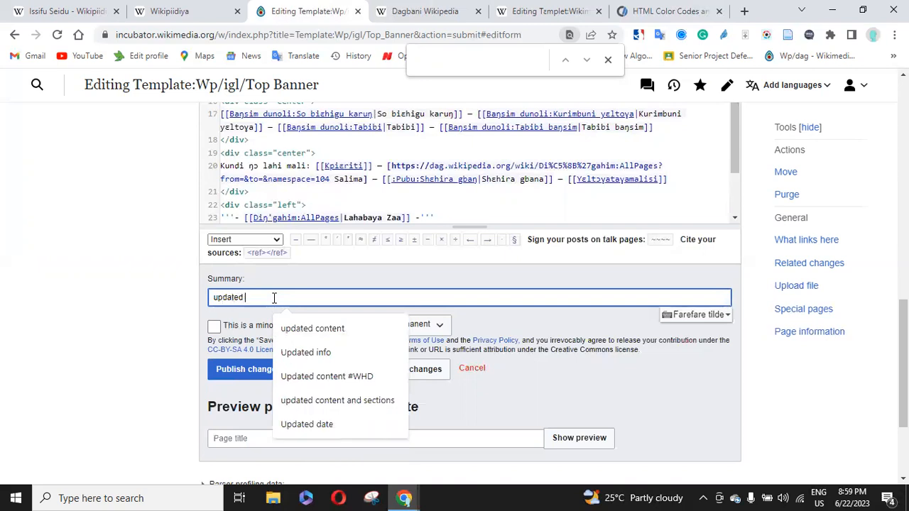
text(templa)
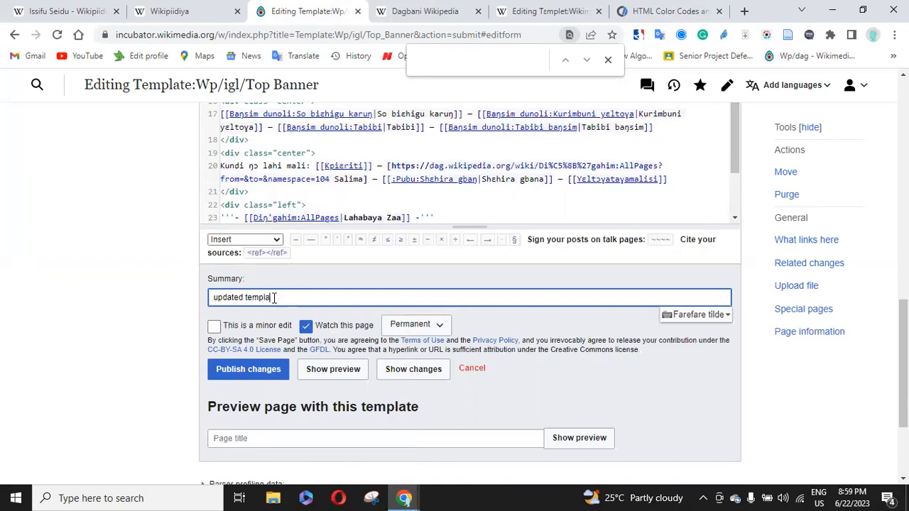
text(te)
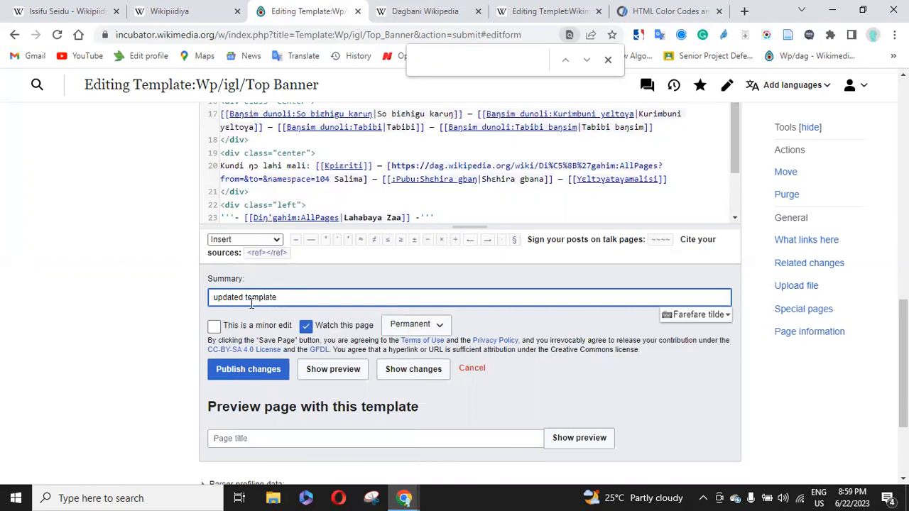
click(267, 378)
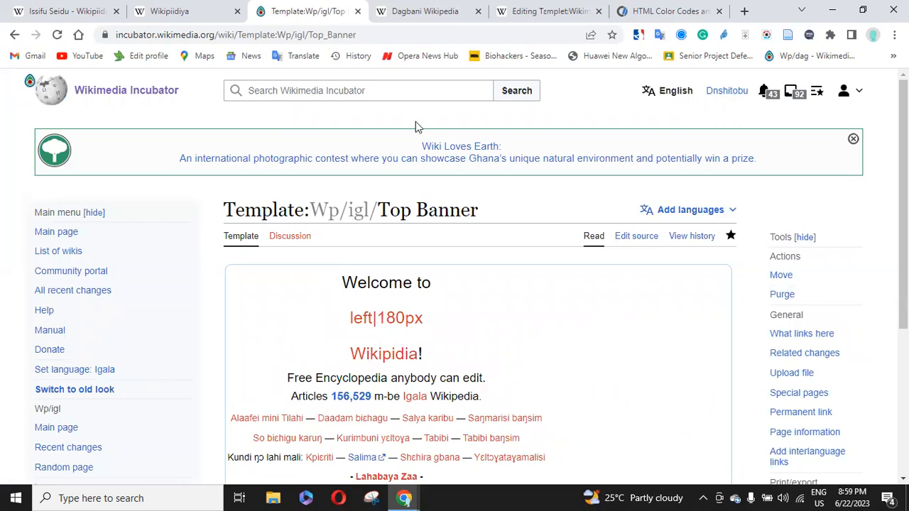
On Dagbani Wikipedia, find the NUMBEROFARTICLES template, open its source and select all the code.
click(543, 14)
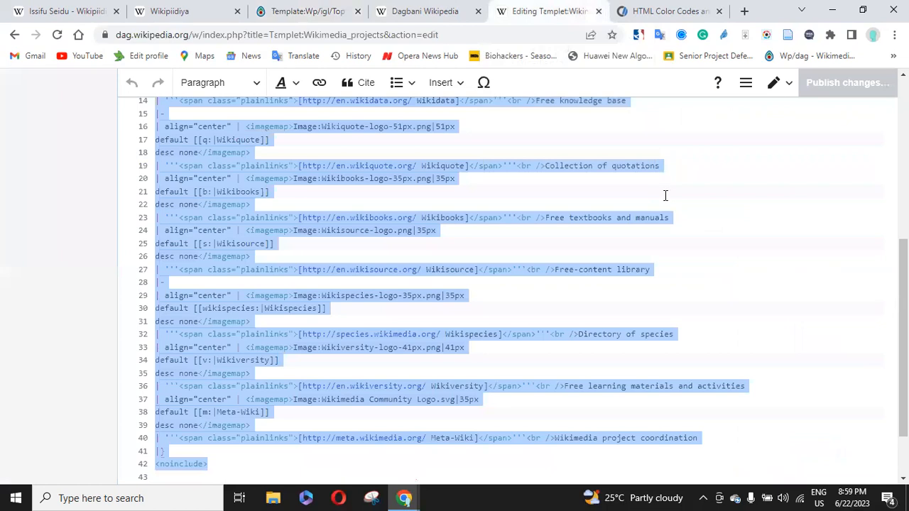
scroll(416, 481, up, 5)
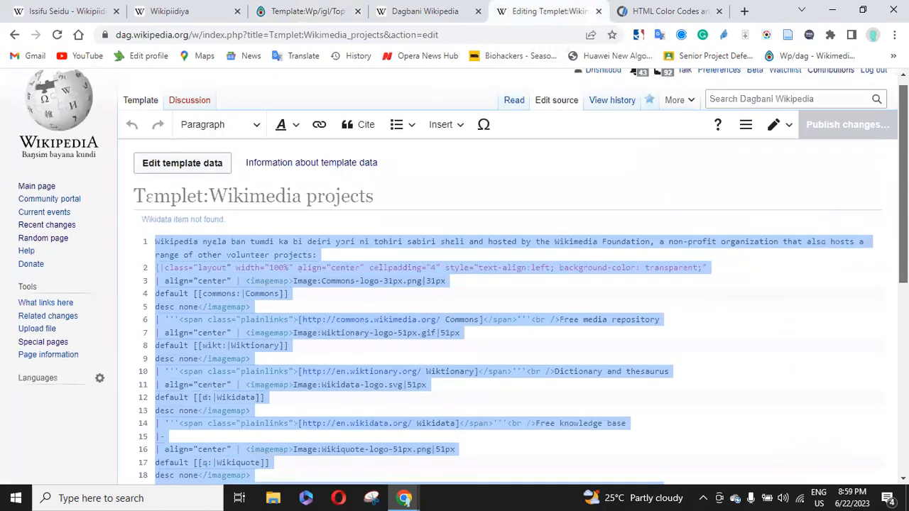
click(740, 100)
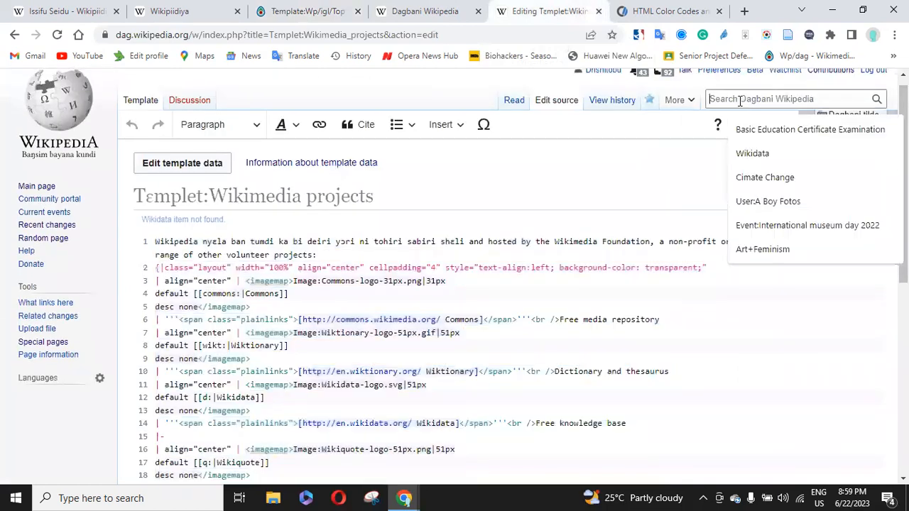
text(Te)
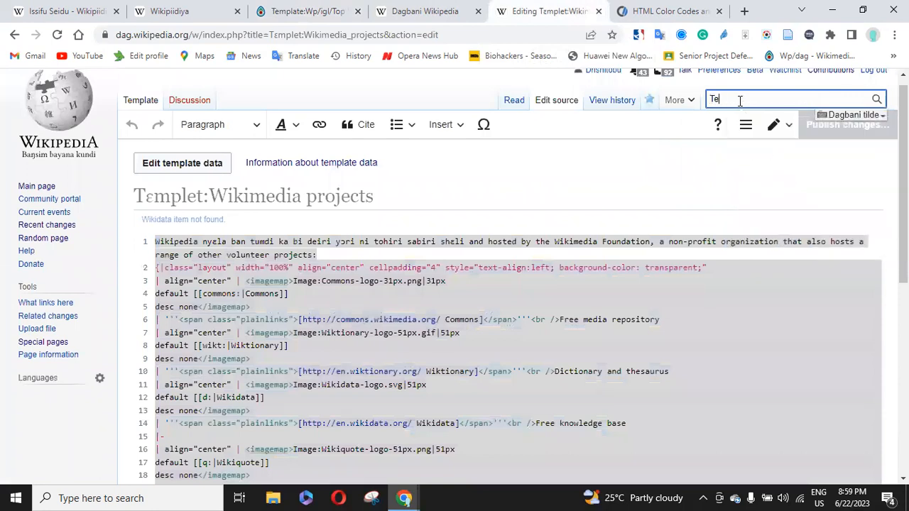
text(mplate)
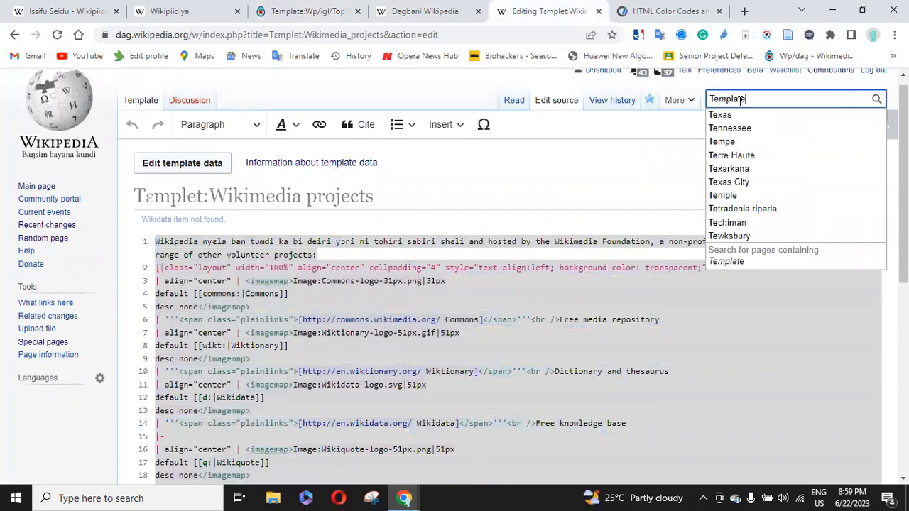
text(:)
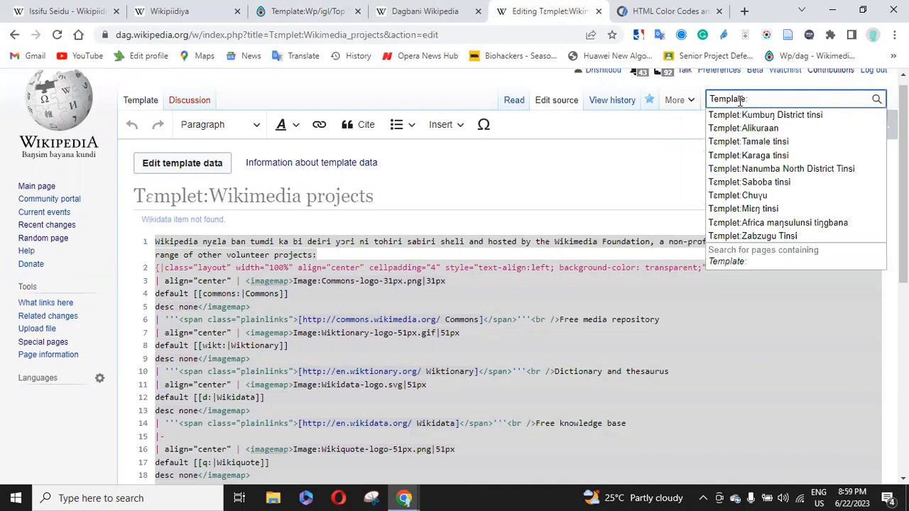
text(Numbe)
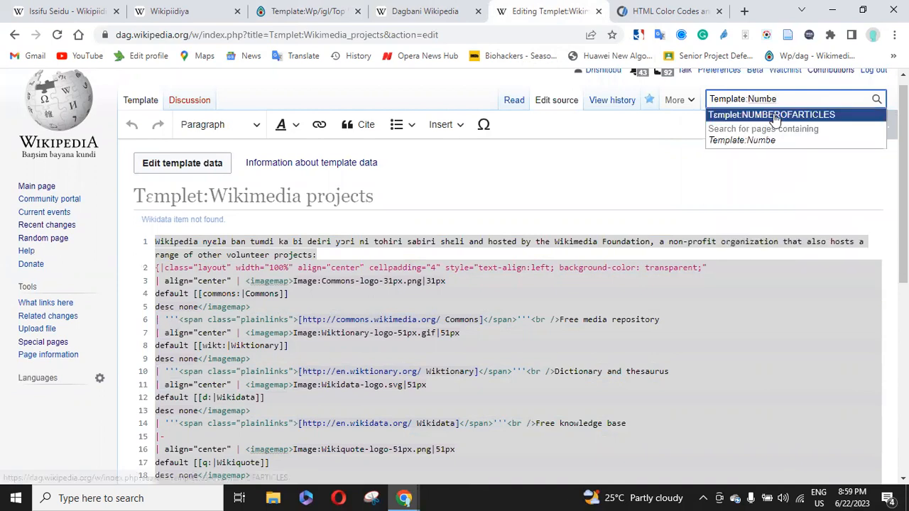
click(775, 116)
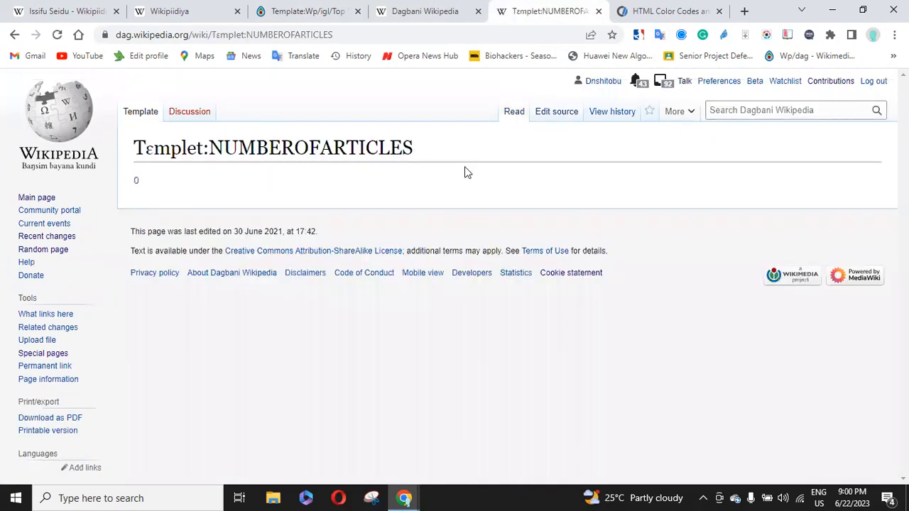
click(551, 114)
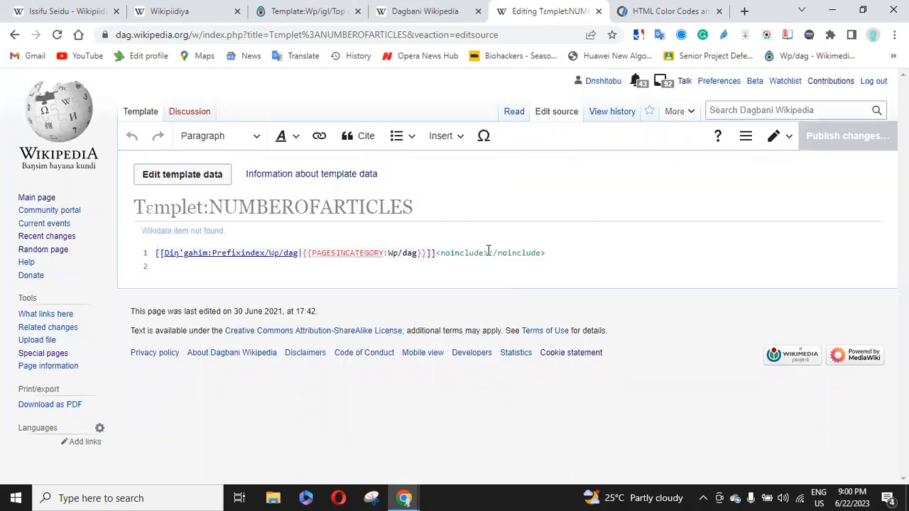
key(ctrl+a)
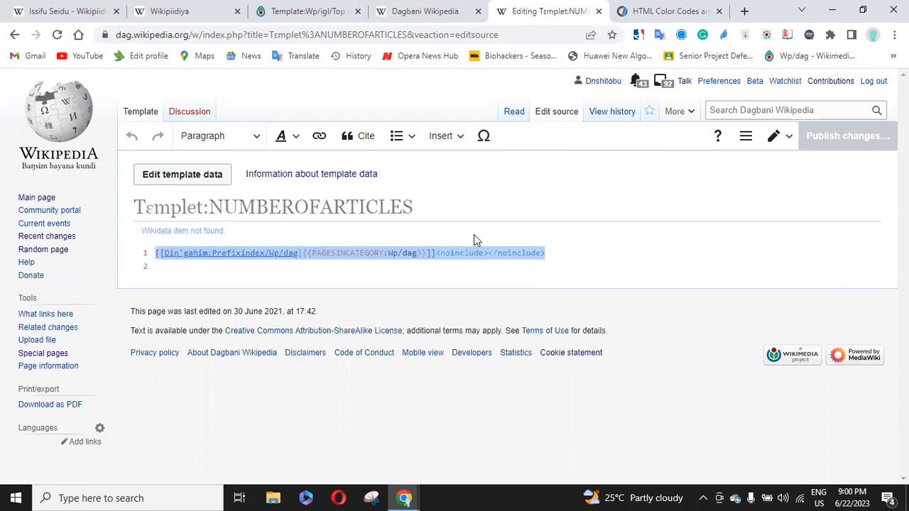
Copy the name NUMBEROFARTICLES from the title of the Dagbani template.
click(309, 9)
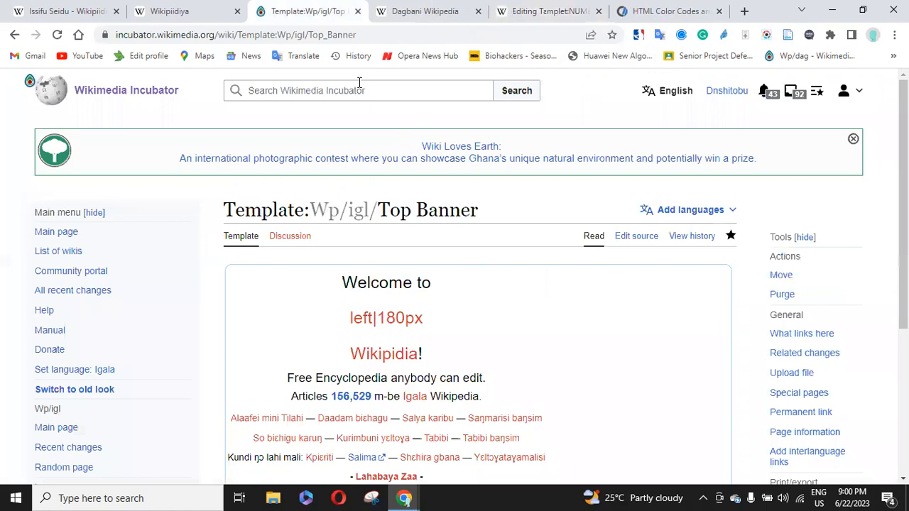
click(538, 13)
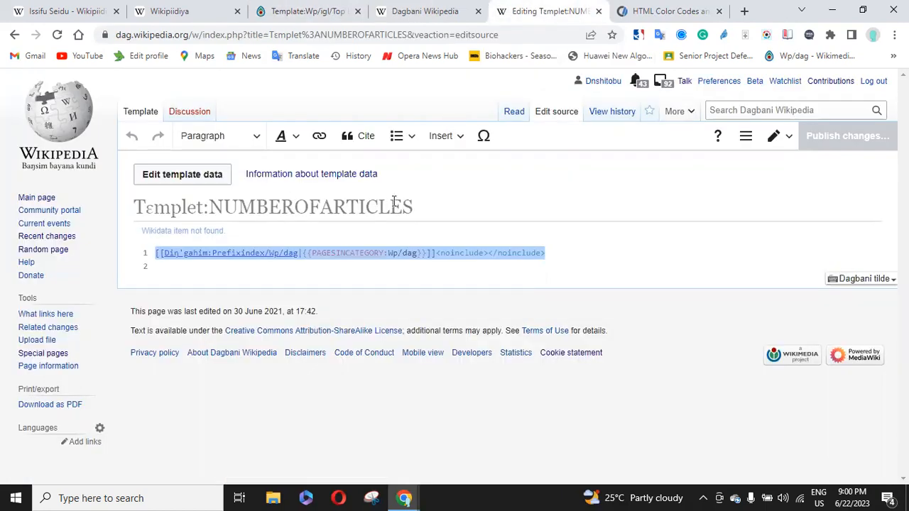
mouse_move(415, 205)
mouse_down()
mouse_move(228, 203)
mouse_move(426, 196)
mouse_up()
key(ctrl+c)
click(227, 203)
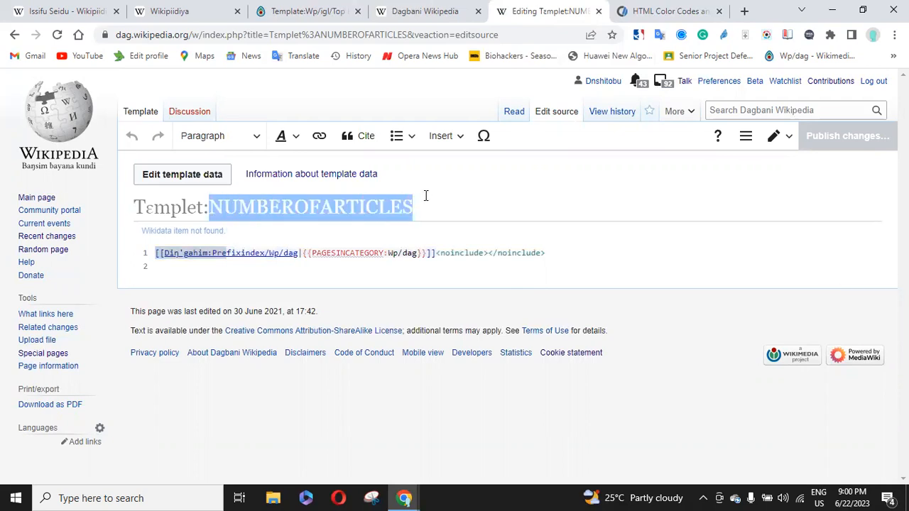
Search Wikimedia Incubator for "Template:NUMBEROFARTICLES" and open the Wp/igl version of the template.
click(315, 11)
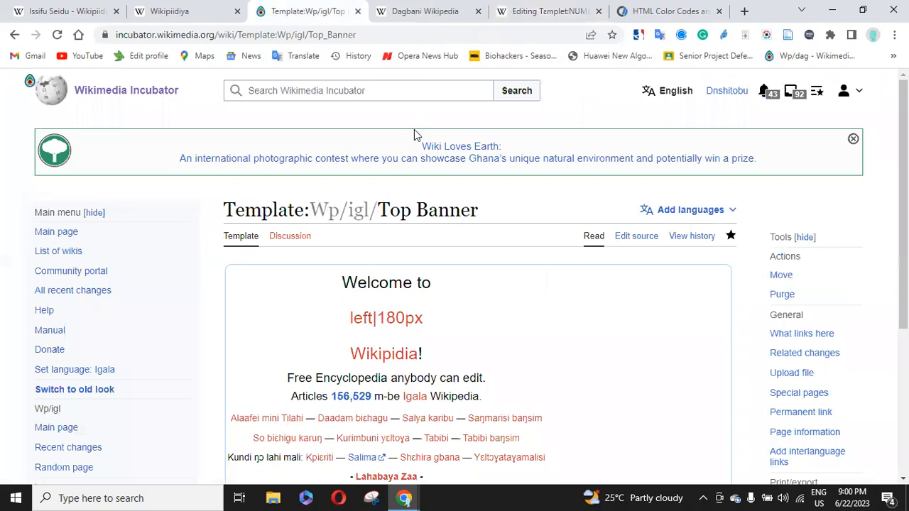
click(357, 91)
text(Template)
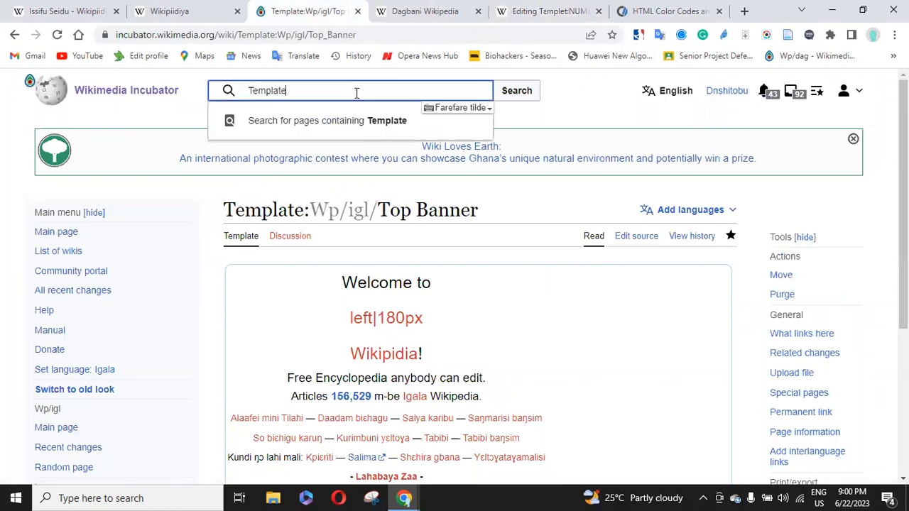
text(:)
key(ctrl+v)
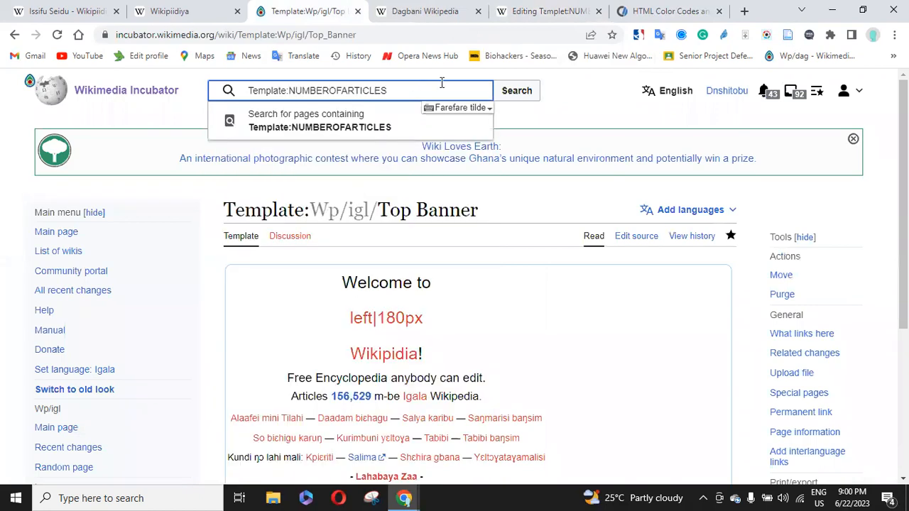
click(514, 96)
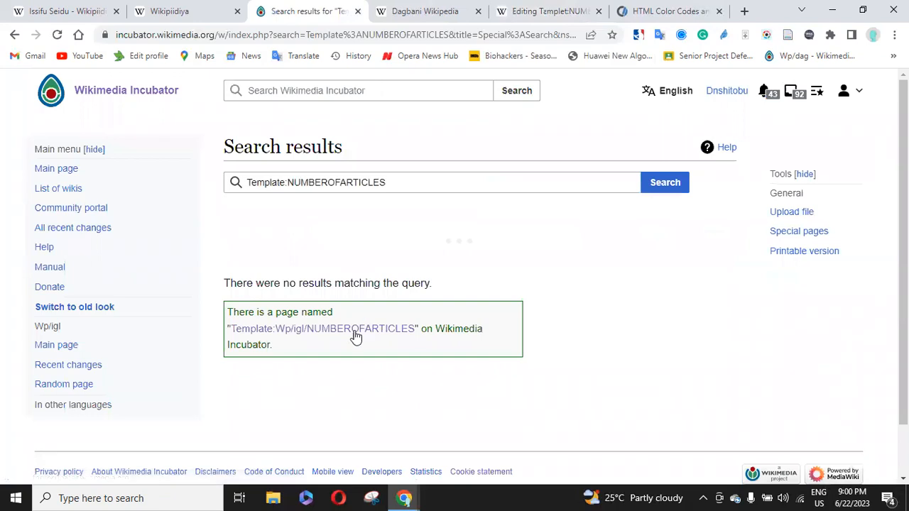
click(353, 337)
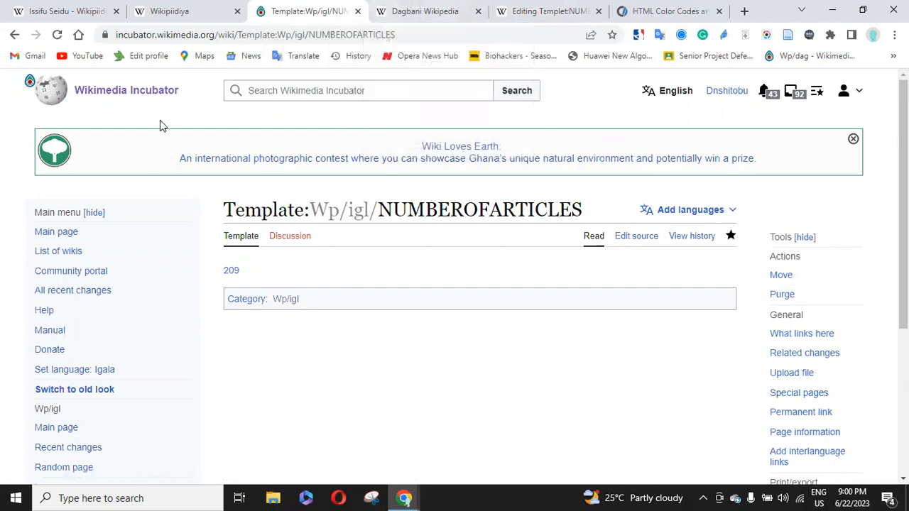
Find the Template:Wp/igl/Top Banner entry in the Igala recent changes and open its source for editing.
click(80, 449)
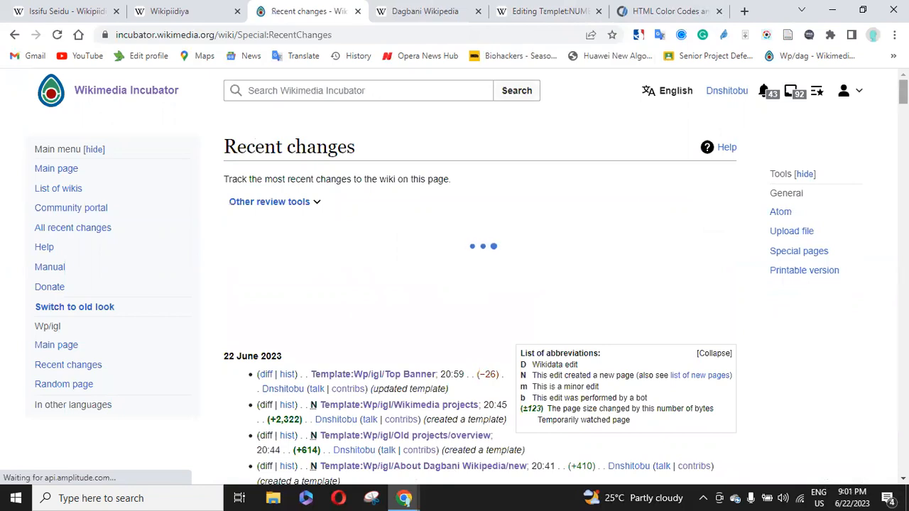
scroll(451, 200, down, 5)
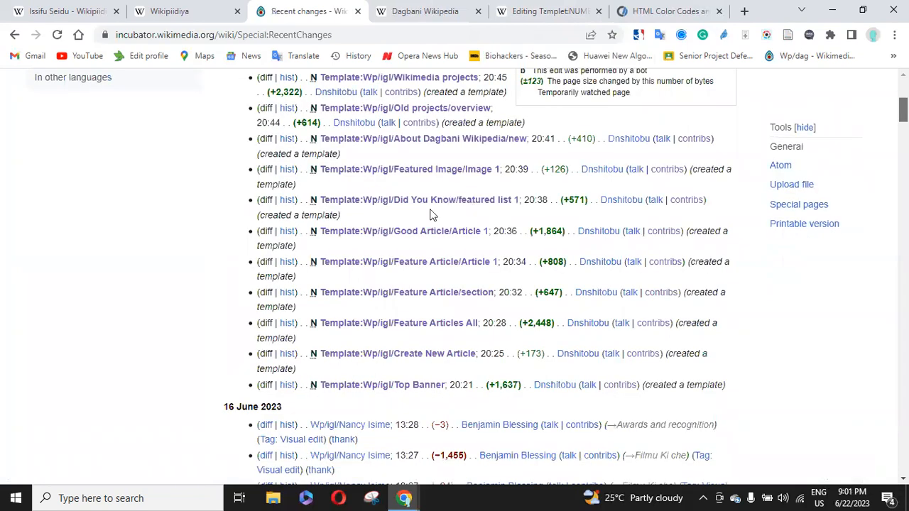
scroll(419, 224, up, 3)
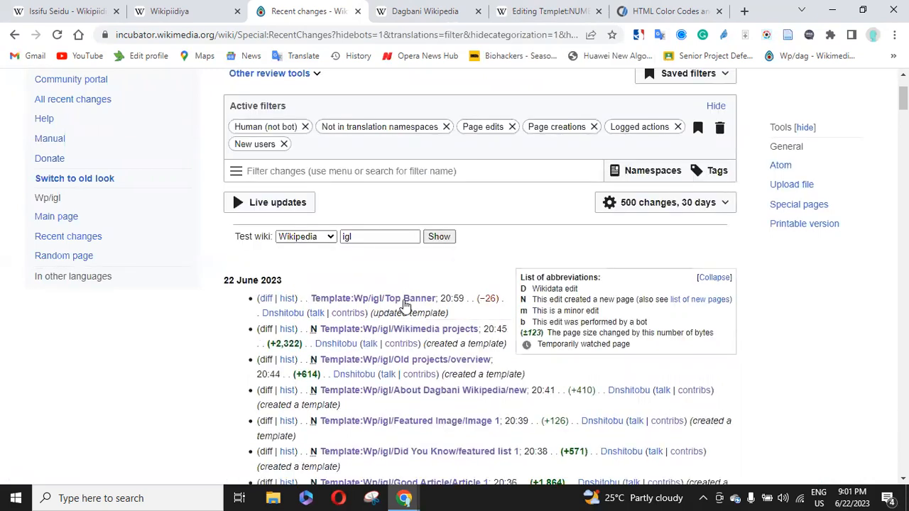
click(403, 299)
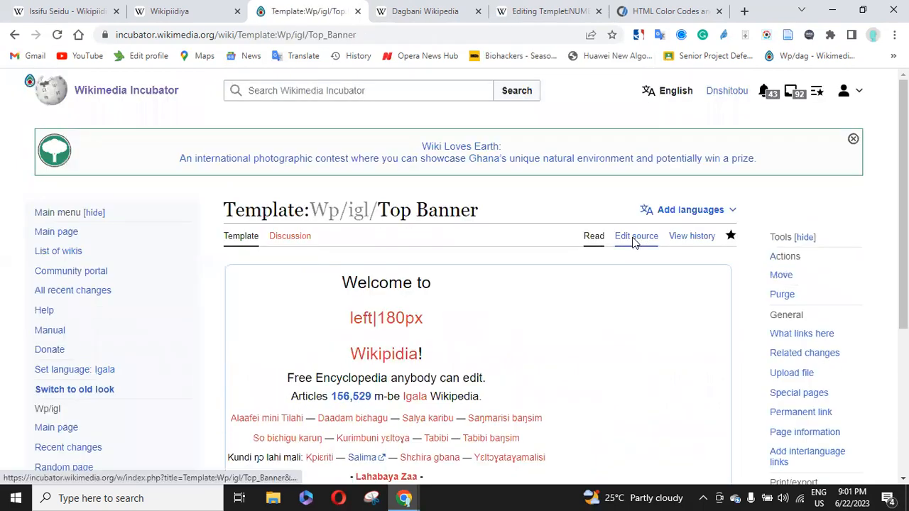
click(635, 238)
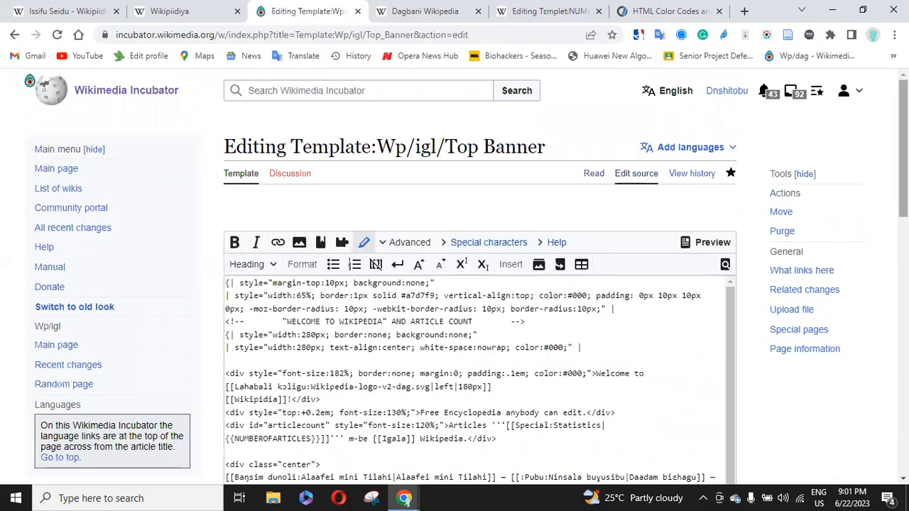
In the article count line, add the prefix "Wp/igl/" to the NUMBEROFARTICLES template call.
scroll(476, 319, down, 3)
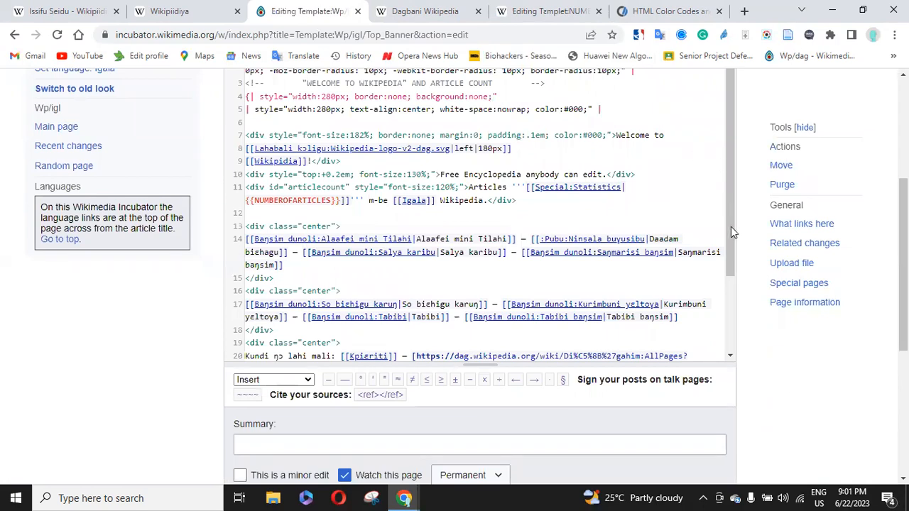
scroll(731, 227, down, 3)
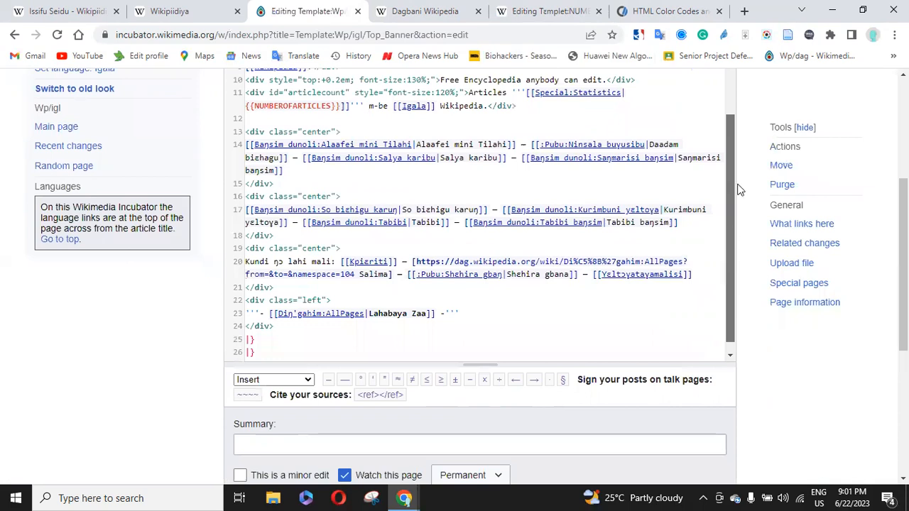
scroll(737, 179, up, 3)
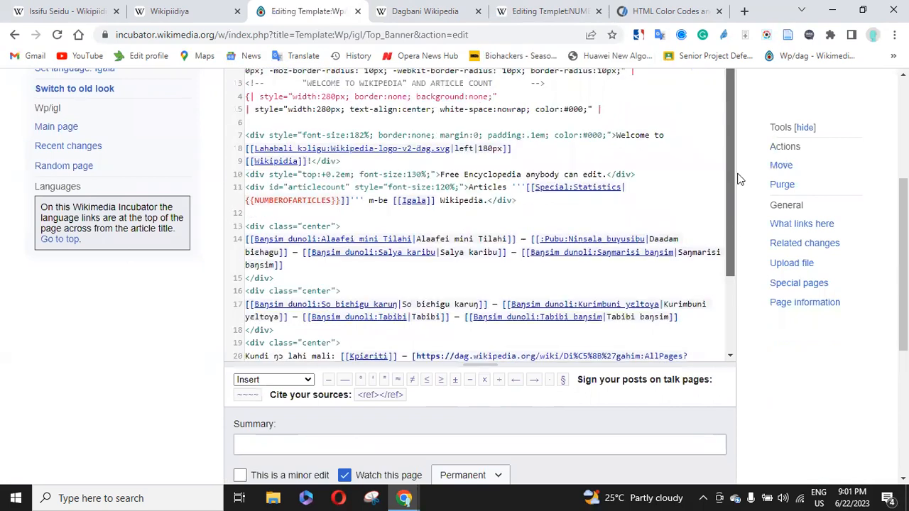
click(254, 200)
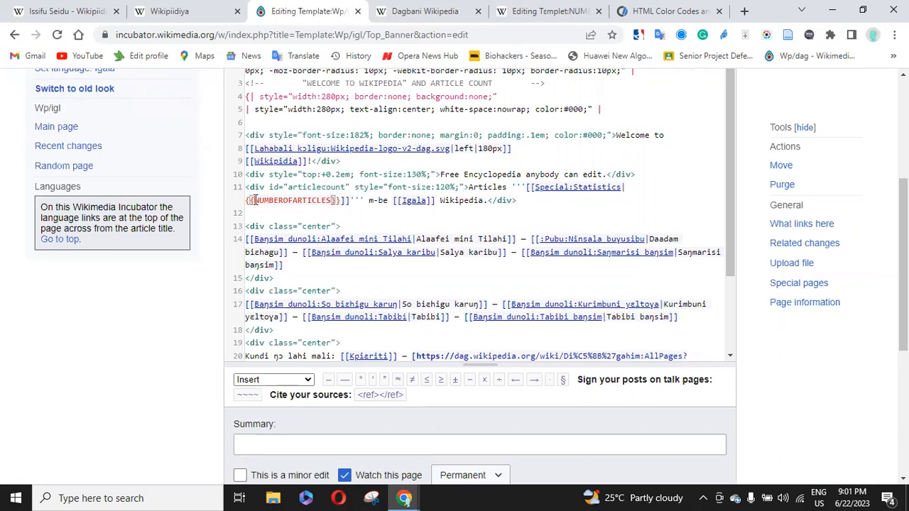
text(Wp/)
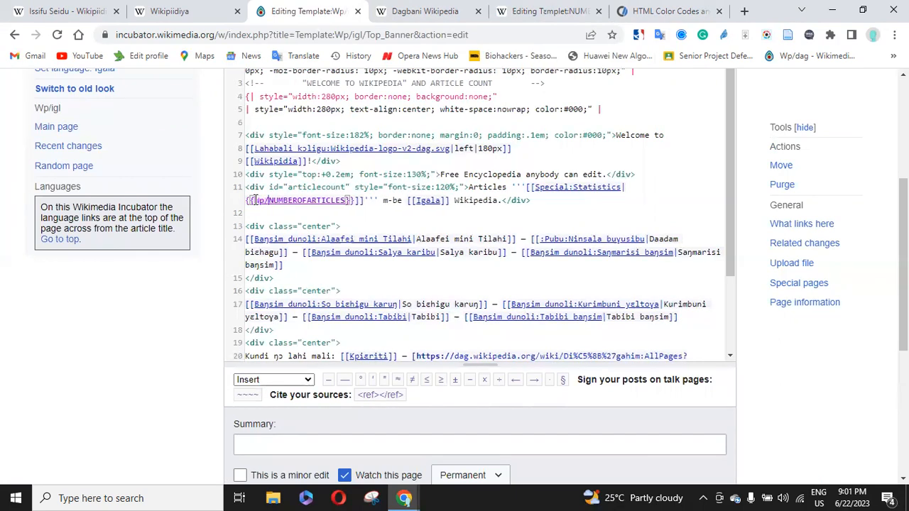
text(igl/)
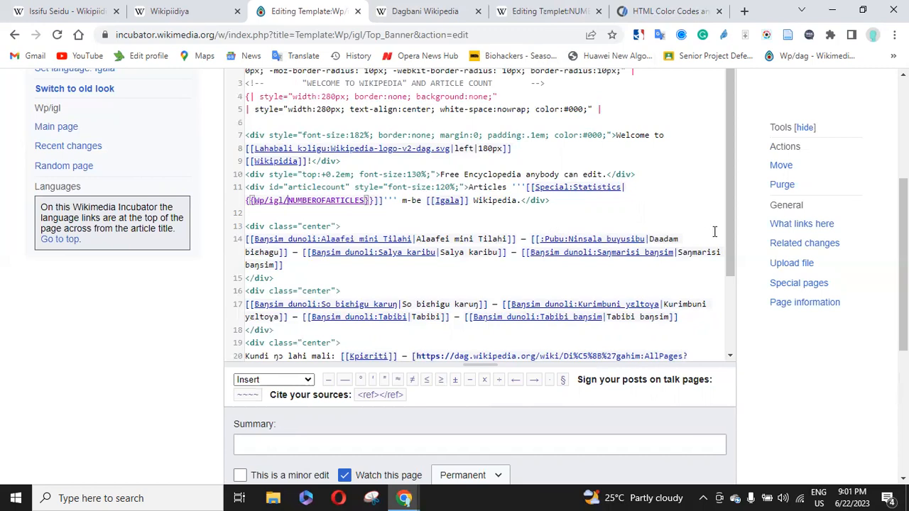
Replace "m-be" before the Igala link in the article count line with "on".
drag(403, 202, 423, 202)
text(i)
key(BackSpace)
text(on)
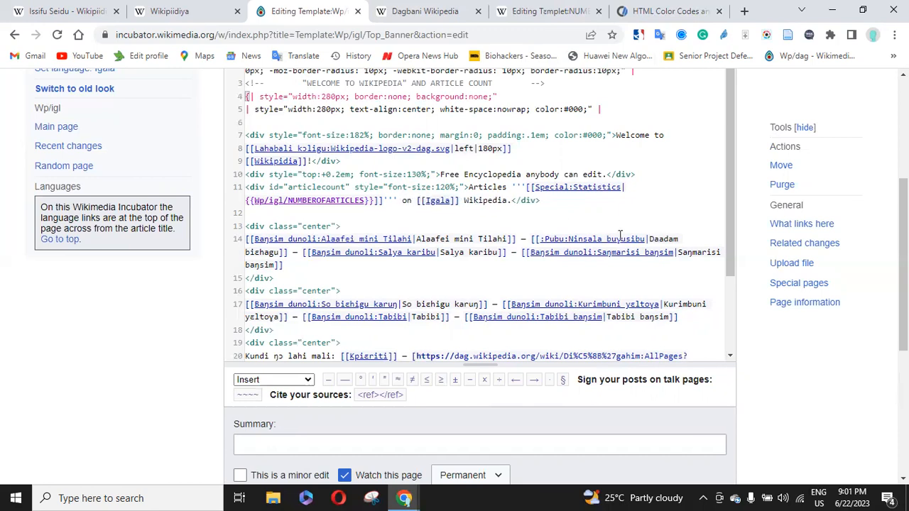
drag(729, 257, 741, 353)
click(352, 446)
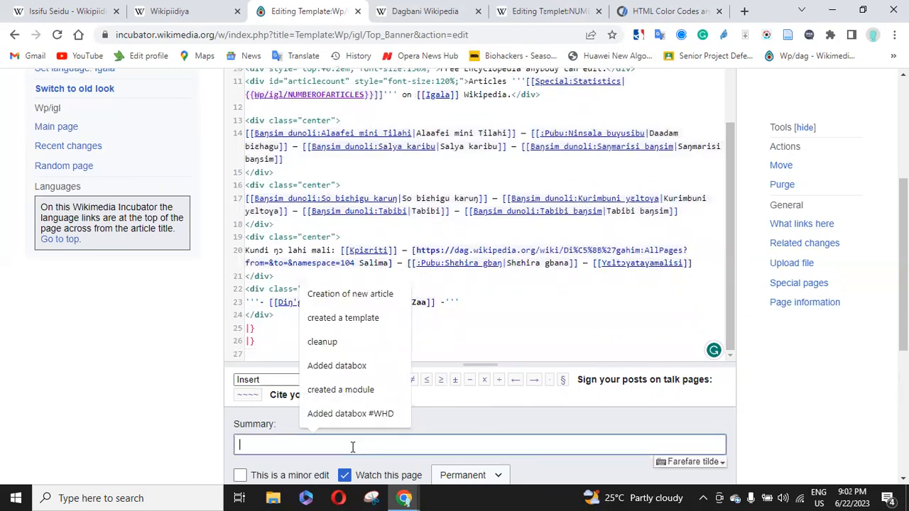
click(356, 298)
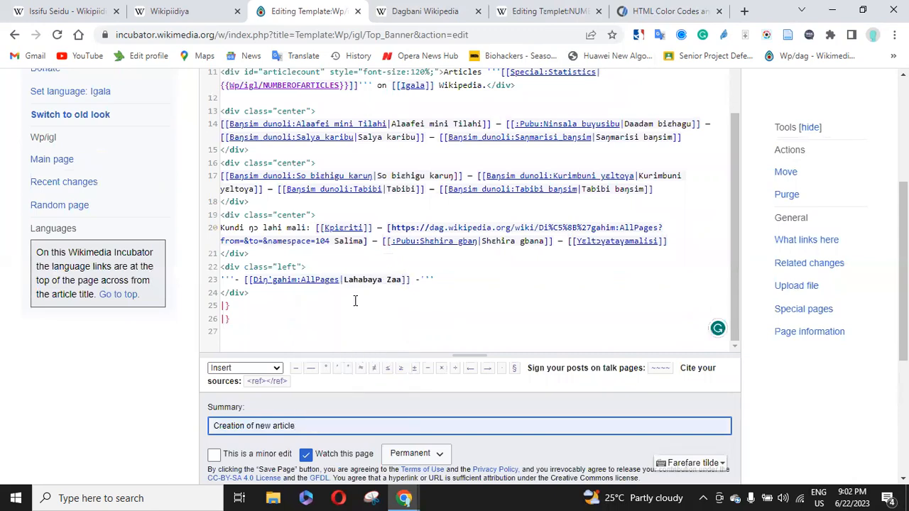
click(303, 430)
key(BackSpace)
key(BackSpace)
key(BackSpace)
key(BackSpace)
key(BackSpace)
key(BackSpace)
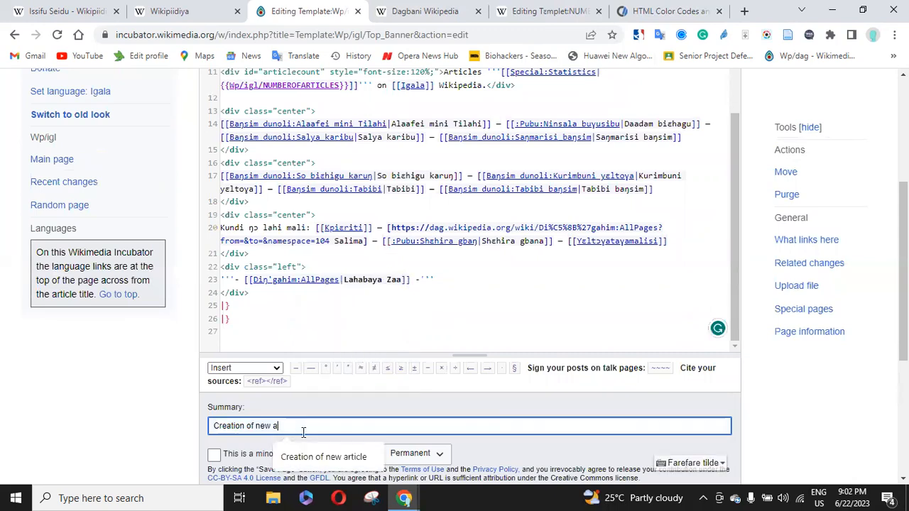
key(BackSpace)
key(BackSpace)
key(BackSpace)
key(BackSpace)
key(BackSpace)
key(BackSpace)
key(BackSpace)
key(BackSpace)
key(BackSpace)
key(BackSpace)
key(BackSpace)
key(BackSpace)
key(BackSpace)
key(BackSpace)
key(BackSpace)
key(BackSpace)
key(BackSpace)
Enter "updated" as the edit summary for the Top Banner changes.
text(updated)
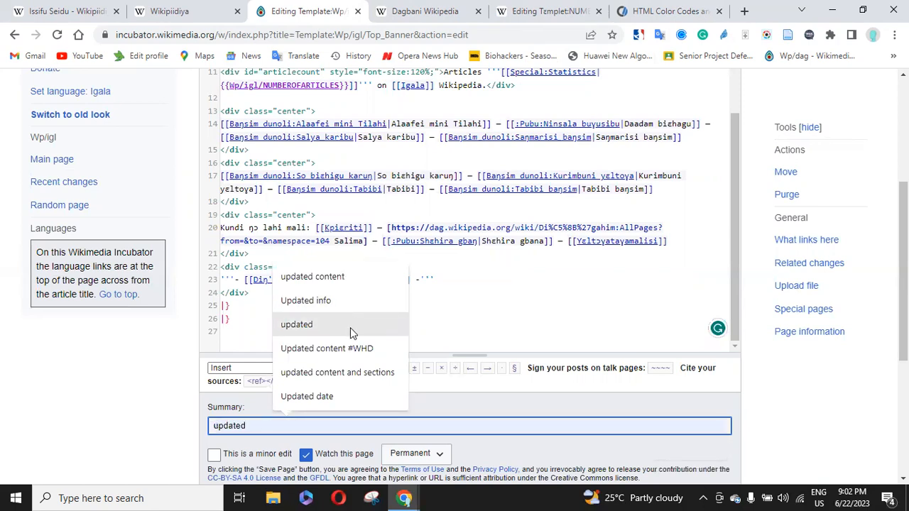
click(350, 327)
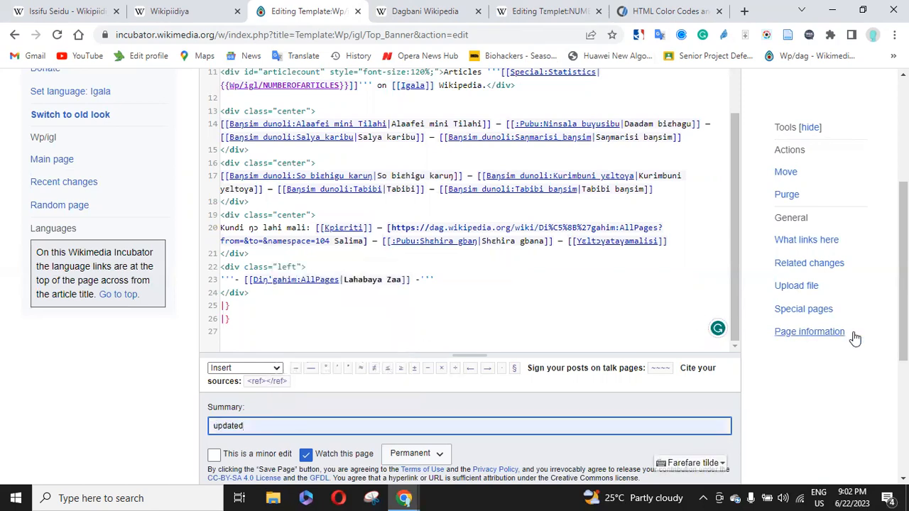
Publish the edited Top Banner template.
scroll(297, 367, down, 3)
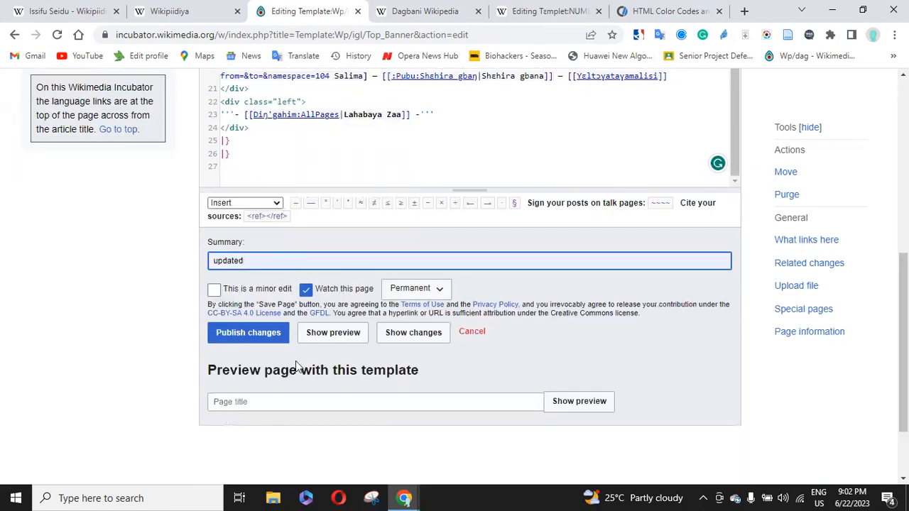
click(250, 338)
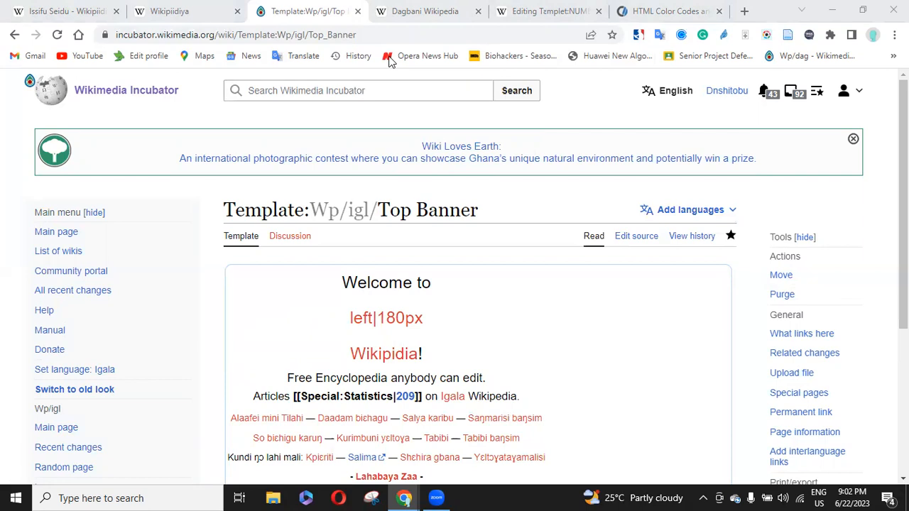
Review the published Top Banner template page, from the welcome heading down to the Lahabaya Zaa link.
click(608, 191)
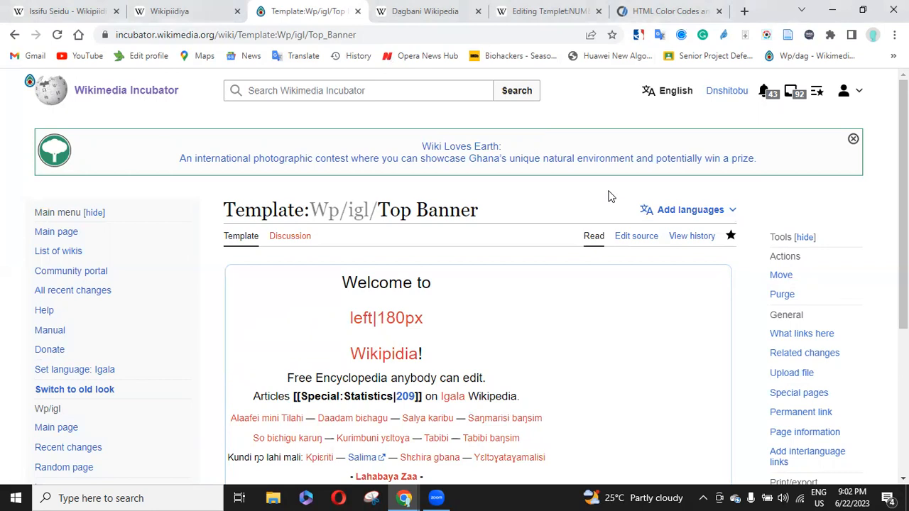
drag(601, 179, 596, 157)
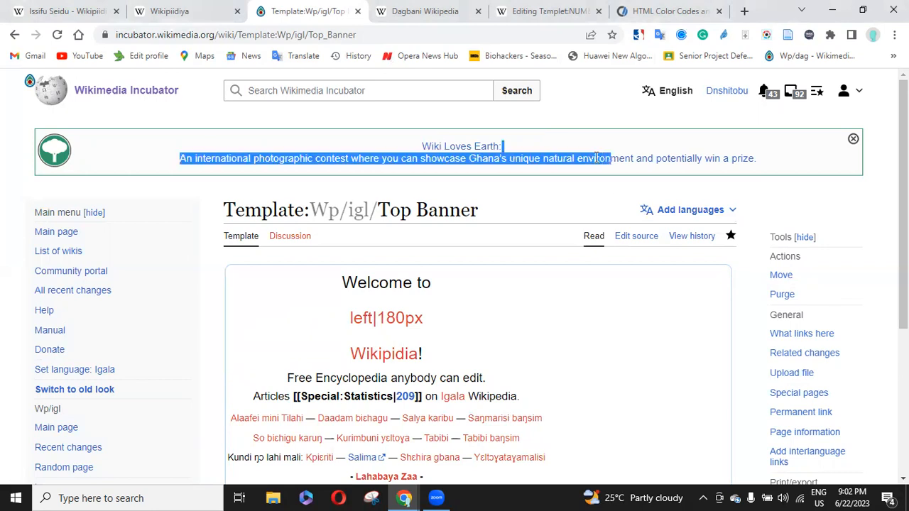
click(582, 115)
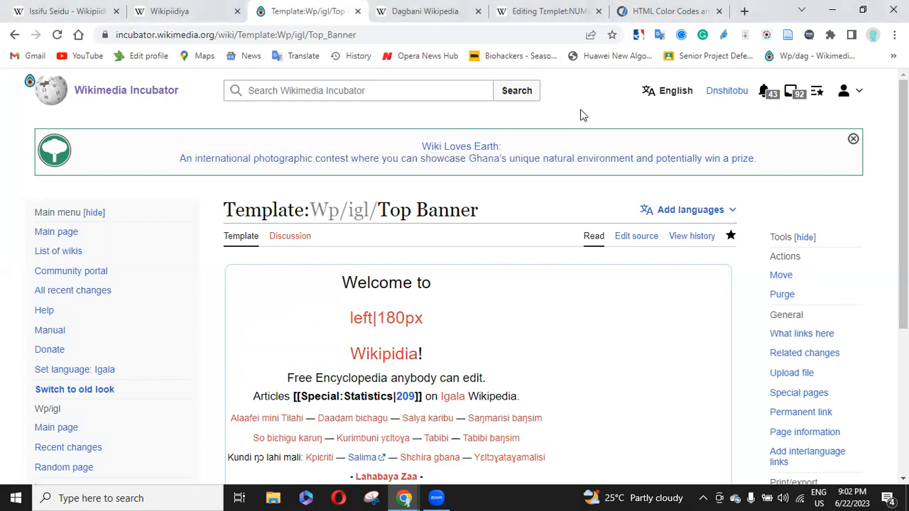
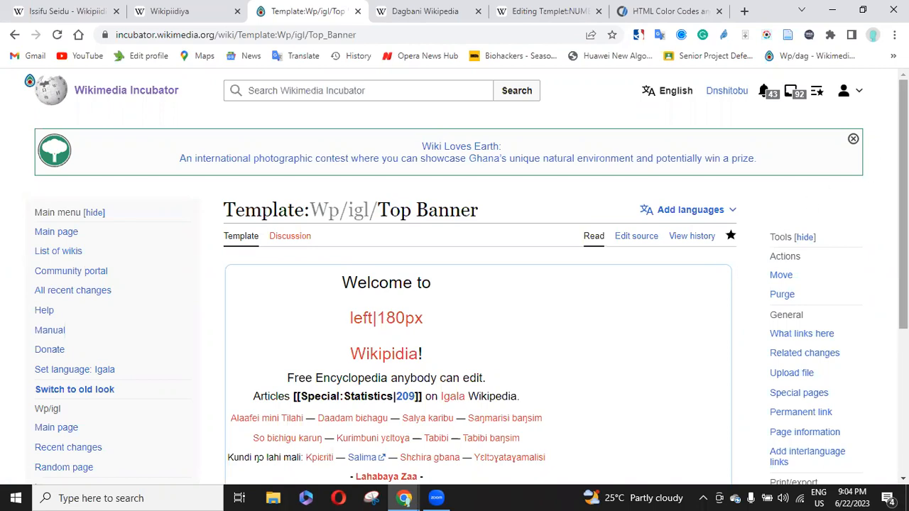
scroll(467, 280, down, 3)
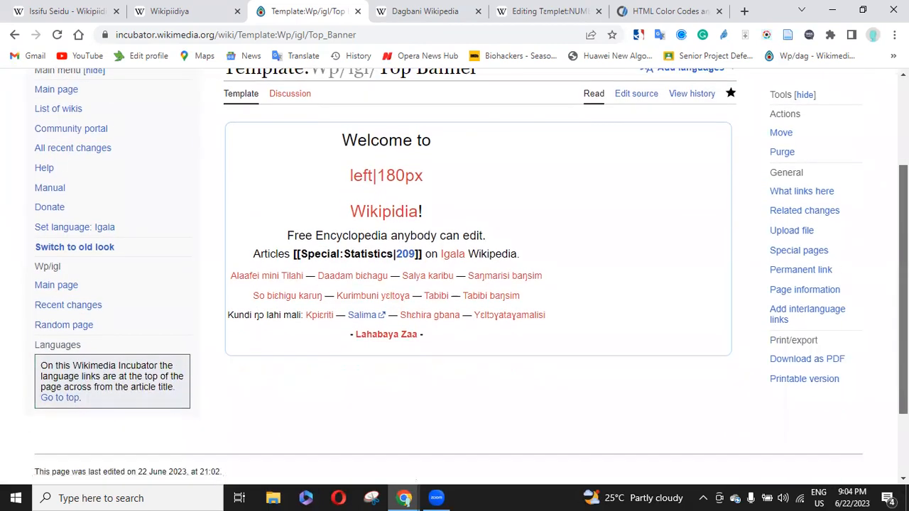
scroll(467, 279, up, 1)
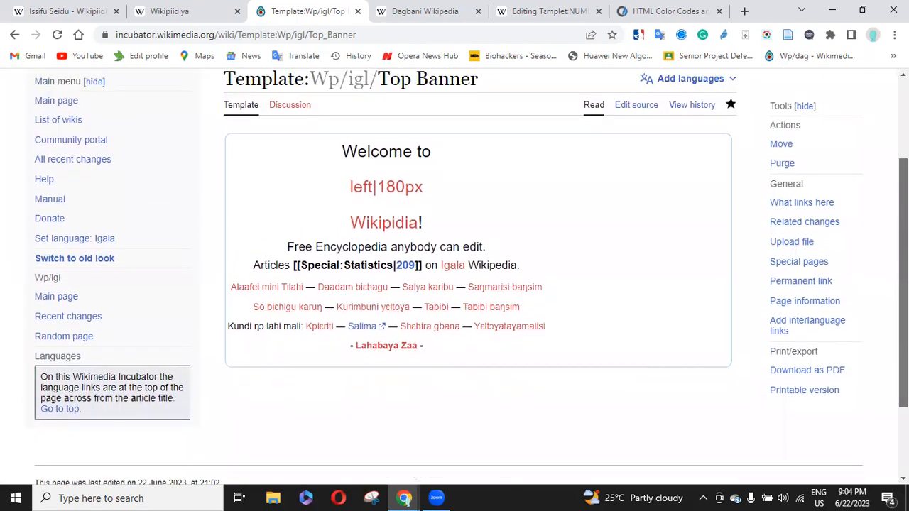
scroll(466, 280, up, 1)
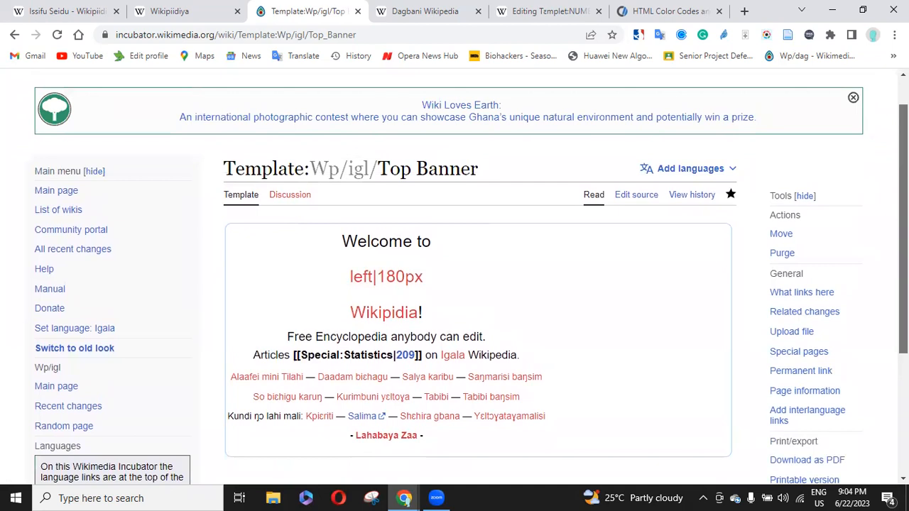
scroll(467, 280, down, 2)
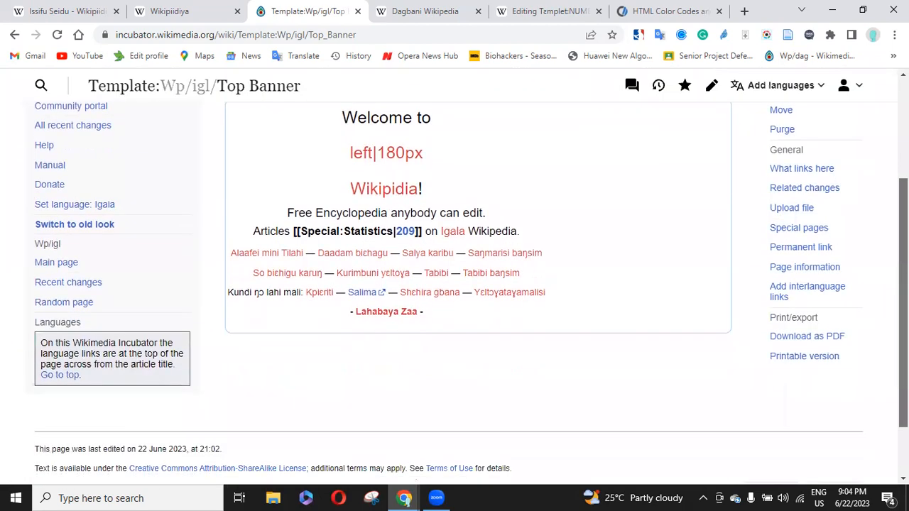
scroll(467, 280, up, 2)
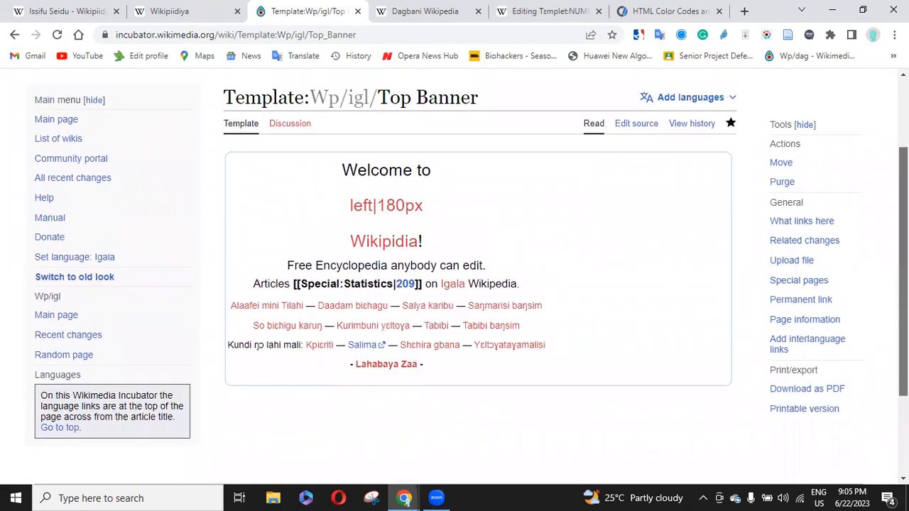
scroll(467, 280, up, 1)
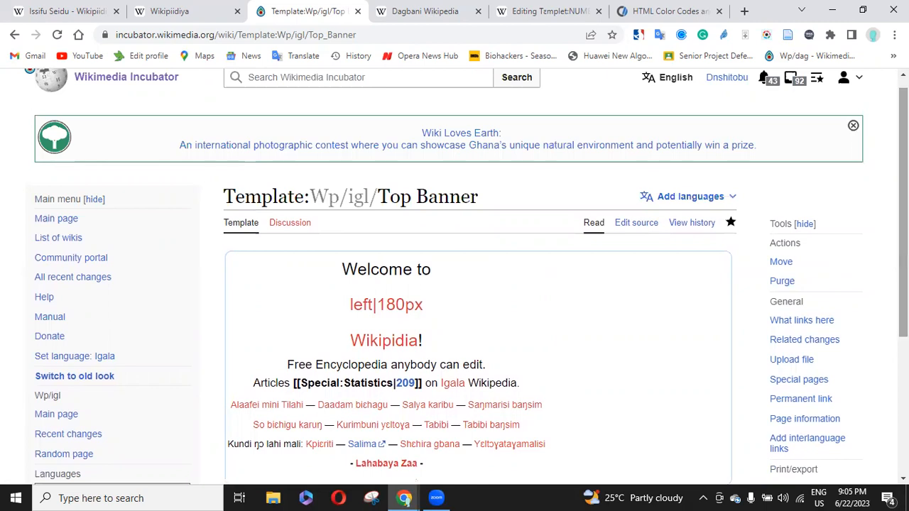
Open the Wp/igl main page in a new tab and open its source for editing.
right_click(66, 422)
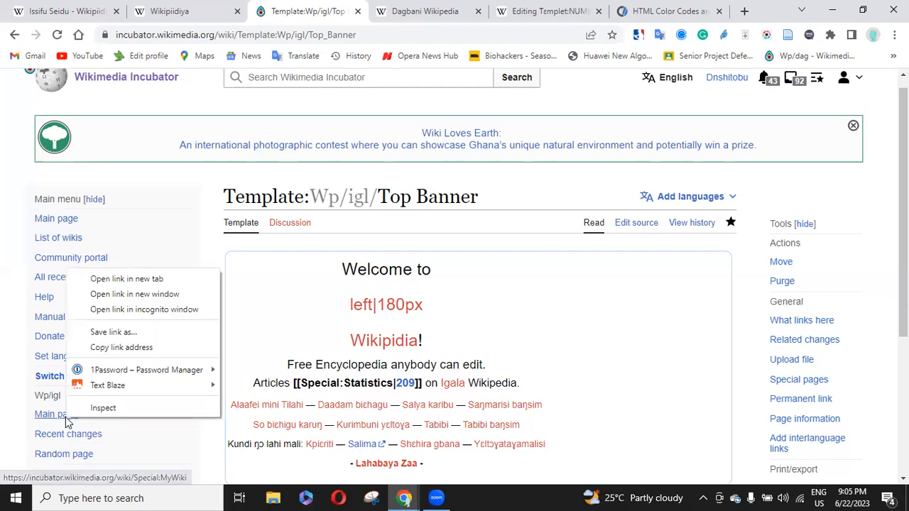
click(139, 282)
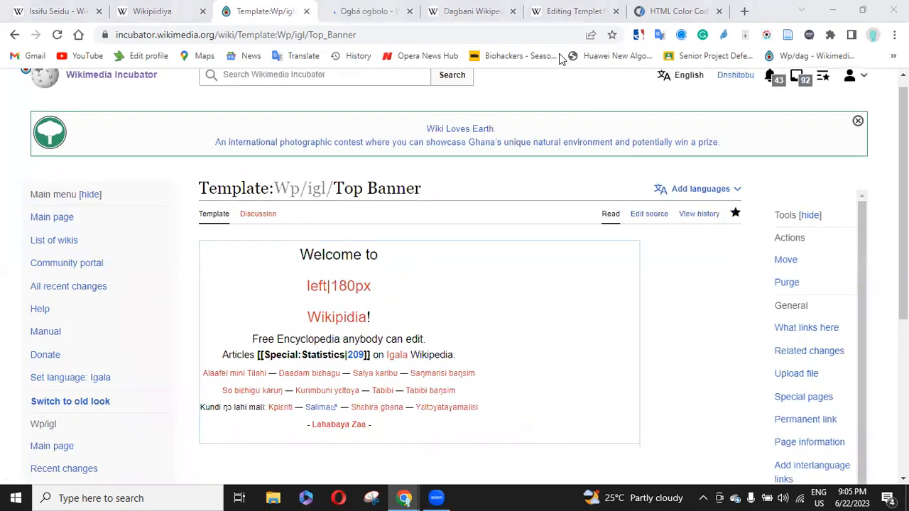
click(356, 12)
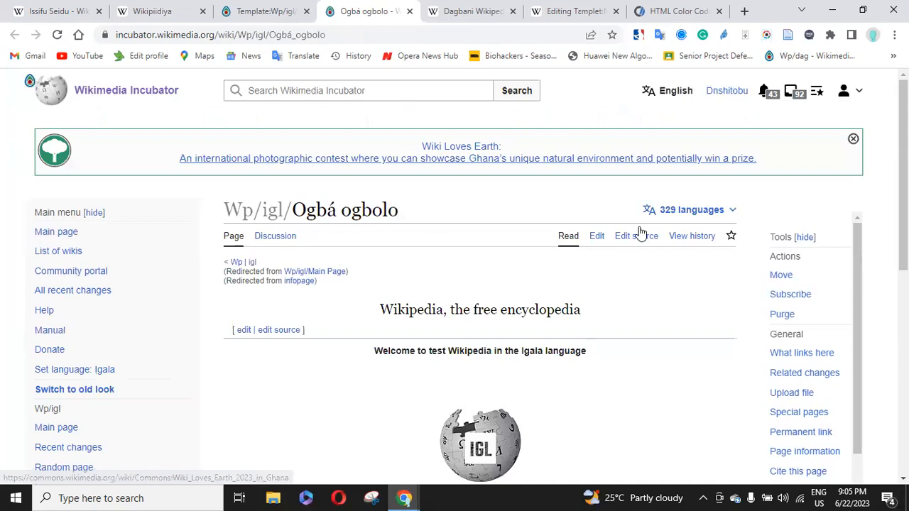
click(637, 237)
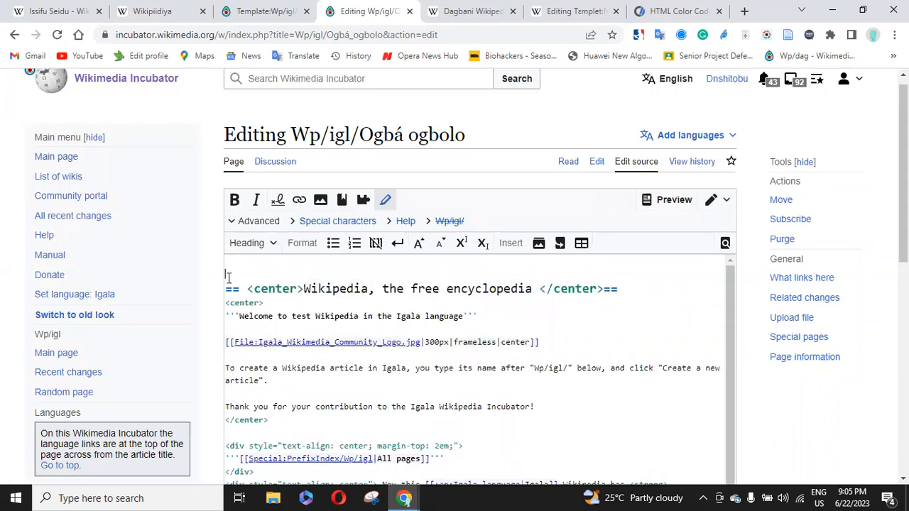
Comment out the existing main page content with "<!--" above the Wikipedia heading and "-->" between the inputbox and the category link.
text(')
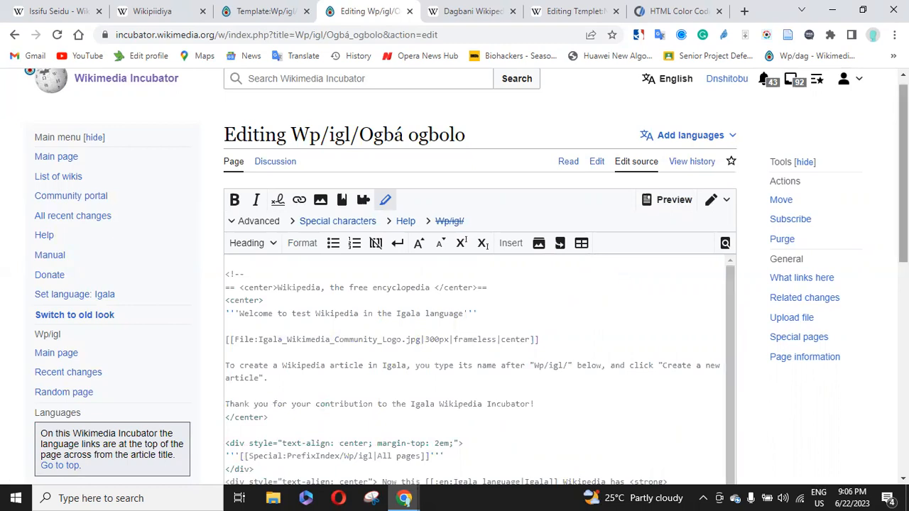
scroll(636, 358, down, 2)
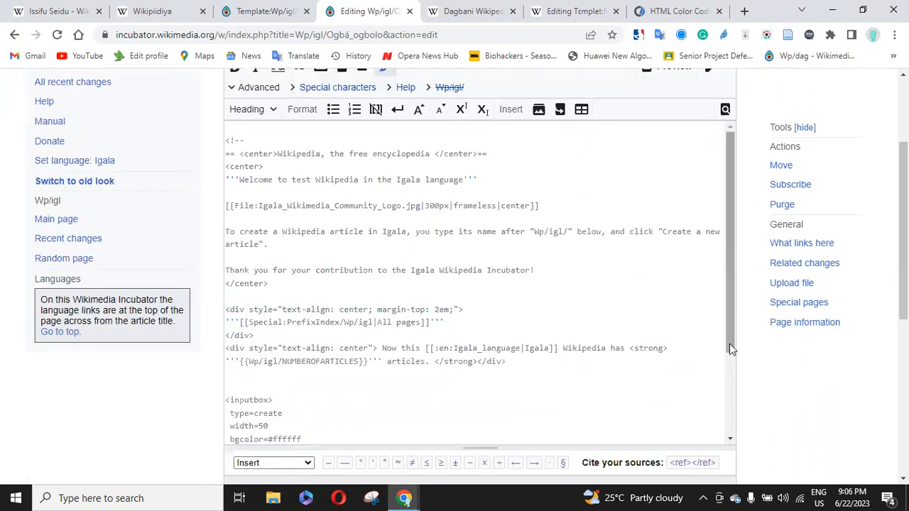
scroll(734, 375, down, 2)
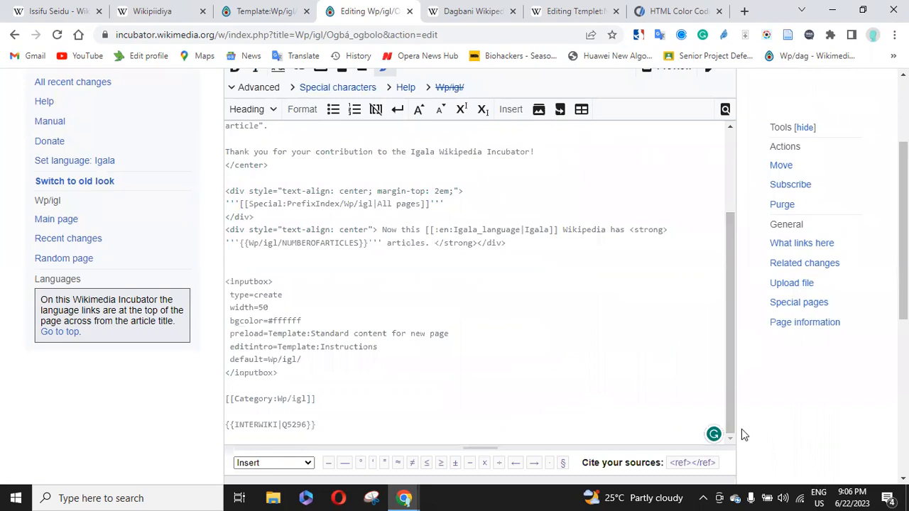
click(344, 441)
click(297, 384)
text(-->)
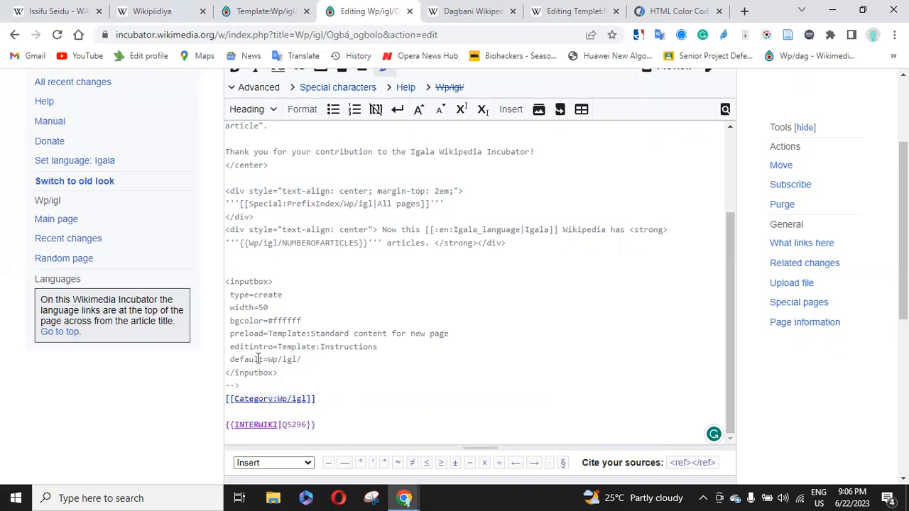
drag(239, 385, 266, 171)
drag(731, 244, 722, 130)
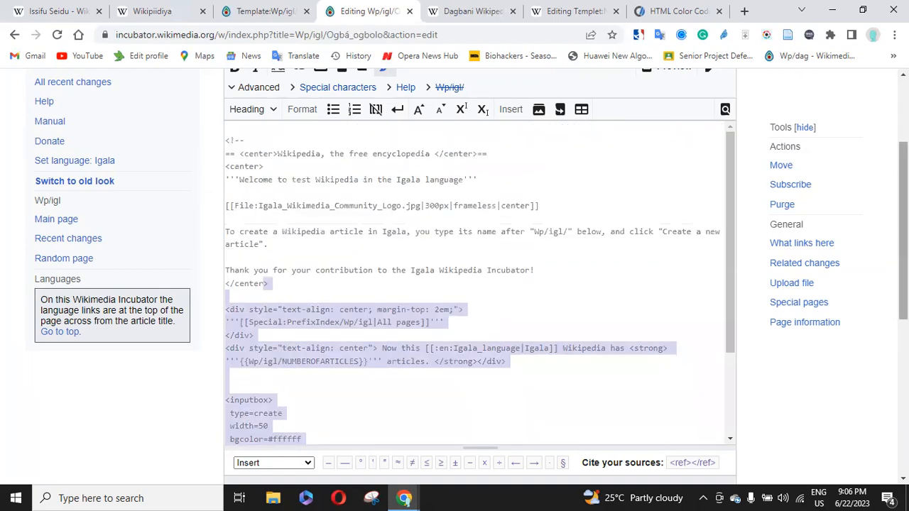
scroll(481, 284, up, 1)
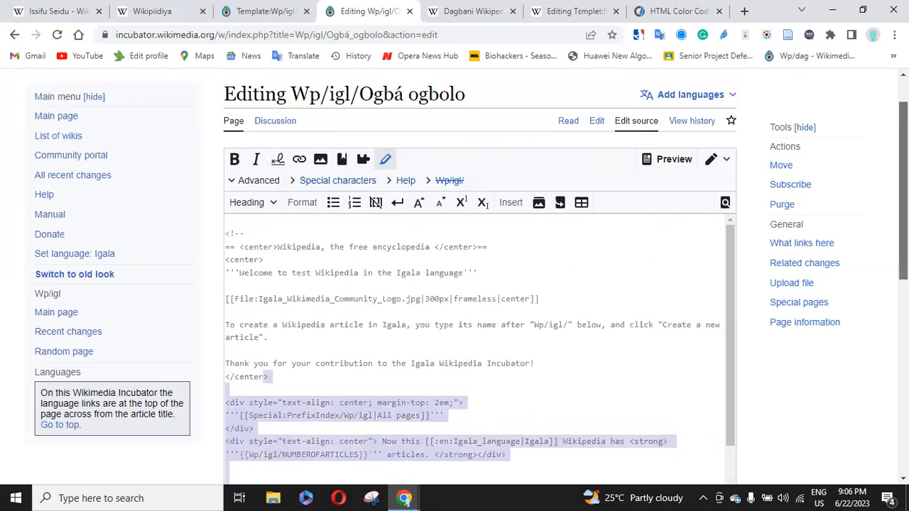
Start a template call with "{{" above the comment and copy the name "Top Banner" from the Dagbani main page's source.
click(262, 214)
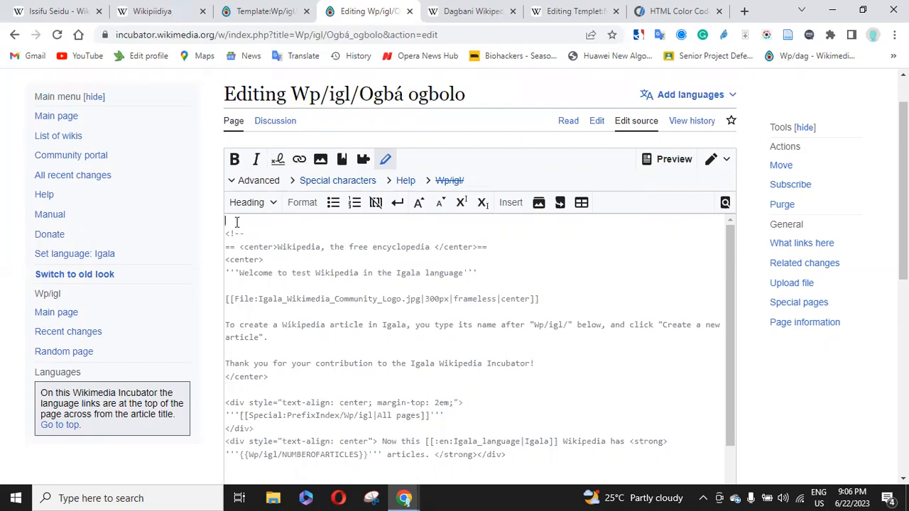
text({{)
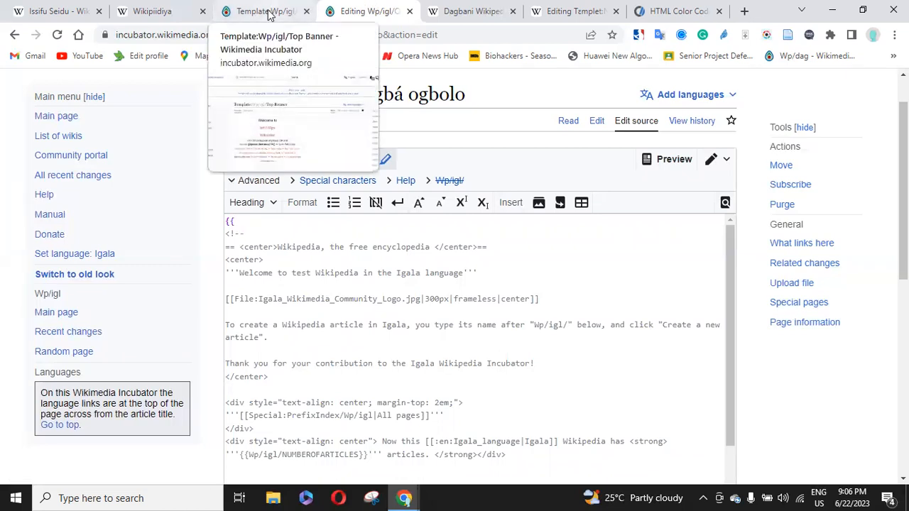
click(465, 14)
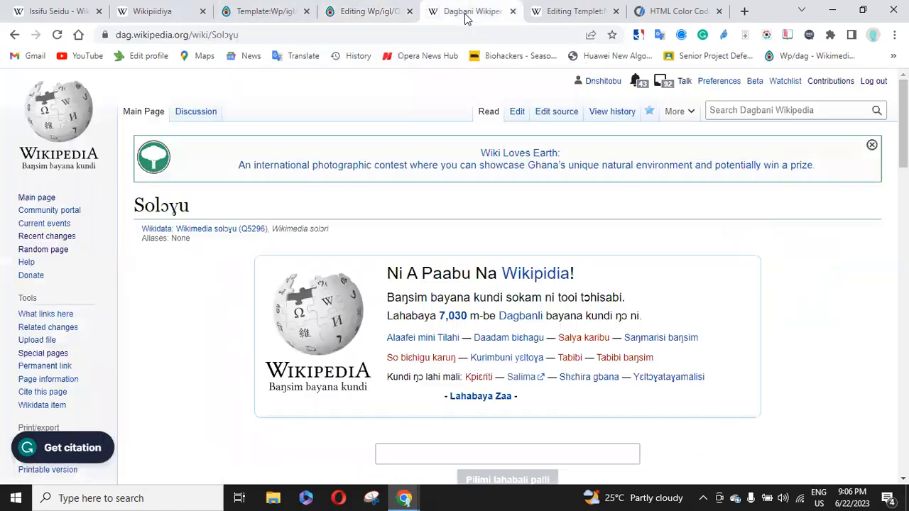
click(557, 115)
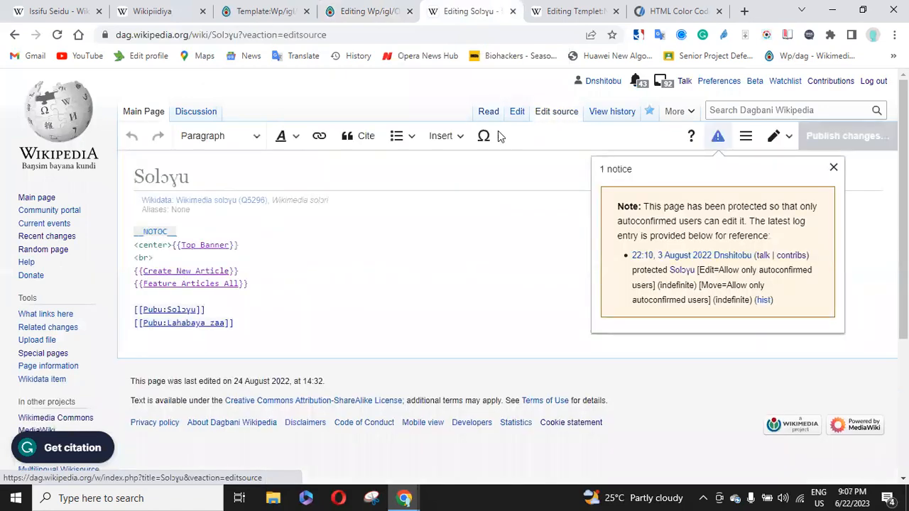
drag(181, 245, 230, 245)
key(ctrl+c)
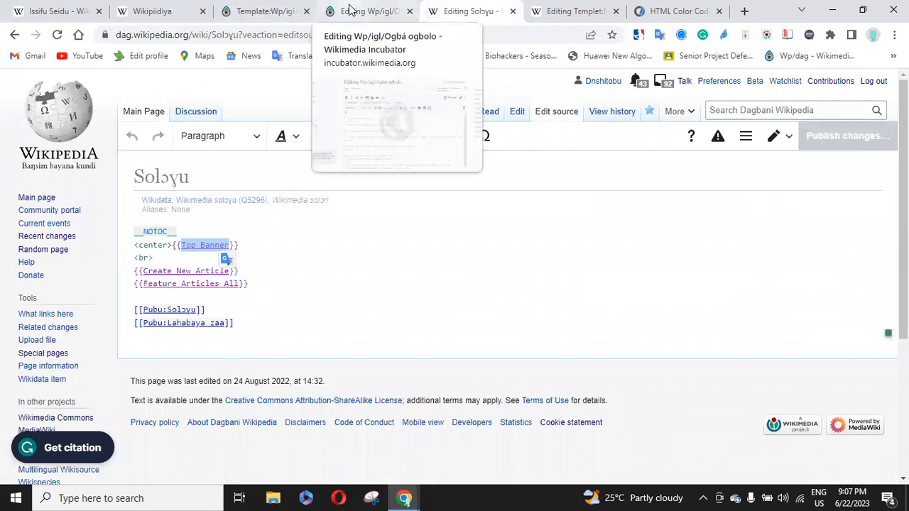
Complete the call as {{Wp/igl/Top Banner}} above the commented-out content, followed by two line breaks.
key(ctrl+shift+Tab)
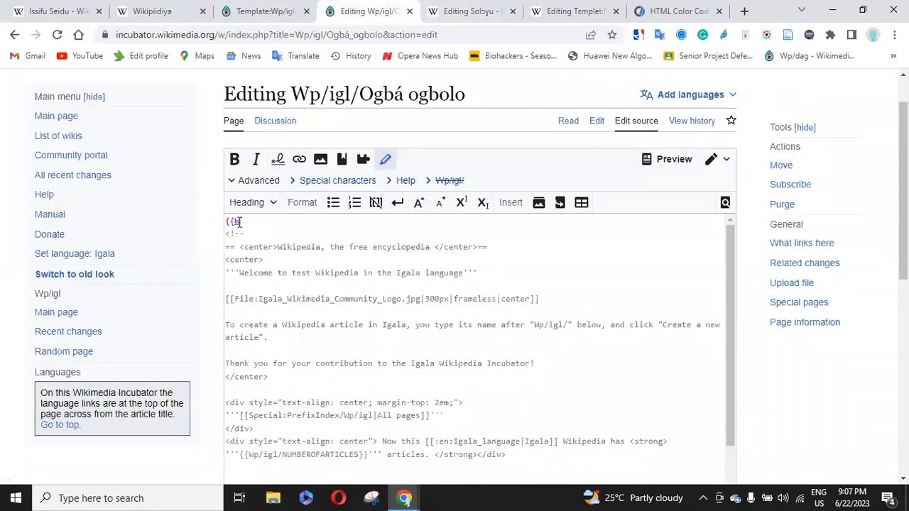
text(p/igl//)
key(BackSpace)
key(ctrl+v)
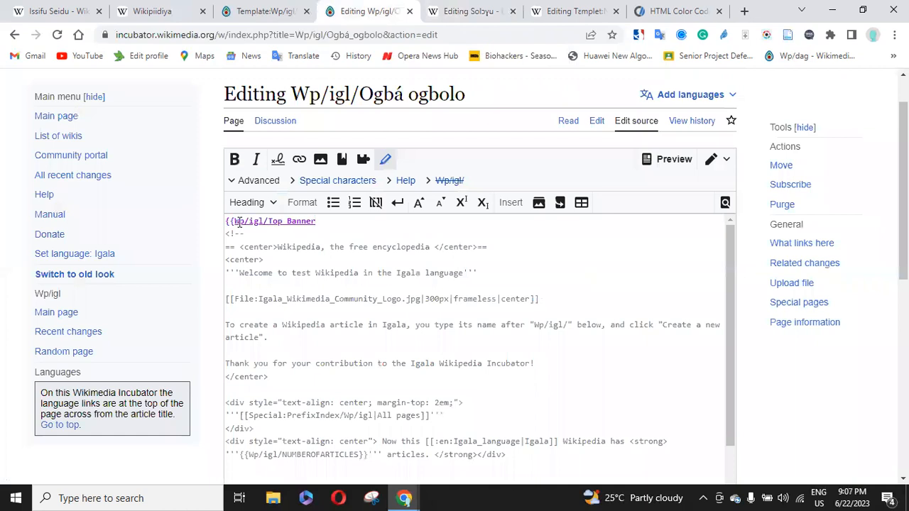
text(}})
key(Return)
key(Return)
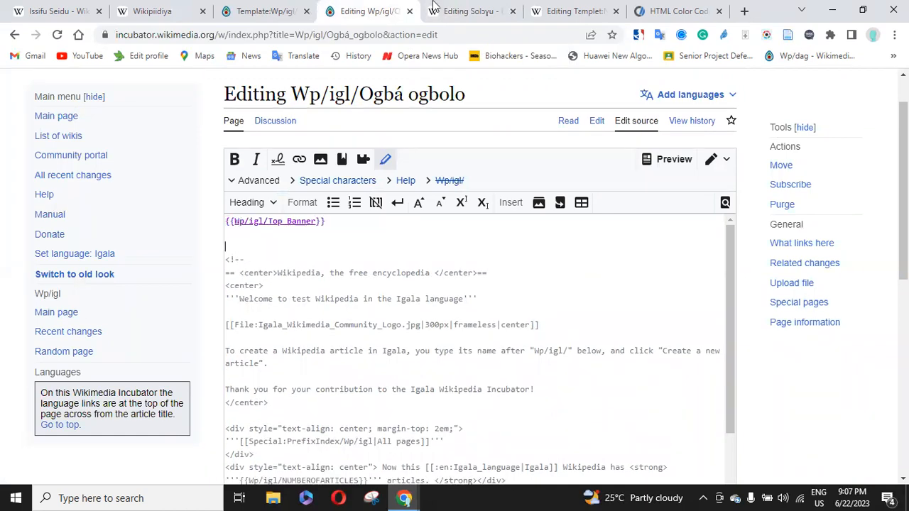
Replace the Top Banner call with the Dagbani main page's block: <center>{{Top Banner}}, <br>, {{Create New Article}} and {{Feature Articles All}}.
click(470, 11)
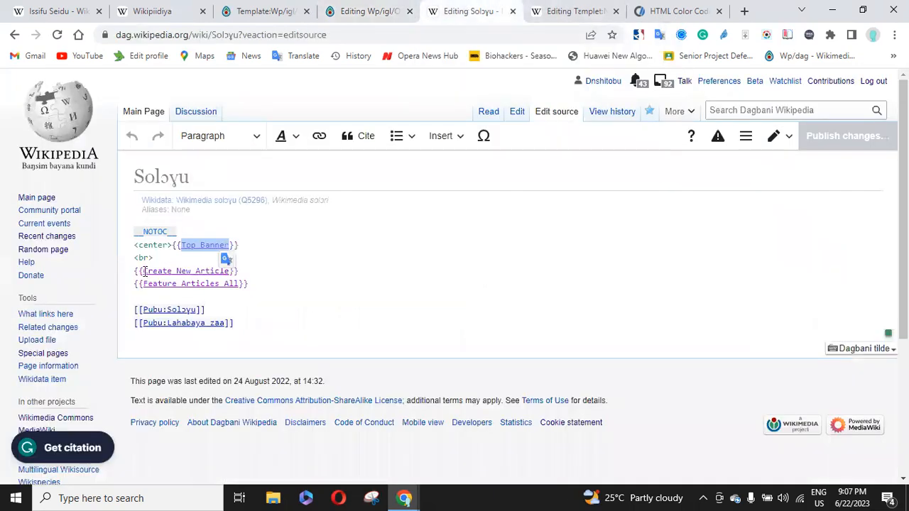
drag(135, 271, 256, 287)
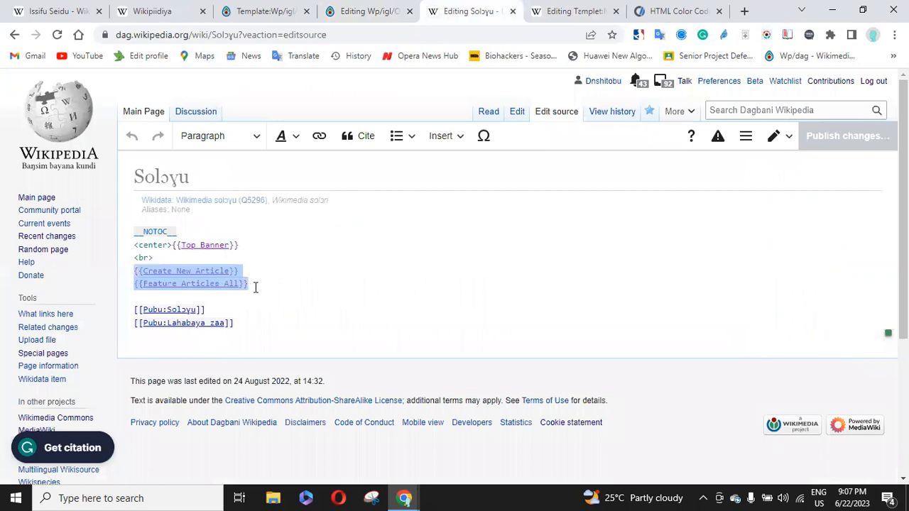
drag(135, 258, 254, 285)
drag(134, 244, 258, 285)
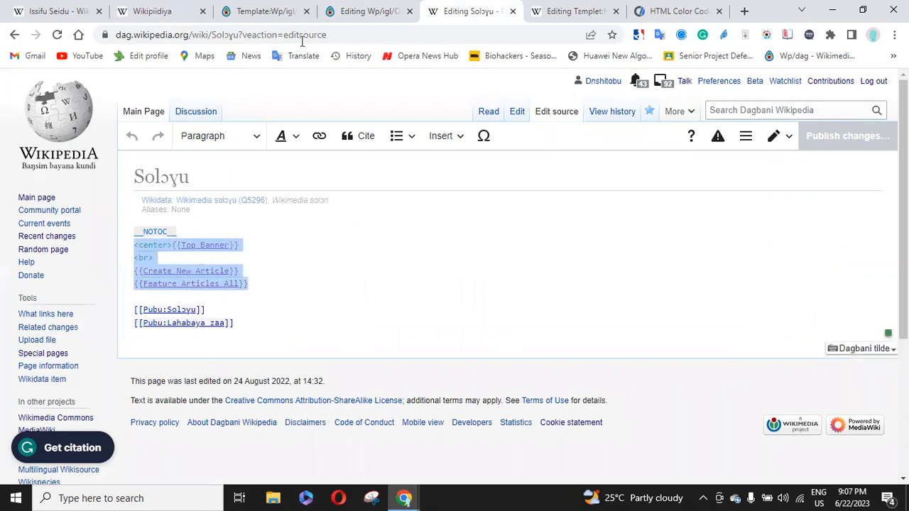
click(362, 14)
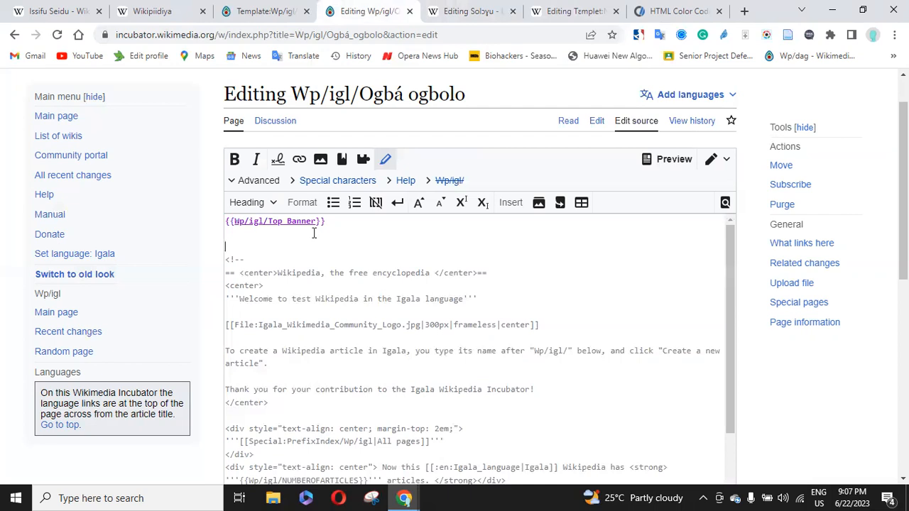
drag(226, 221, 328, 247)
text(<center>{{Top Banner}} <br> {{Create New Article}} {{Feature Articles All}})
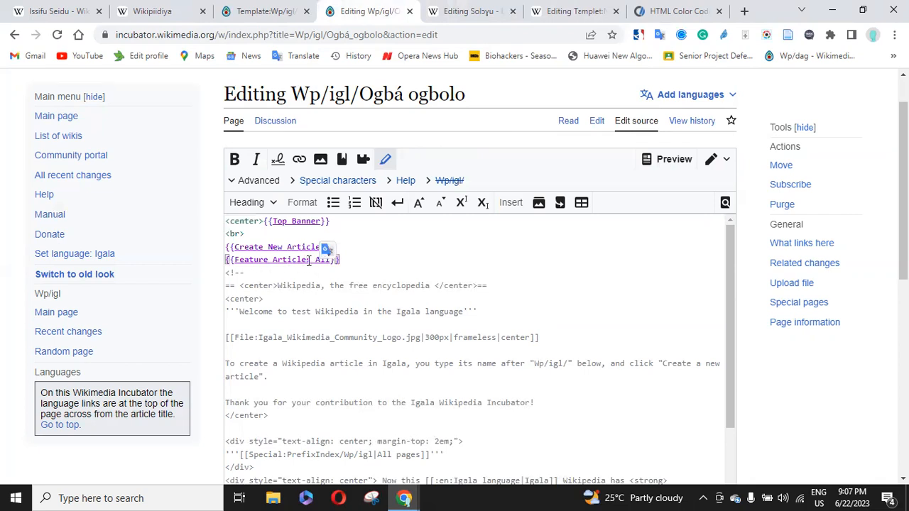
Add the prefix "Wp/igl/" to the Create New Article template call.
click(235, 247)
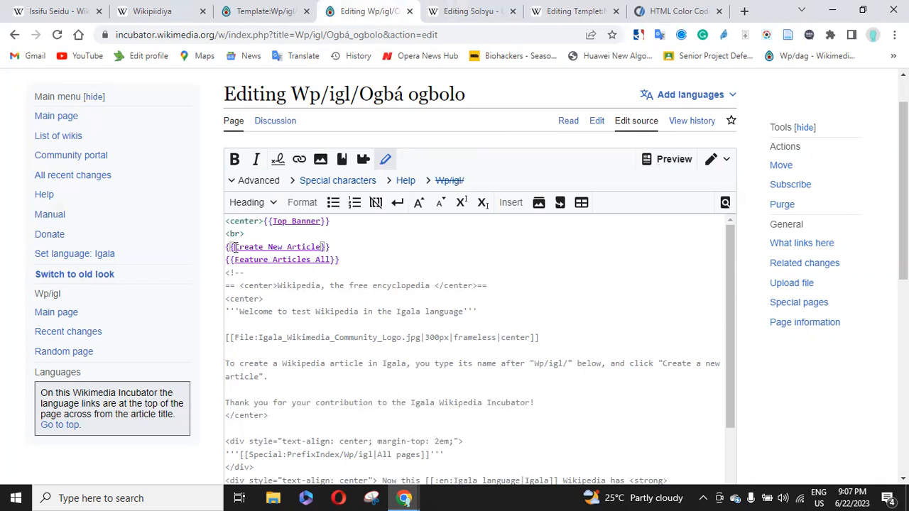
text(Wpol)
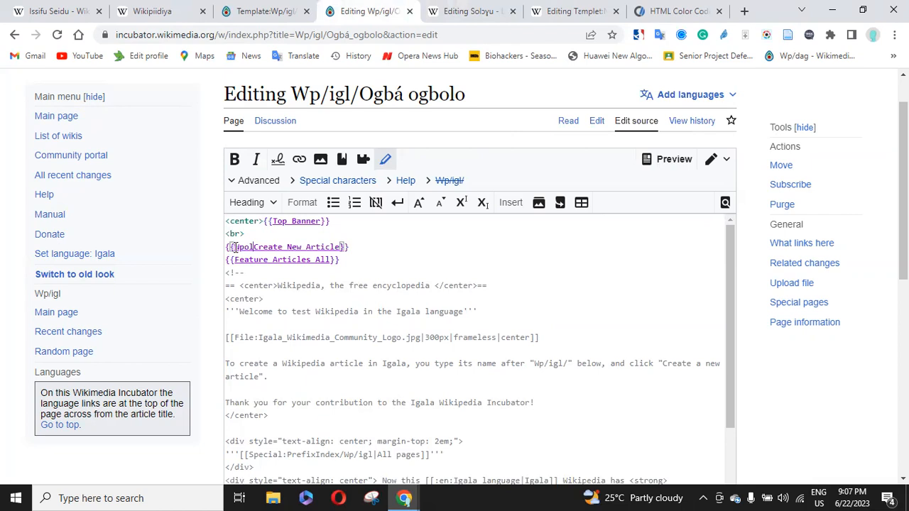
key(BackSpace)
key(BackSpace)
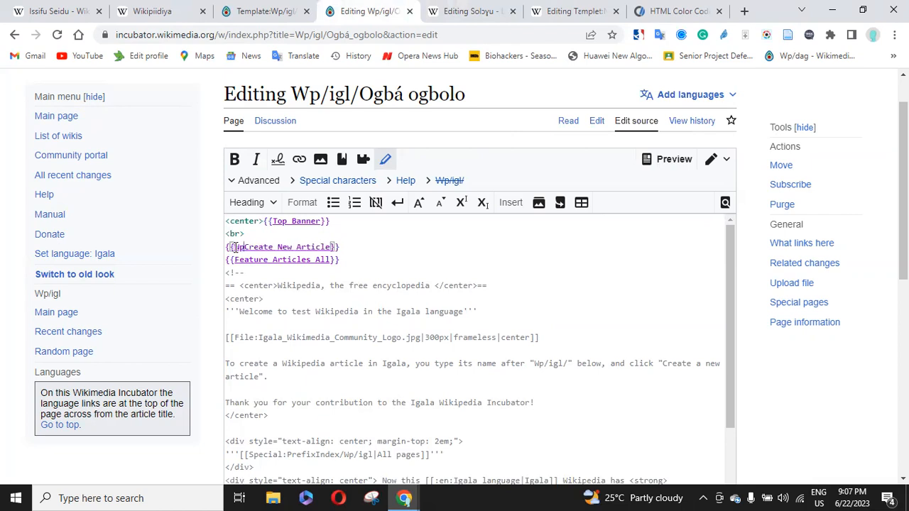
text(/ig)
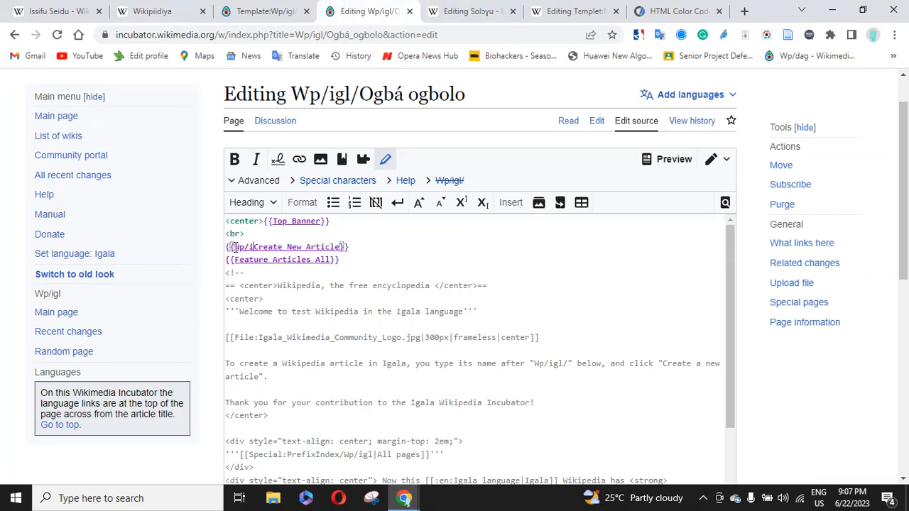
text(l/)
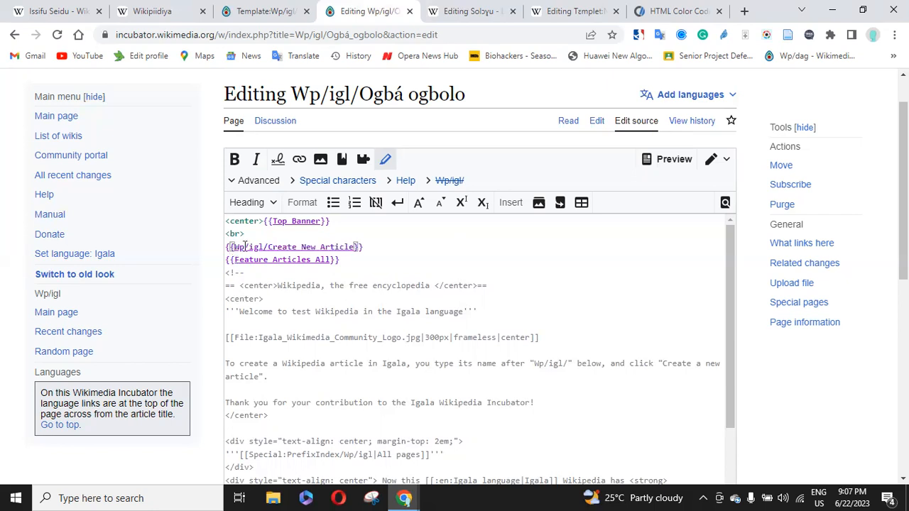
Copy the "Wp/igl/" prefix and insert it in front of Feature Articles All in its template call.
drag(268, 247, 234, 247)
key(ctrl+c)
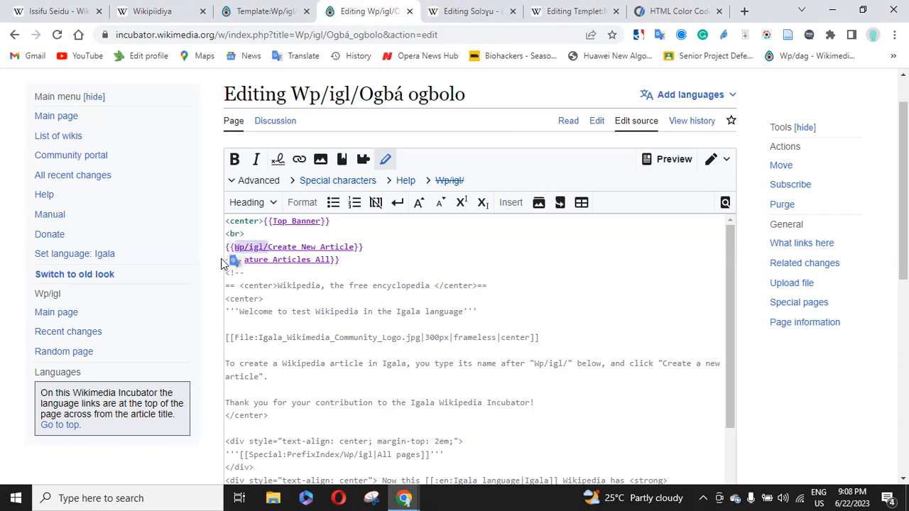
click(249, 259)
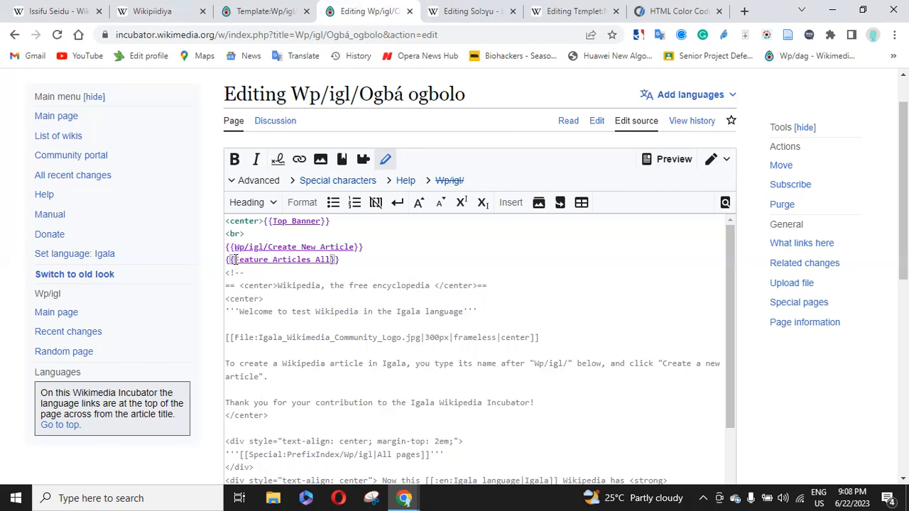
key(ctrl+v)
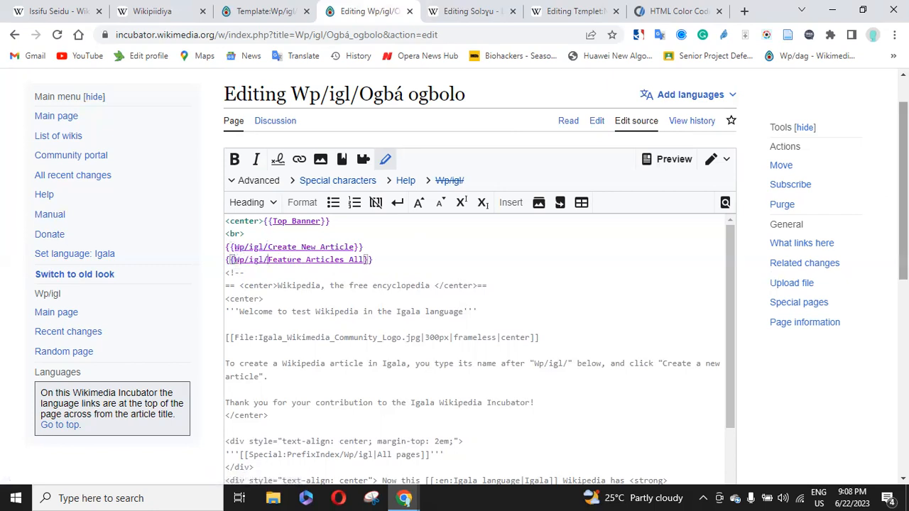
Preview the Igala main page and check how the banner, article creation box and feature sections render against the source.
scroll(343, 328, down, 5)
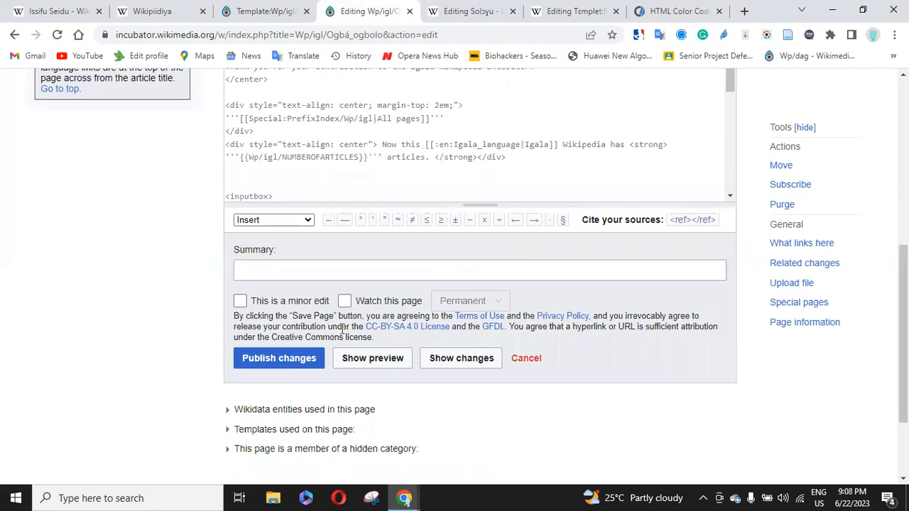
click(387, 370)
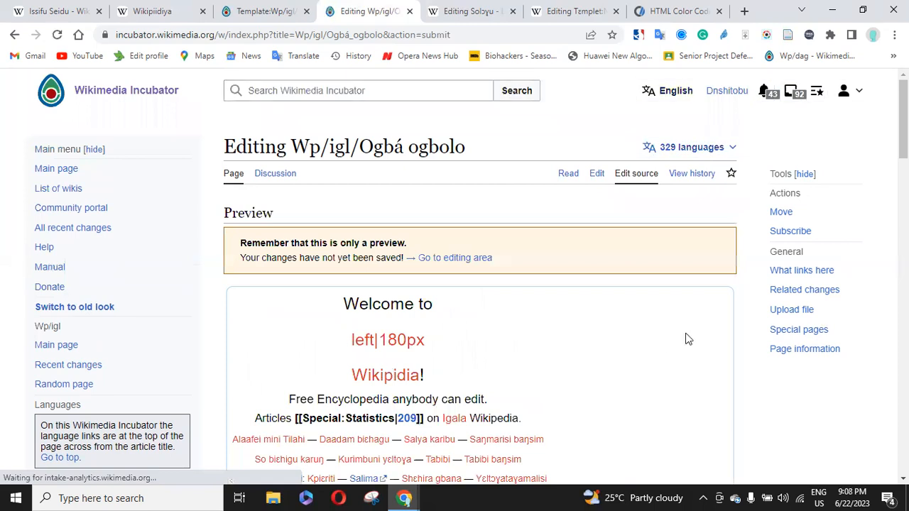
scroll(473, 240, down, 5)
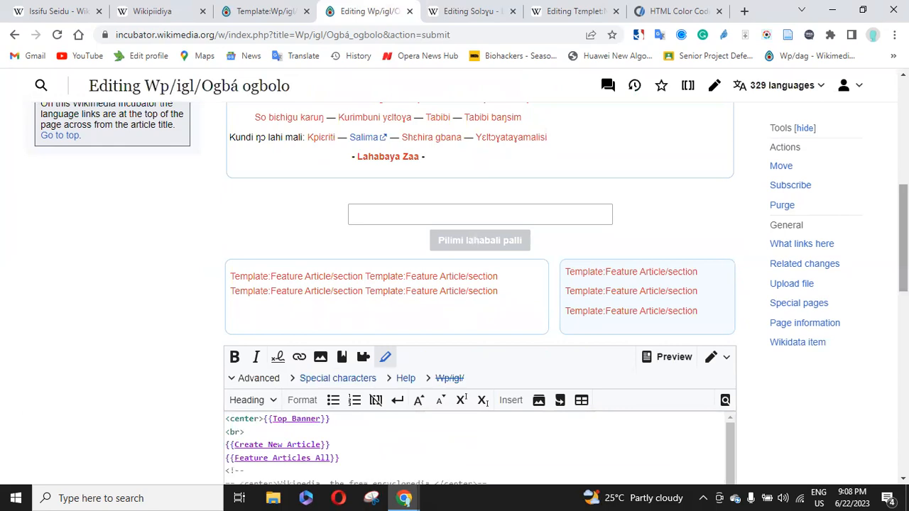
scroll(474, 284, down, 3)
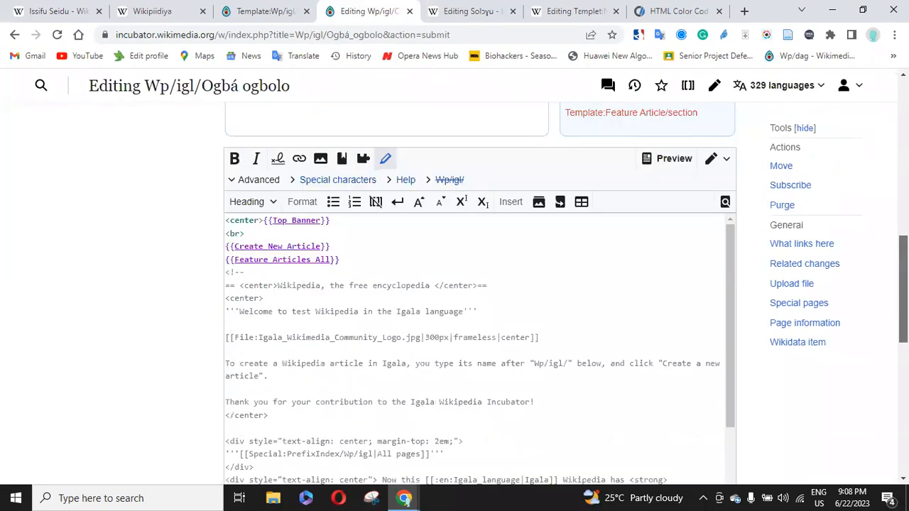
scroll(473, 284, up, 2)
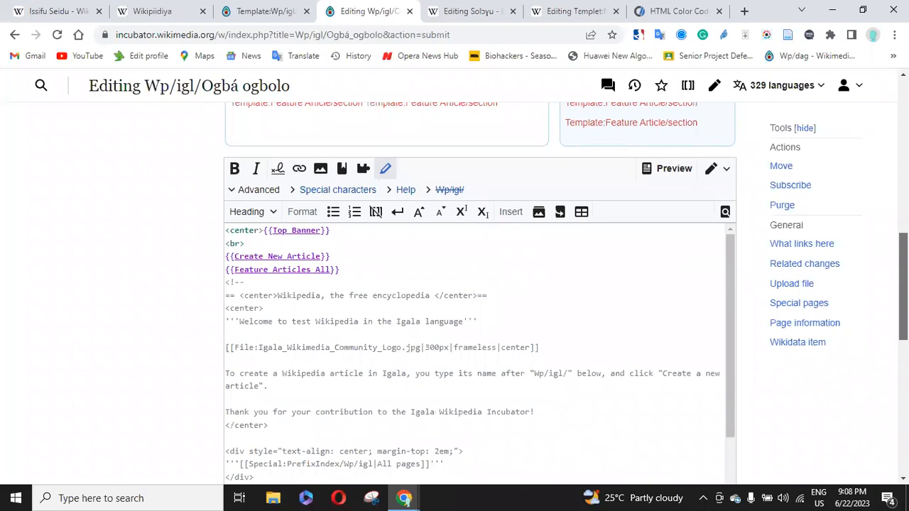
scroll(473, 284, up, 10)
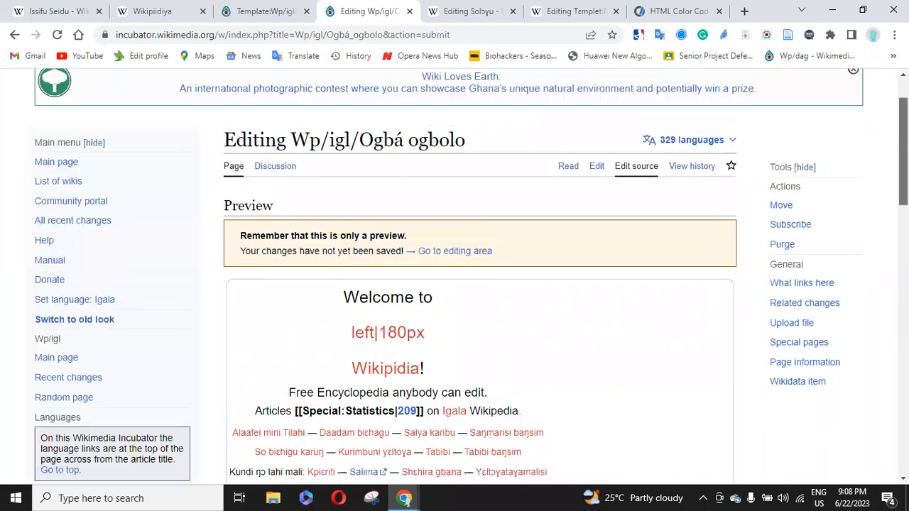
scroll(290, 203, down, 8)
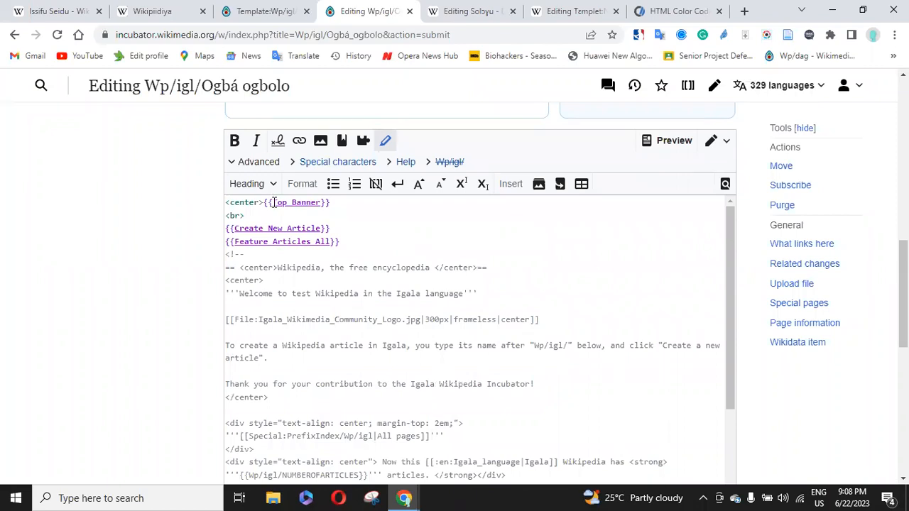
Insert the "Wp/igl/" prefix in front of Top Banner in its template call.
click(273, 202)
text(T)
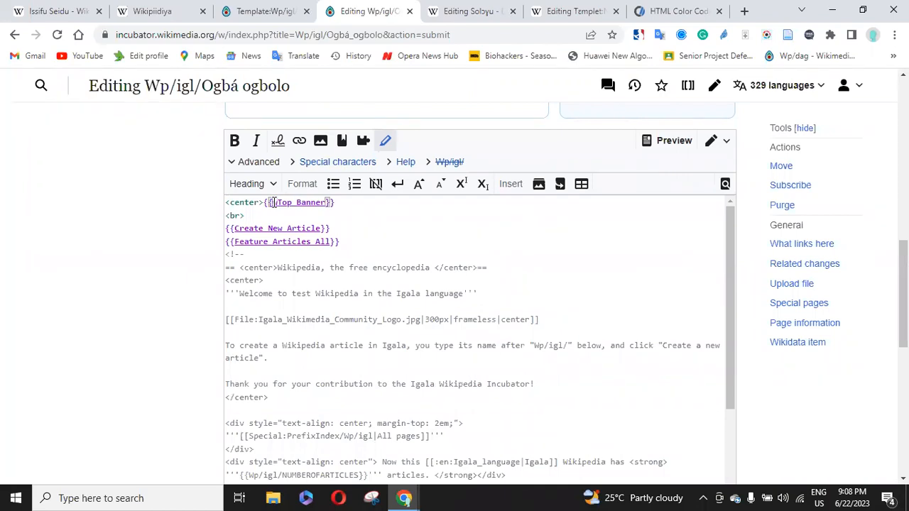
text(p/)
key(BackSpace)
key(BackSpace)
key(BackSpace)
key(ctrl+v)
Insert the "Wp/igl/" prefix in both the Create New Article and the Feature Articles All calls.
click(238, 228)
key(ctrl+v)
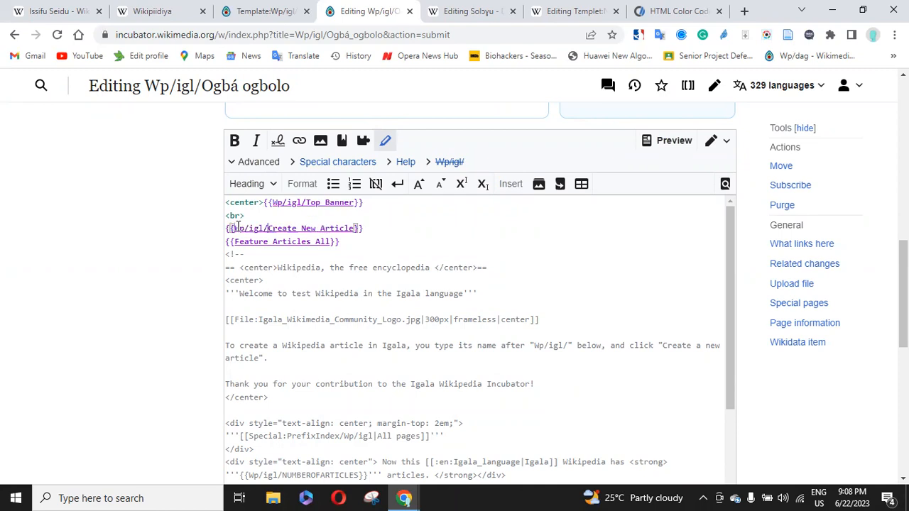
click(237, 241)
text(Wp/igl/)
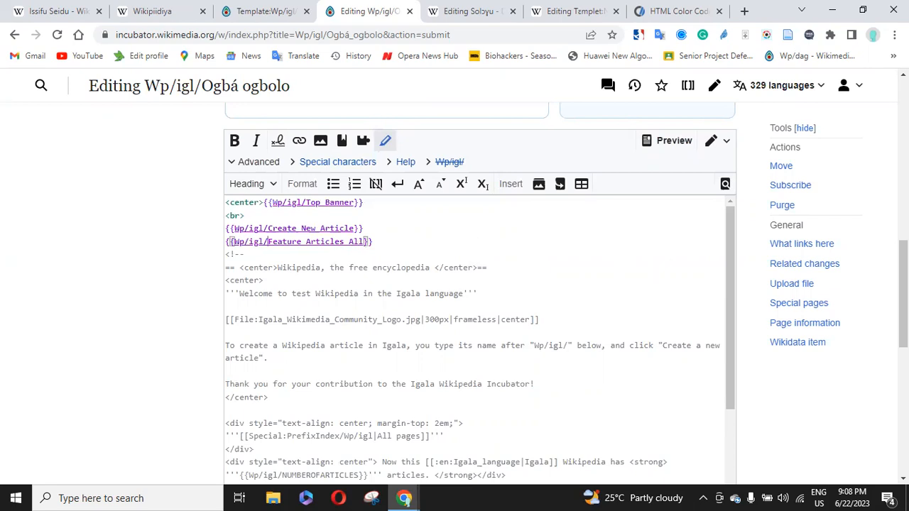
Preview the edited main page again and examine the banner, article creation box, Feature Article sections and template calls.
drag(904, 295, 903, 385)
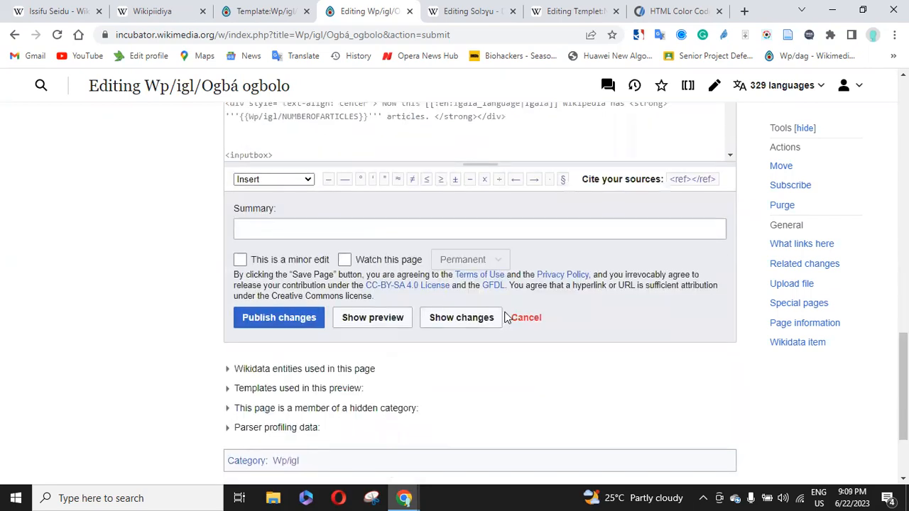
click(388, 321)
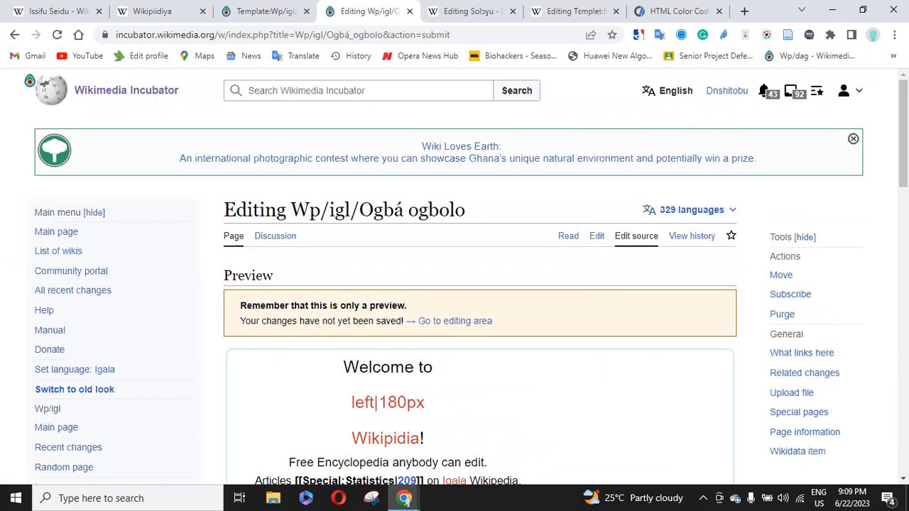
scroll(455, 284, down, 5)
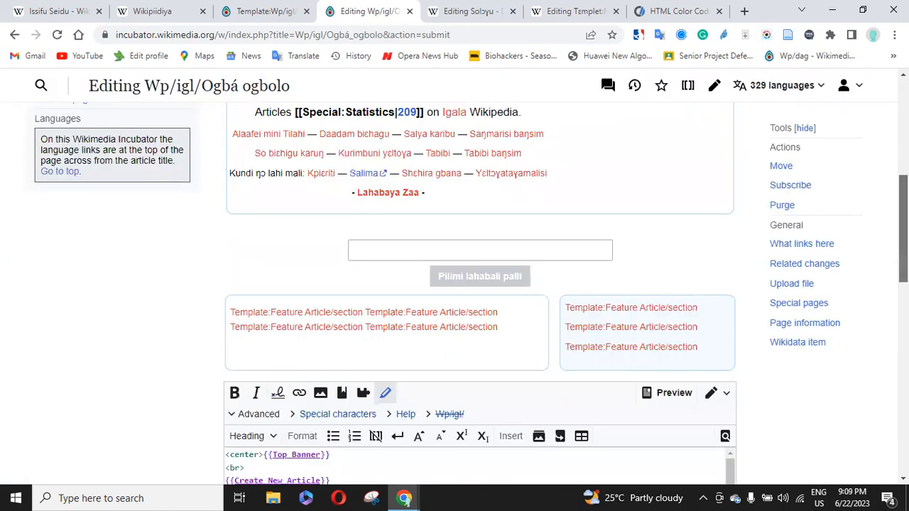
scroll(455, 284, down, 1)
scroll(455, 284, down, 1)
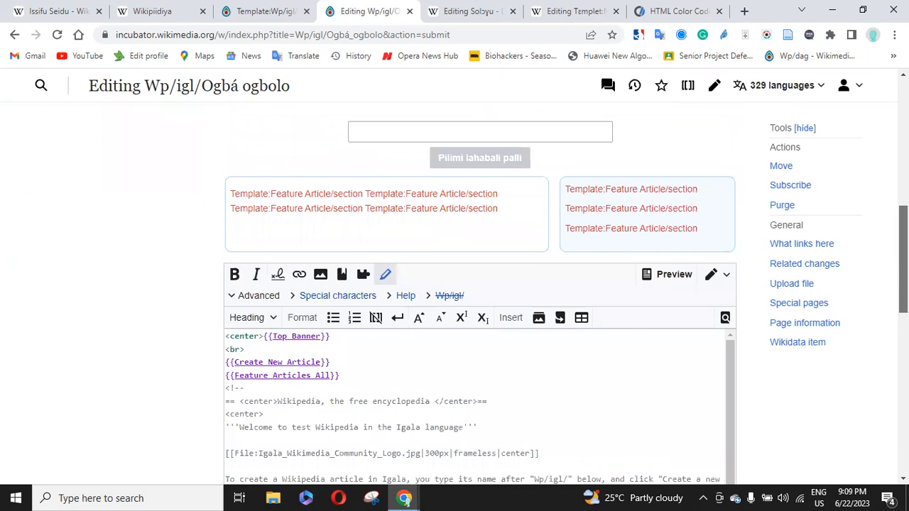
scroll(454, 284, down, 1)
scroll(455, 284, up, 1)
scroll(454, 284, up, 2)
scroll(455, 284, down, 3)
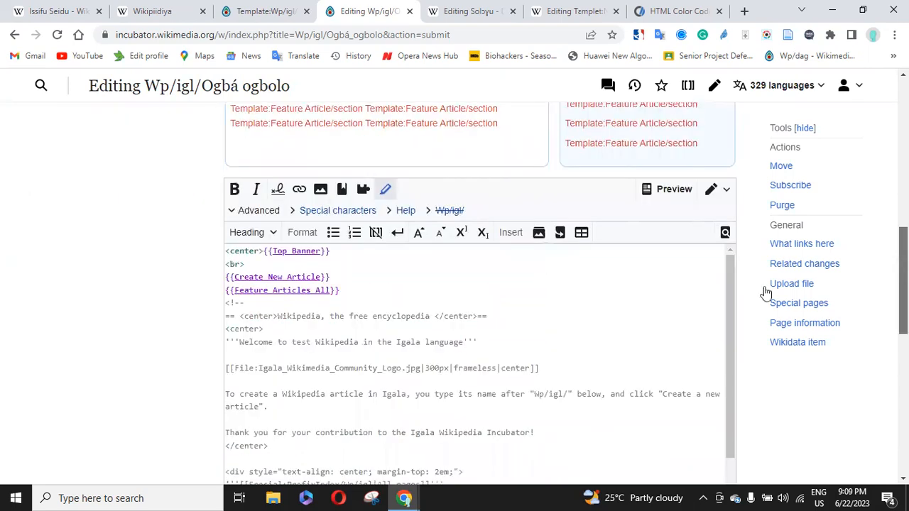
scroll(625, 341, up, 4)
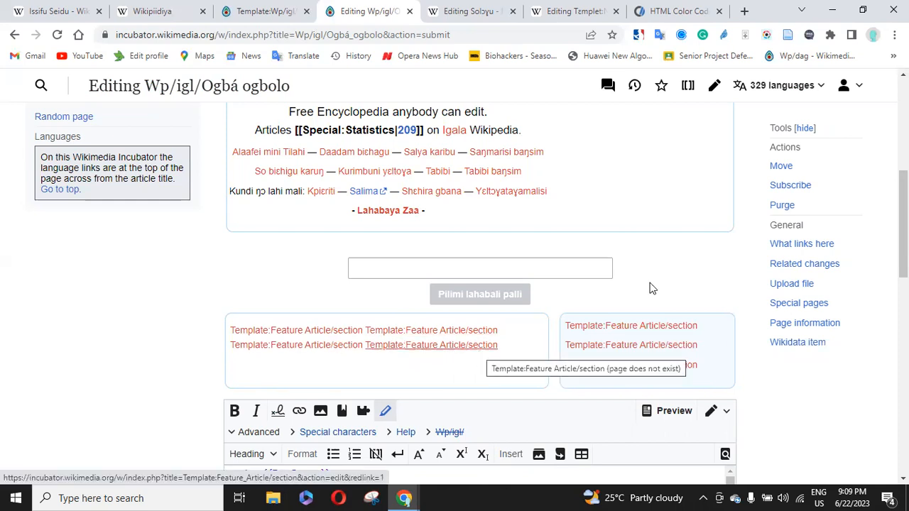
scroll(480, 294, down, 3)
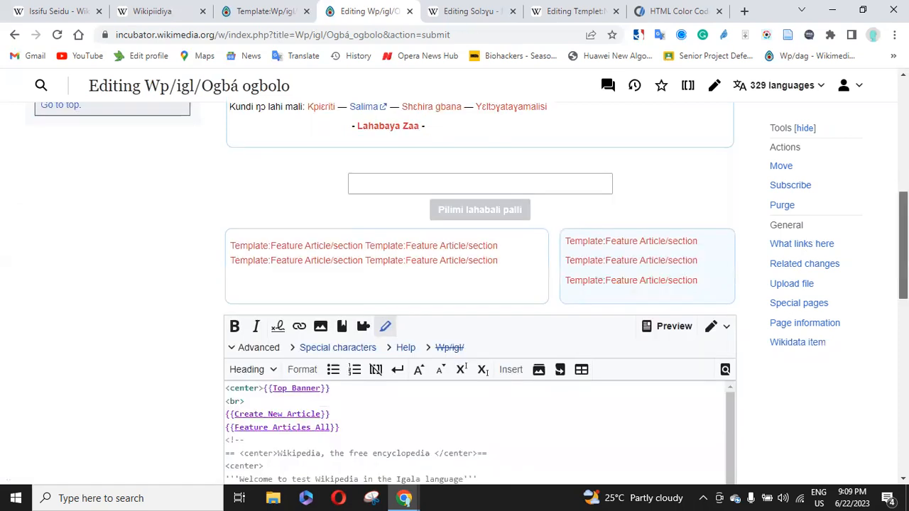
scroll(481, 294, down, 1)
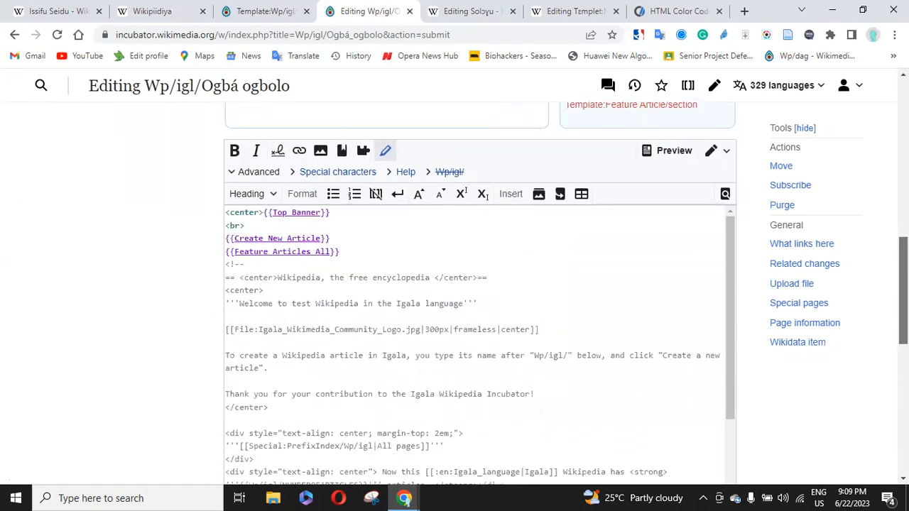
scroll(481, 294, up, 6)
scroll(480, 294, down, 4)
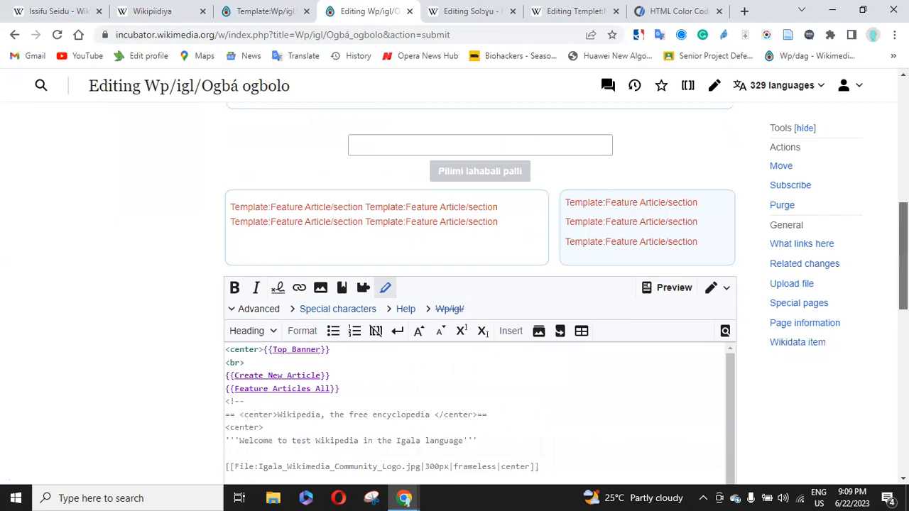
Enter "Updated info" as the edit summary and publish the main page changes.
scroll(480, 294, down, 7)
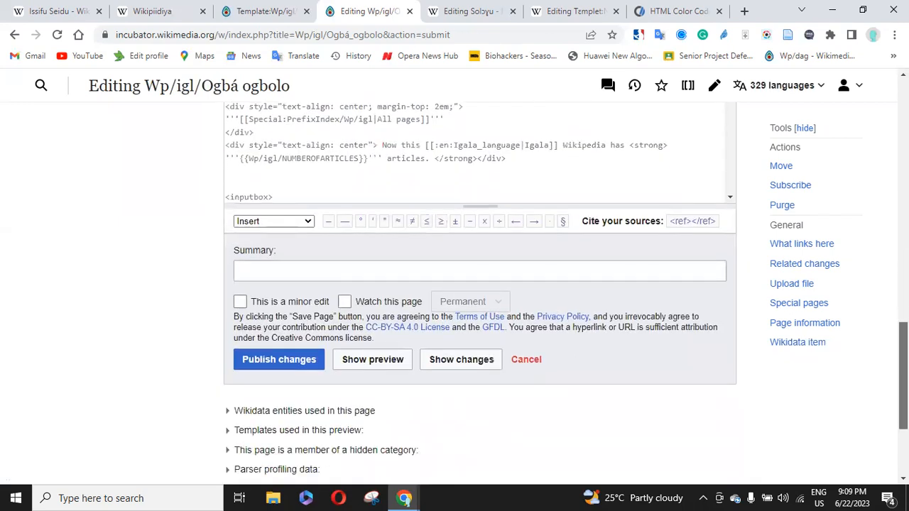
click(390, 250)
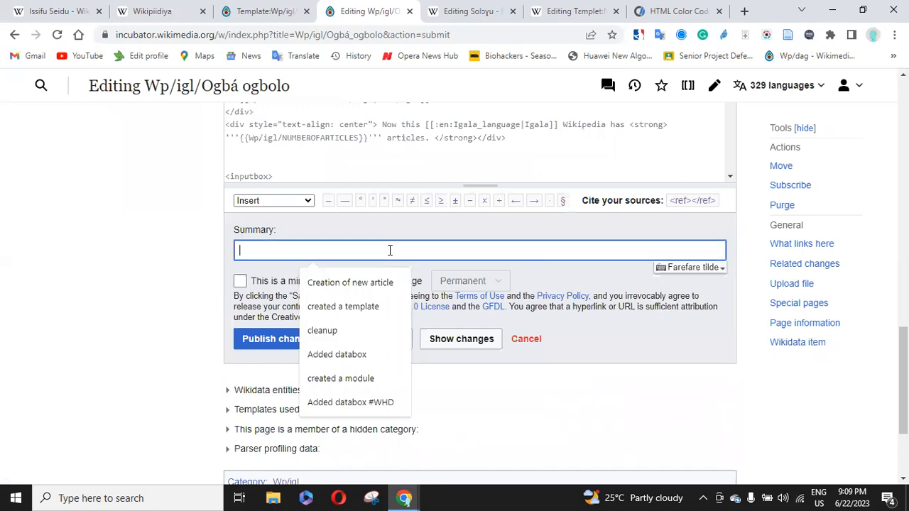
text(Up)
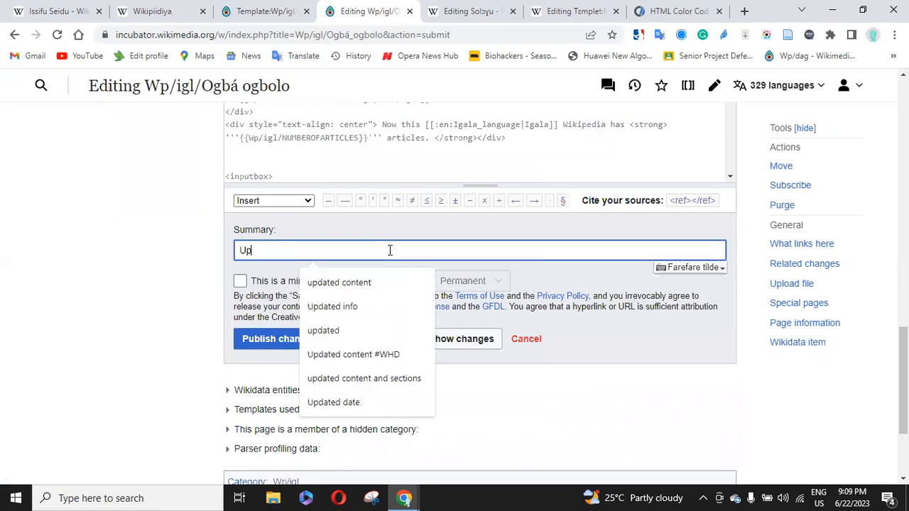
text(dated info)
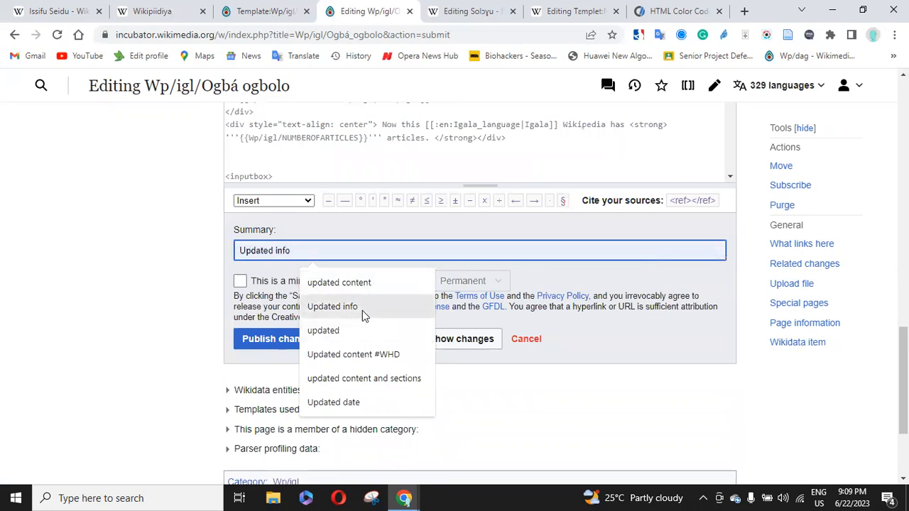
click(363, 310)
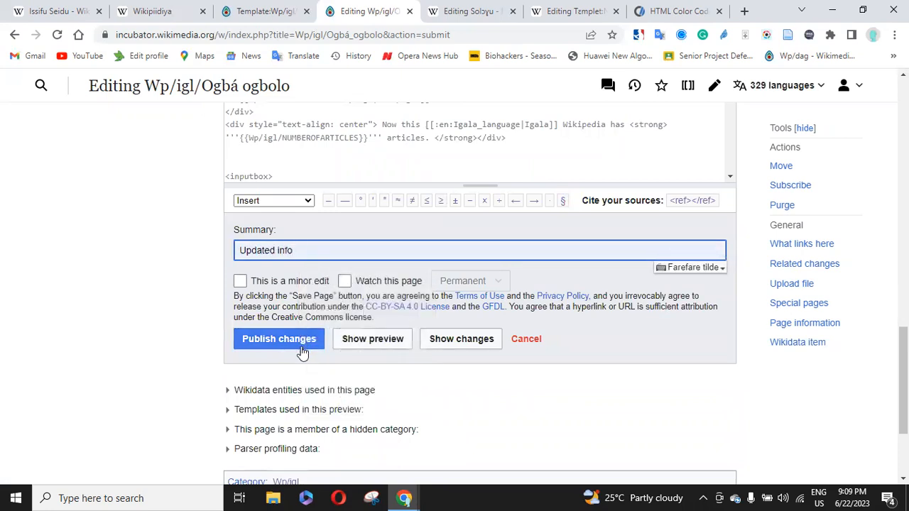
click(302, 349)
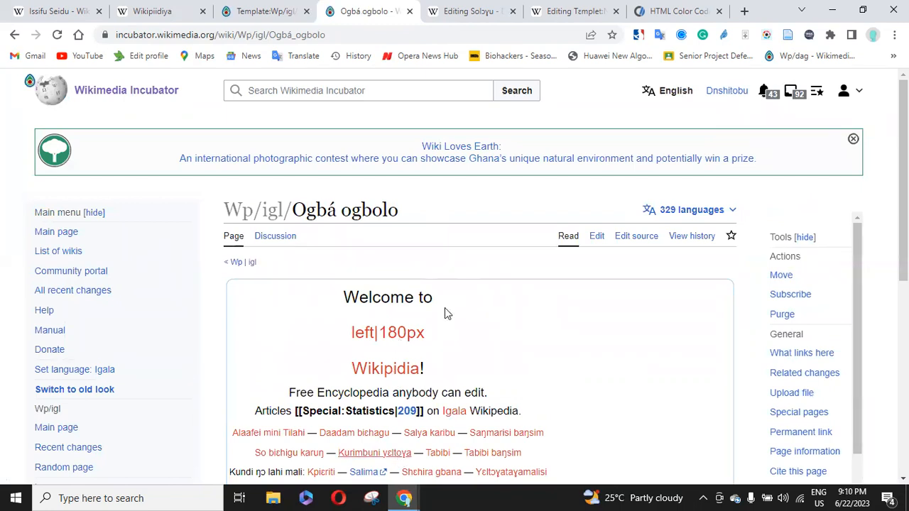
Look at the Wp/igl/Top Banner template page and return to the published Ogbá ogbolo page.
click(257, 13)
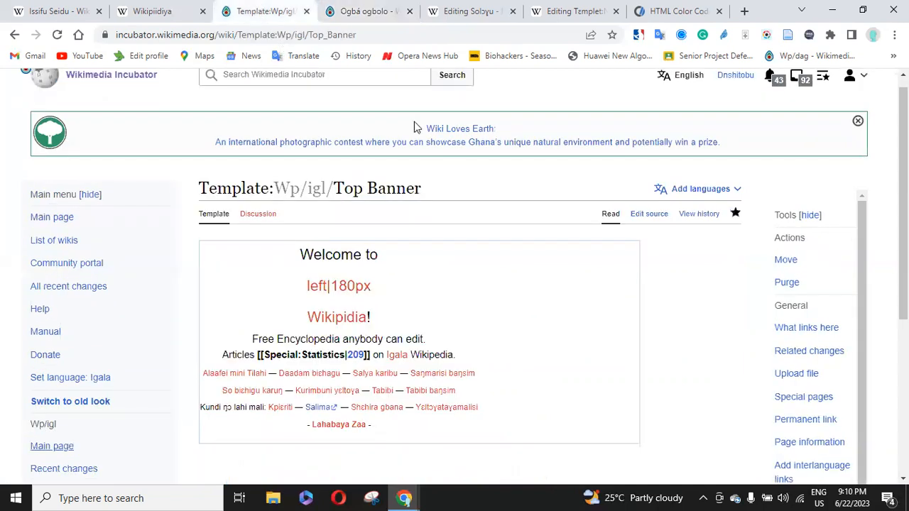
click(369, 9)
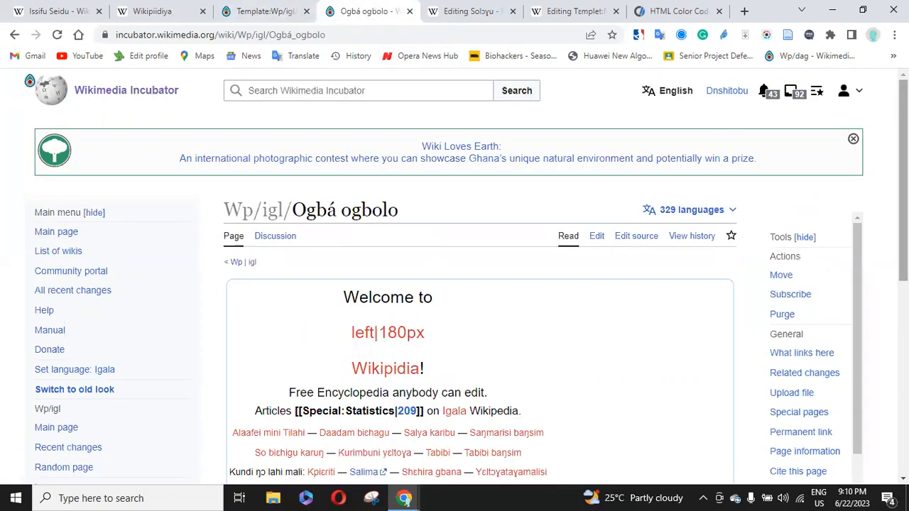
Check the feature sections on the published main page and look through the created templates in the Wp/igl recent changes.
scroll(836, 334, down, 3)
scroll(589, 365, down, 1)
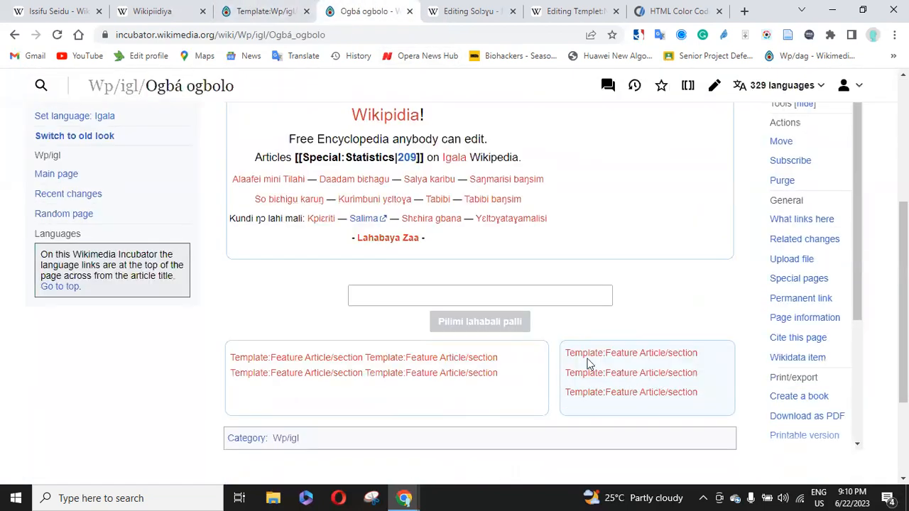
click(254, 12)
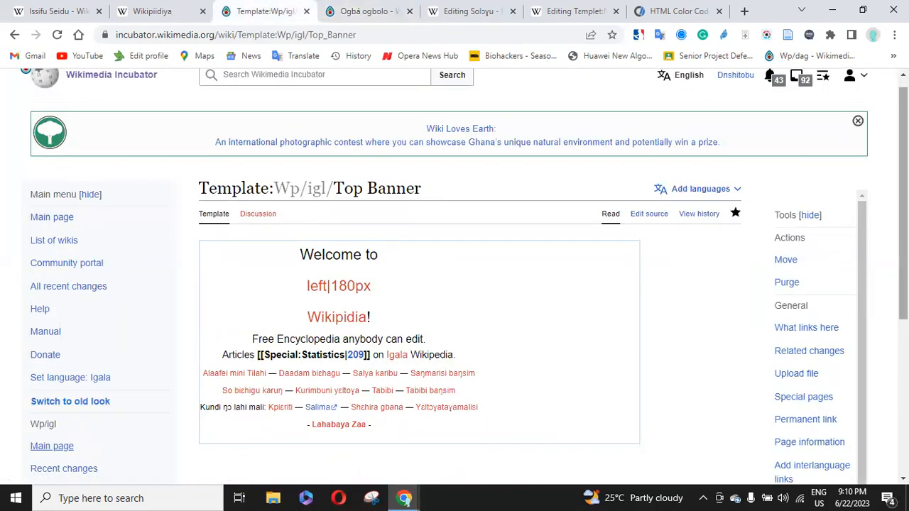
scroll(268, 310, down, 3)
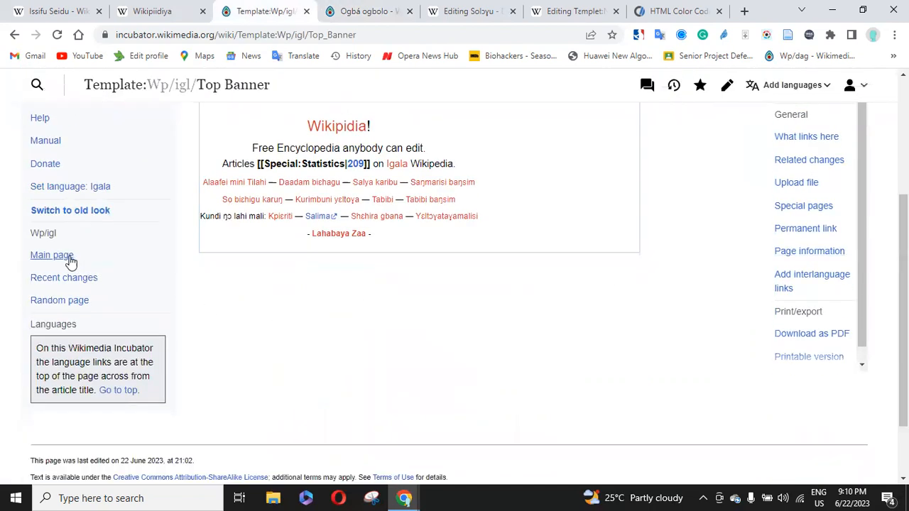
click(80, 283)
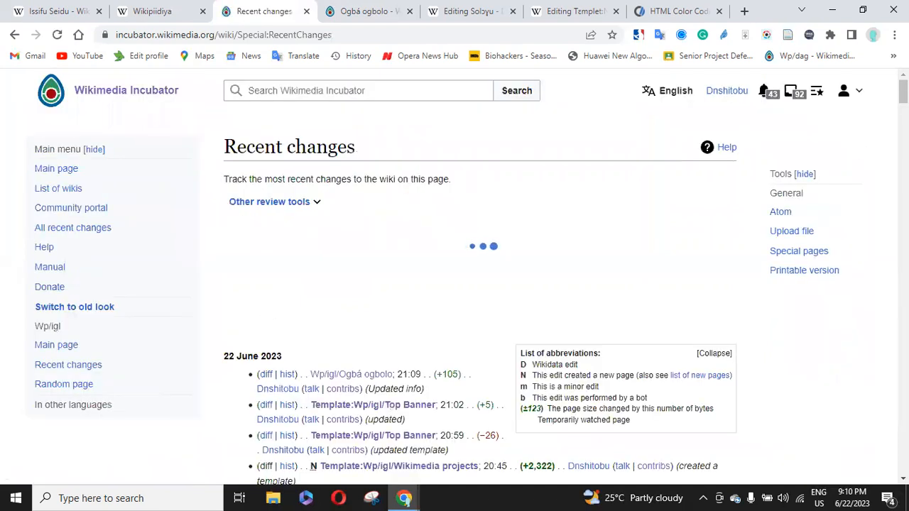
scroll(869, 147, down, 6)
scroll(476, 277, down, 5)
scroll(476, 277, up, 4)
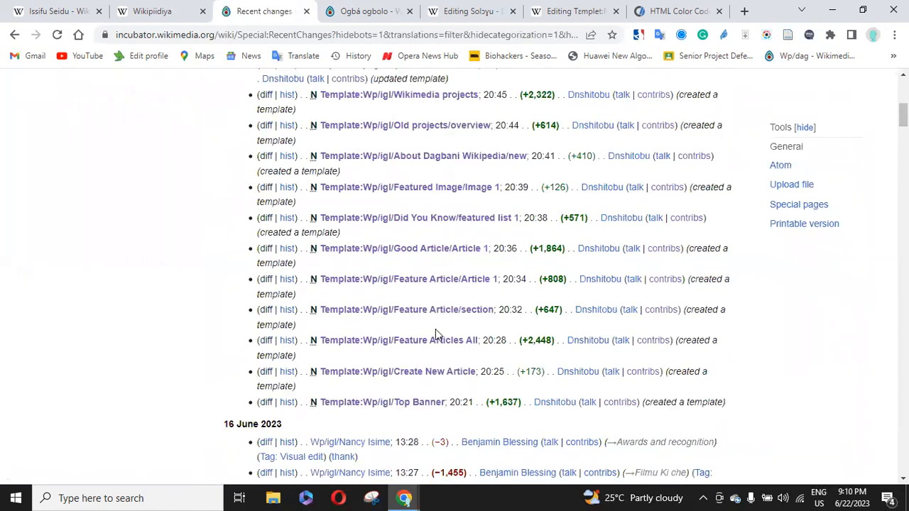
Look at the Wp/igl/Feature Article/section template page and return to the recent changes list.
click(441, 314)
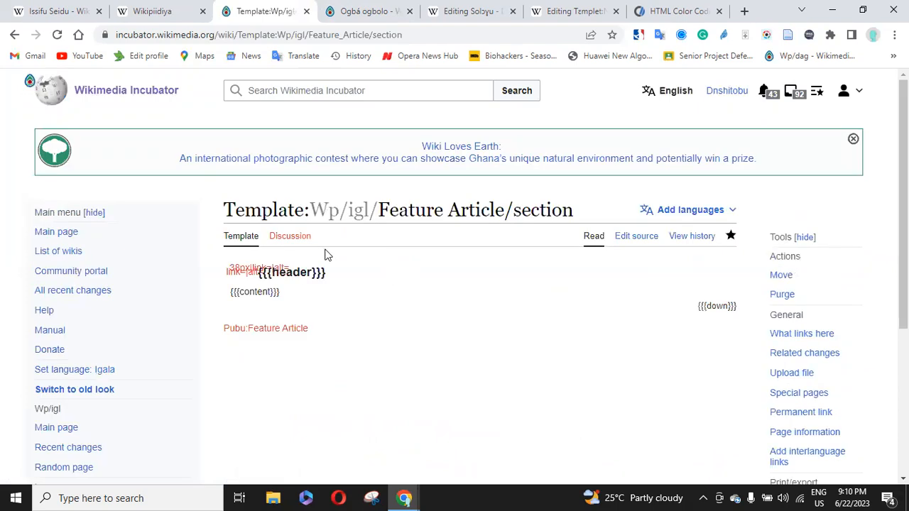
click(11, 37)
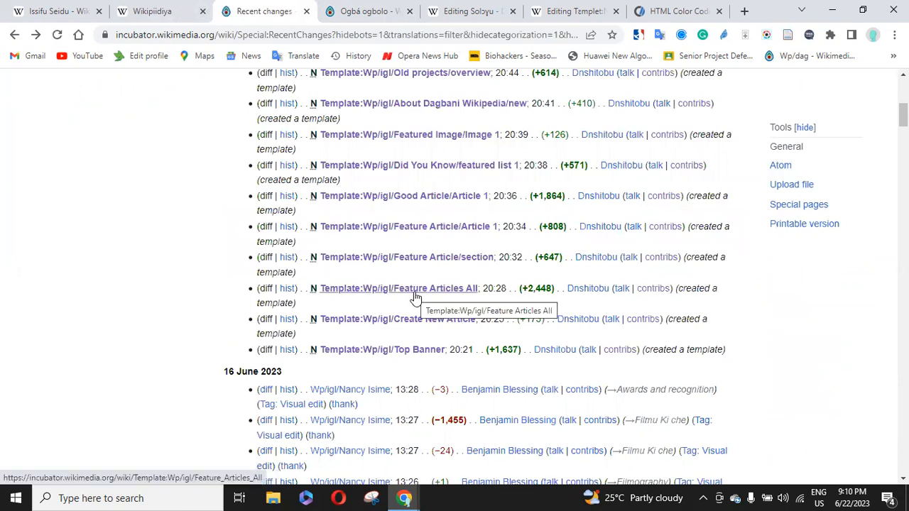
scroll(415, 297, up, 1)
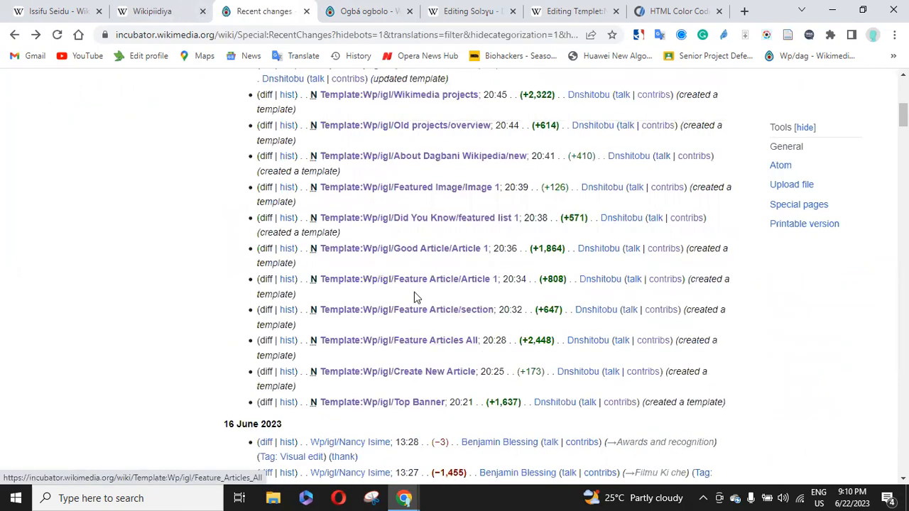
Open the source of the Wp/igl/Feature Articles All template for editing.
click(416, 341)
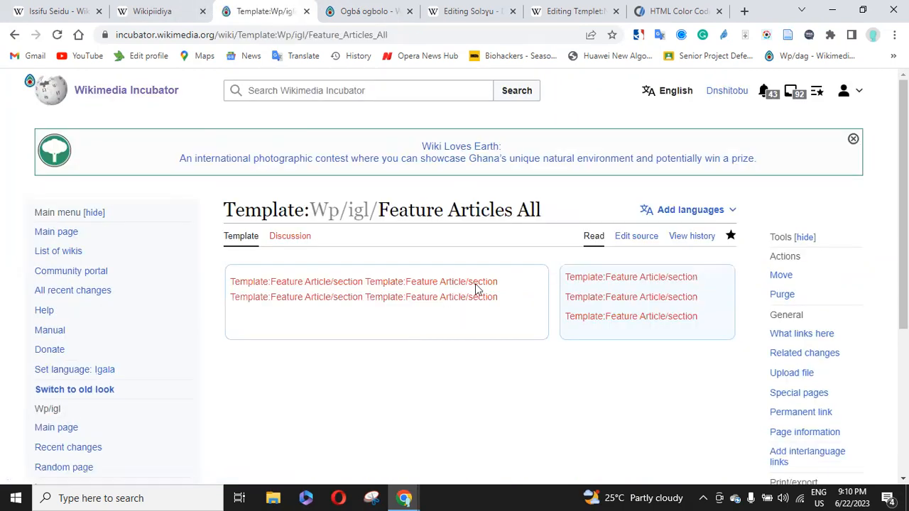
click(637, 241)
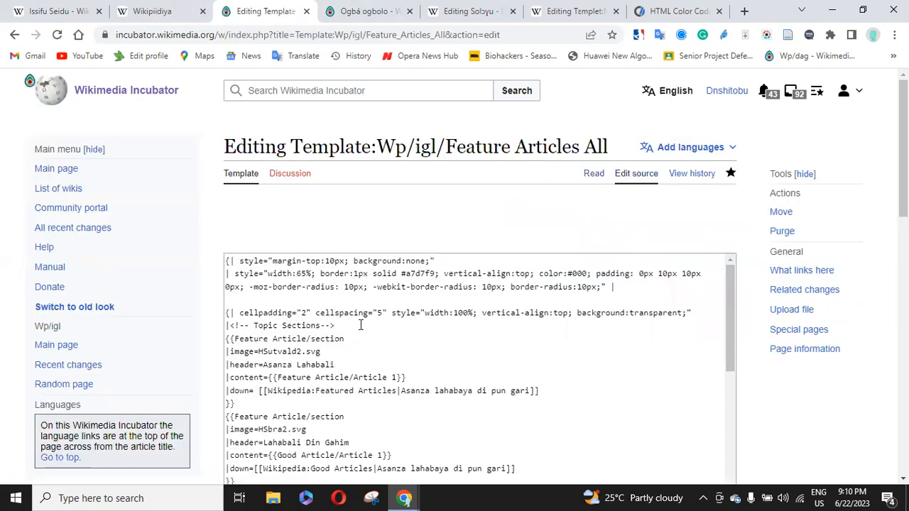
click(343, 324)
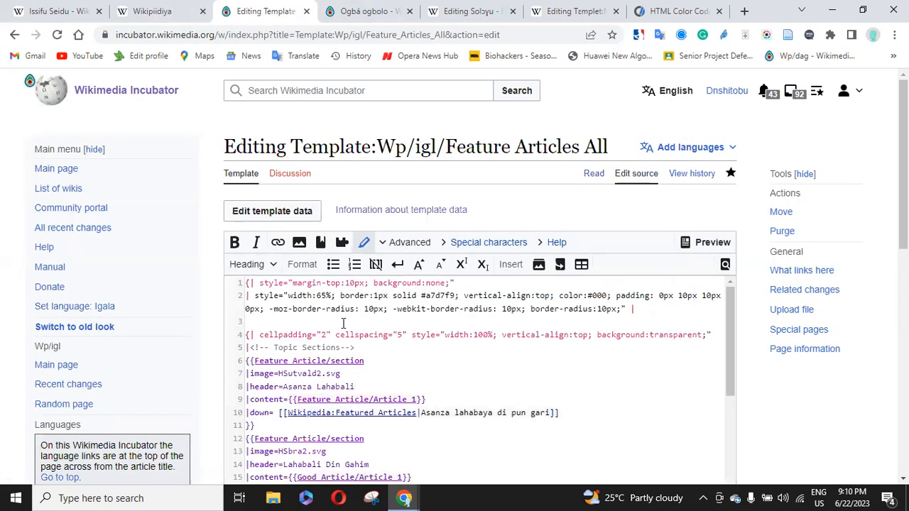
key(ctrl+f)
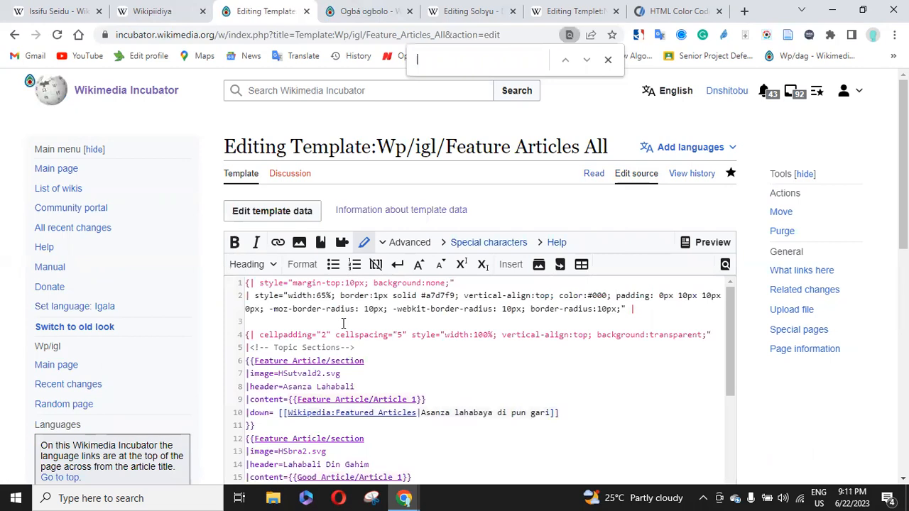
click(609, 61)
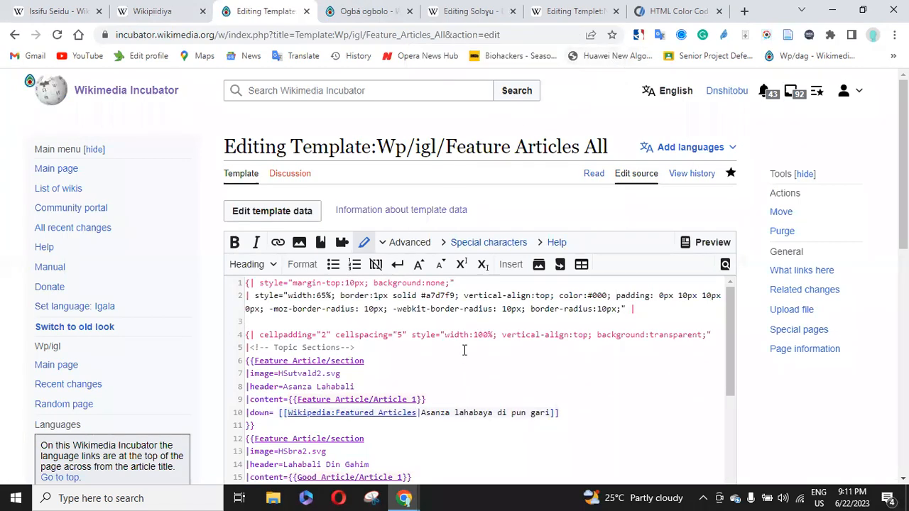
Insert the "Wp/igl/" prefix in the Asanza Lahabali section's Feature Article/section call and its Feature Article/Article 1 content call.
scroll(487, 199, down, 1)
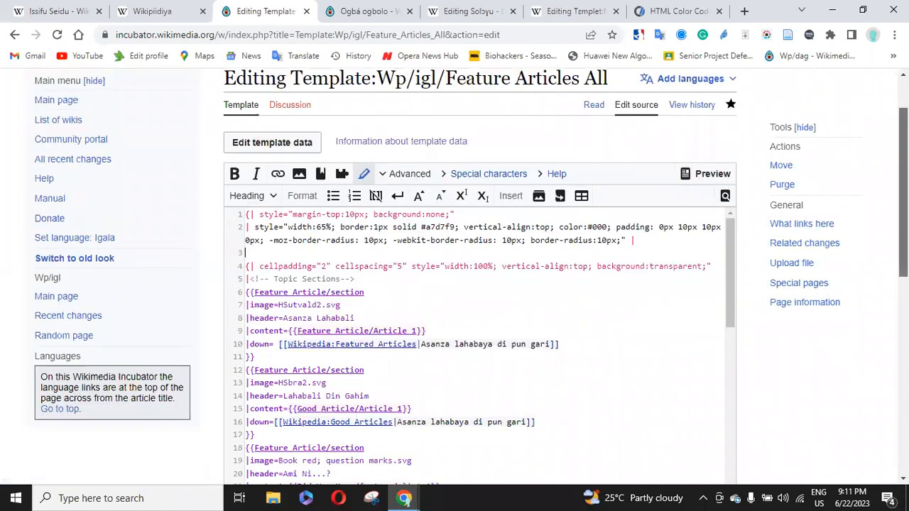
scroll(486, 199, down, 1)
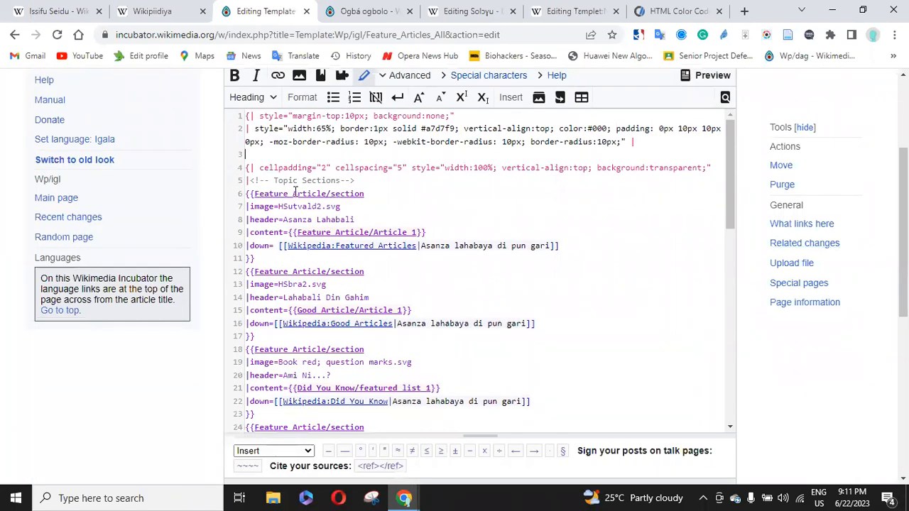
click(253, 193)
text(Wp/igl/)
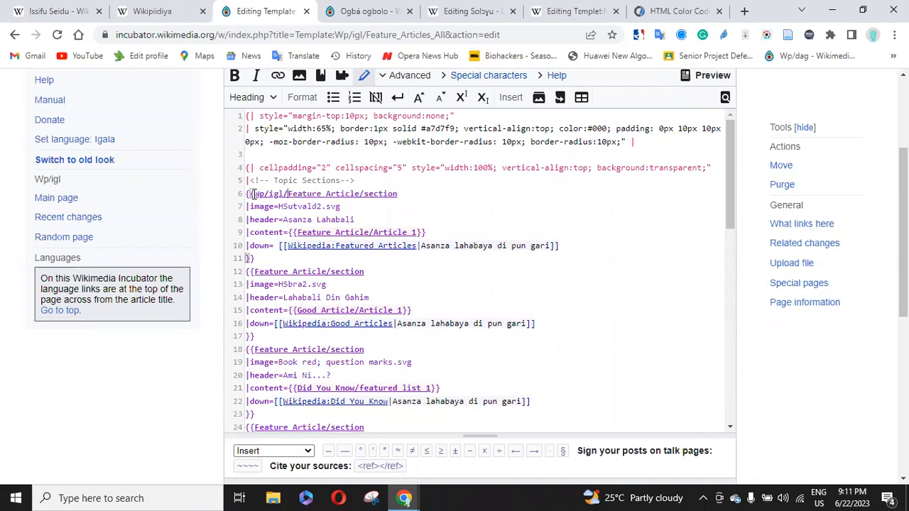
click(298, 232)
text(Wp/igl/)
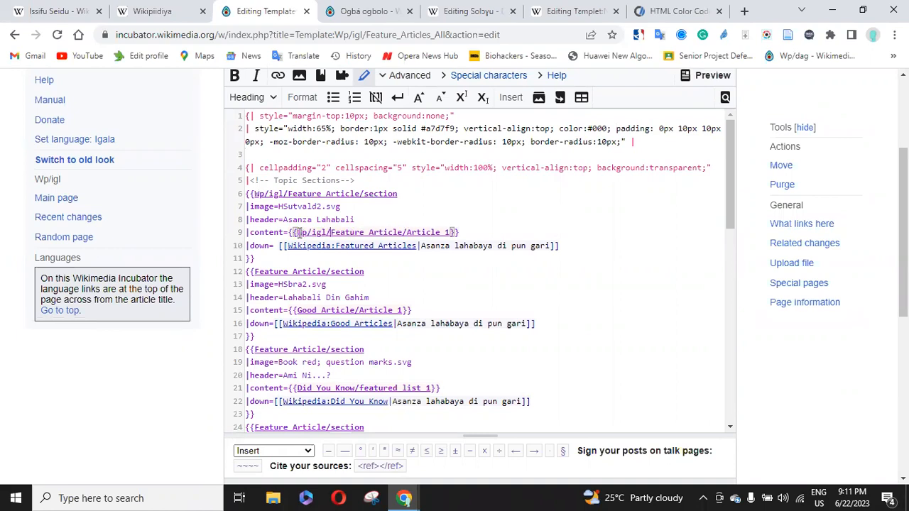
Add "Wp/igl/" to the Good Article/Article 1 call and to both the section and Did You Know/featured list 1 calls under Ami Ni...?
click(298, 310)
text(Wp/igl/)
click(253, 350)
click(253, 350)
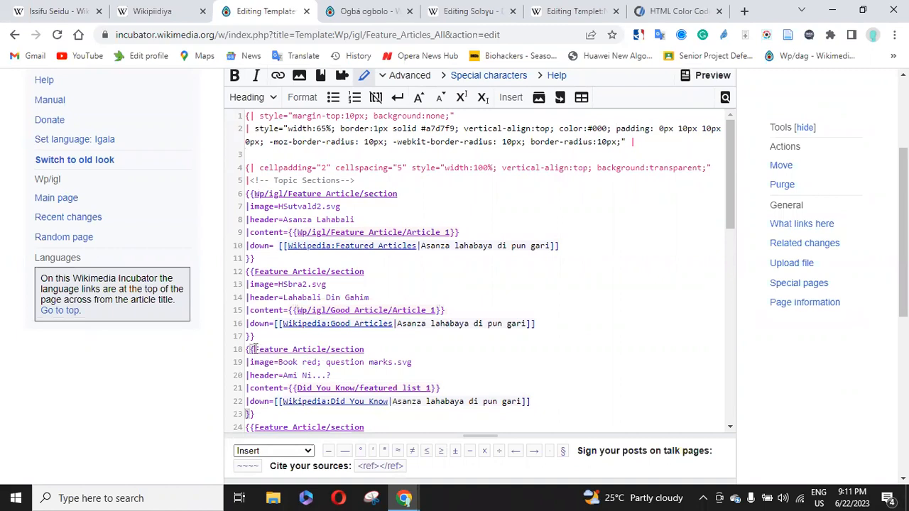
text(Wp/igl/)
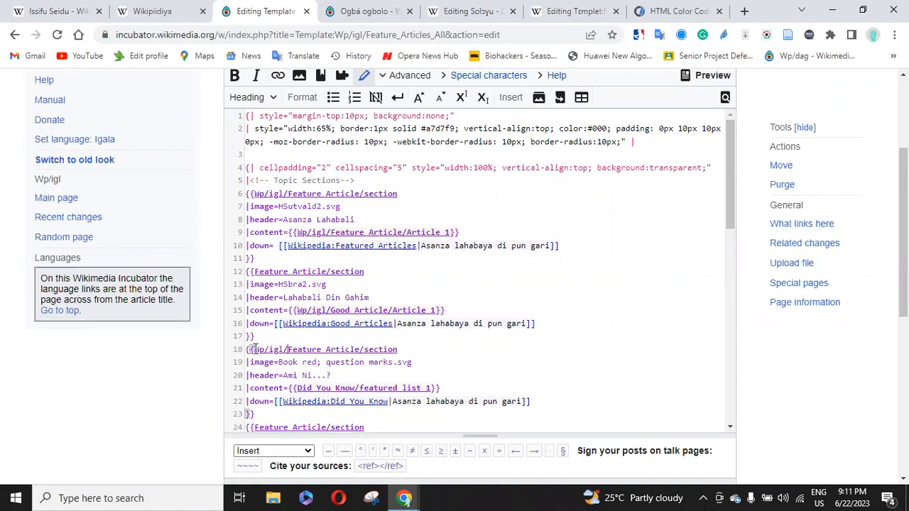
click(298, 388)
text(Wp/igl/)
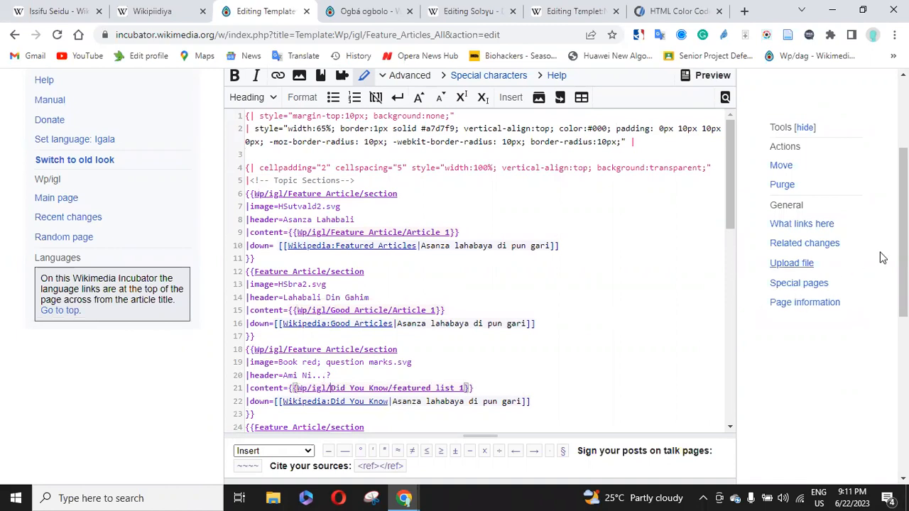
Prefix the Feature Article/section calls of the Lahabali Din Gahim section and the featured image section with "Wp/igl/".
scroll(341, 226, down, 1)
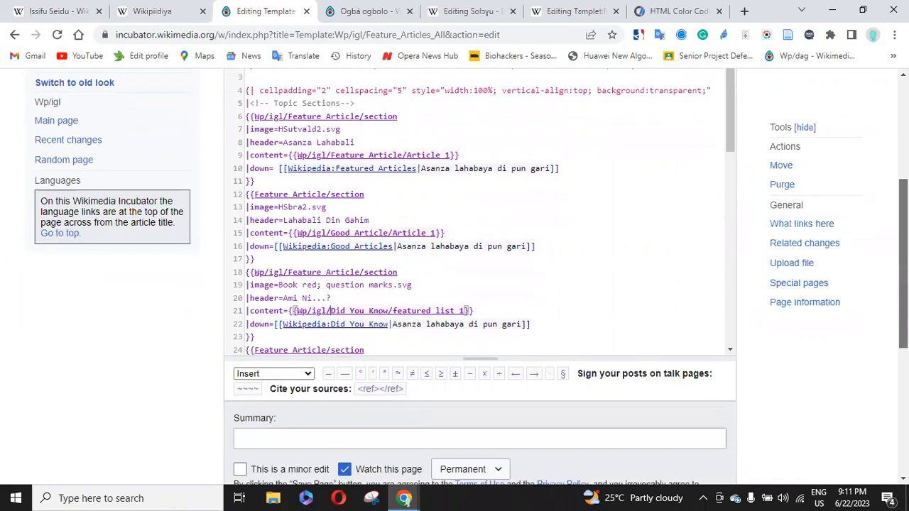
click(257, 191)
text(Wp/igl/)
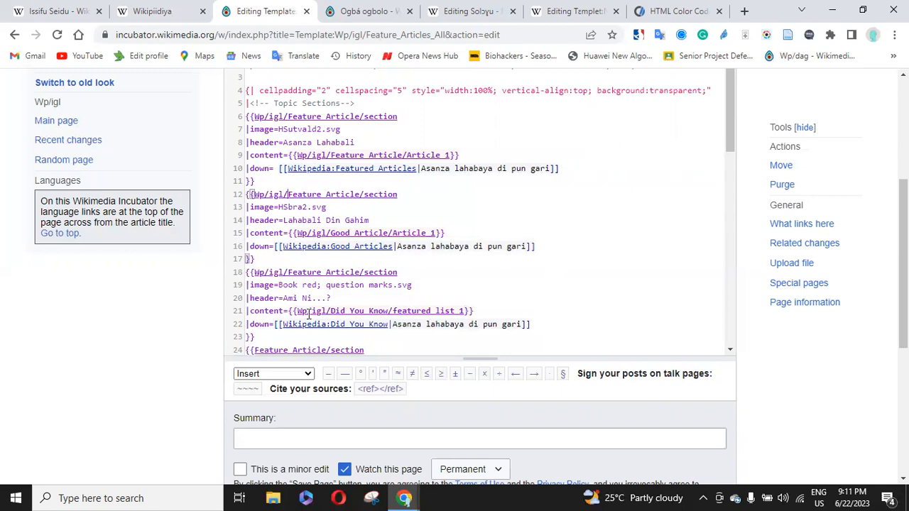
click(254, 351)
text(Wp/igl/)
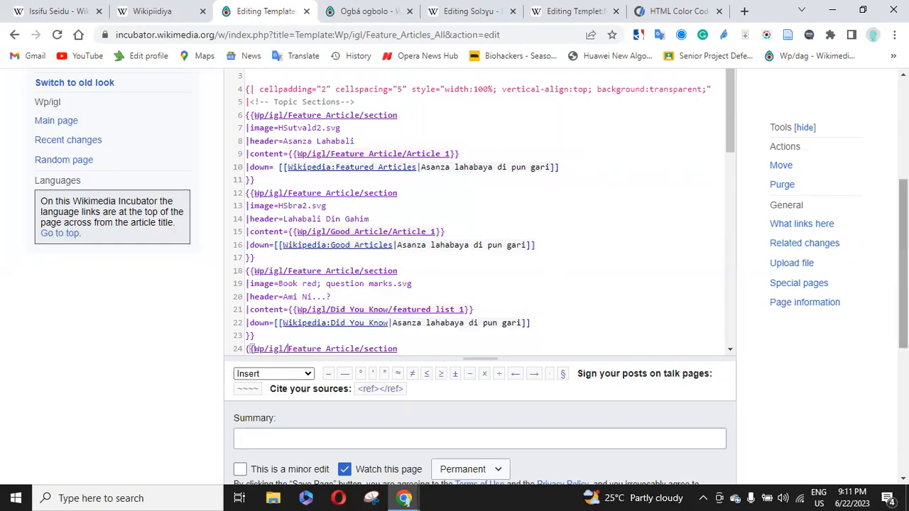
Insert the "Wp/igl/" prefix in the Featured Image/Image 1 content call.
scroll(480, 284, down, 2)
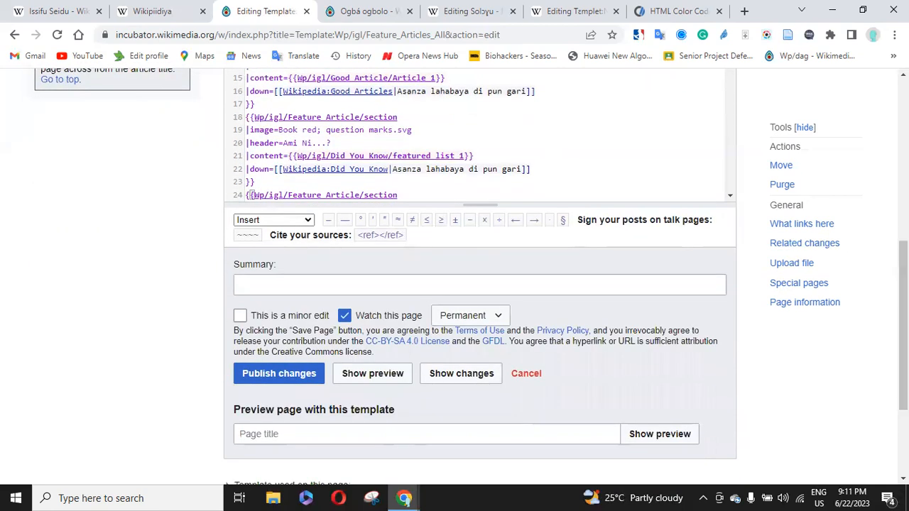
scroll(780, 166, up, 2)
drag(731, 124, 739, 211)
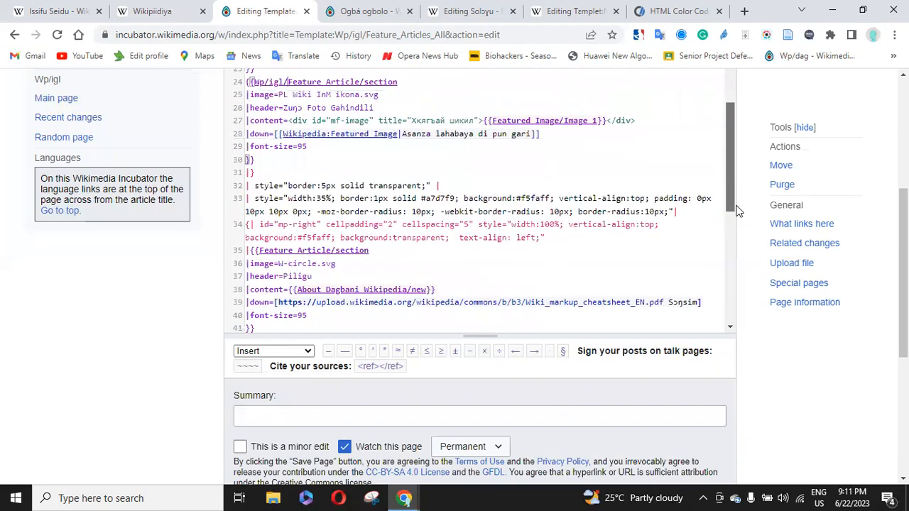
click(495, 122)
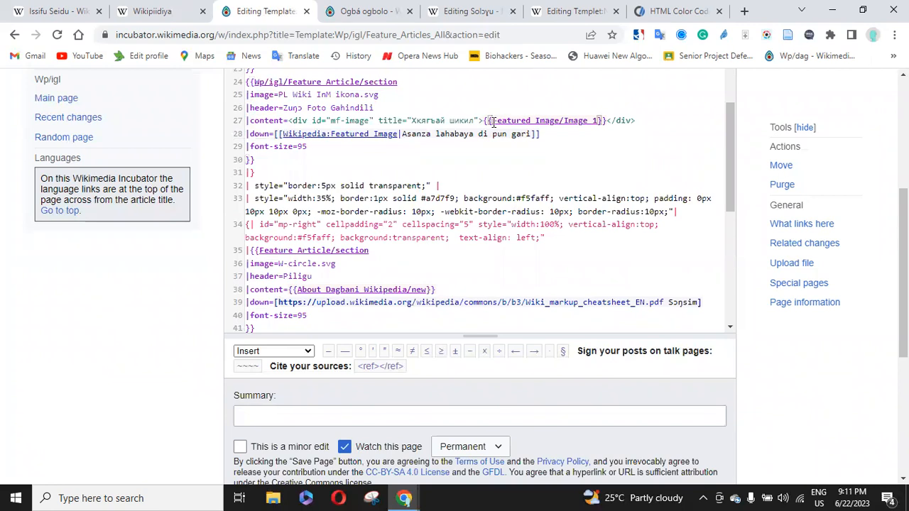
text(Wp/igl/)
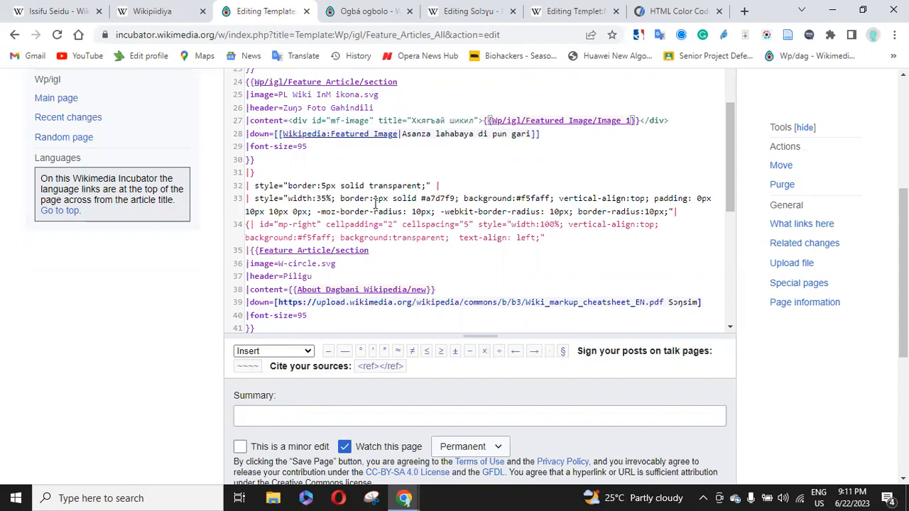
Add the "Wp/igl/" prefix to the Piligu section's Feature Article/section call and its About Dagbani Wikipedia/new content call.
click(257, 250)
text(Wp/igl/)
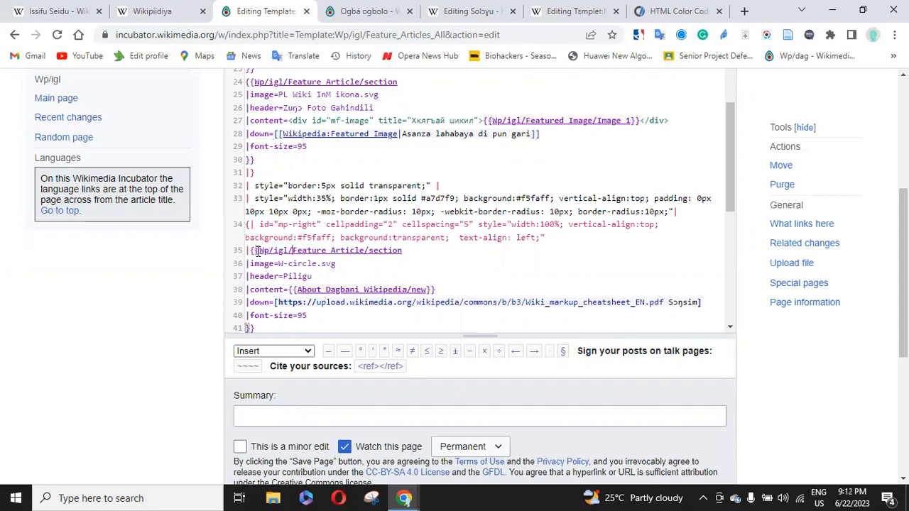
click(297, 289)
text(Wp/igl/)
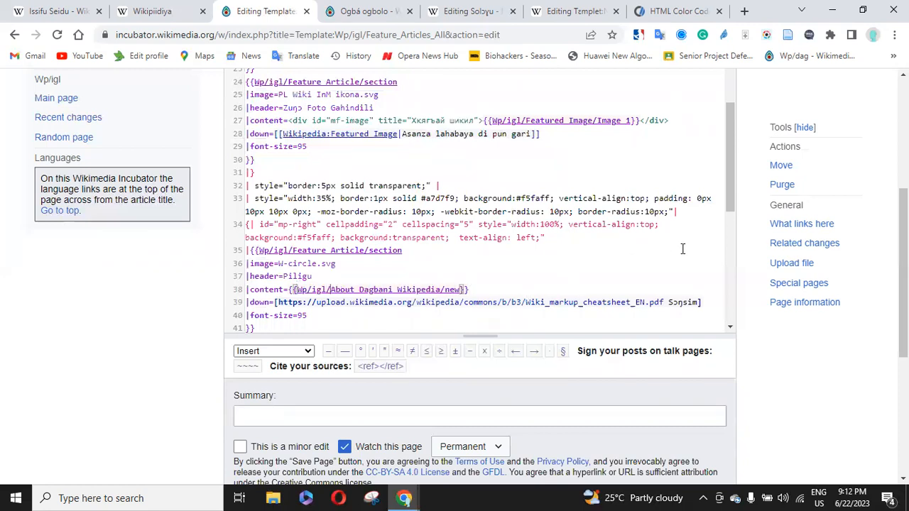
Change the Health and Medicine Translation Project/Overview call to "Wp/igl/Old Project/Overview".
scroll(736, 234, down, 2)
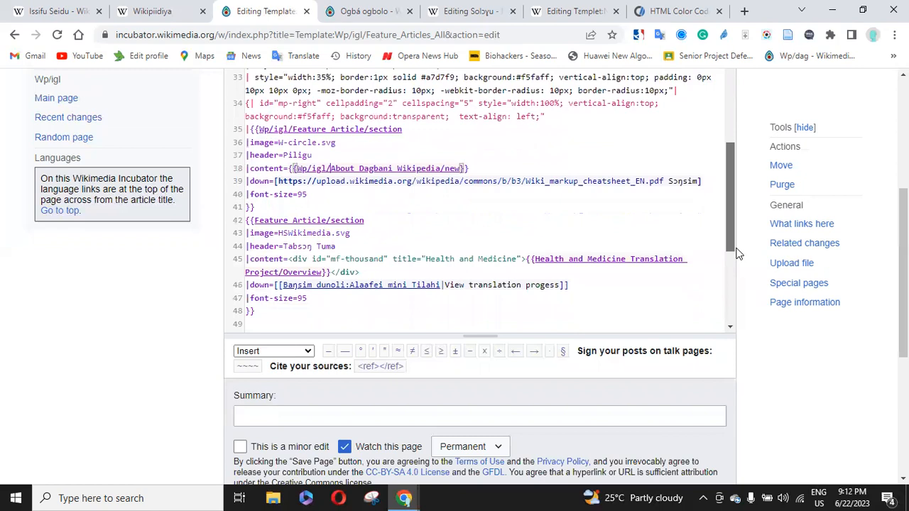
click(536, 213)
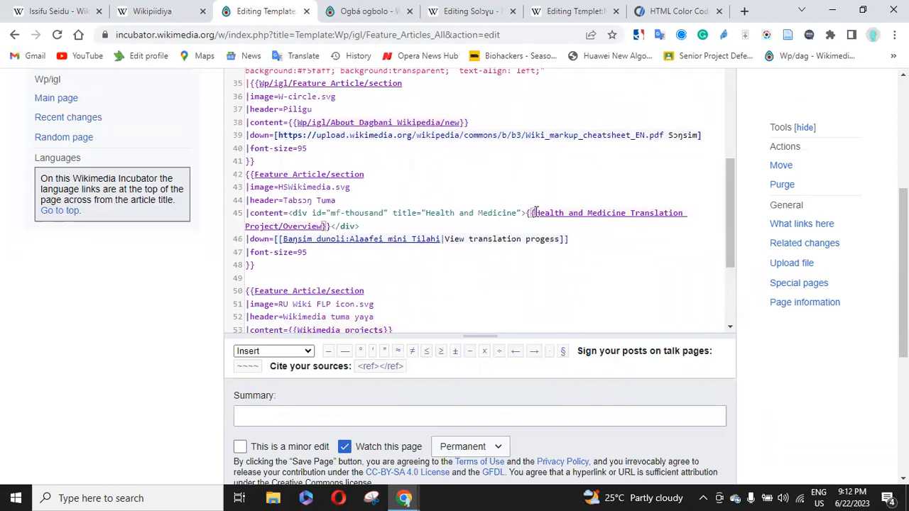
text(Wp/igl/)
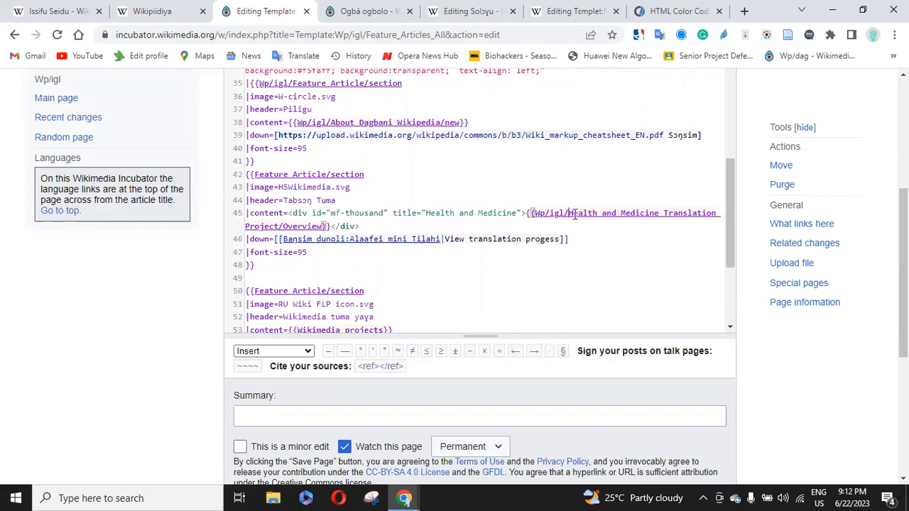
mouse_move(569, 212)
mouse_down()
mouse_move(734, 213)
mouse_move(230, 229)
mouse_move(294, 213)
mouse_move(277, 224)
mouse_move(412, 207)
mouse_move(717, 216)
mouse_up()
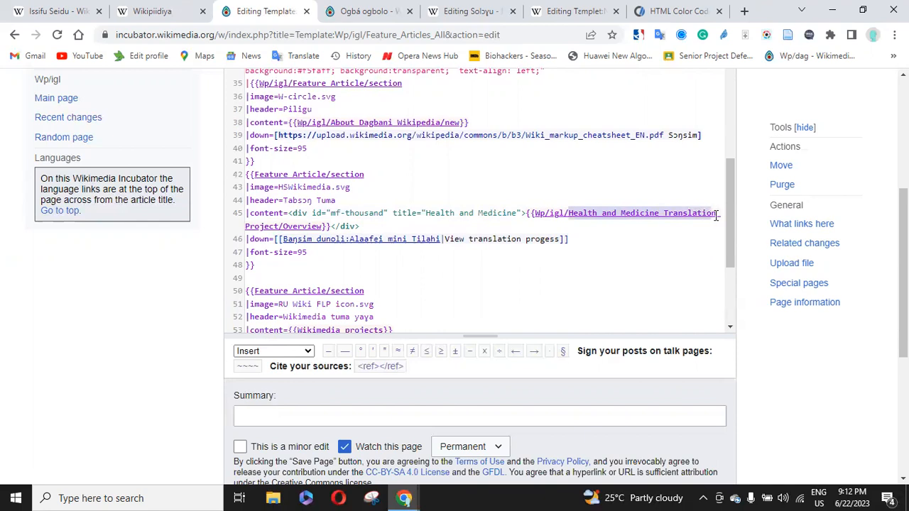
key(BackSpace)
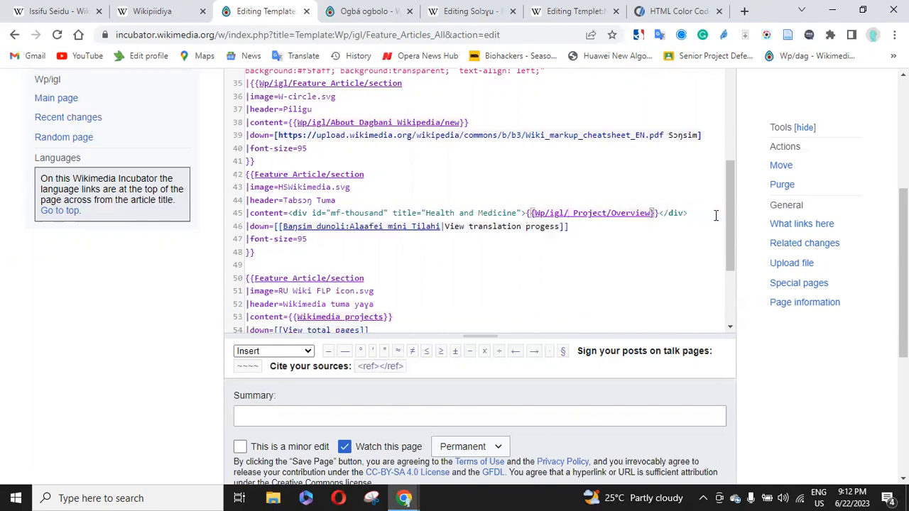
text(Old)
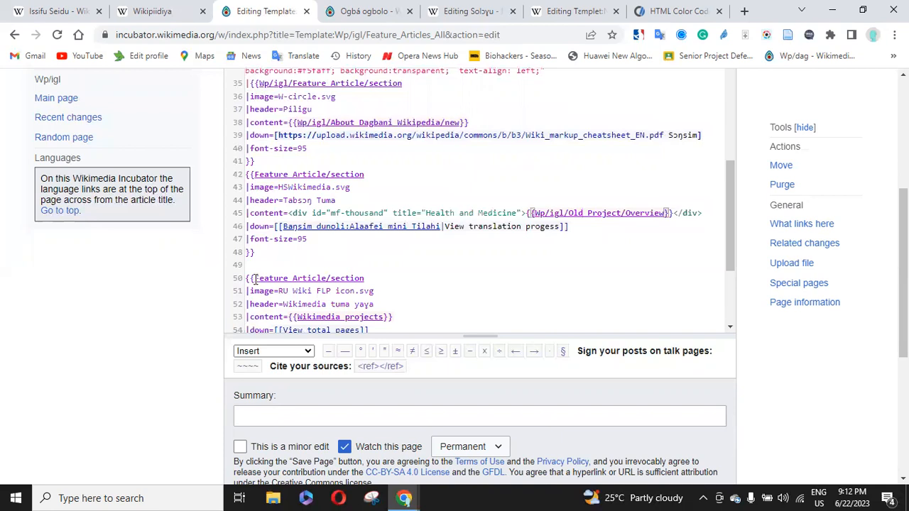
Add the "Wp/igl/" prefix to the Wikimedia tuma yaɣa section's Feature Article/section call and its Wikimedia projects content call.
click(254, 279)
text(Wp/igl/)
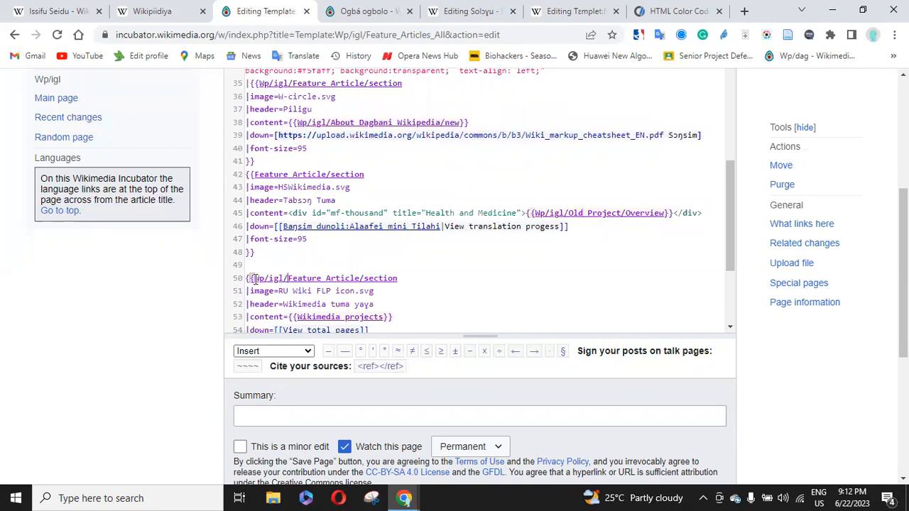
click(296, 317)
text(Wp/igl/)
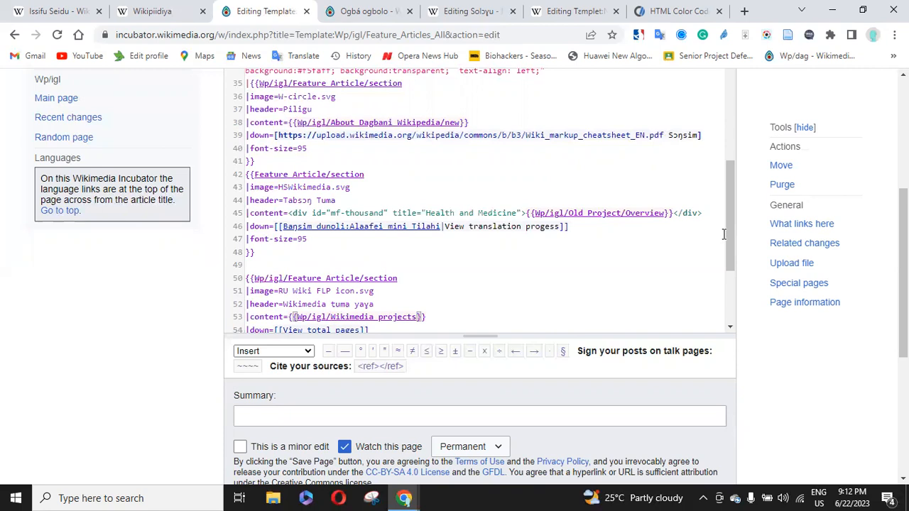
Review the template code and publish the changes with the edit summary "Updated info".
drag(726, 236, 757, 110)
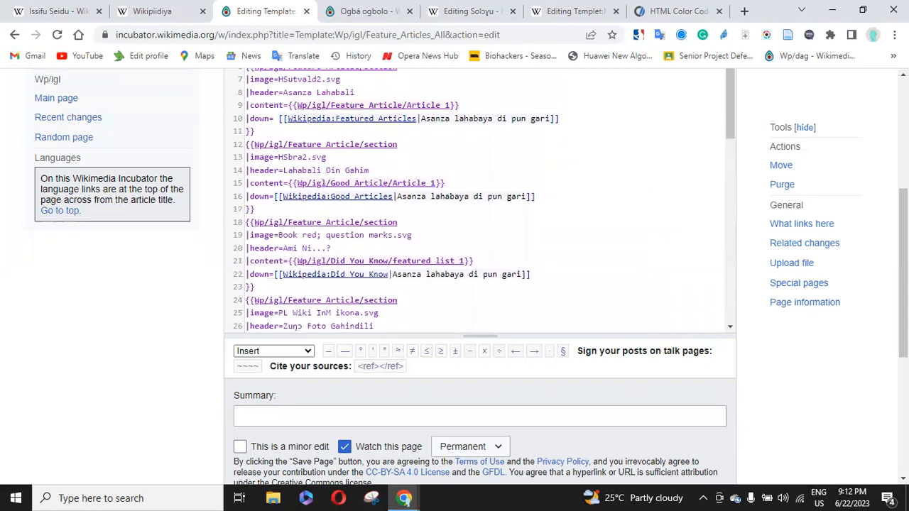
scroll(519, 282, down, 2)
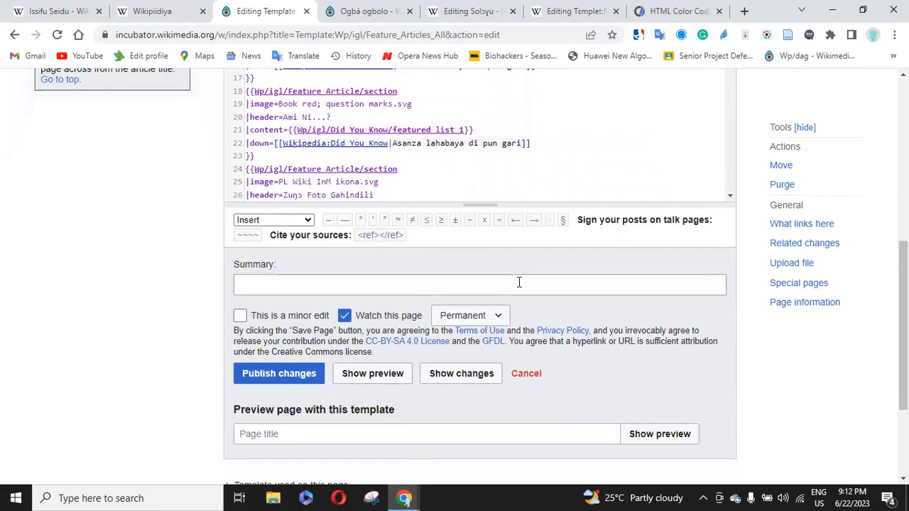
click(519, 290)
click(324, 341)
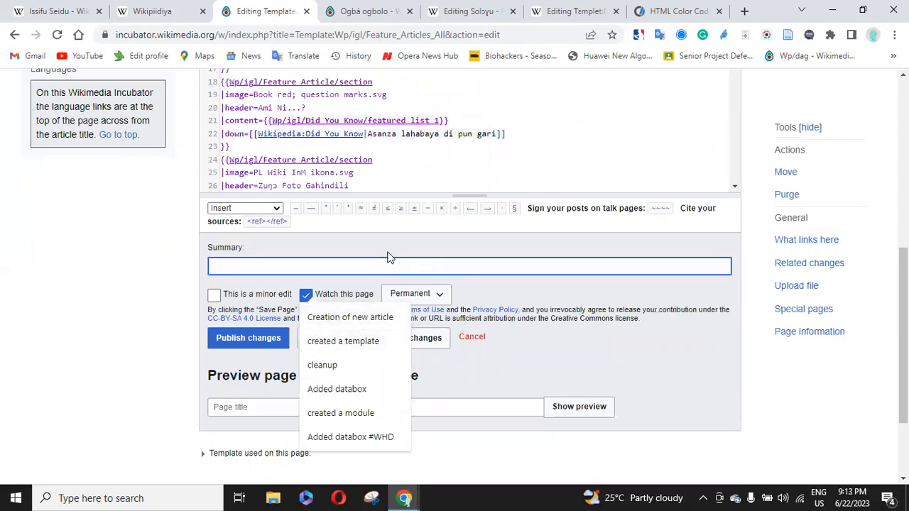
text(up)
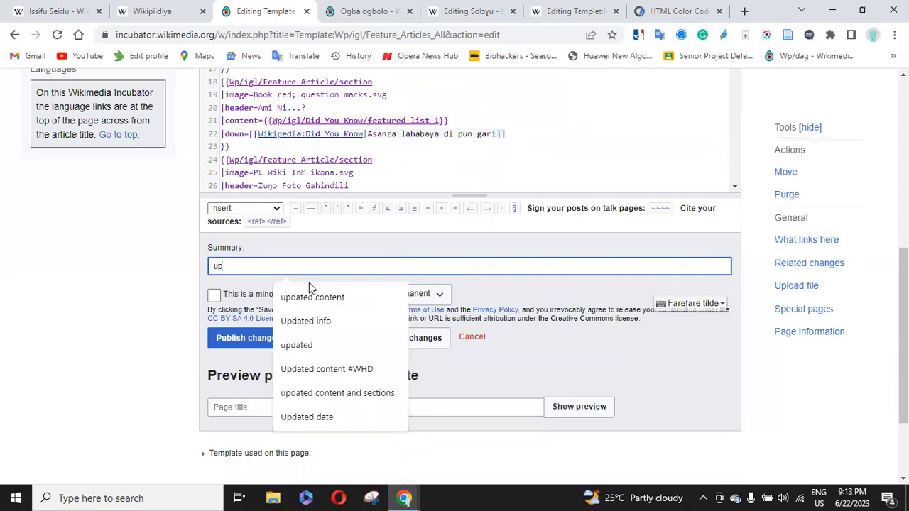
click(304, 323)
click(247, 340)
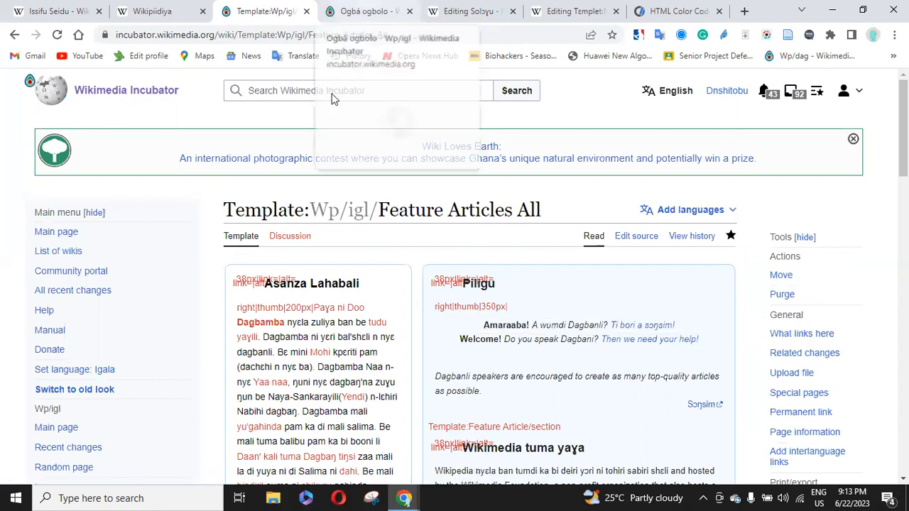
Reload the Ogbá ogbolo main page and compare its feature sections with the saved Feature Articles All template.
click(368, 9)
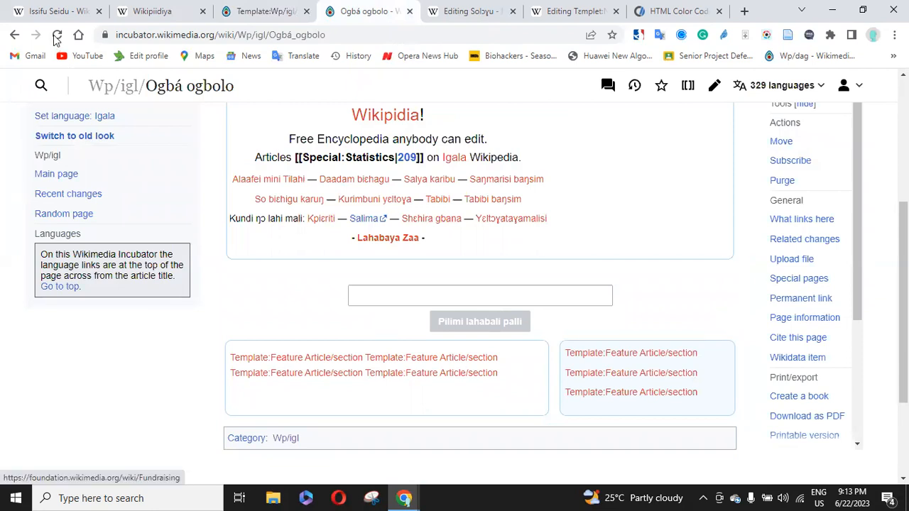
click(57, 36)
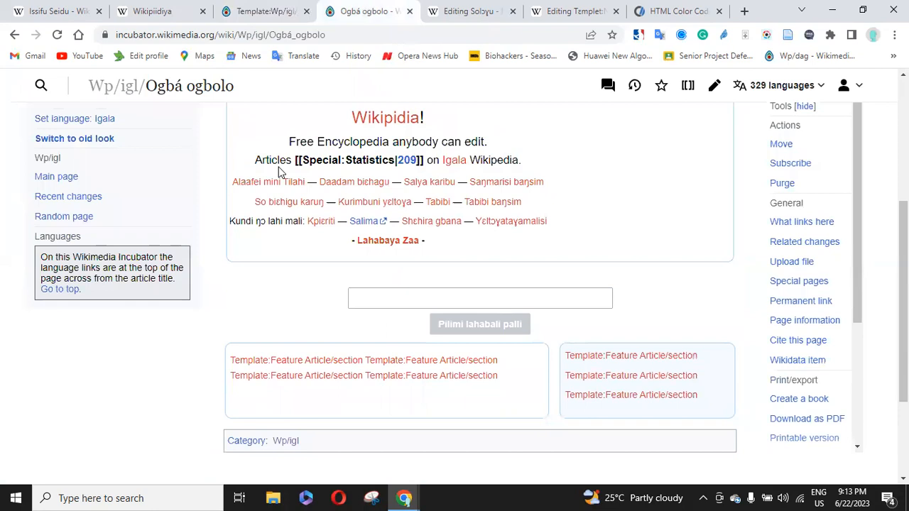
click(57, 35)
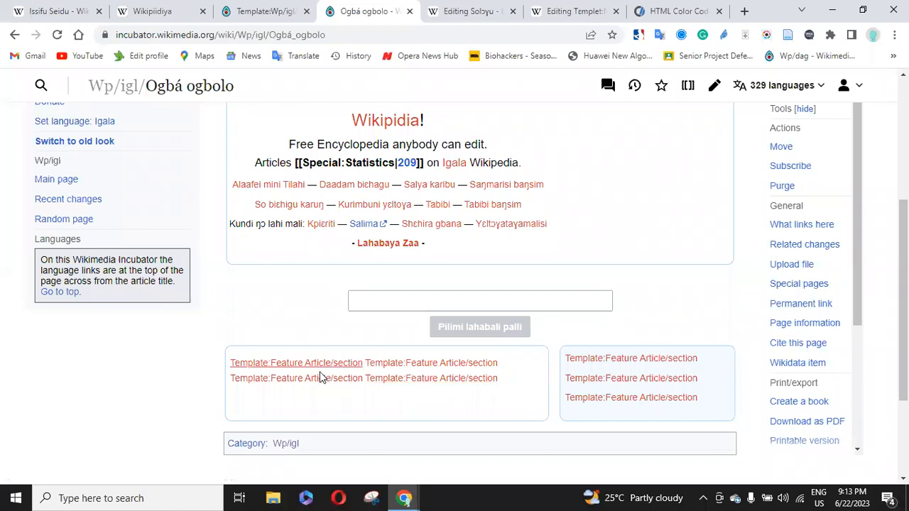
click(265, 11)
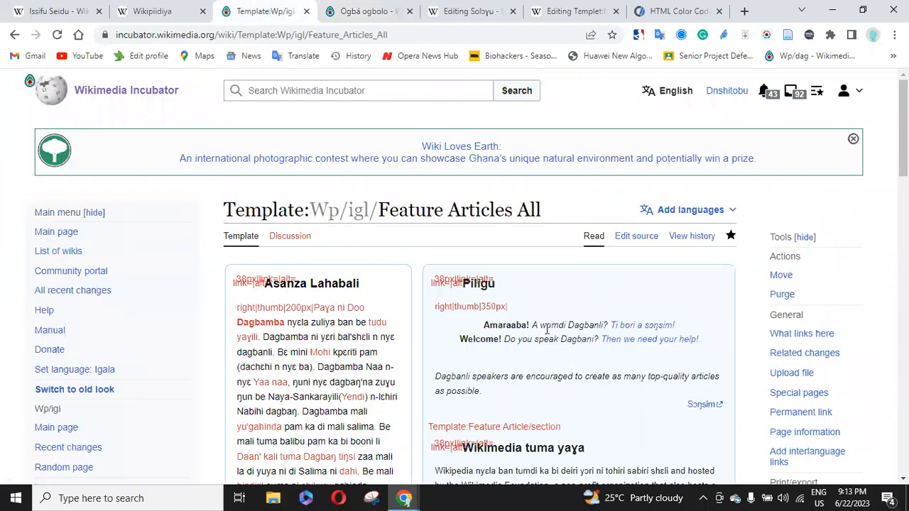
mouse_move(904, 127)
mouse_down()
mouse_move(904, 144)
mouse_move(904, 126)
mouse_move(904, 135)
mouse_up()
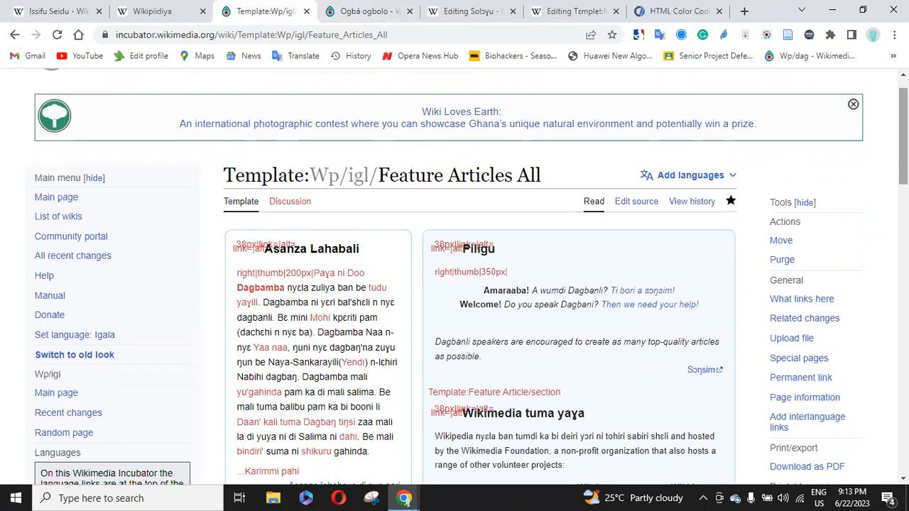
scroll(402, 248, down, 4)
scroll(403, 248, up, 2)
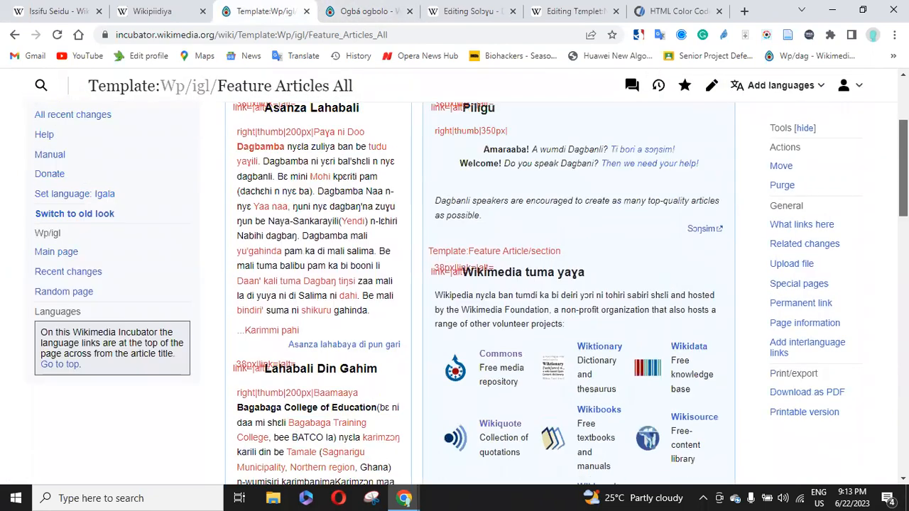
Find Template:Wp/igl/Feature Article/section in the Wp/igl recent changes and open its source for editing.
click(82, 279)
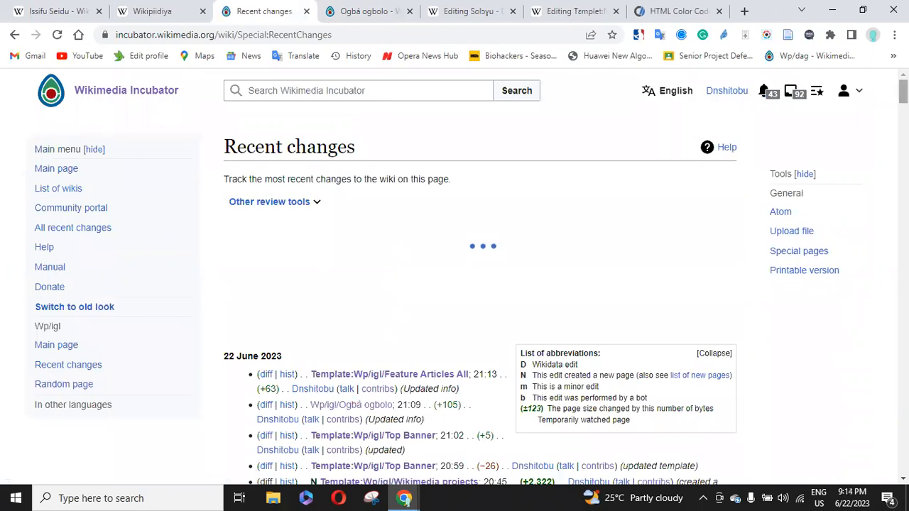
scroll(481, 277, down, 6)
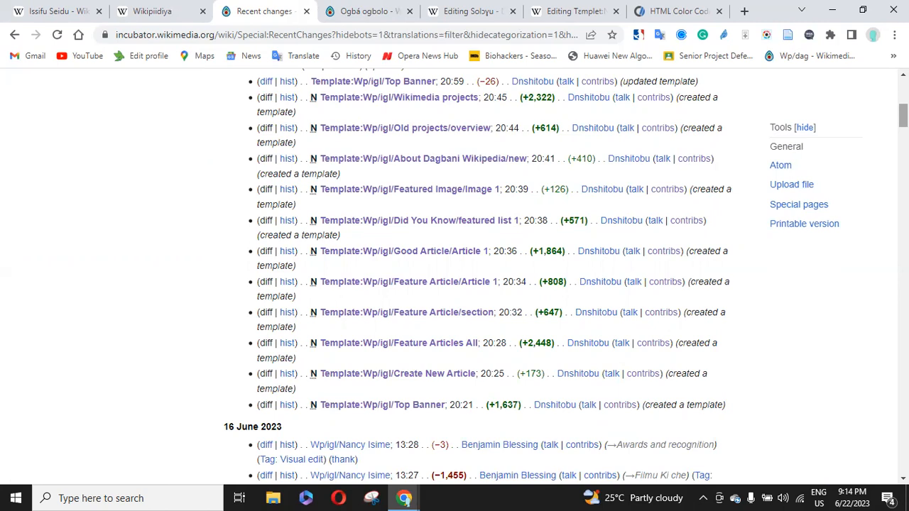
scroll(481, 270, down, 1)
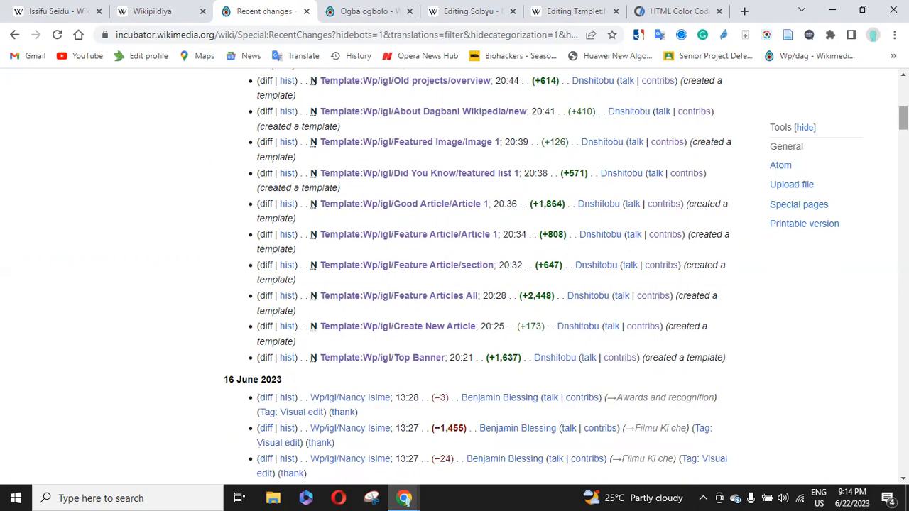
click(463, 269)
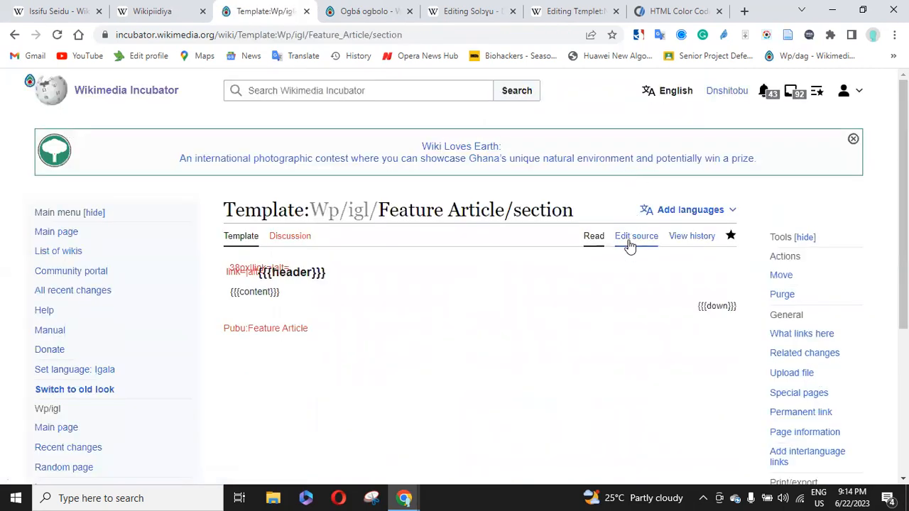
click(631, 242)
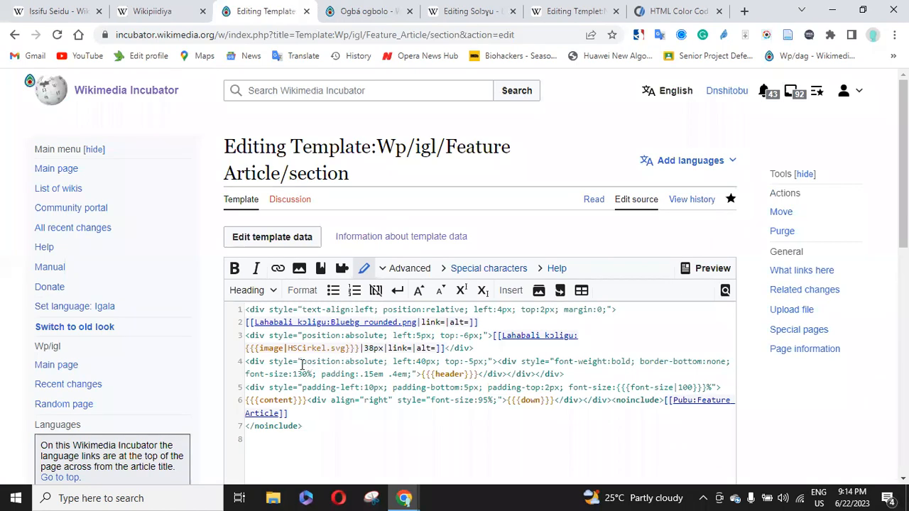
Examine the image link code in the section template's source, including the HSCirkel.svg default, and return to the template page without editing.
click(262, 351)
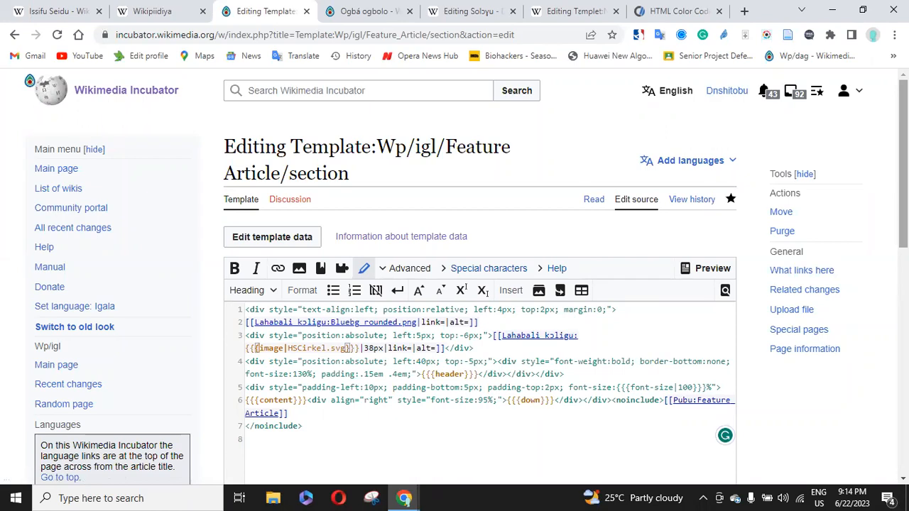
scroll(469, 277, down, 4)
scroll(469, 277, up, 3)
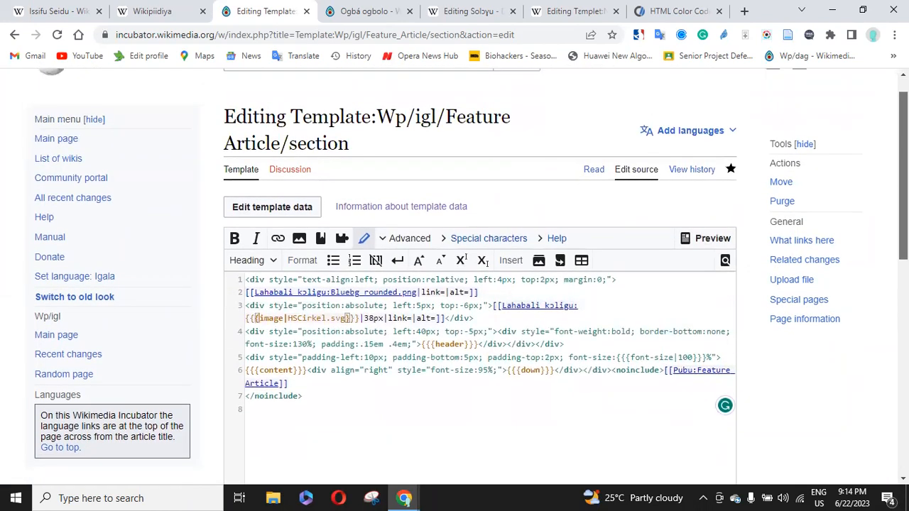
scroll(470, 153, up, 1)
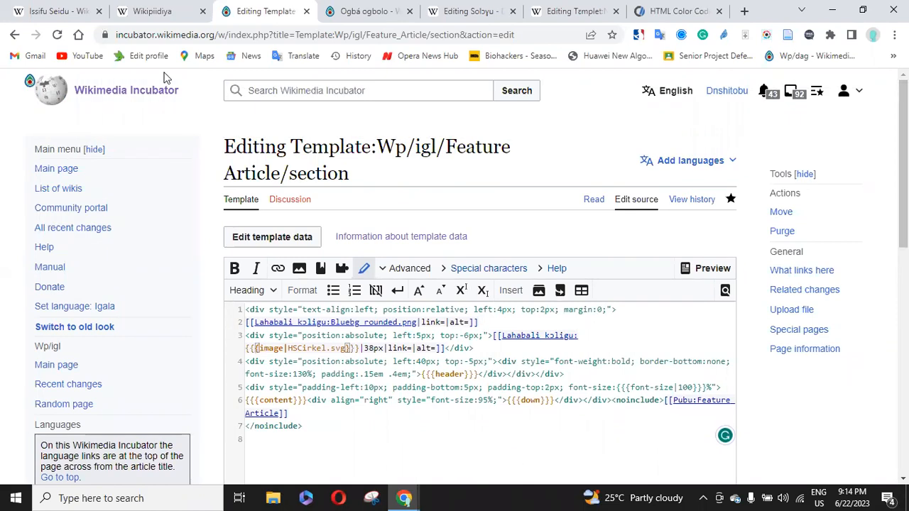
click(14, 37)
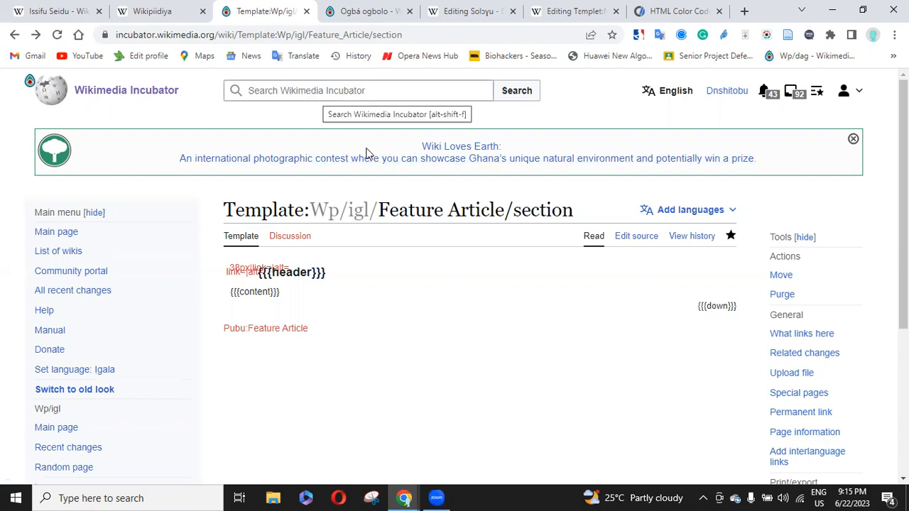
Open the Wp/igl main page and highlight the "Wp/igl/" prefix in its title.
click(68, 439)
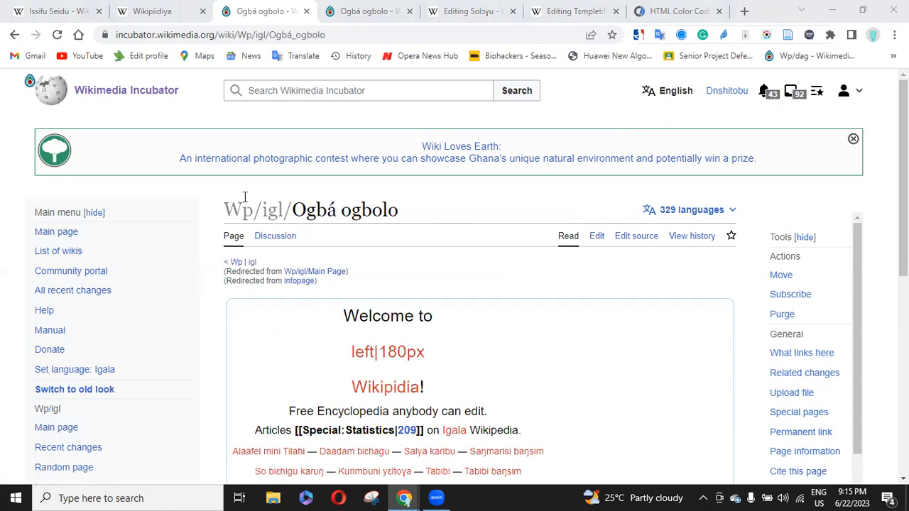
drag(291, 209, 220, 215)
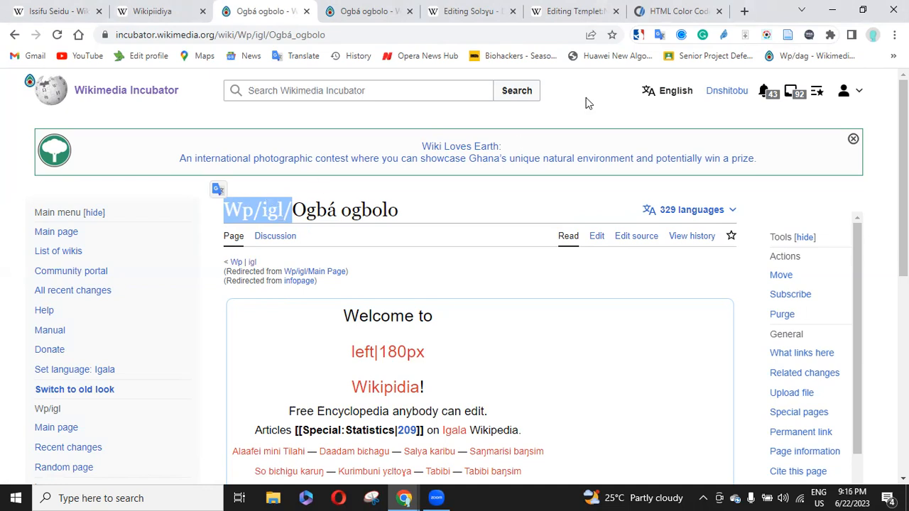
click(830, 4)
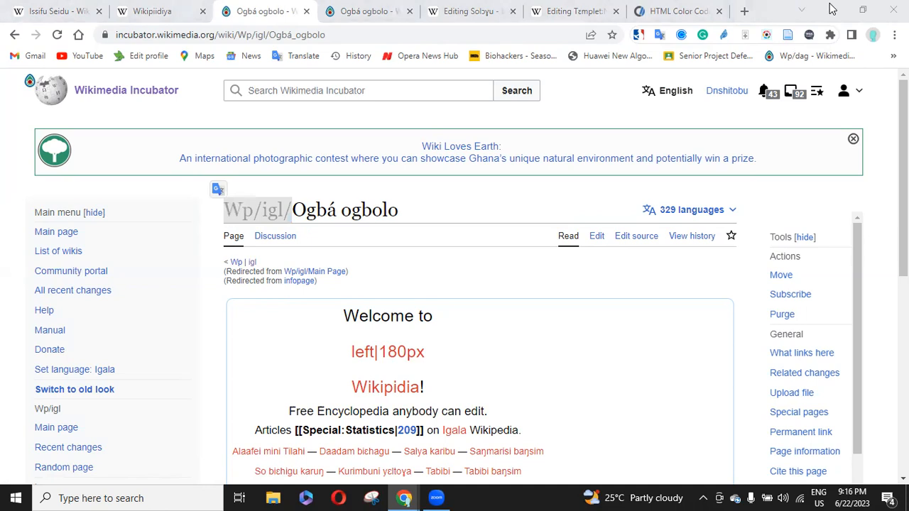
Examine the Gurenɛ Wikipedia main page from its article creation box down to the featured photo as a finished example.
click(138, 10)
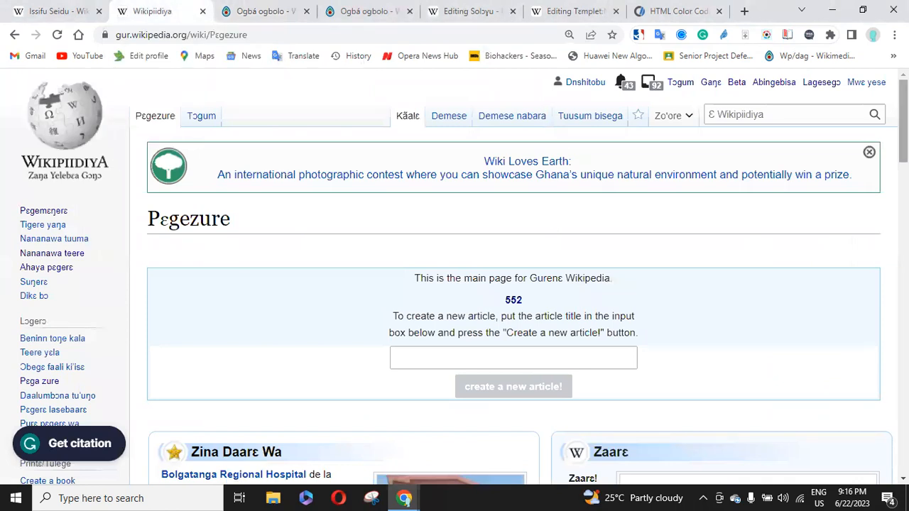
scroll(513, 284, down, 2)
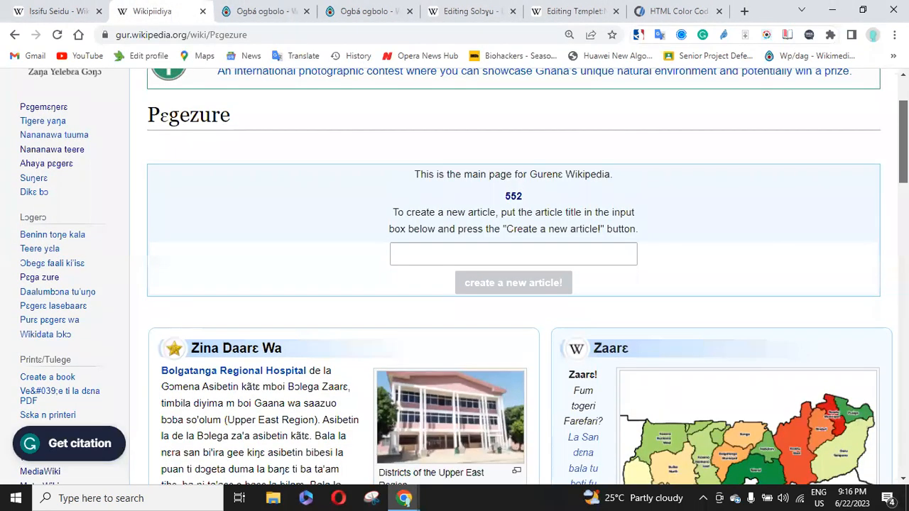
scroll(513, 284, down, 5)
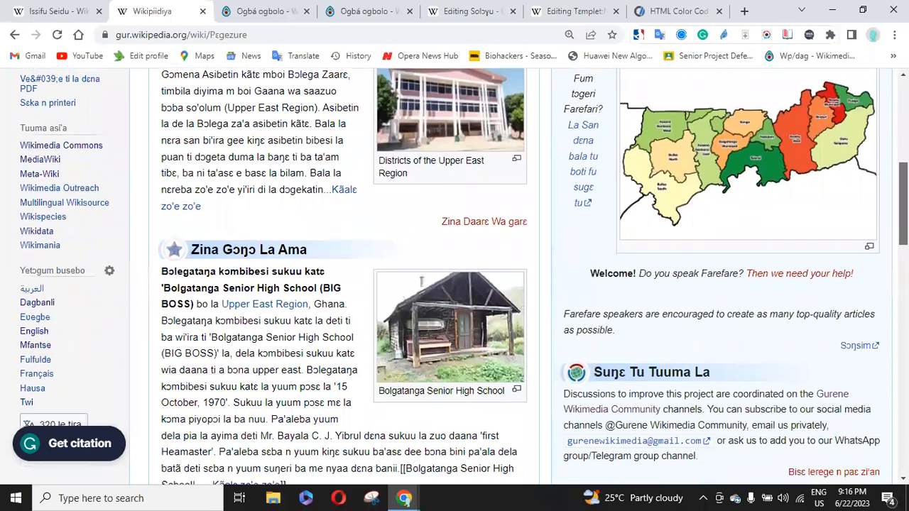
scroll(514, 284, down, 2)
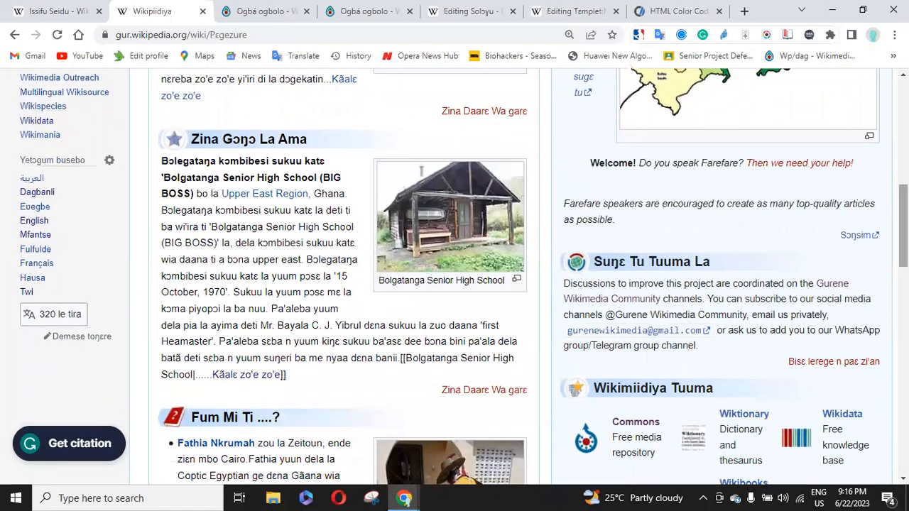
scroll(465, 276, down, 4)
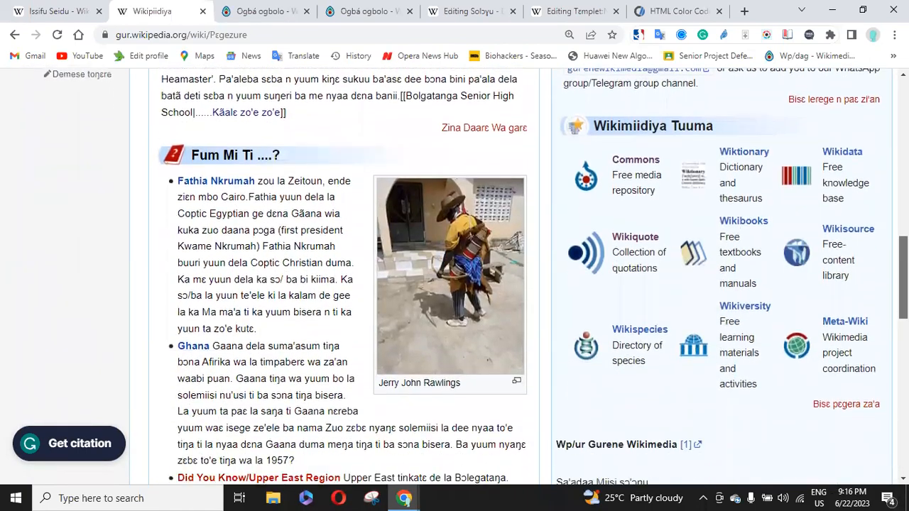
scroll(464, 277, down, 3)
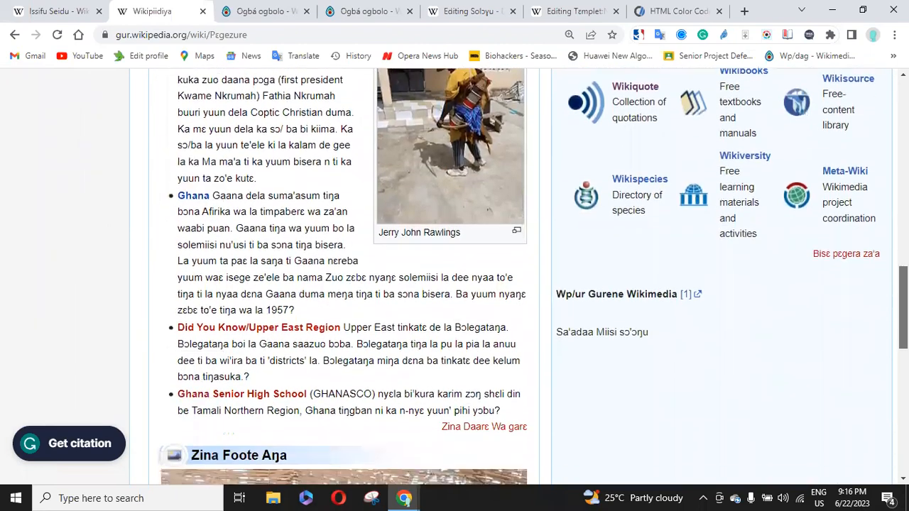
scroll(465, 277, down, 2)
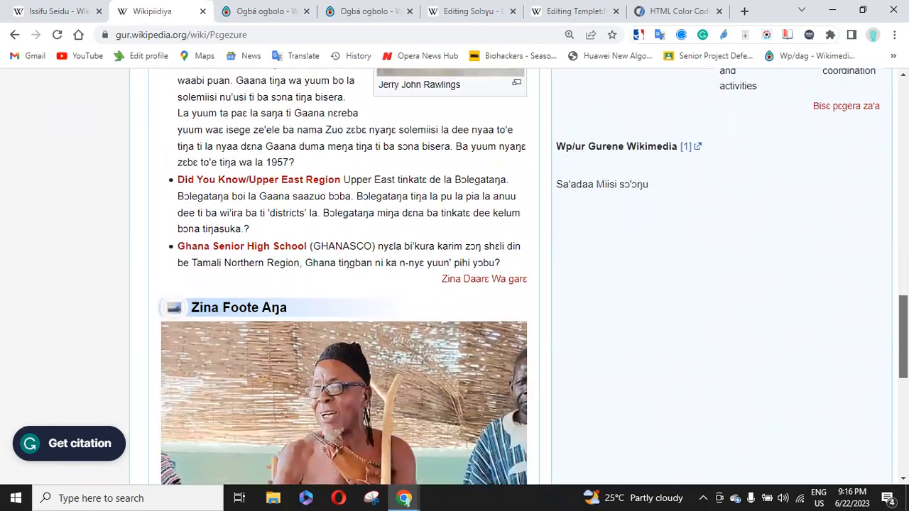
scroll(464, 277, down, 2)
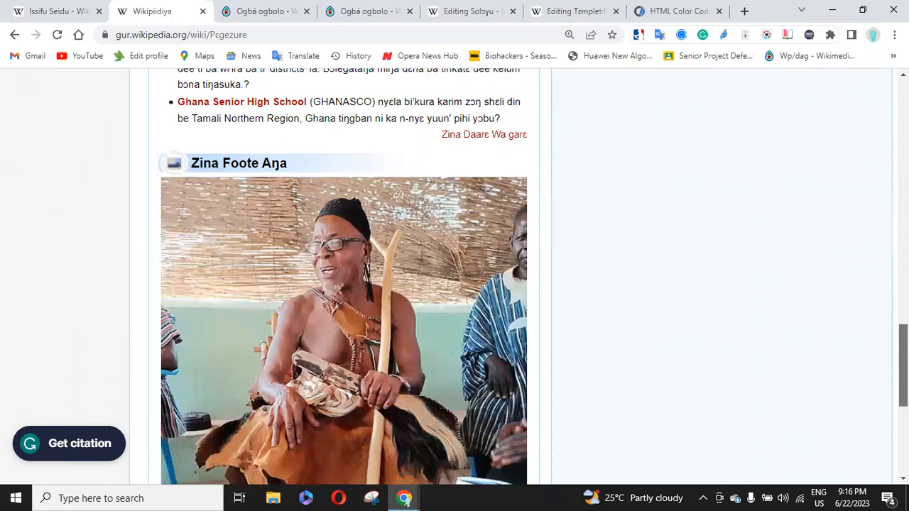
scroll(464, 277, down, 1)
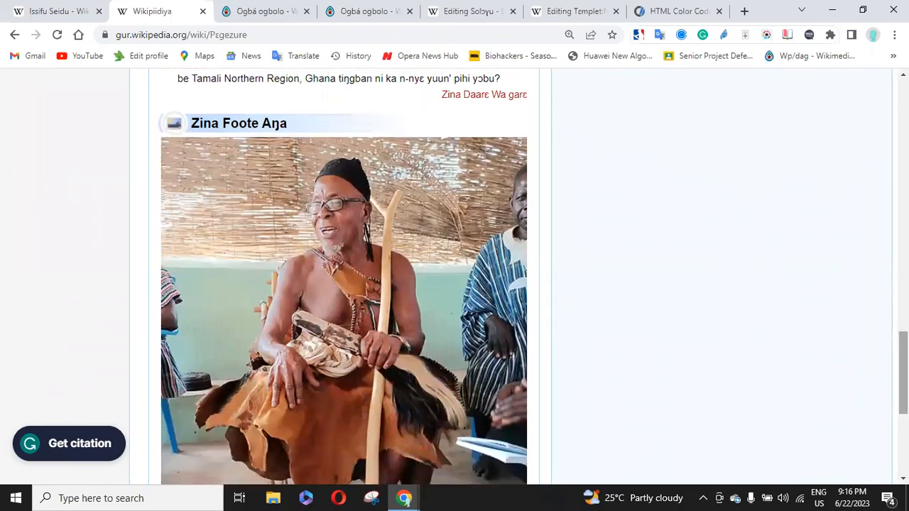
scroll(464, 276, up, 20)
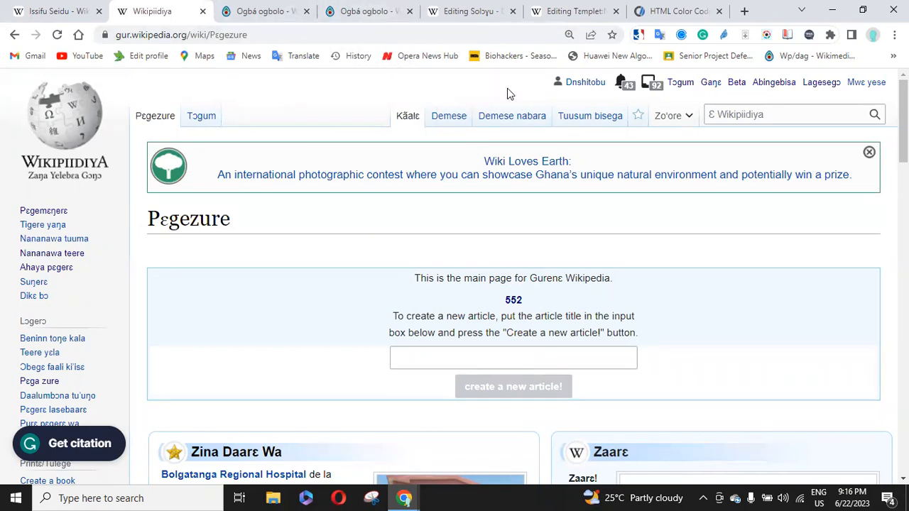
Switch to the Computer Hope HTML color codes page, select its web address and look through the blue shades.
click(666, 9)
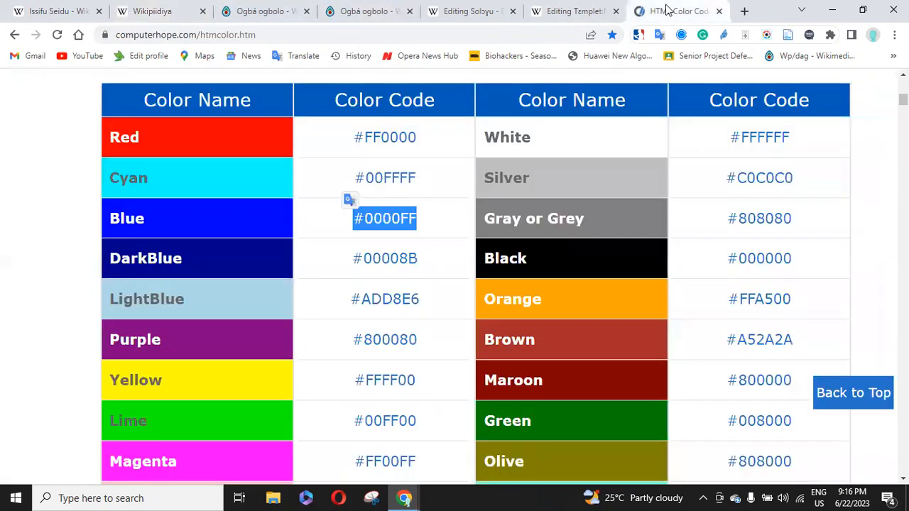
click(411, 34)
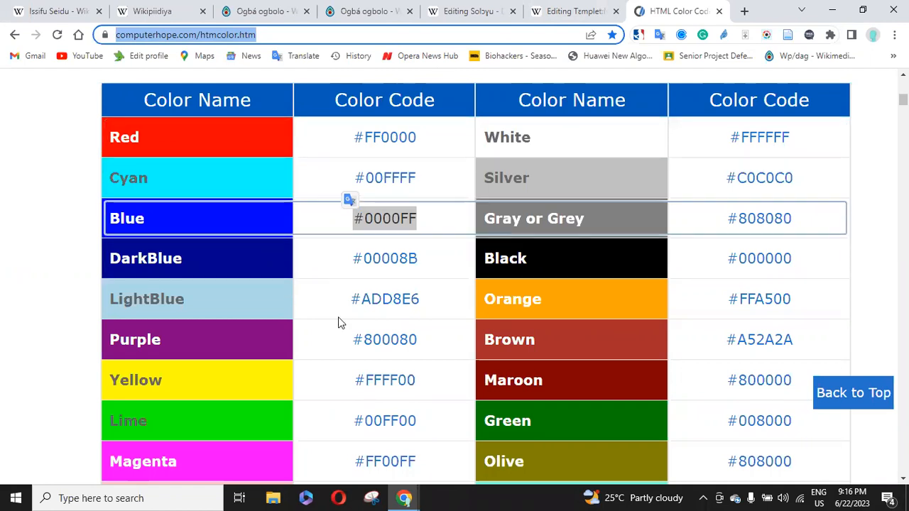
drag(904, 100, 904, 140)
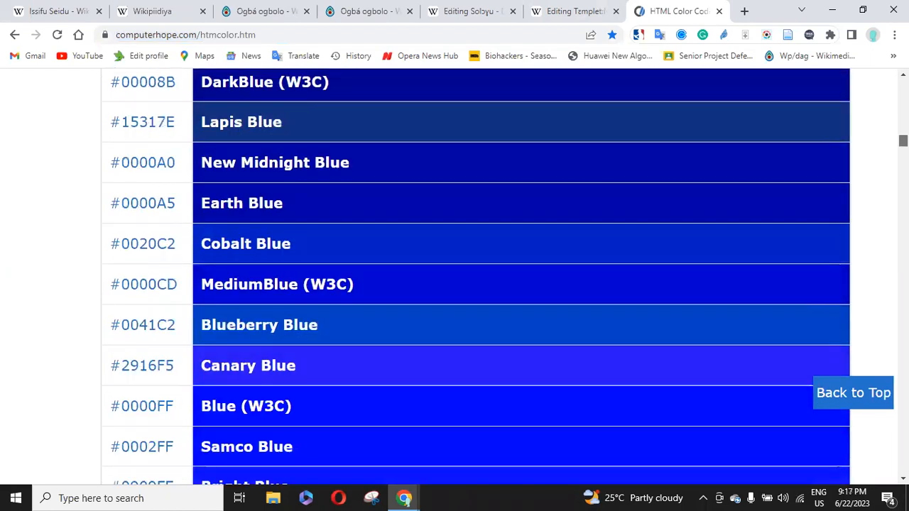